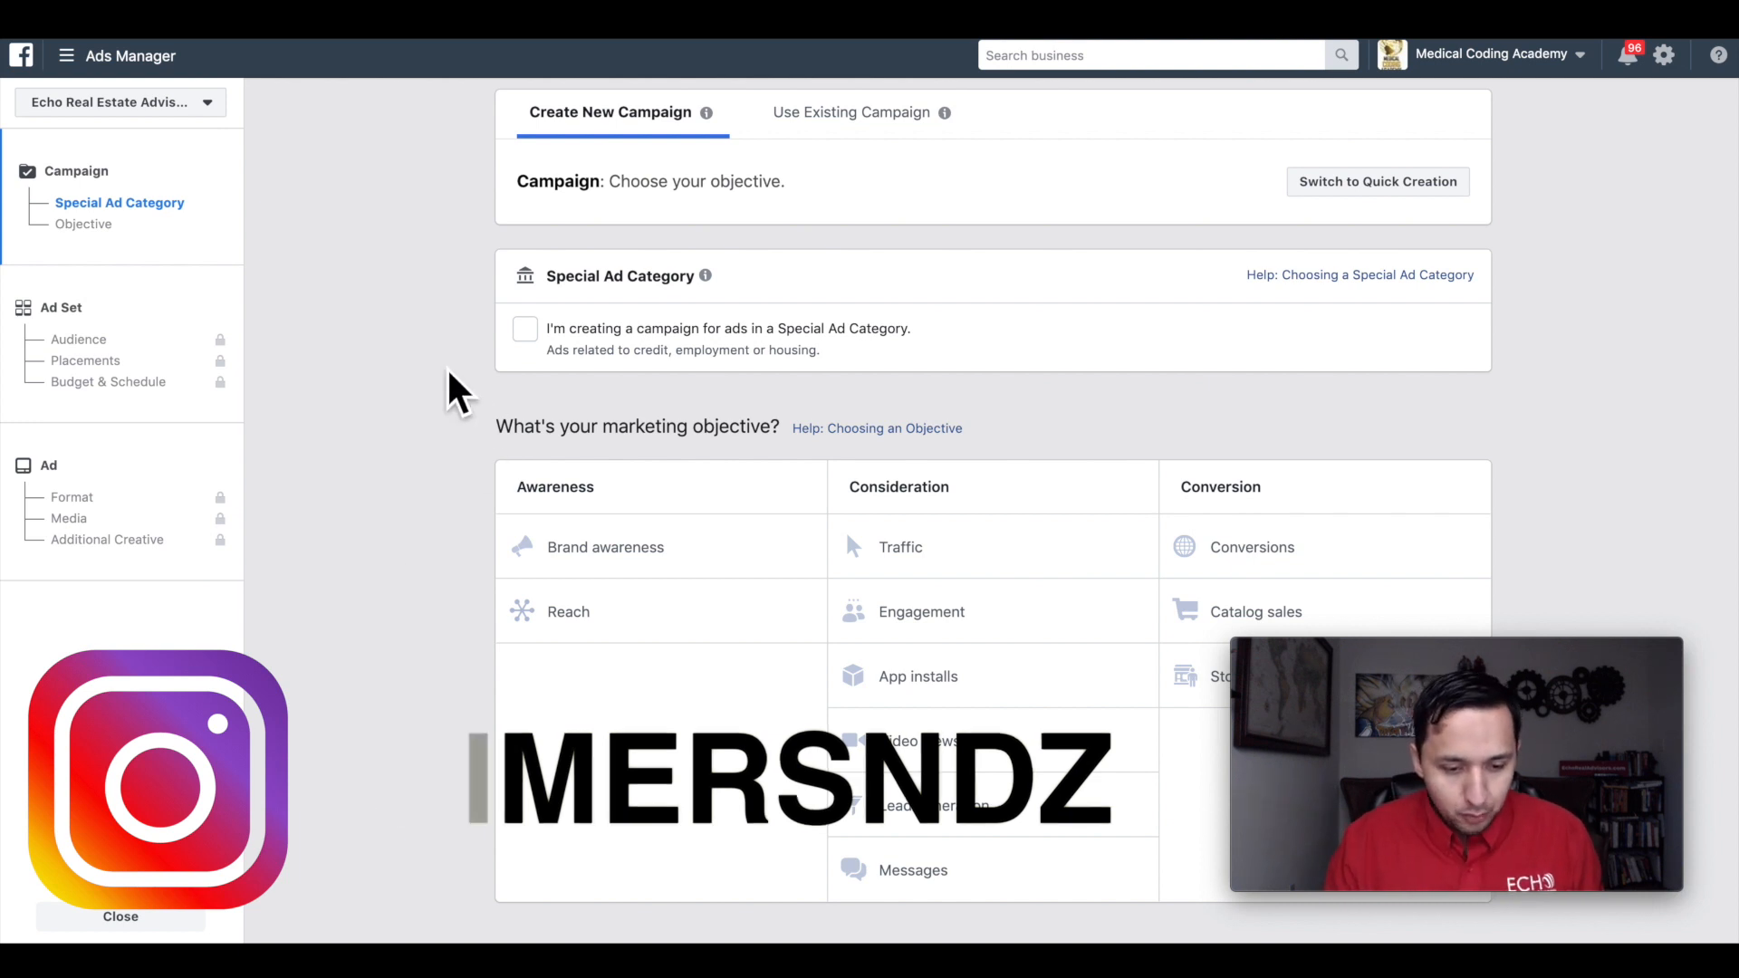
Step: Declare the campaign as a Special Ad Category campaign and set its ad category to Housing
{"action": "left_click", "coordinate": [524, 332]}
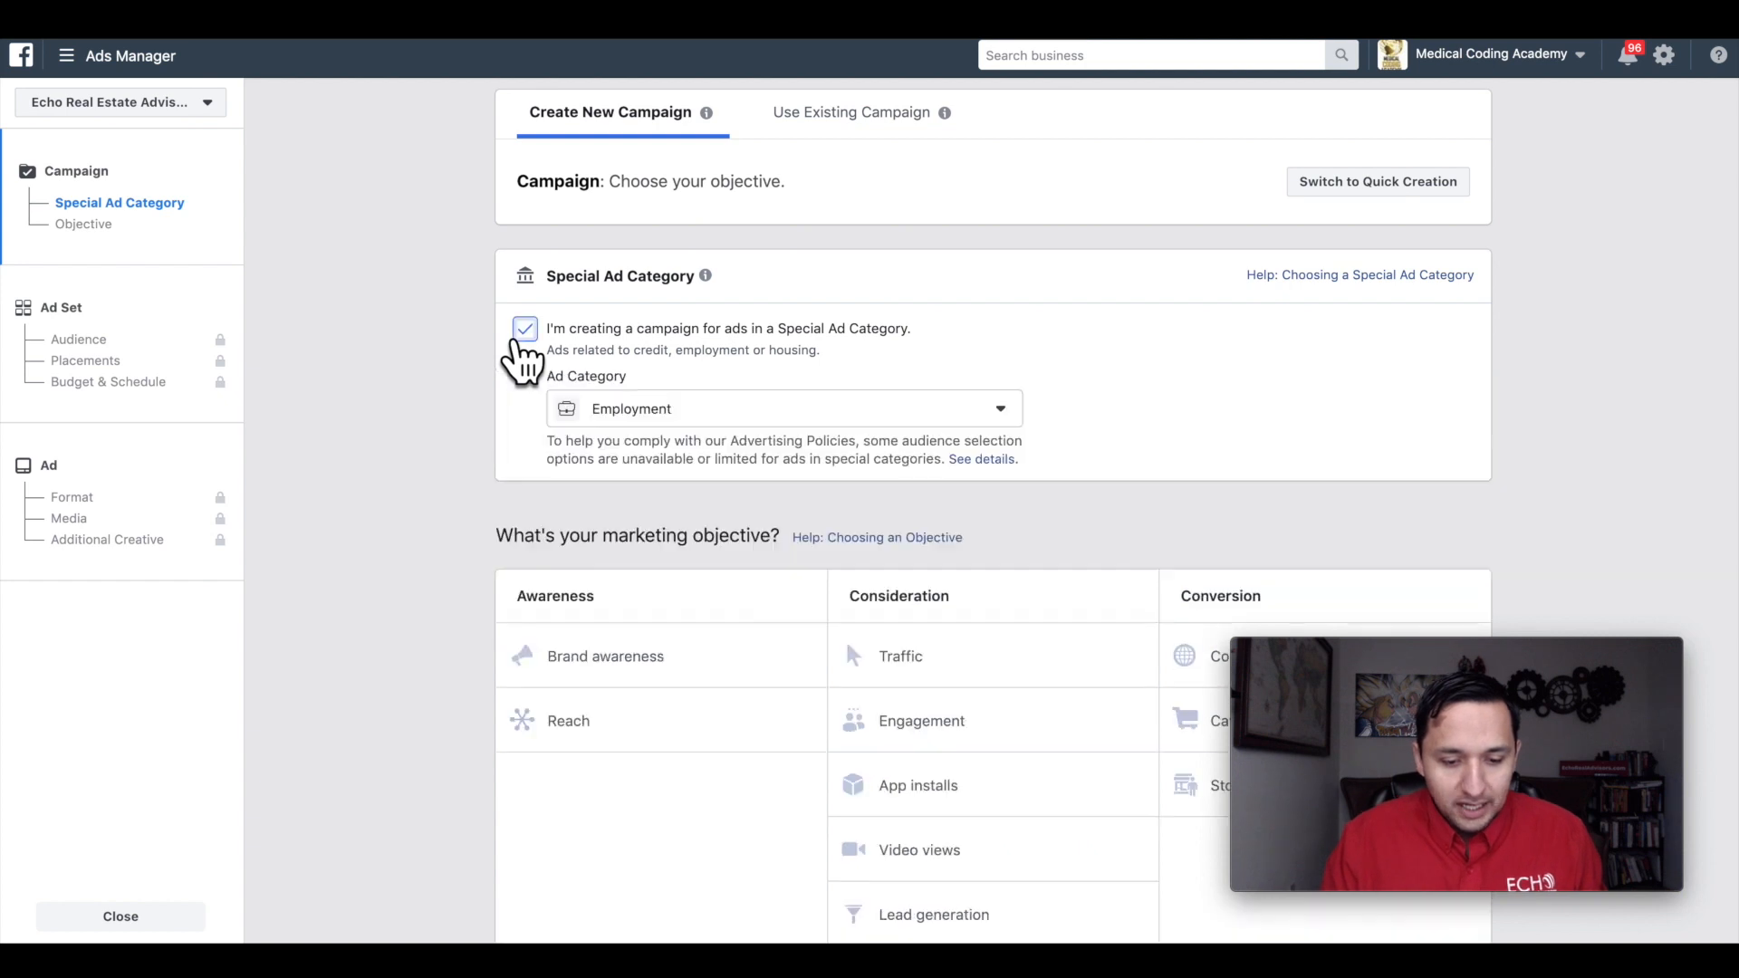
{"action": "left_click", "coordinate": [721, 419]}
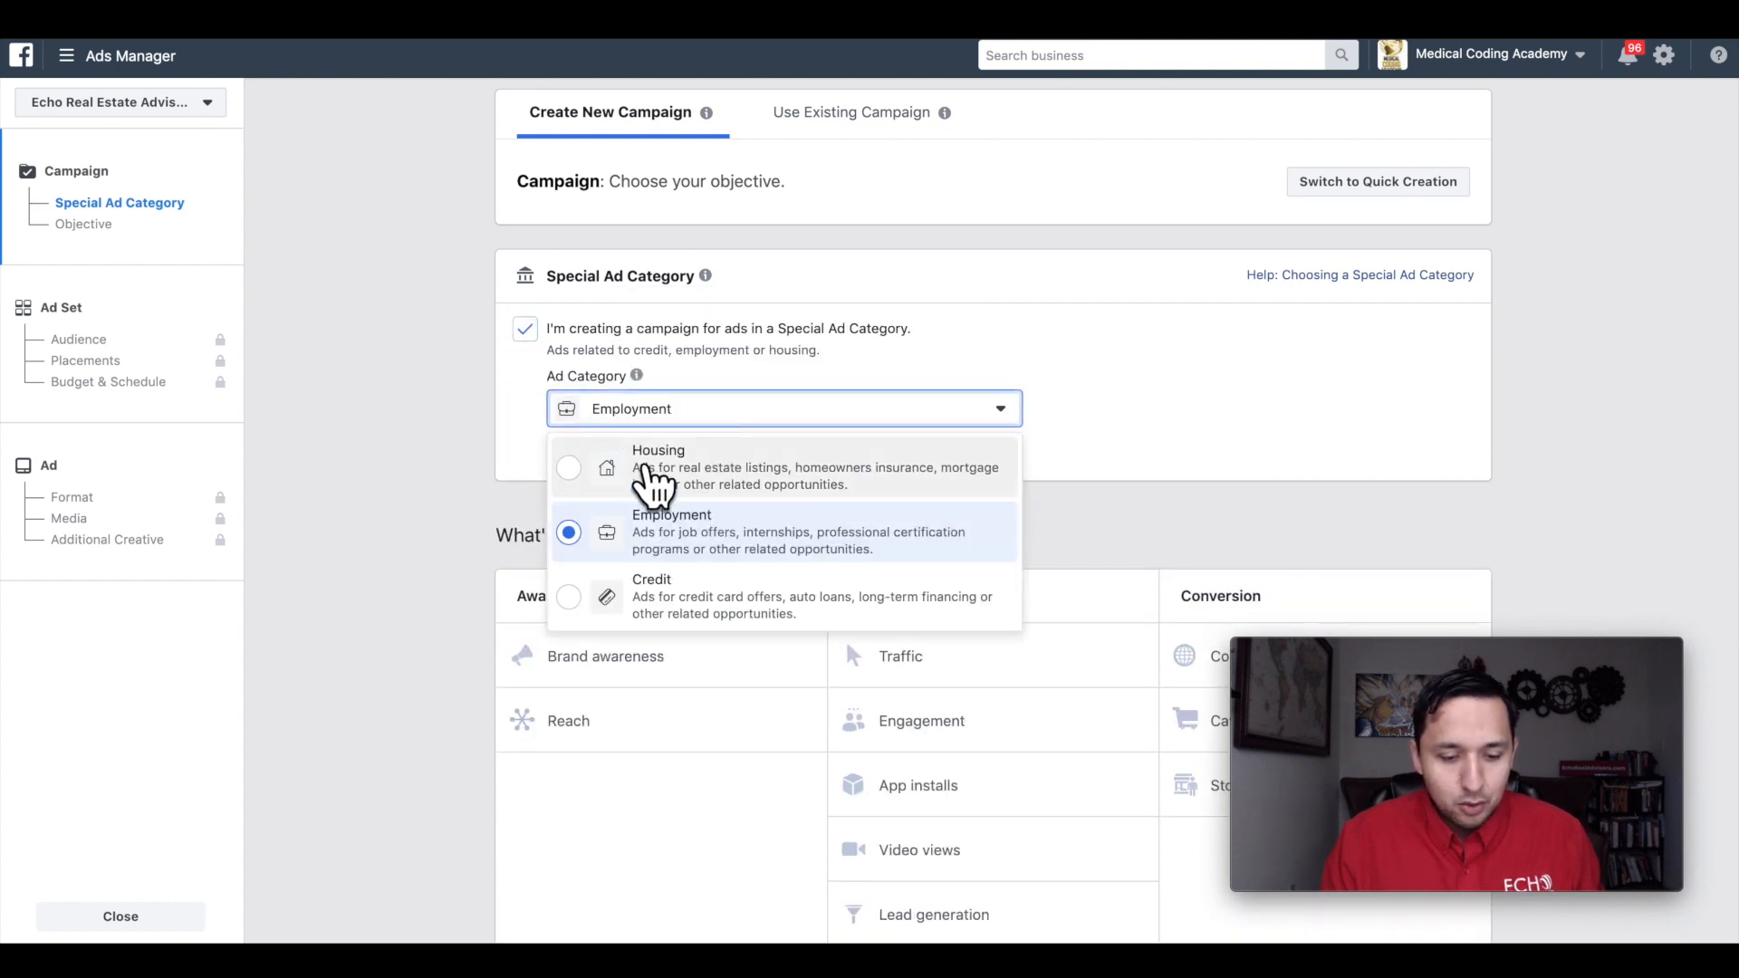
{"action": "left_click", "coordinate": [576, 483]}
Step: Choose Lead generation as the marketing objective and name the campaign "LEAD New Homes"
{"action": "scroll", "coordinate": [1355, 505], "scroll_direction": "down", "scroll_amount": 1}
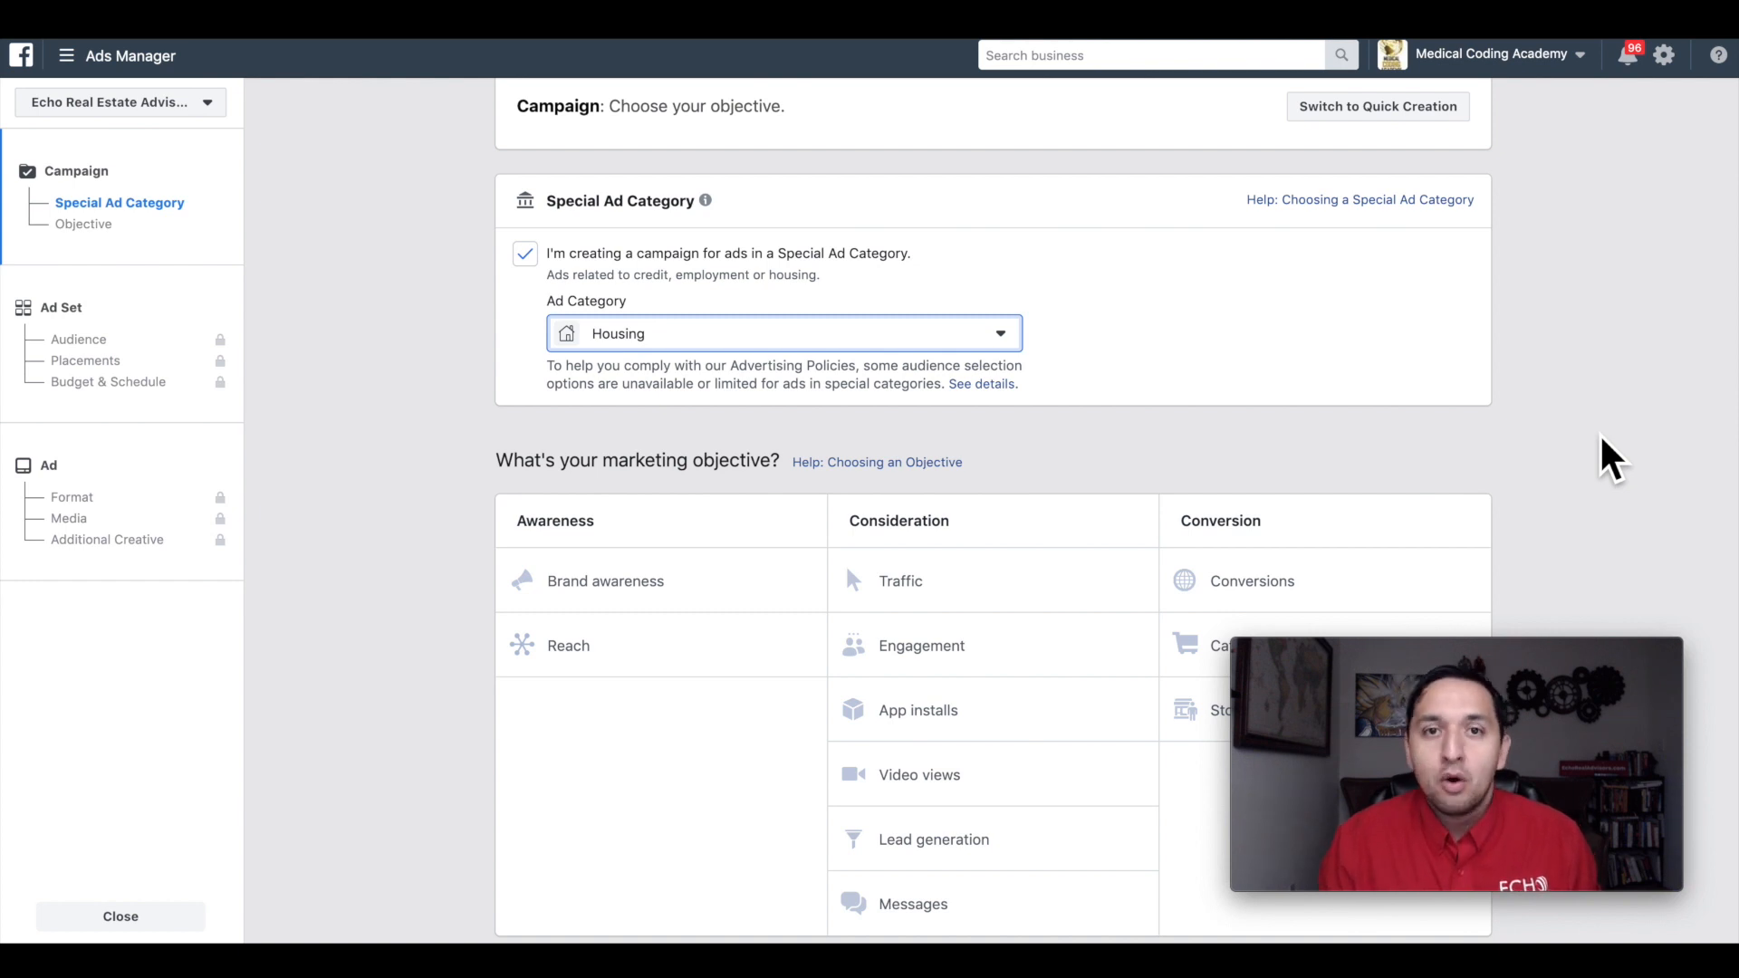
{"action": "scroll", "coordinate": [1608, 458], "scroll_direction": "down", "scroll_amount": 1}
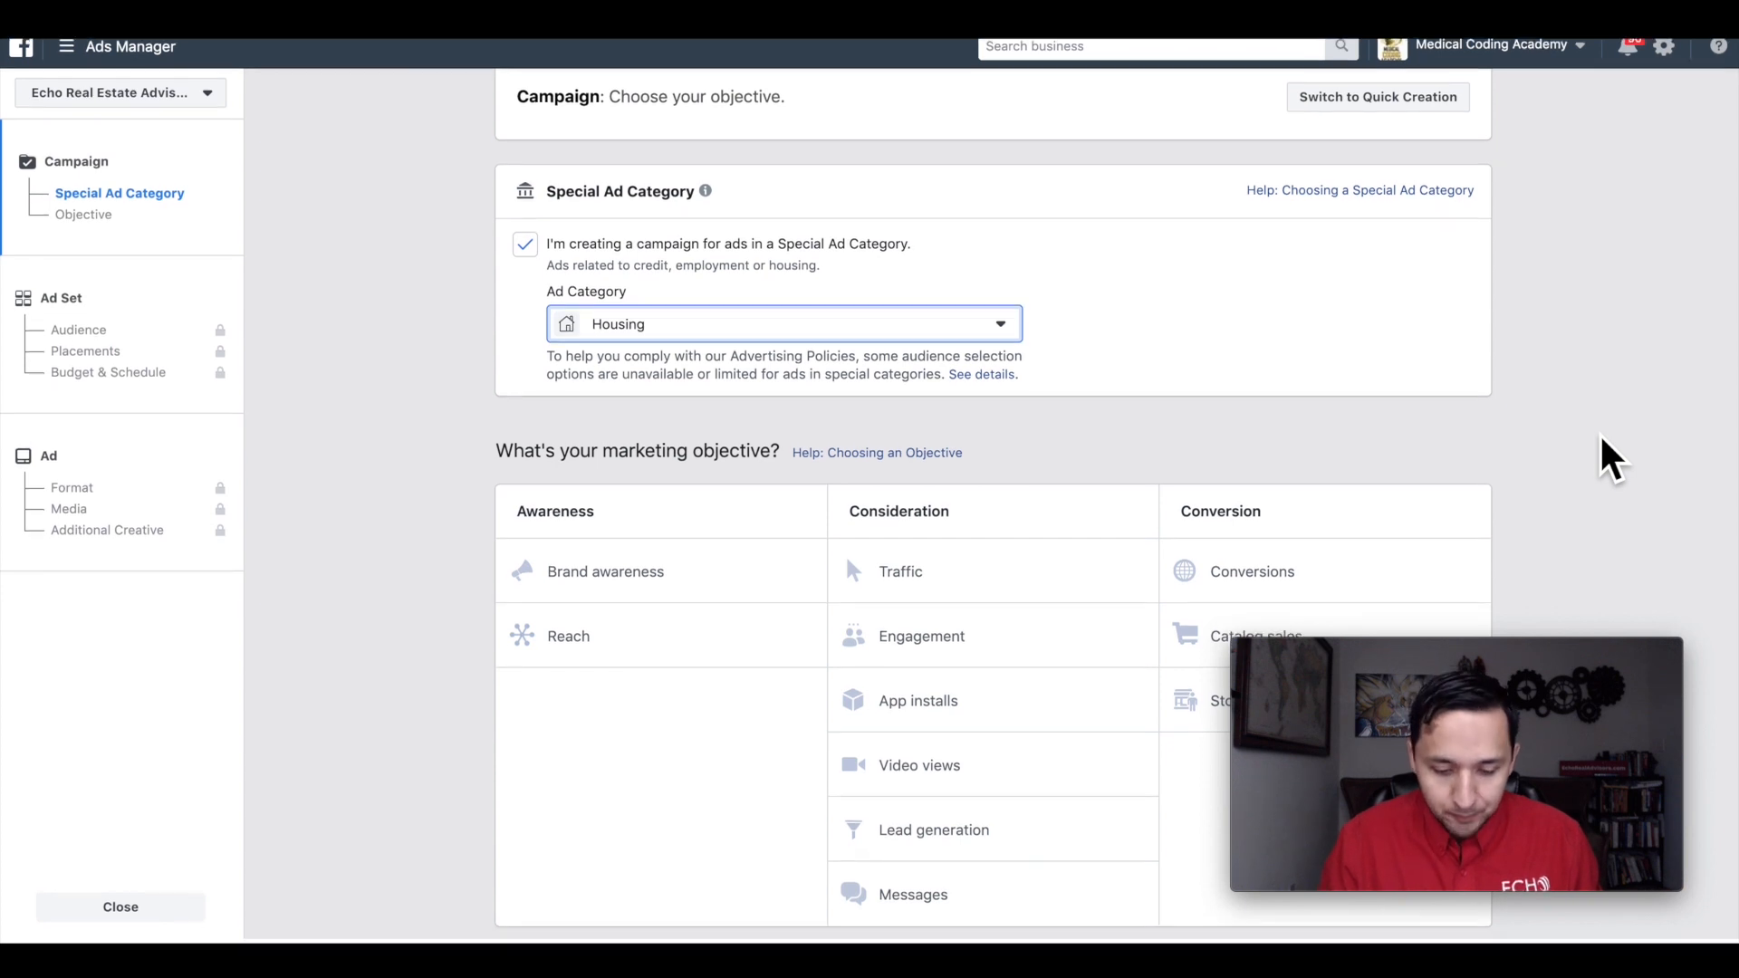
{"action": "left_click", "coordinate": [915, 861]}
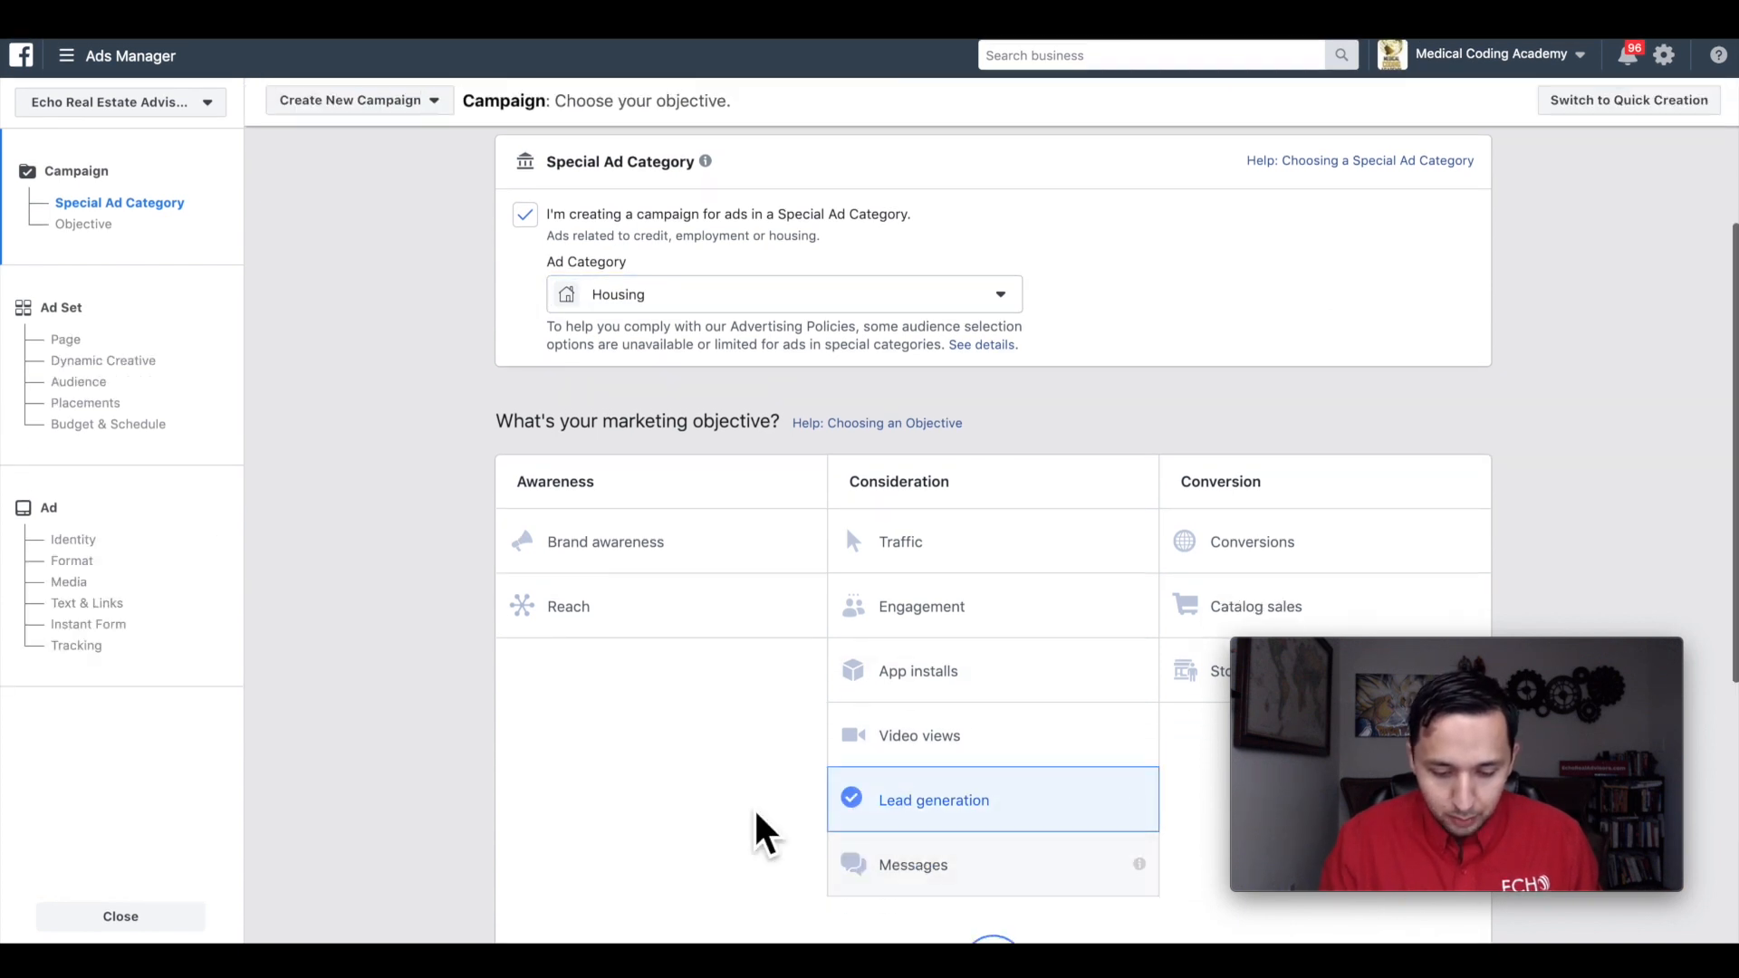
{"action": "left_click", "coordinate": [963, 621]}
{"action": "triple_click", "coordinate": [965, 625]}
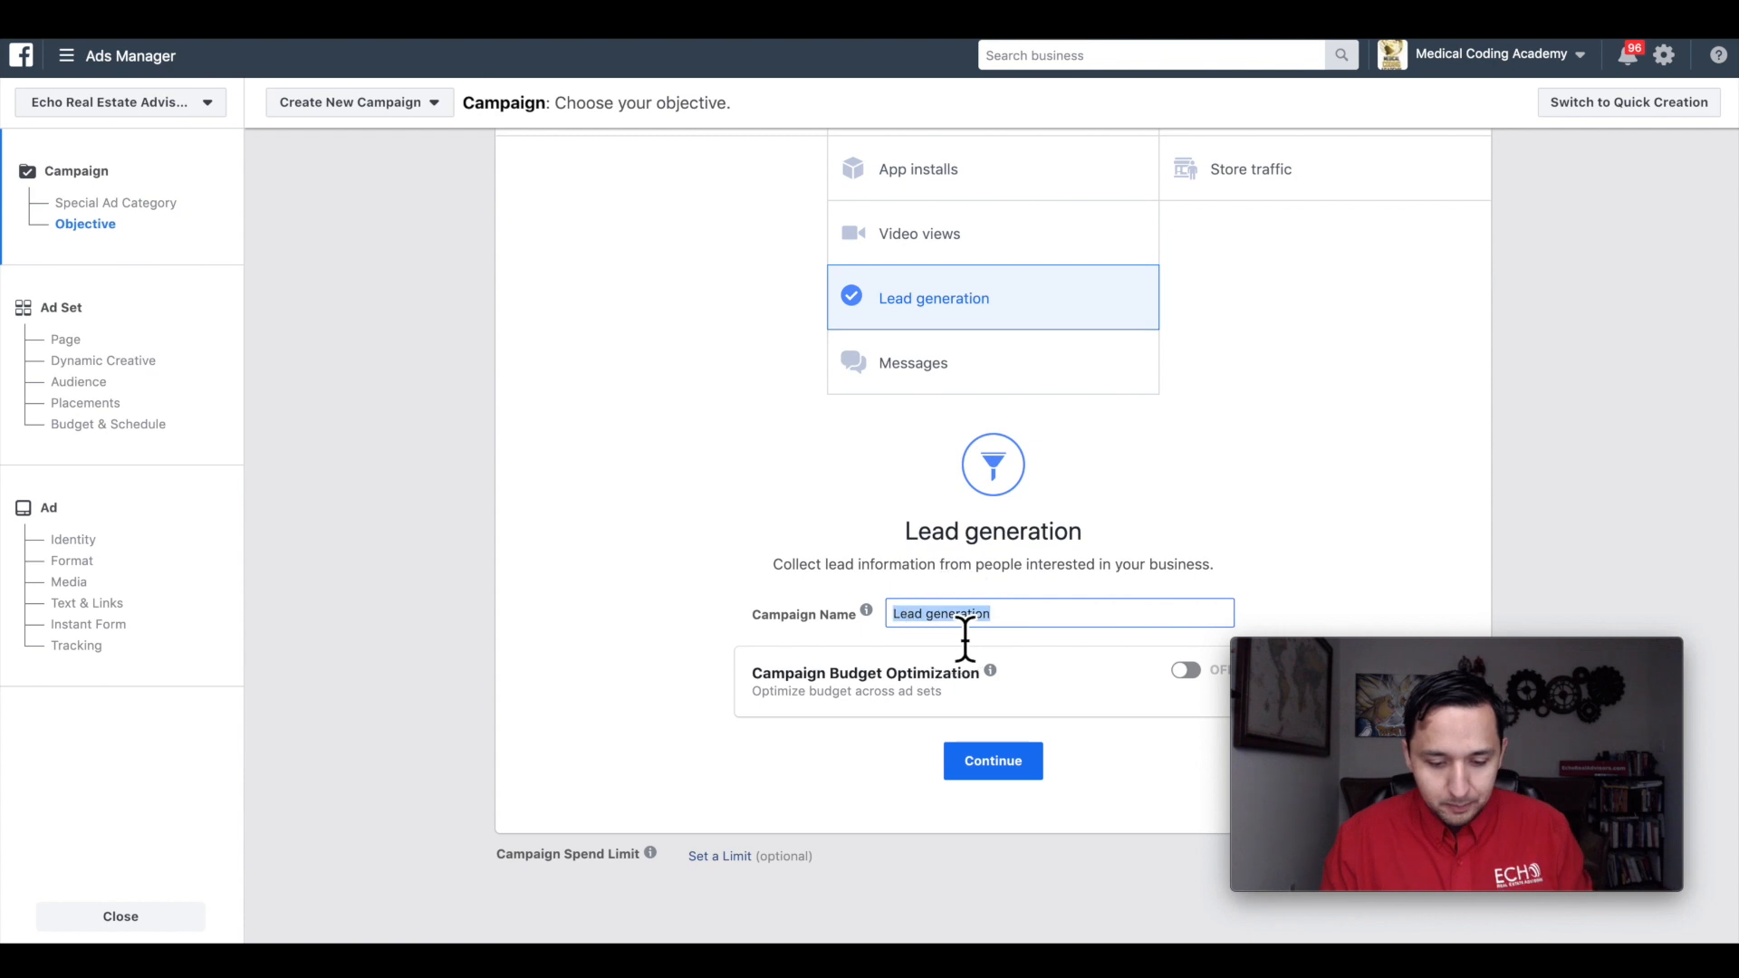
{"action": "type", "text": "LEAD N"}
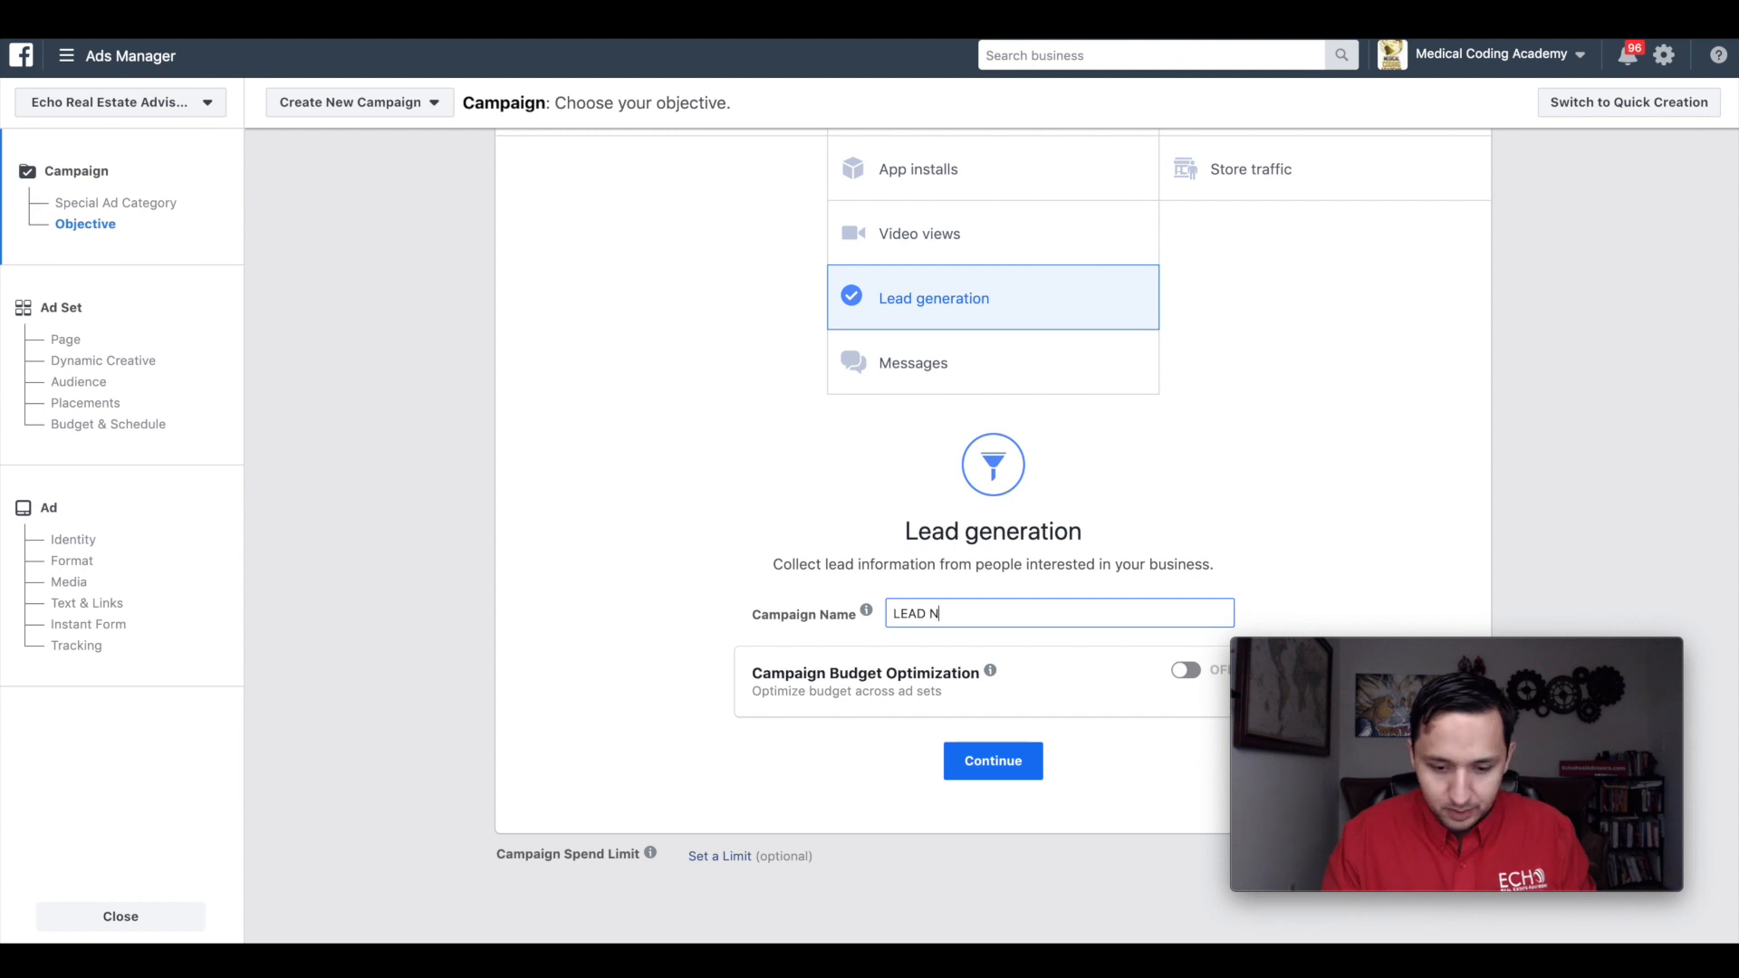
{"action": "type", "text": "ew Homes"}
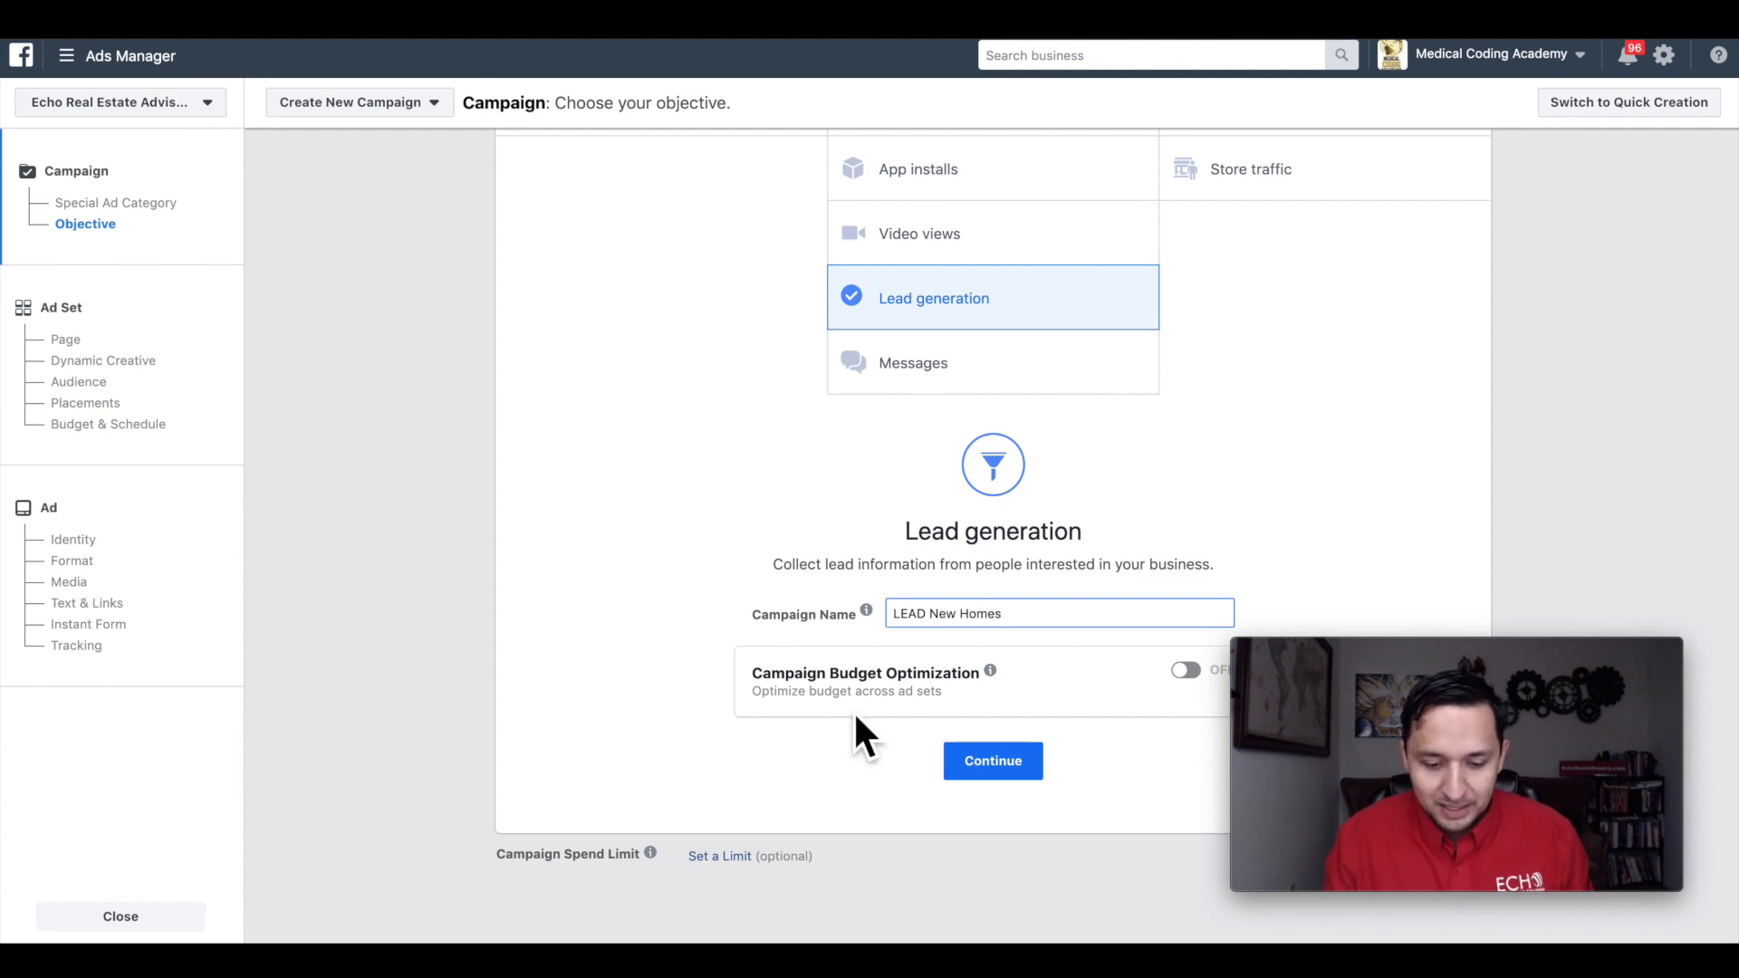
{"action": "left_click", "coordinate": [769, 781]}
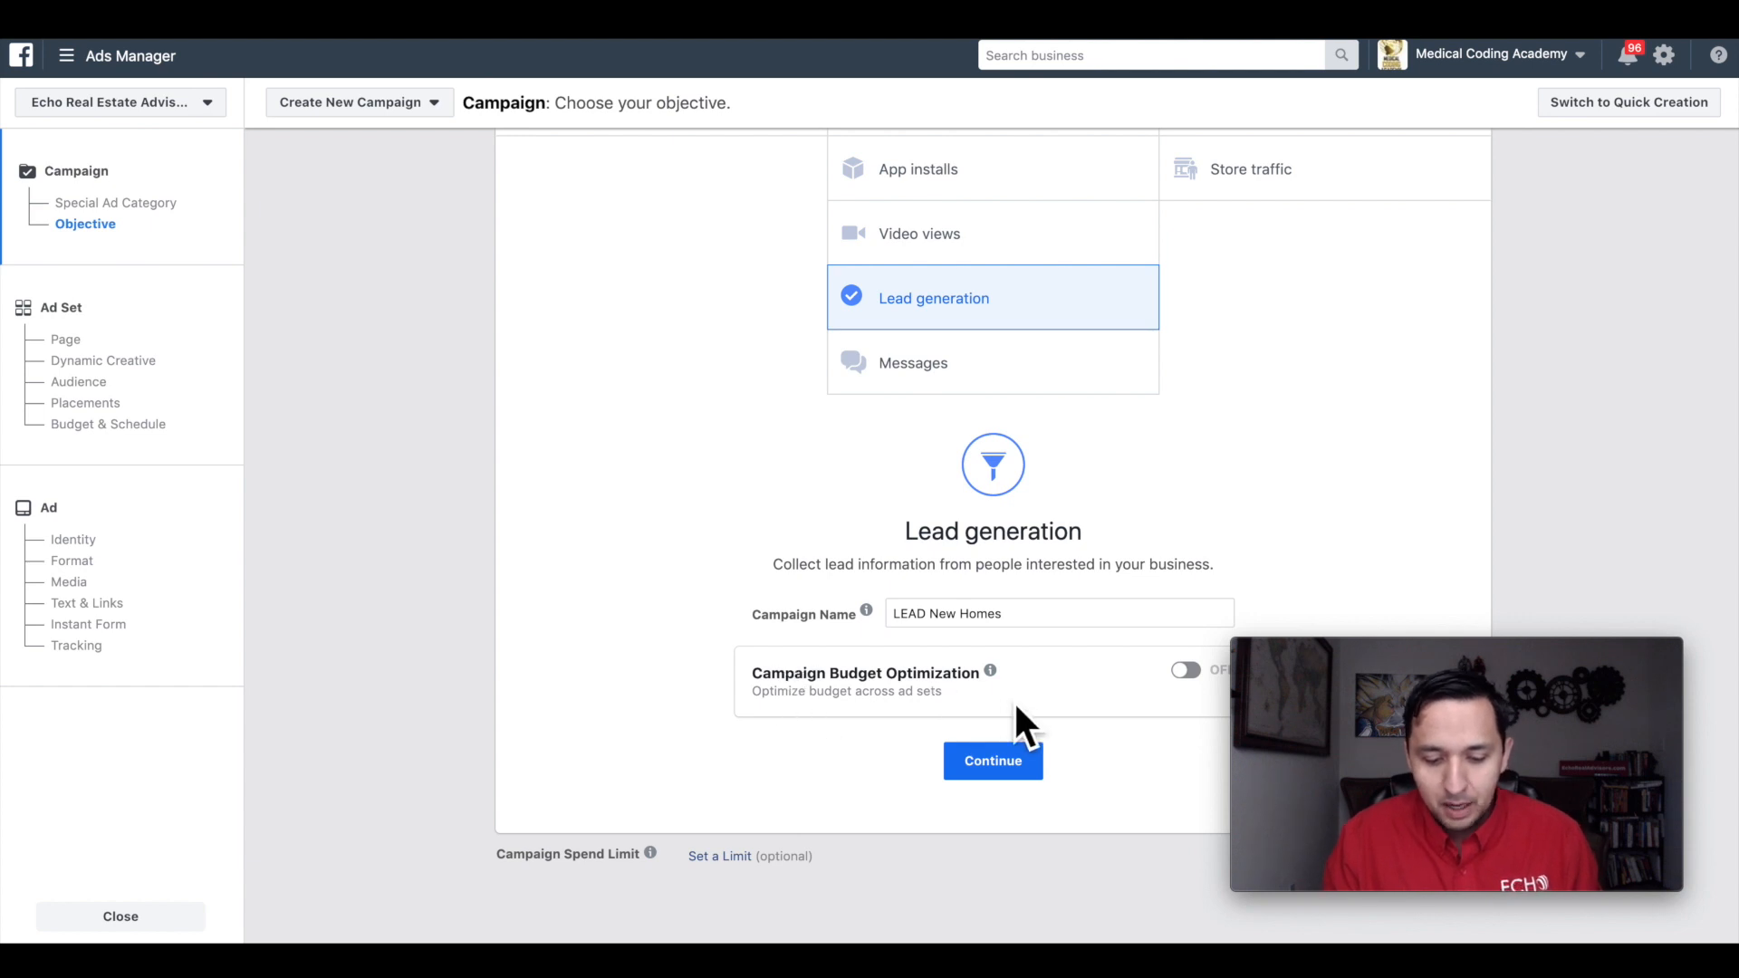
Step: Turn on Campaign Budget Optimization with a daily budget of $20 and continue to the ad set
{"action": "left_click", "coordinate": [1188, 671]}
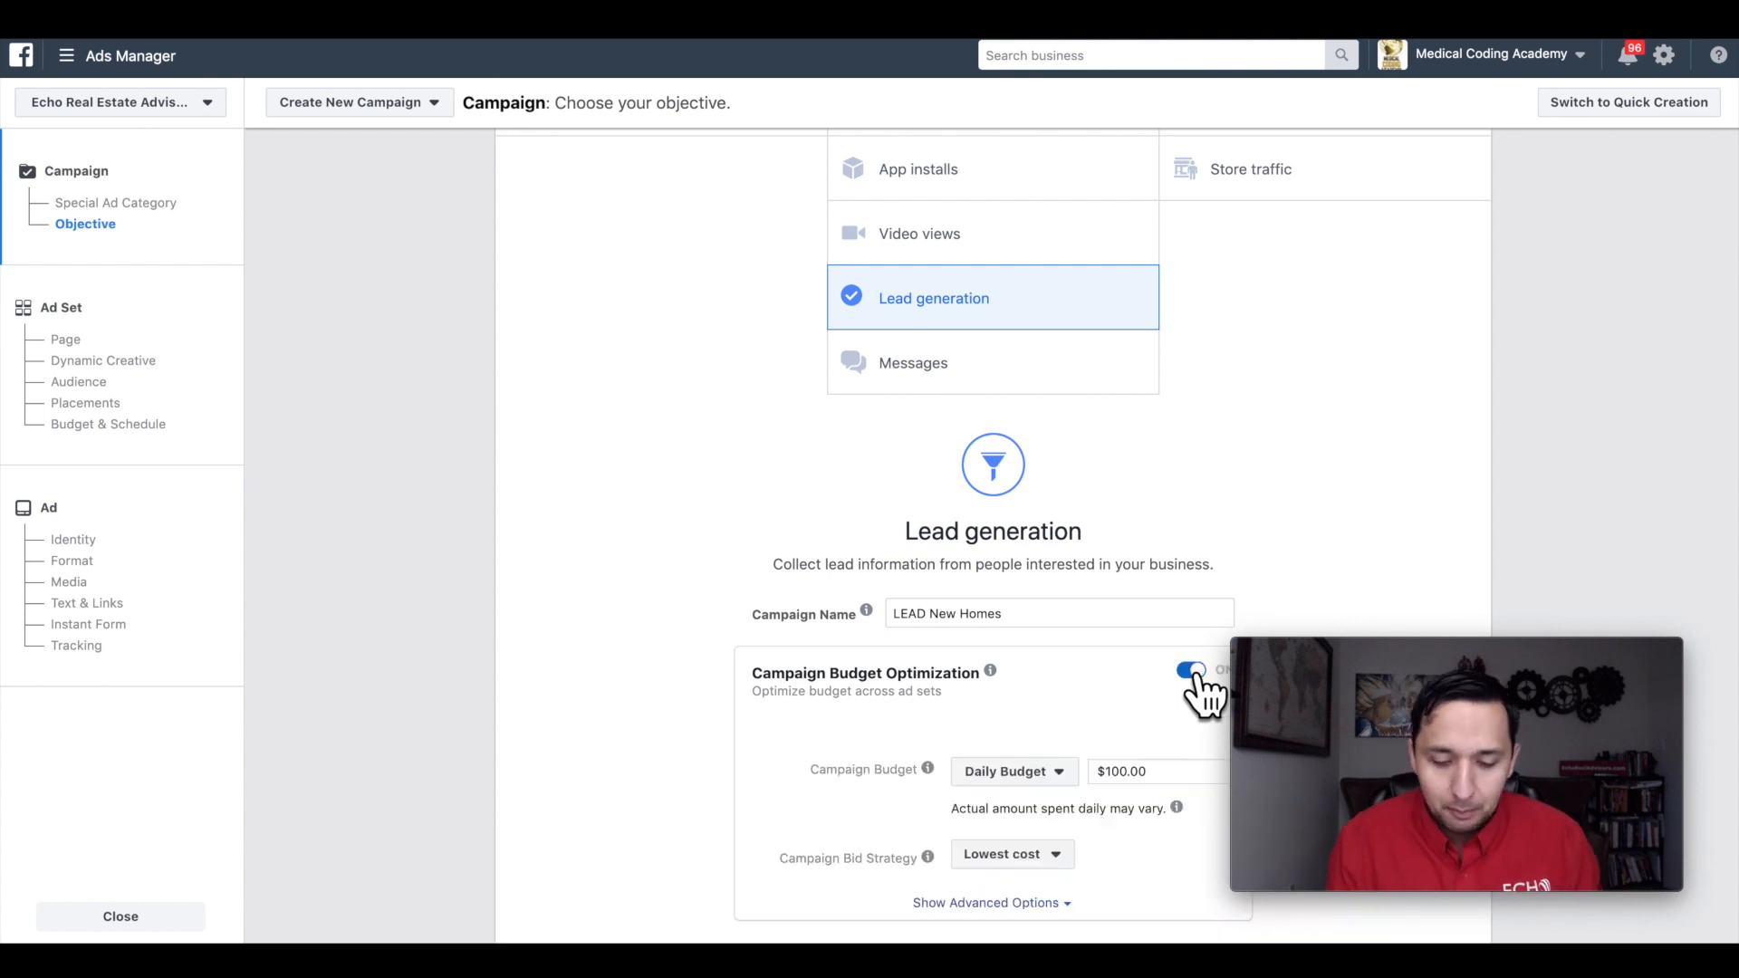
{"action": "scroll", "coordinate": [924, 720], "scroll_direction": "down", "scroll_amount": 3}
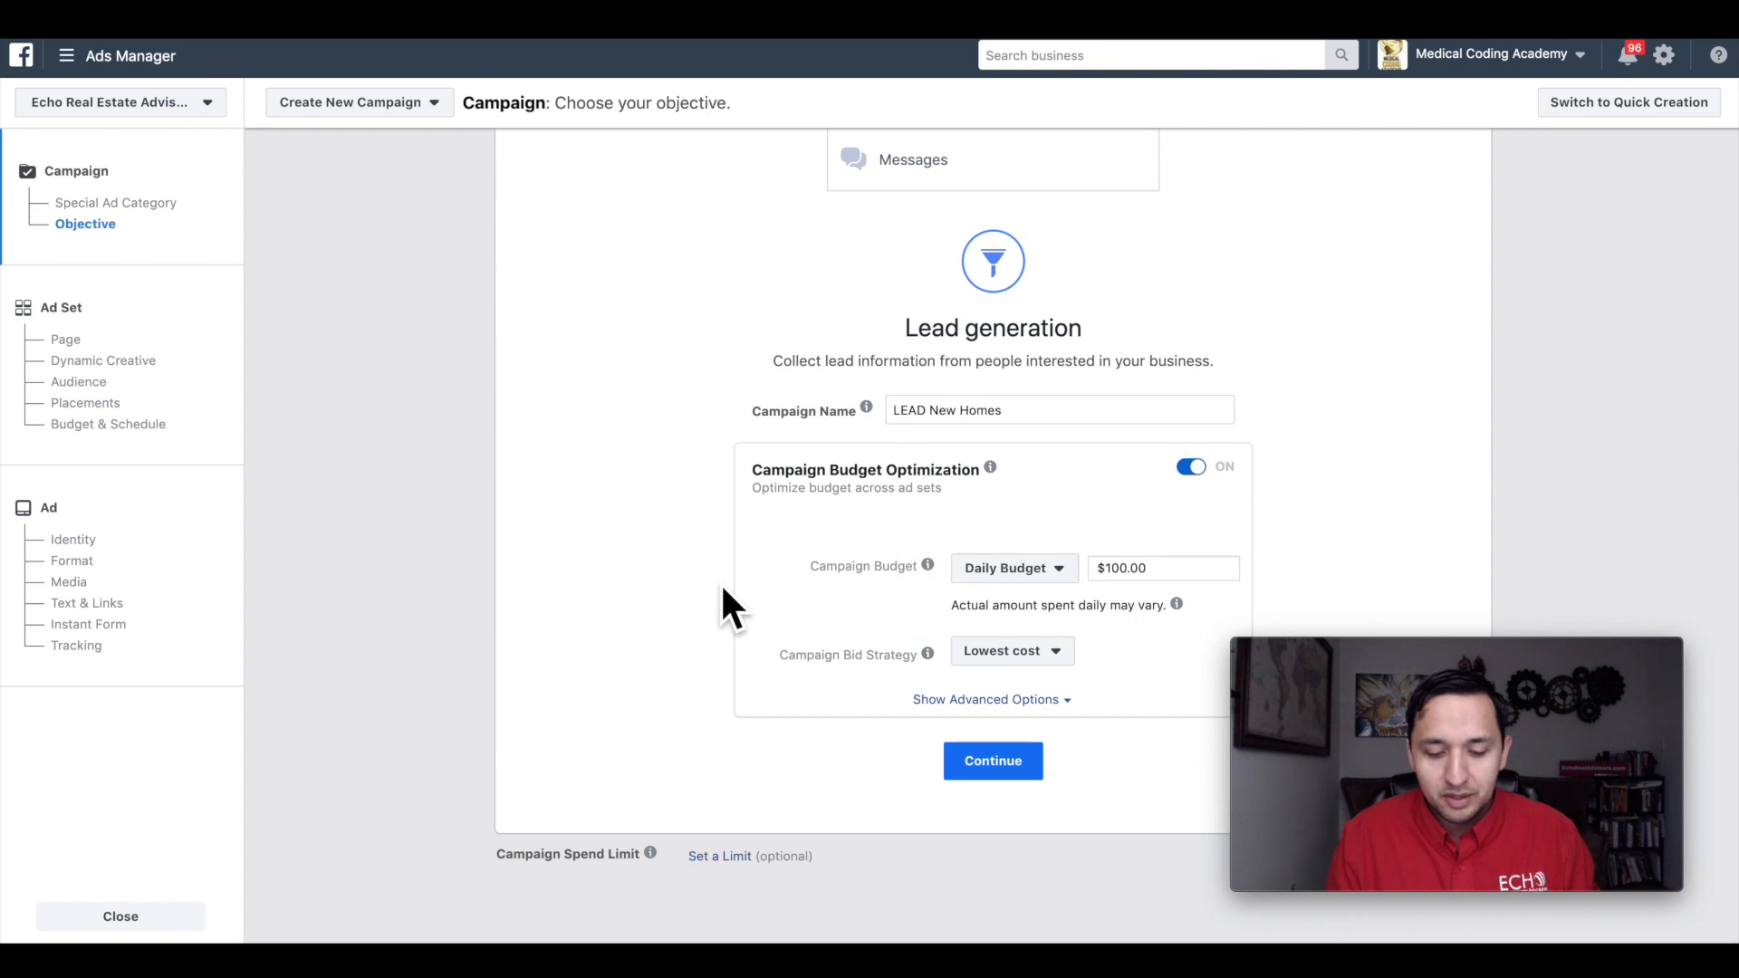
{"action": "left_click", "coordinate": [1128, 573]}
{"action": "triple_click", "coordinate": [1127, 572]}
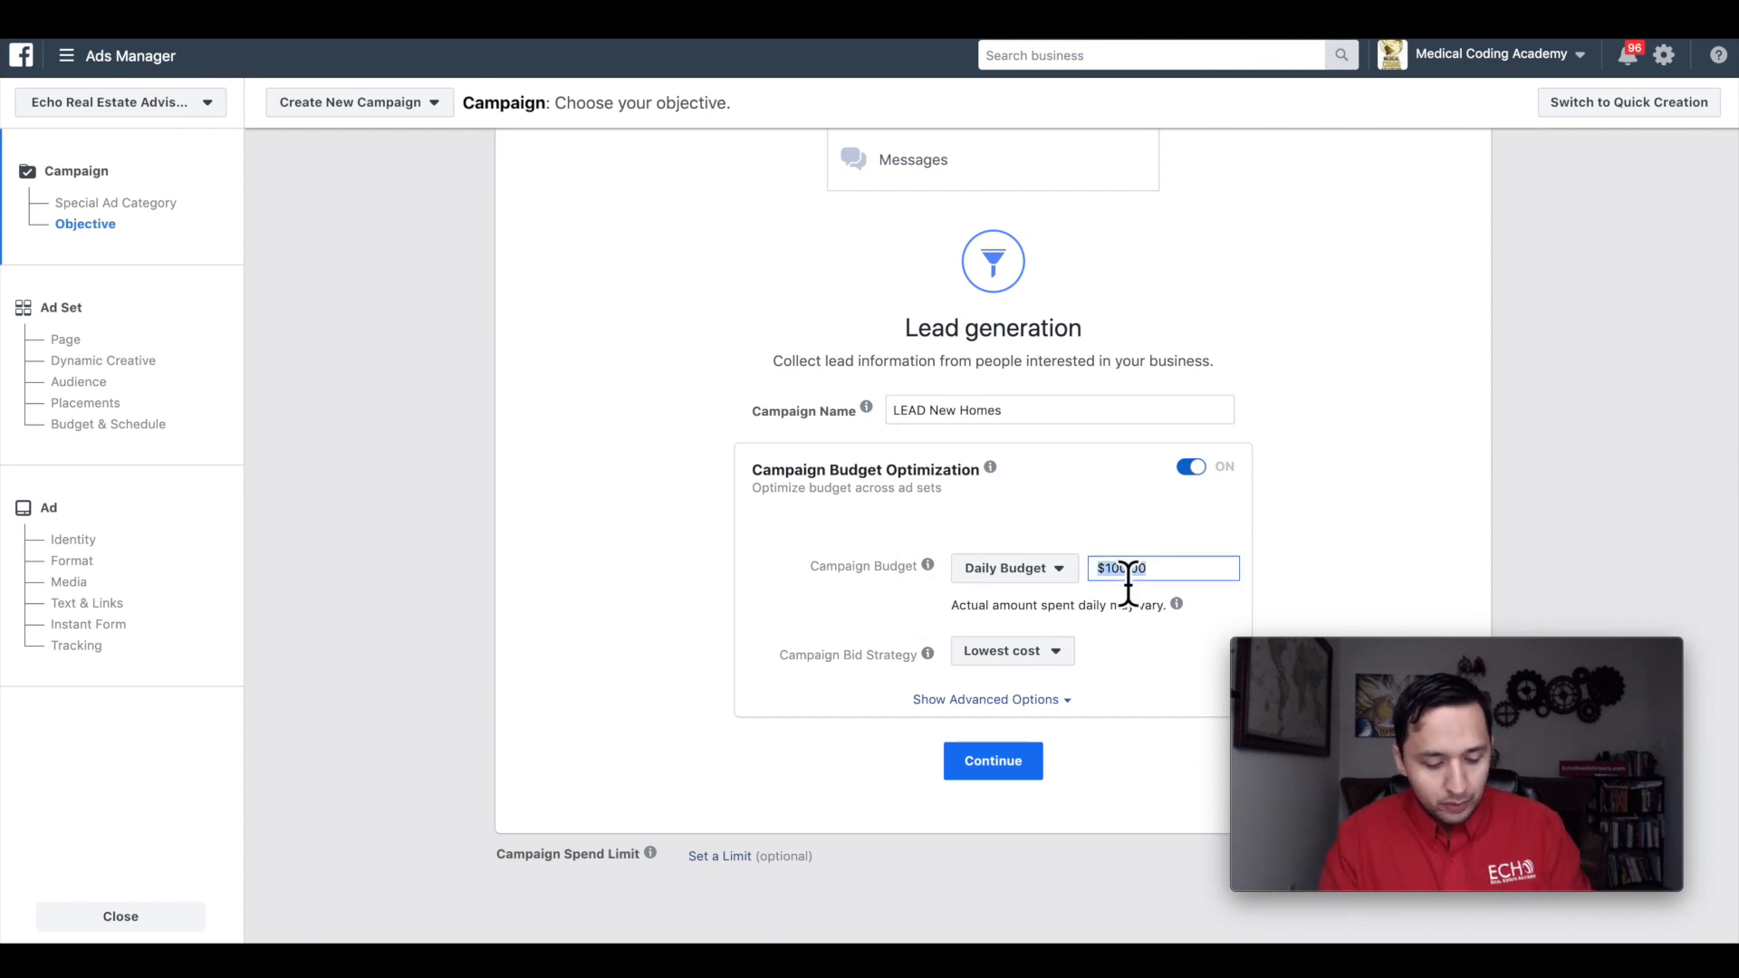
{"action": "type", "text": "20"}
{"action": "left_click", "coordinate": [656, 654]}
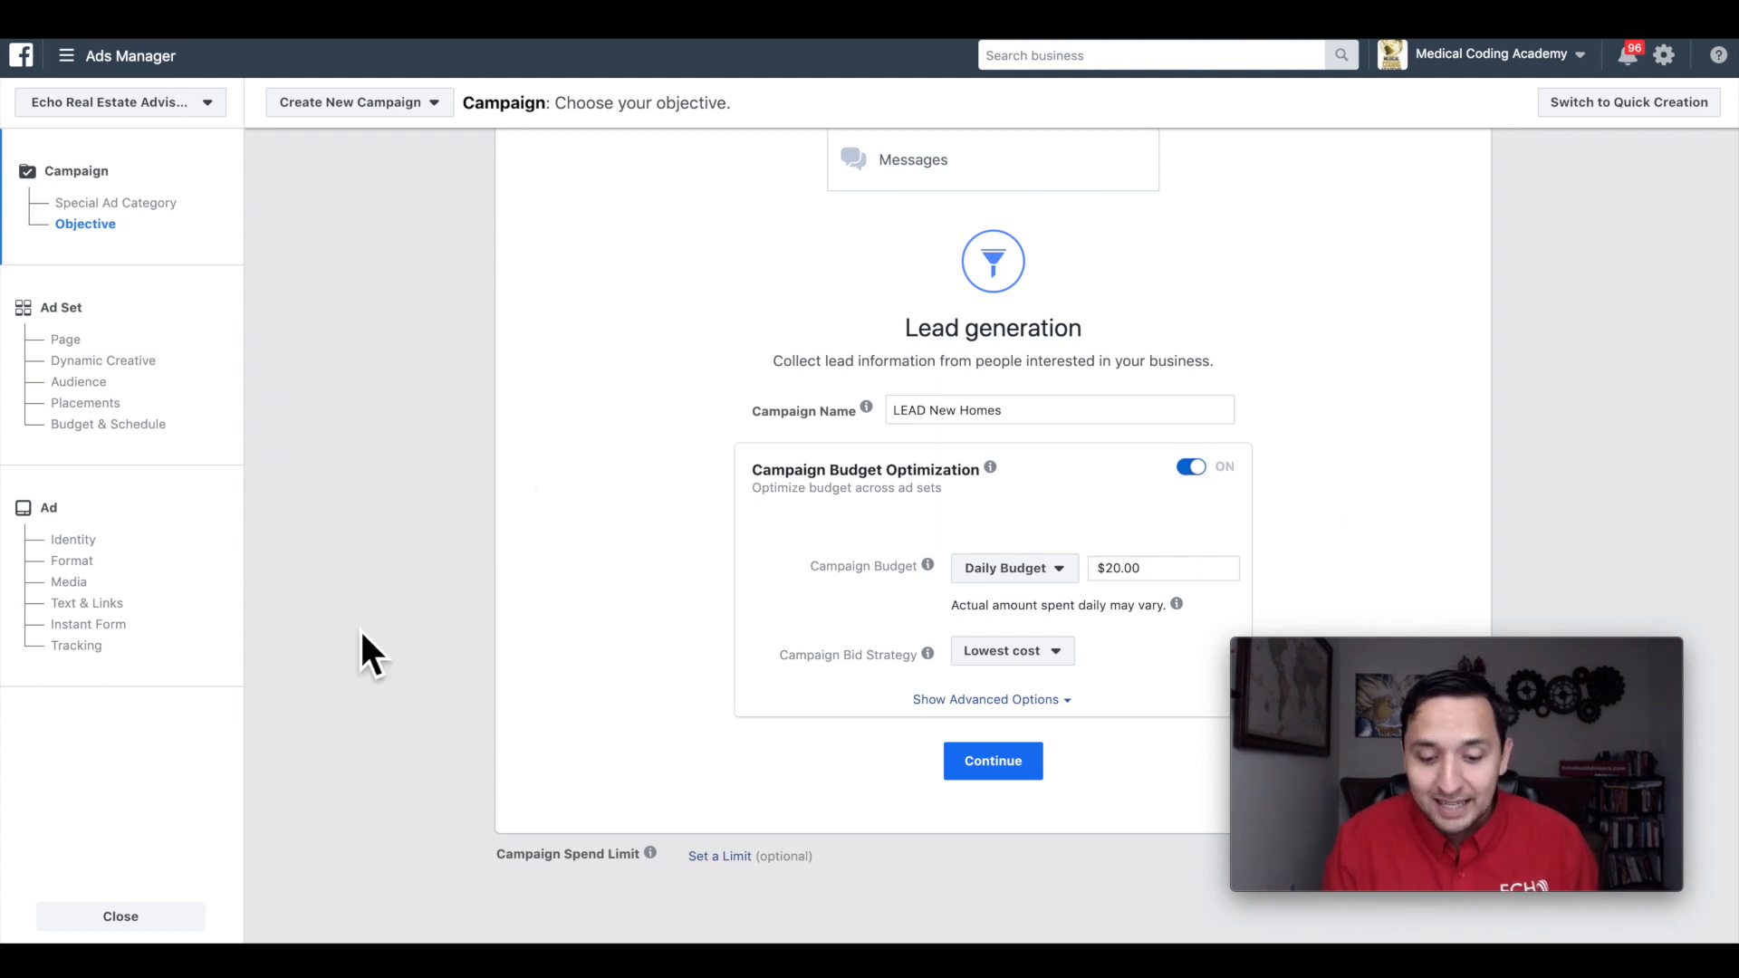
{"action": "left_click", "coordinate": [1005, 765]}
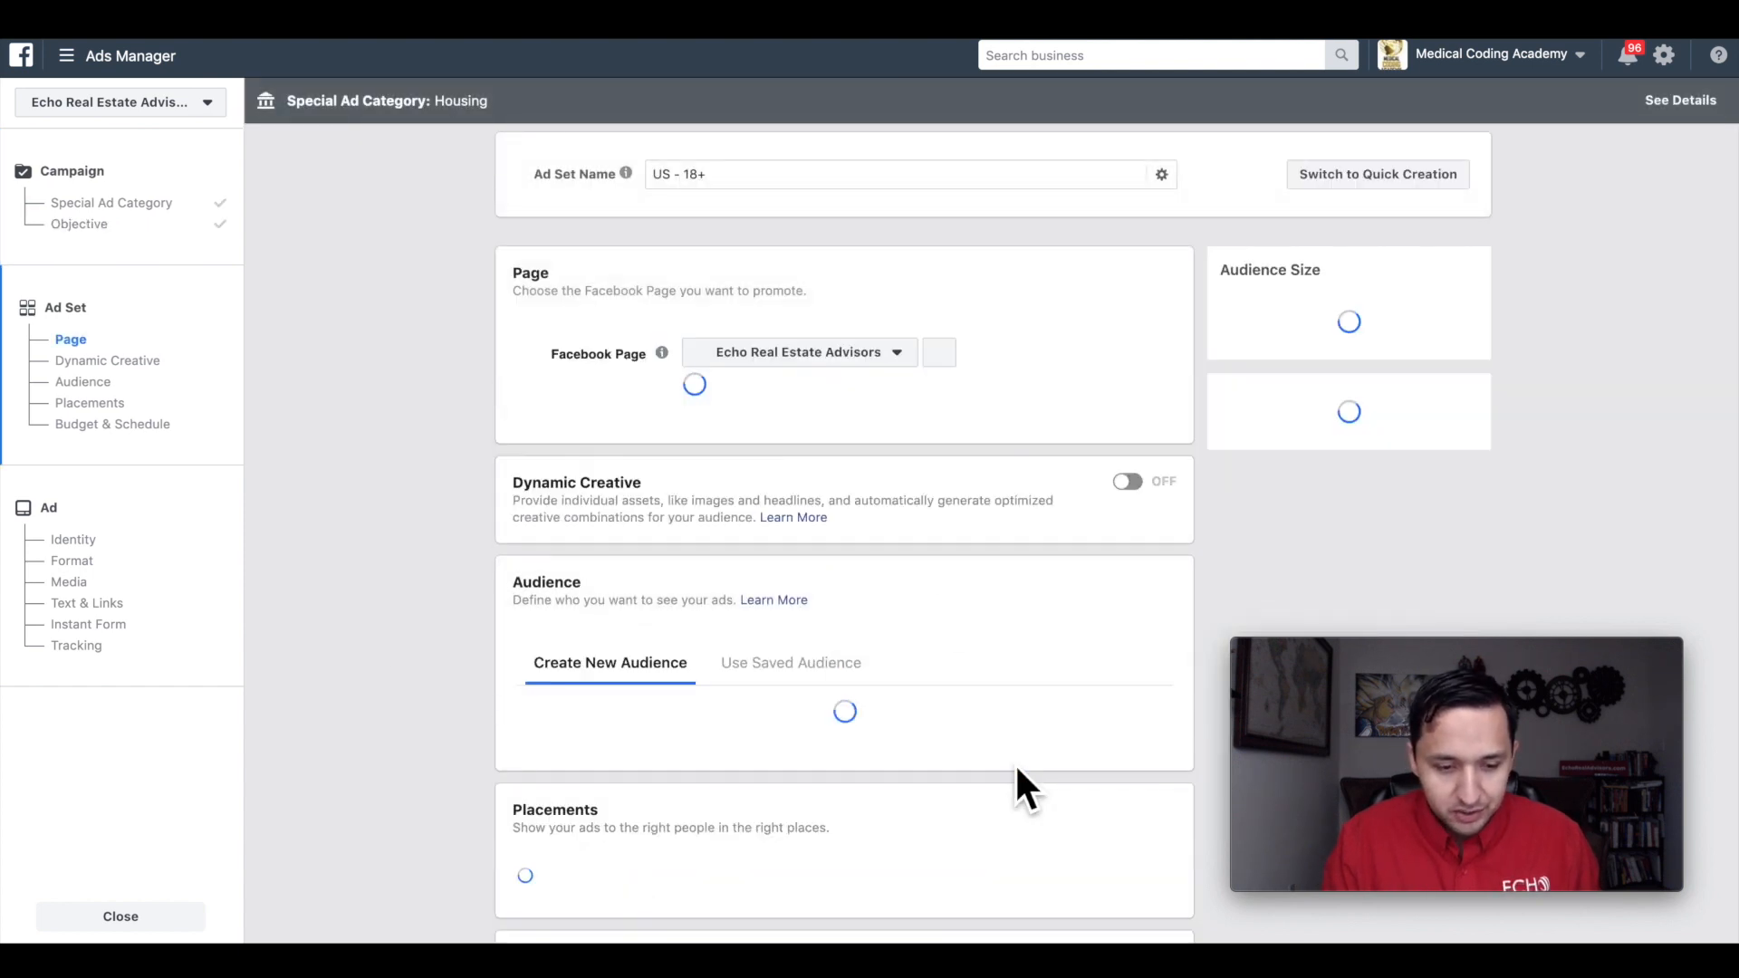
Step: Name the ad set "LEAD-Renting-New Homes"
{"action": "triple_click", "coordinate": [752, 186]}
{"action": "type", "text": "L"}
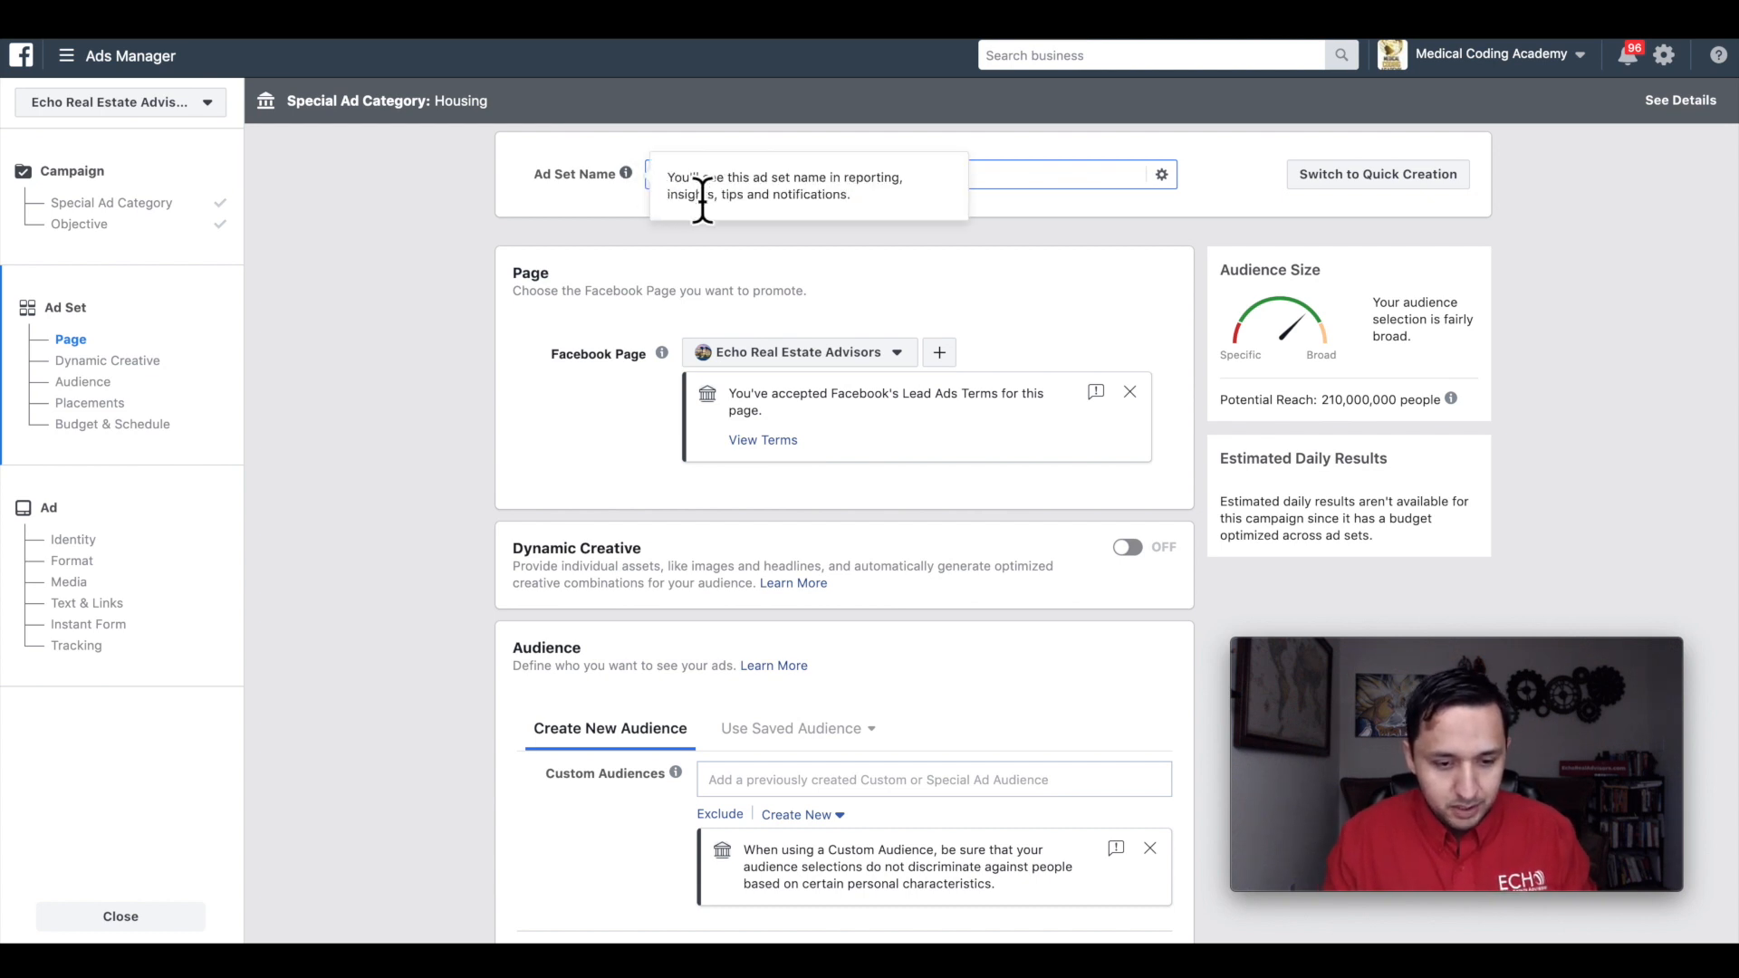
{"action": "left_click", "coordinate": [547, 168]}
{"action": "left_click", "coordinate": [694, 173]}
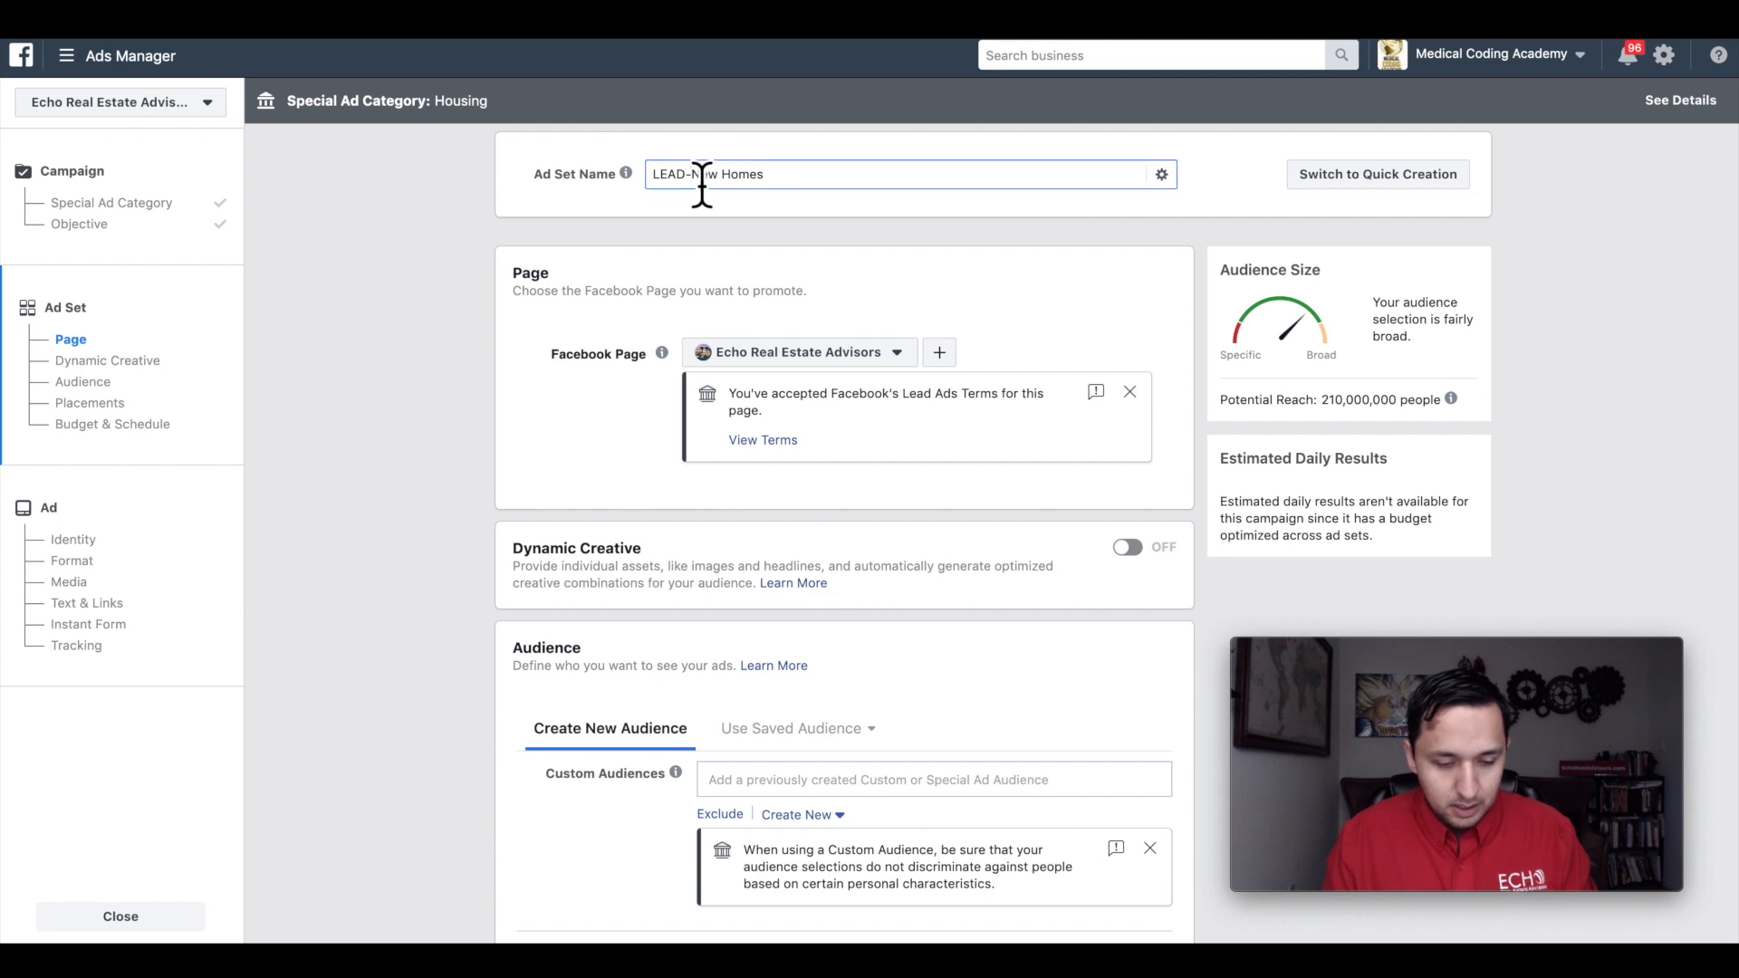
{"action": "type", "text": "Renti"}
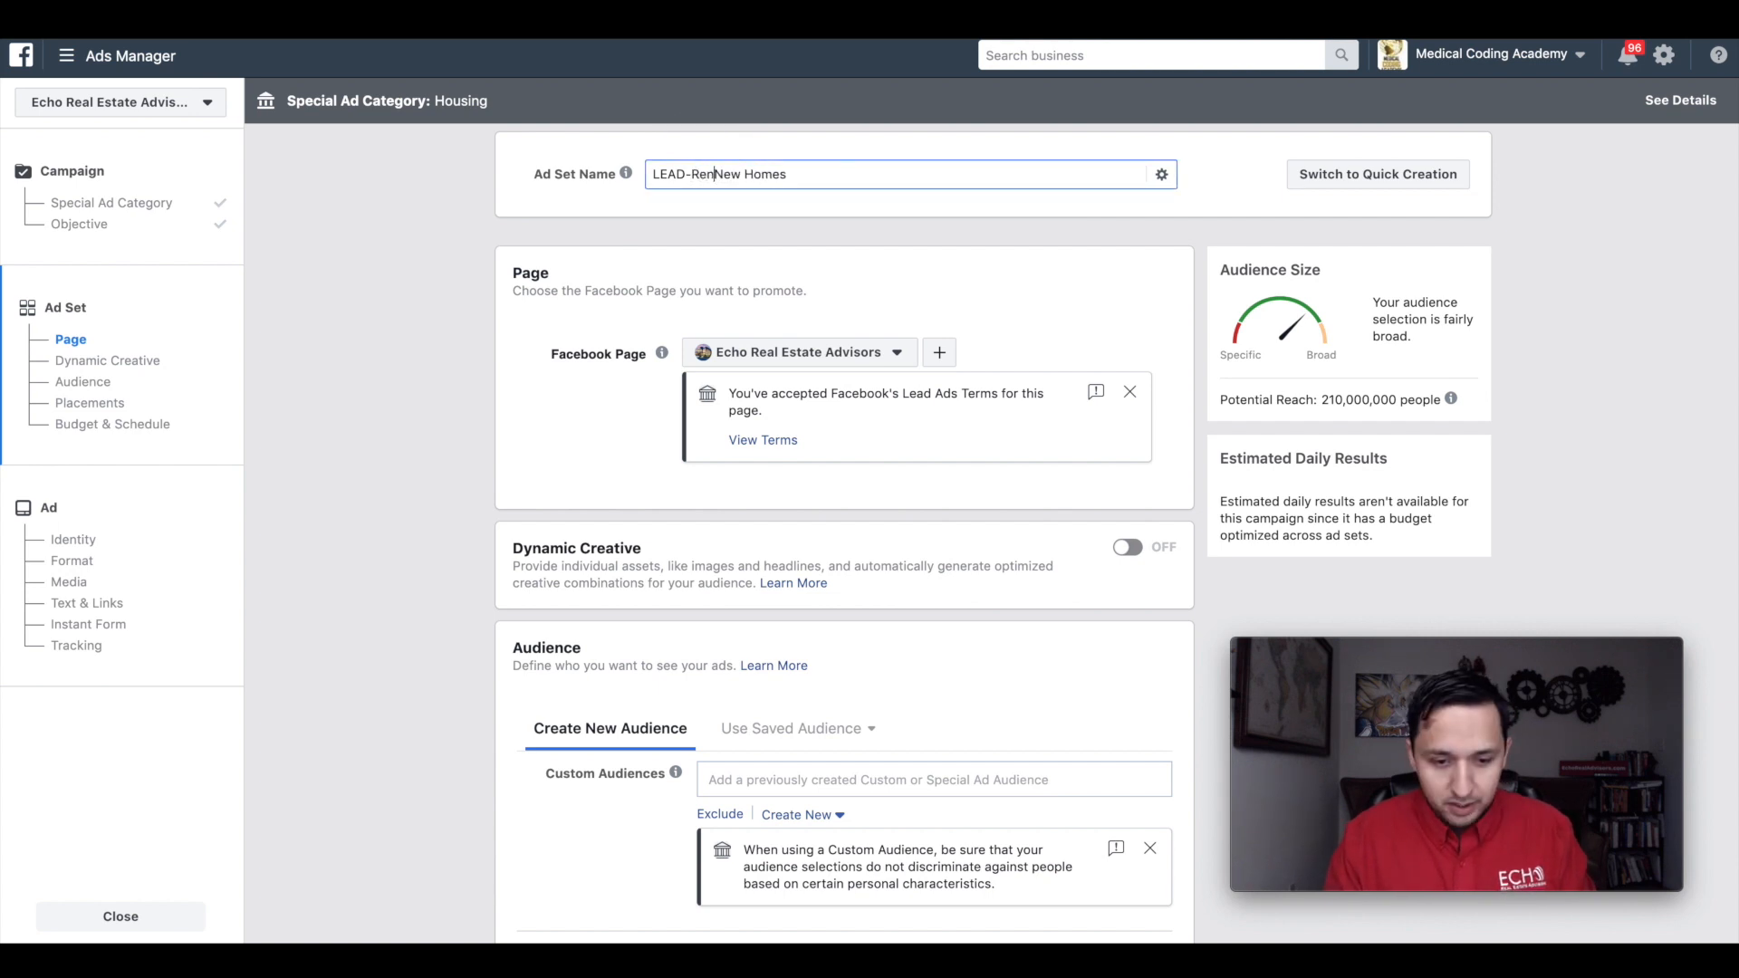
{"action": "type", "text": "ng-"}
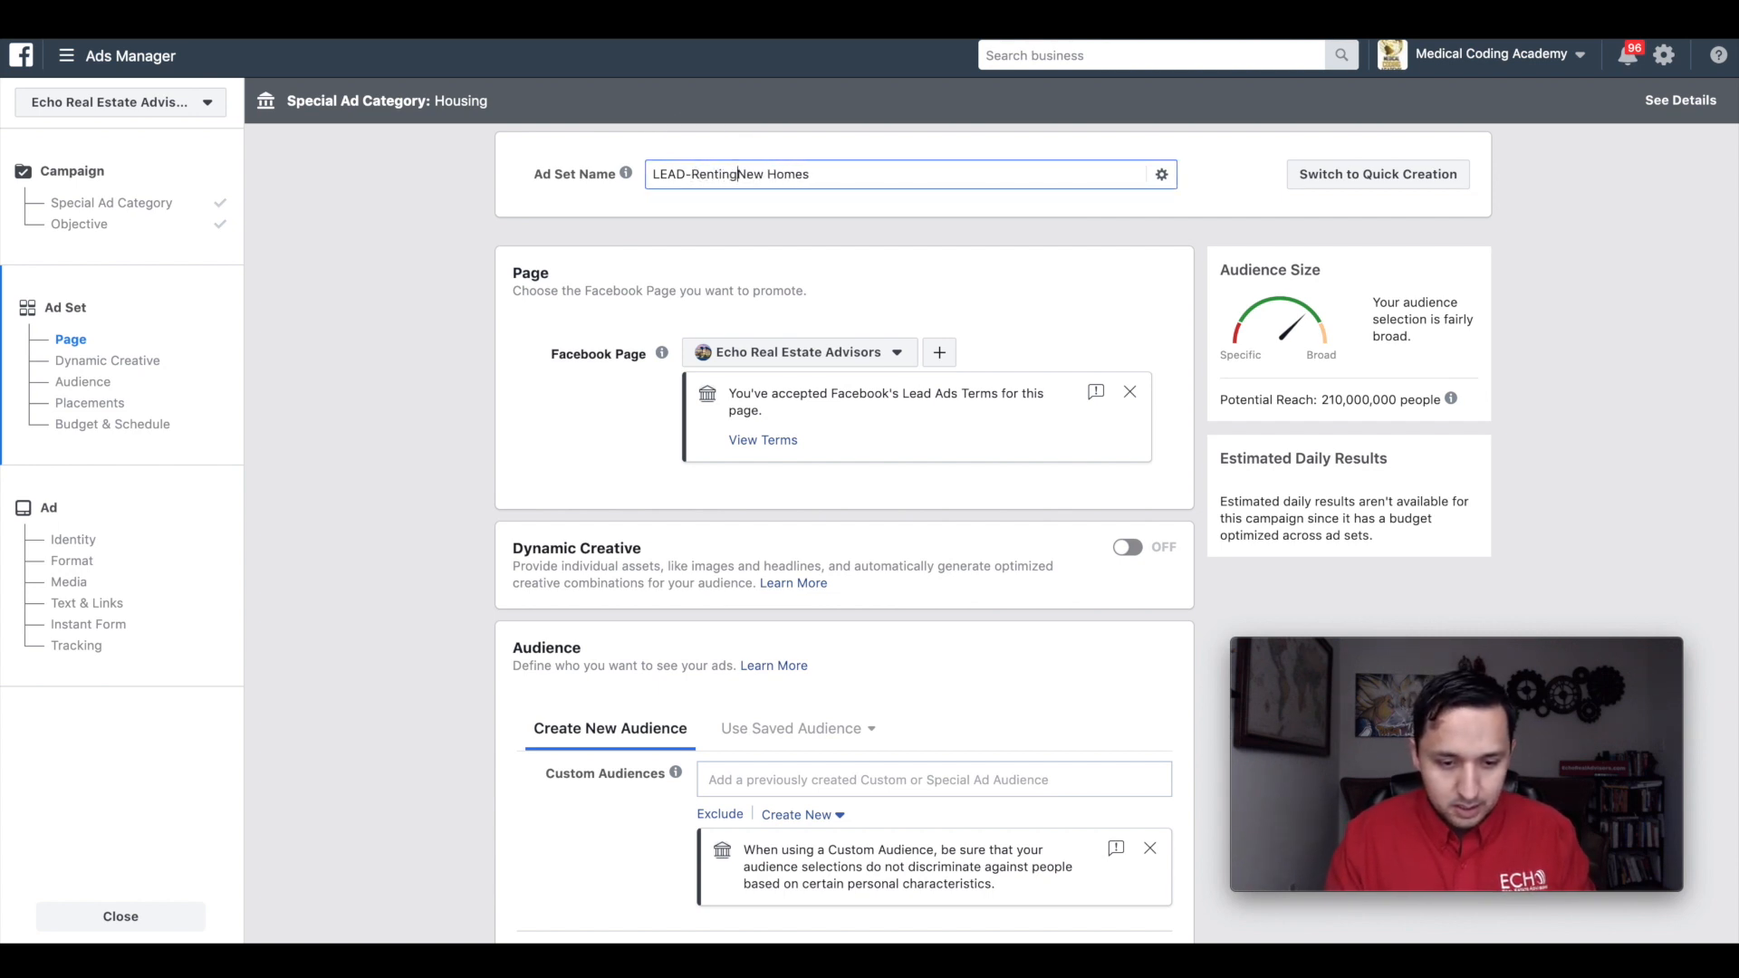
{"action": "double_click", "coordinate": [730, 174]}
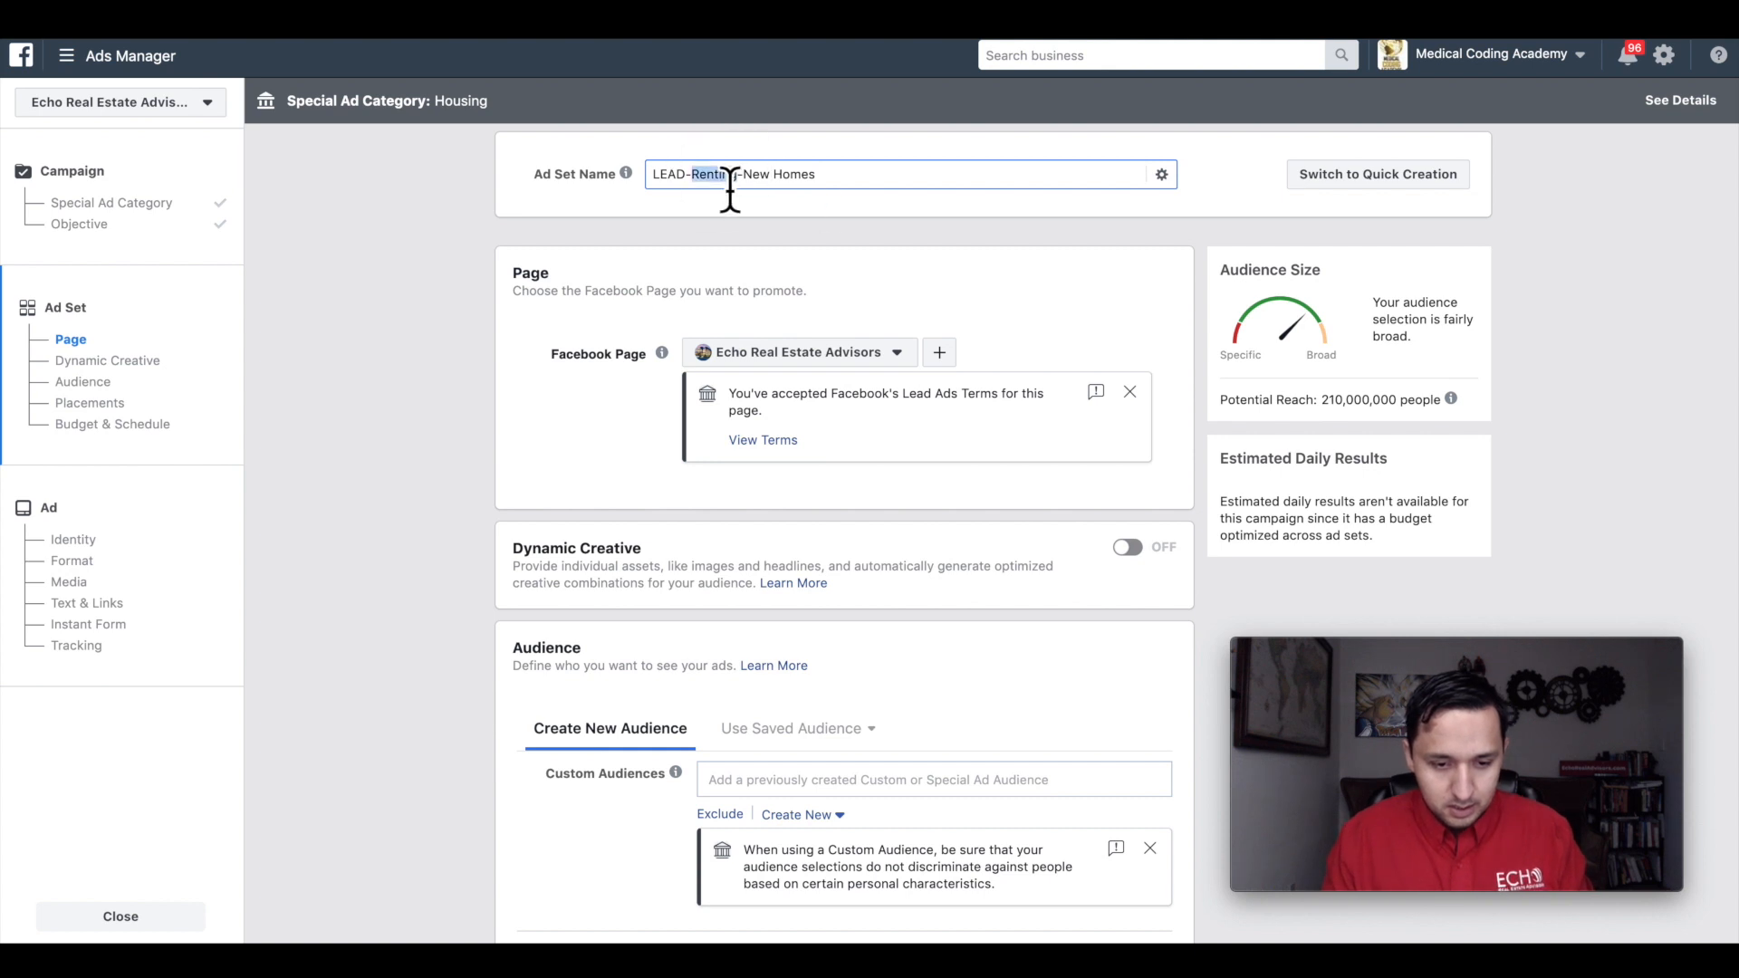
{"action": "key", "text": "ctrl+a"}
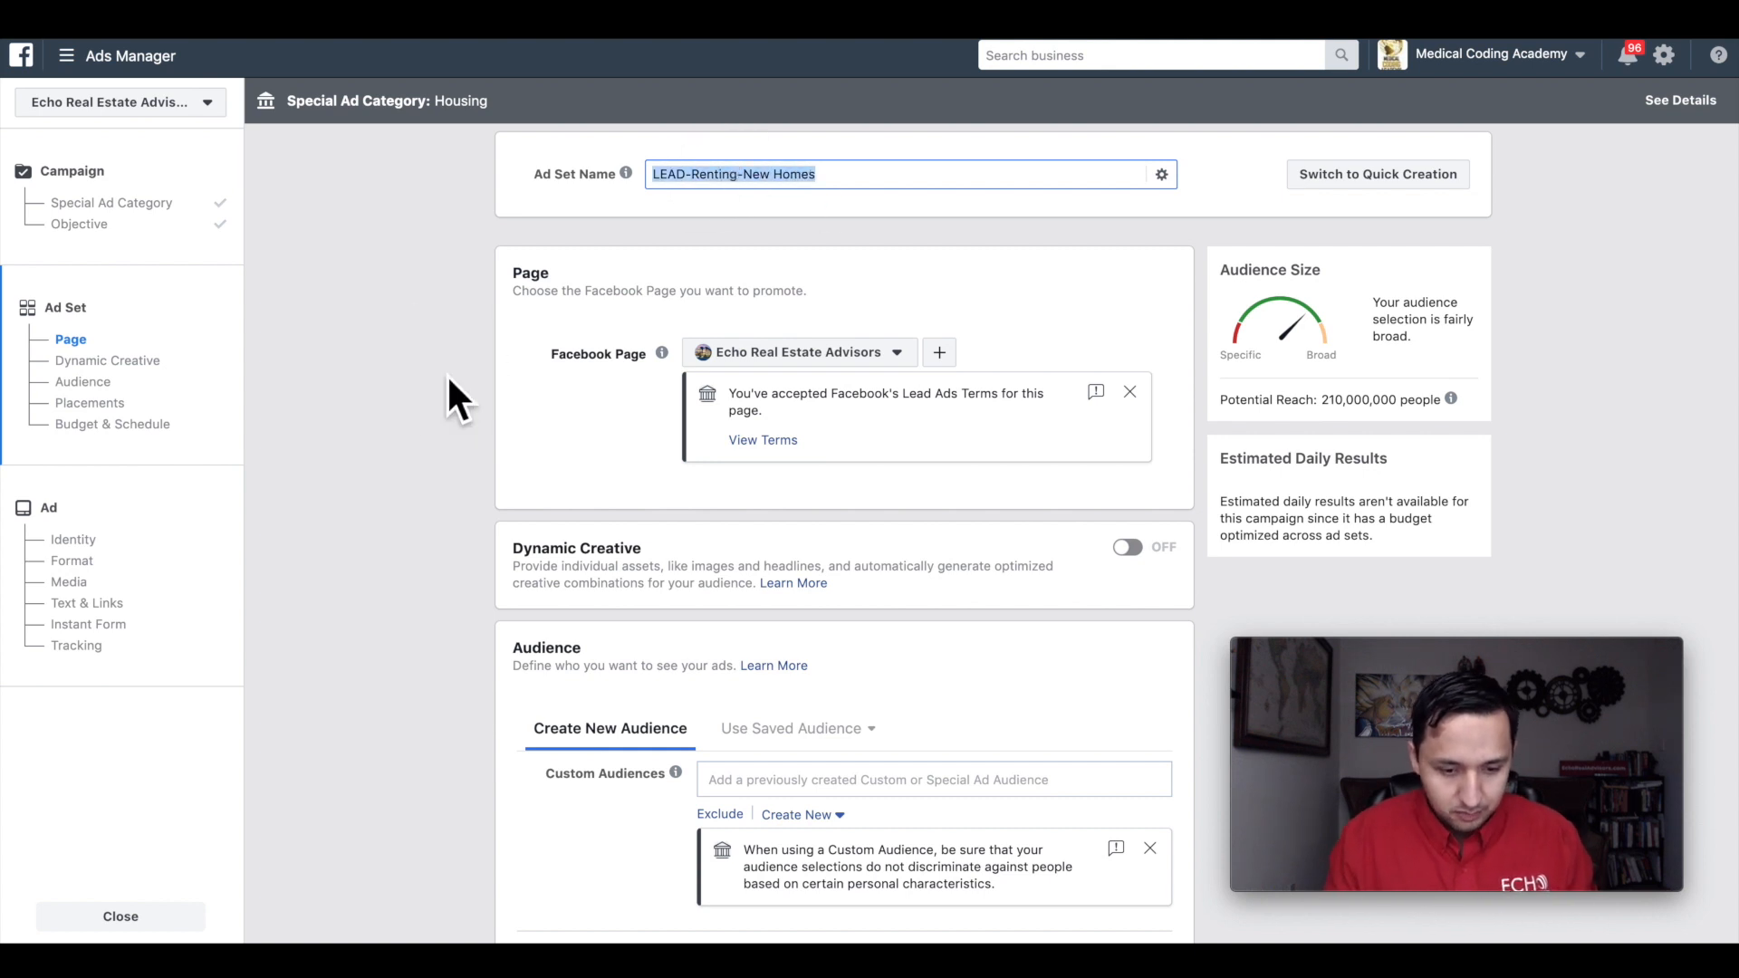
Step: Insert "Crow15Mi-" before "Renting" in the ad set name, making it "LEAD-Crow15Mi-Renting-New Homes"
{"action": "scroll", "coordinate": [448, 373], "scroll_direction": "down", "scroll_amount": 3}
{"action": "scroll", "coordinate": [447, 374], "scroll_direction": "up", "scroll_amount": 3}
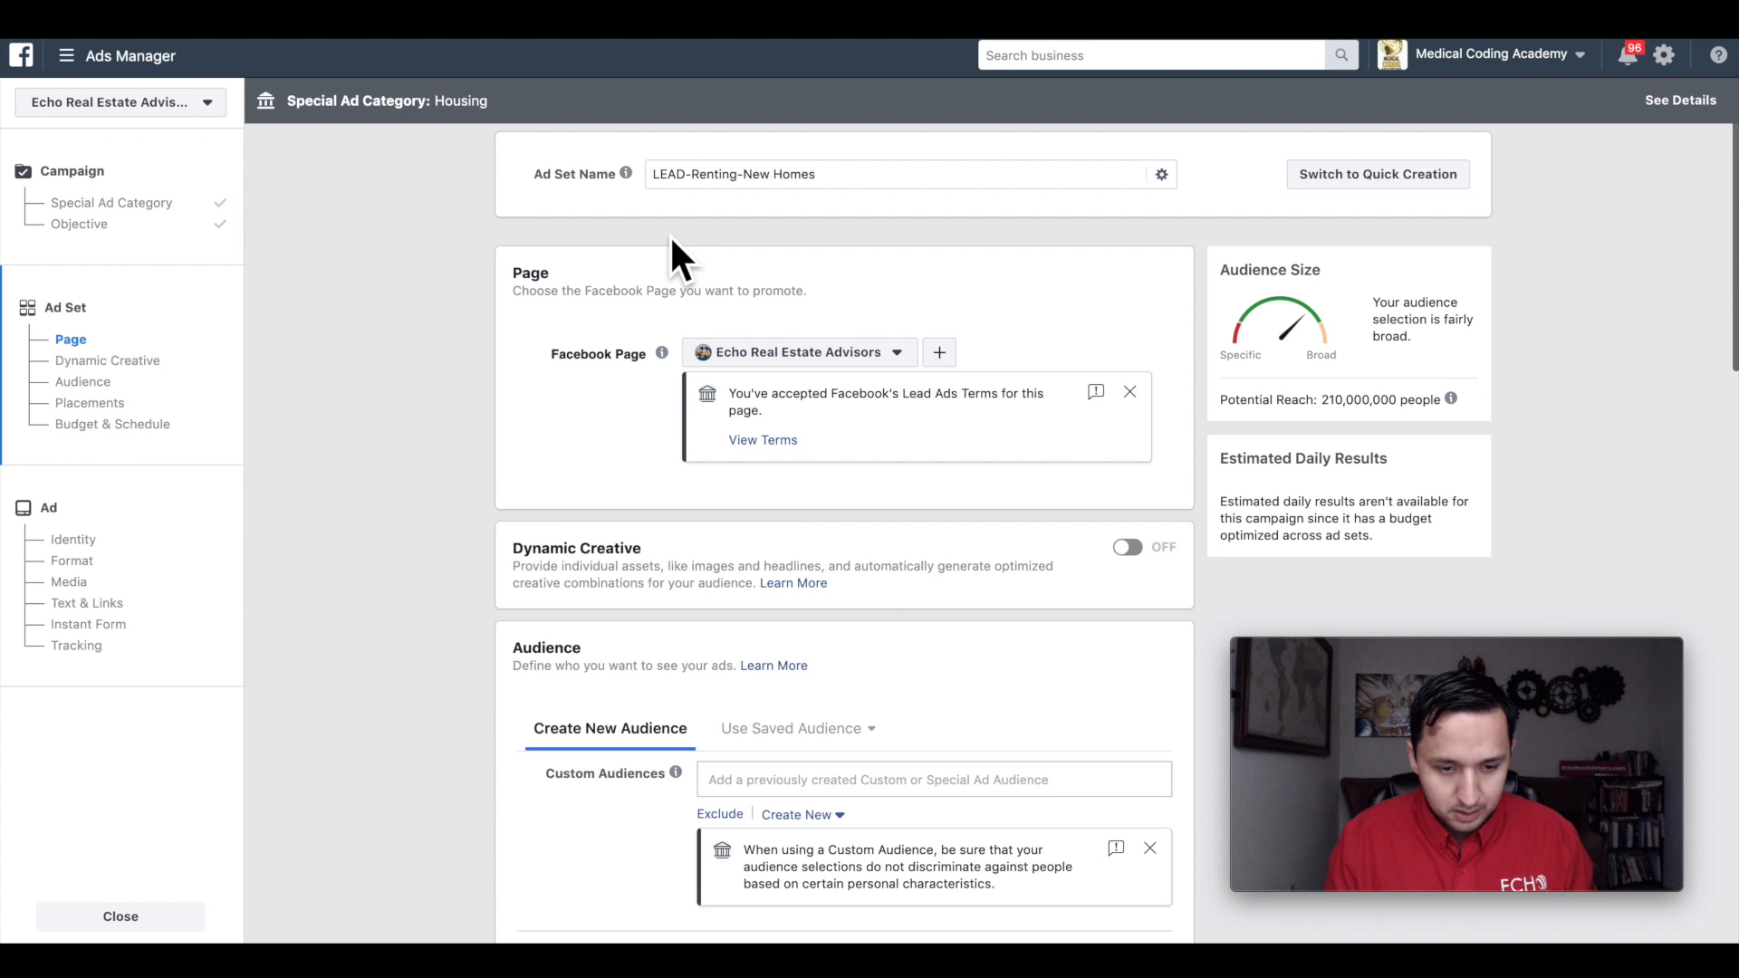
{"action": "left_click", "coordinate": [692, 174]}
{"action": "type", "text": "CRwo"}
{"action": "key", "text": "BackSpace"}
{"action": "key", "text": "BackSpace"}
{"action": "key", "text": "BackSpace"}
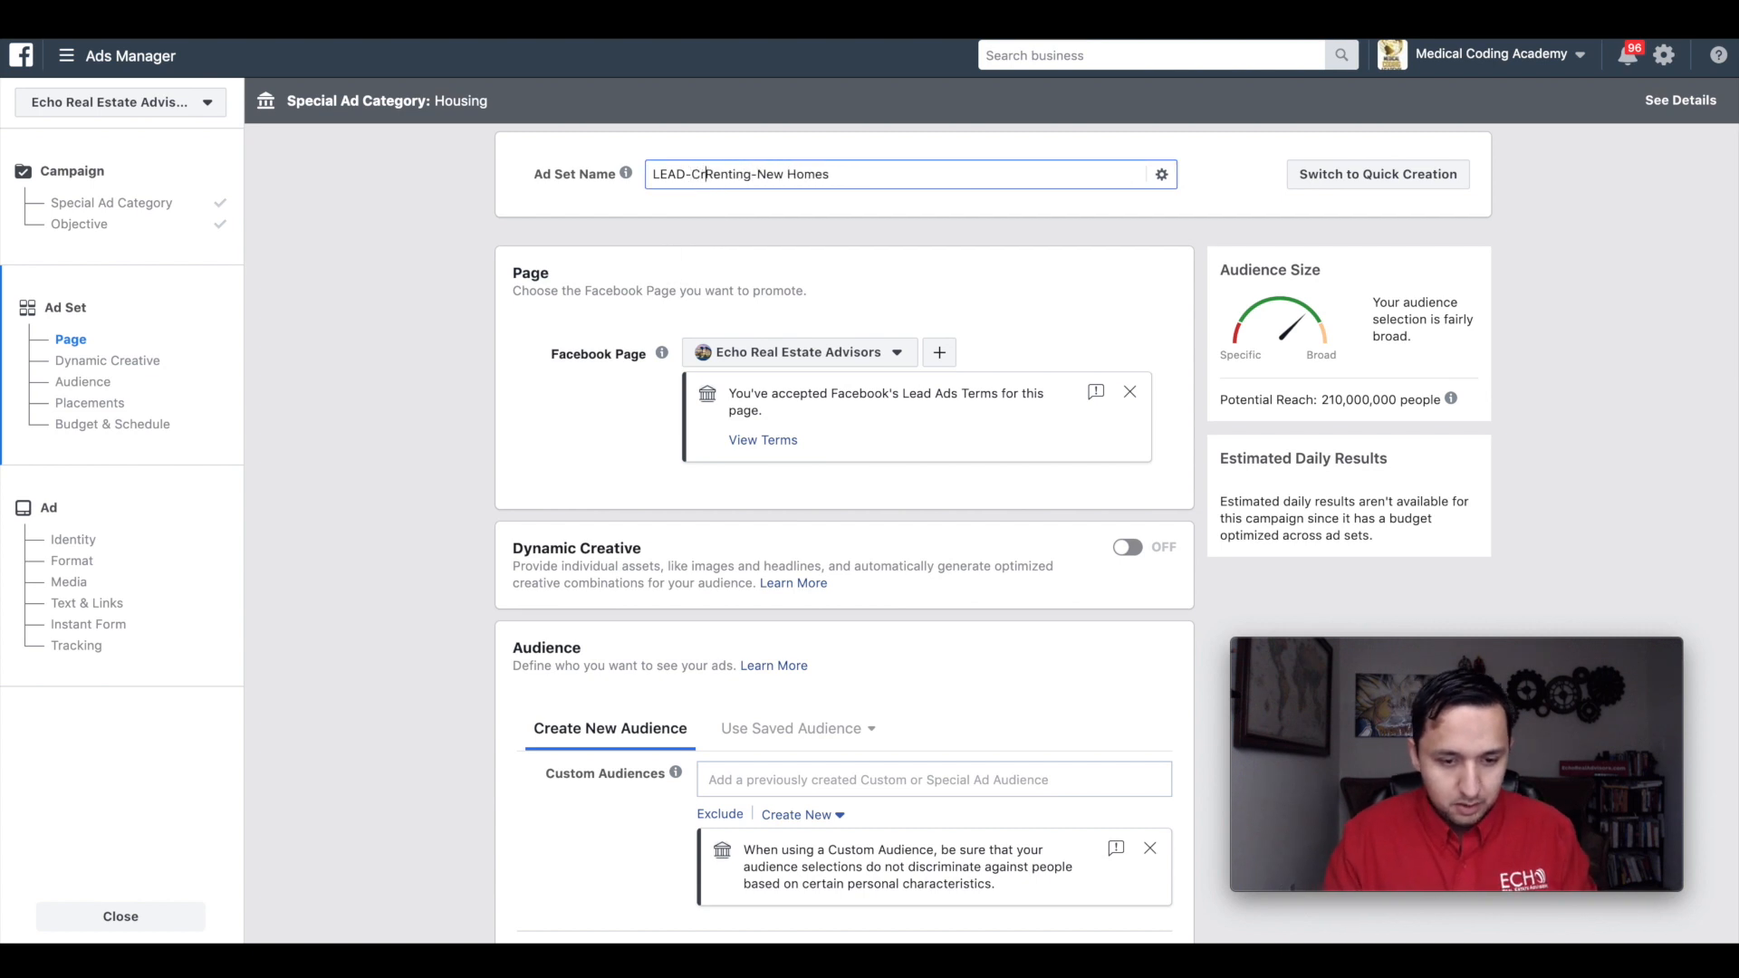
{"action": "type", "text": "row15Mi-"}
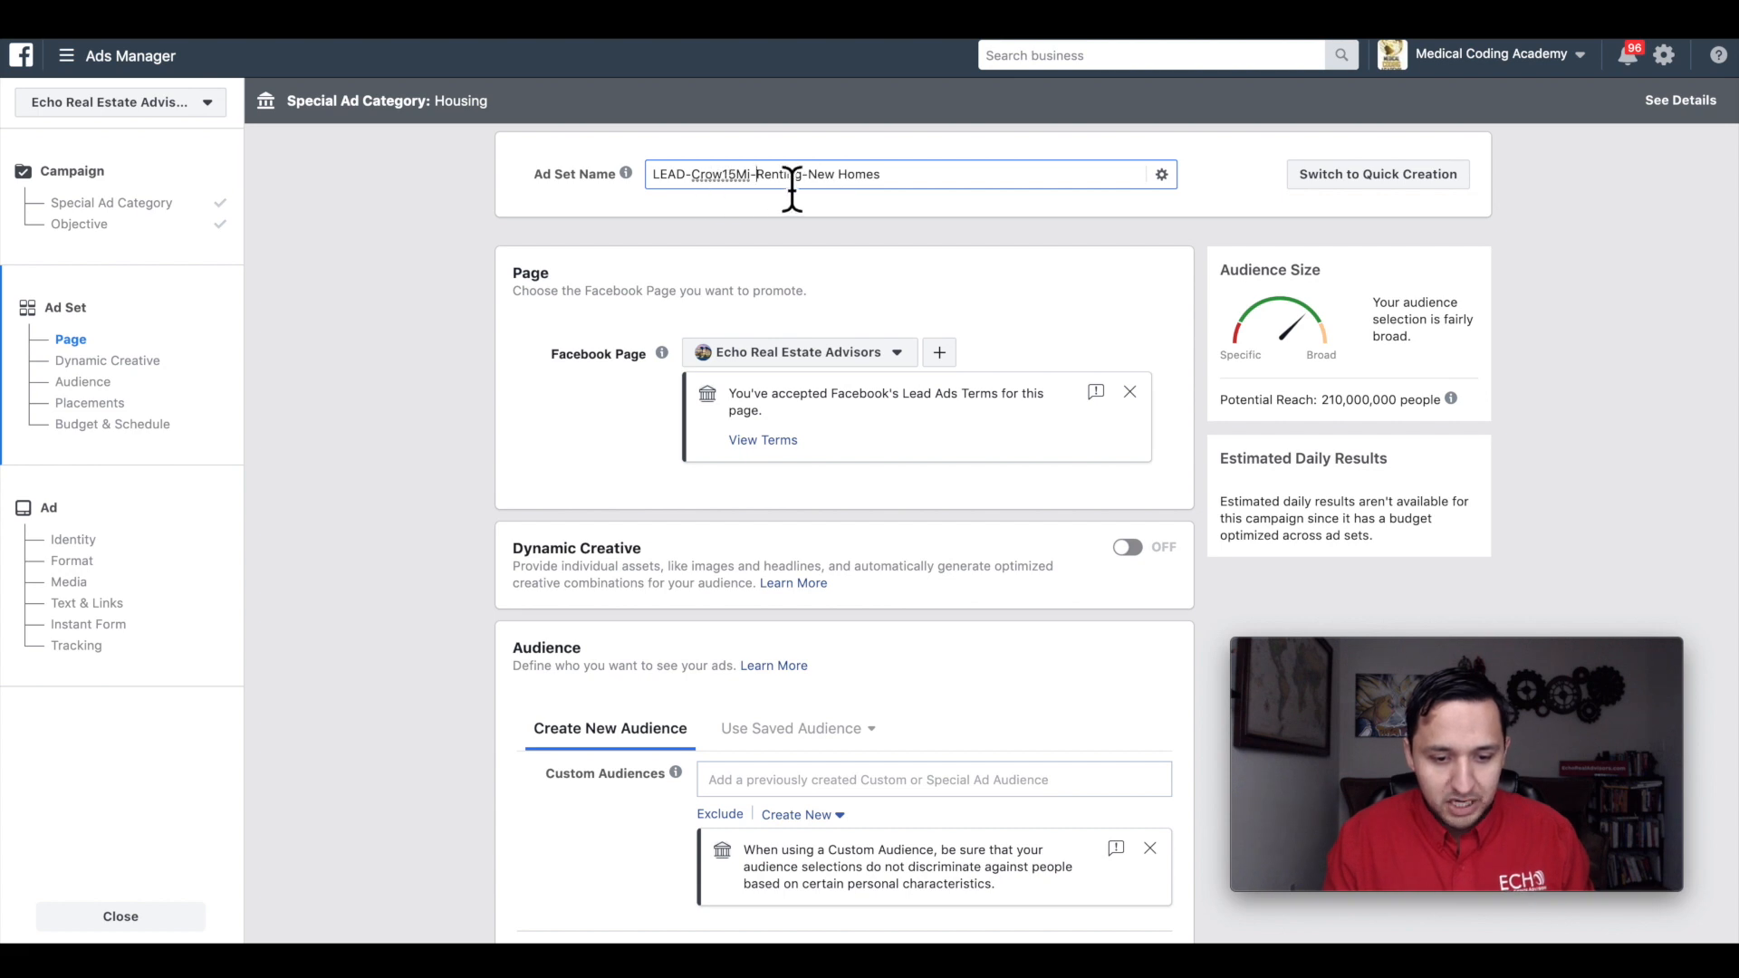
{"action": "scroll", "coordinate": [781, 190], "scroll_direction": "down", "scroll_amount": 1}
{"action": "scroll", "coordinate": [779, 175], "scroll_direction": "down", "scroll_amount": 1}
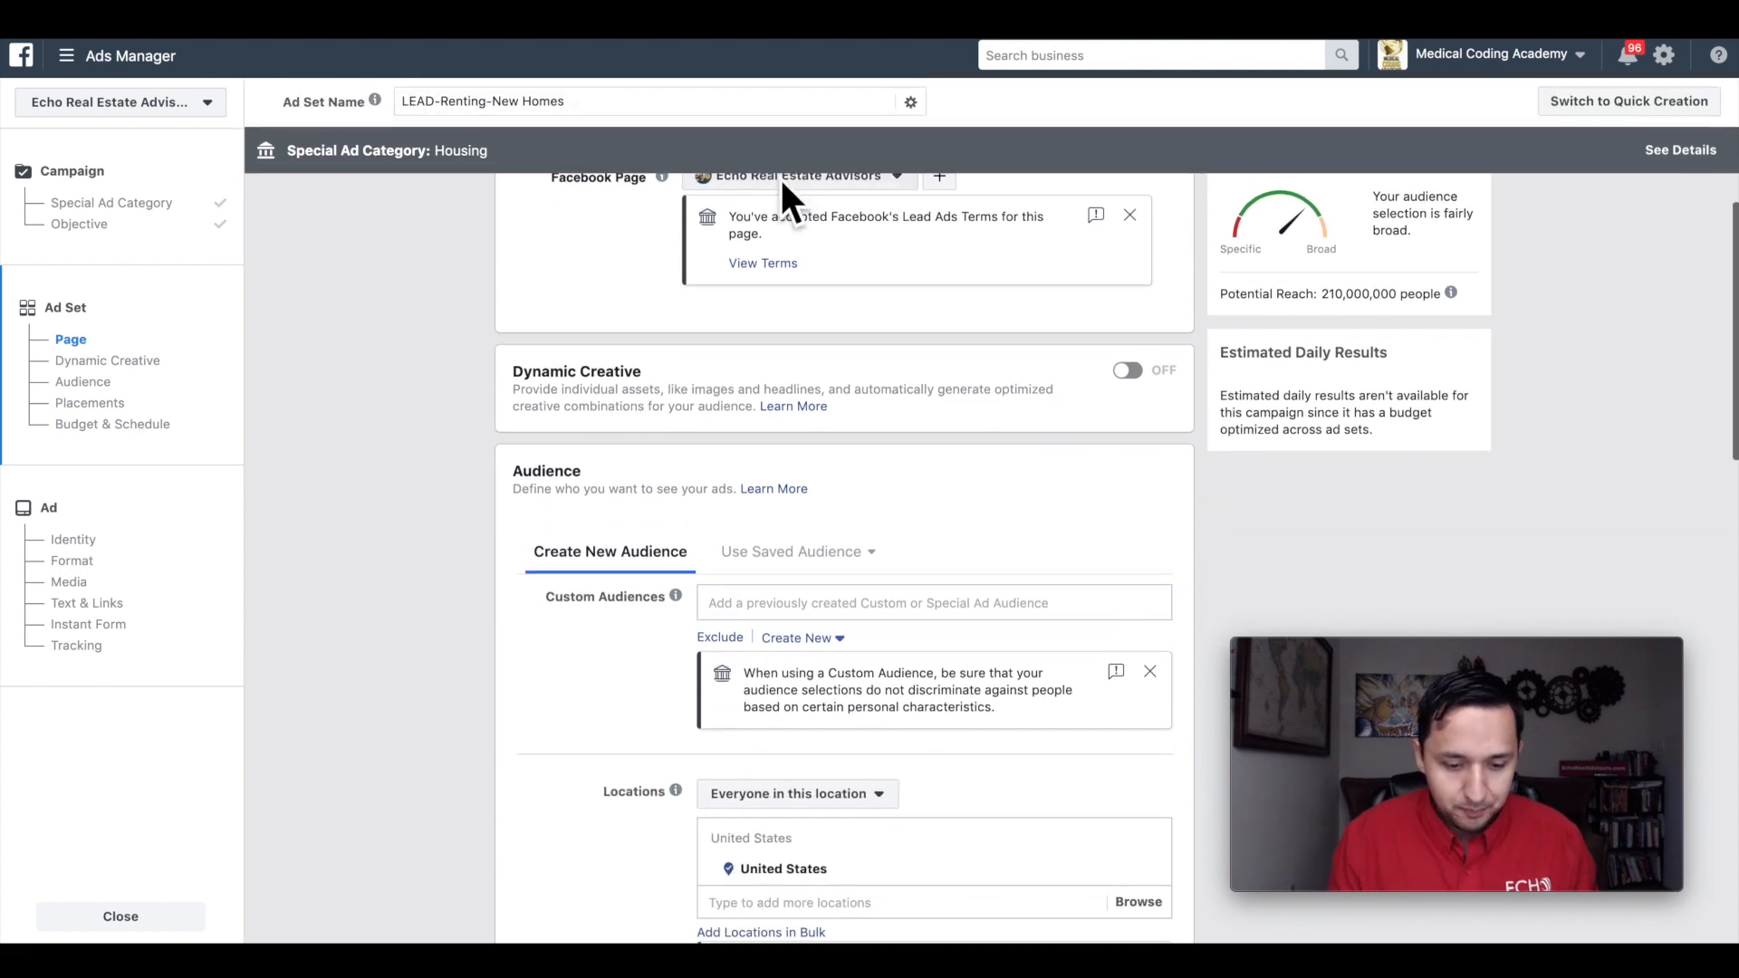
{"action": "scroll", "coordinate": [740, 272], "scroll_direction": "up", "scroll_amount": 2}
{"action": "triple_click", "coordinate": [741, 176]}
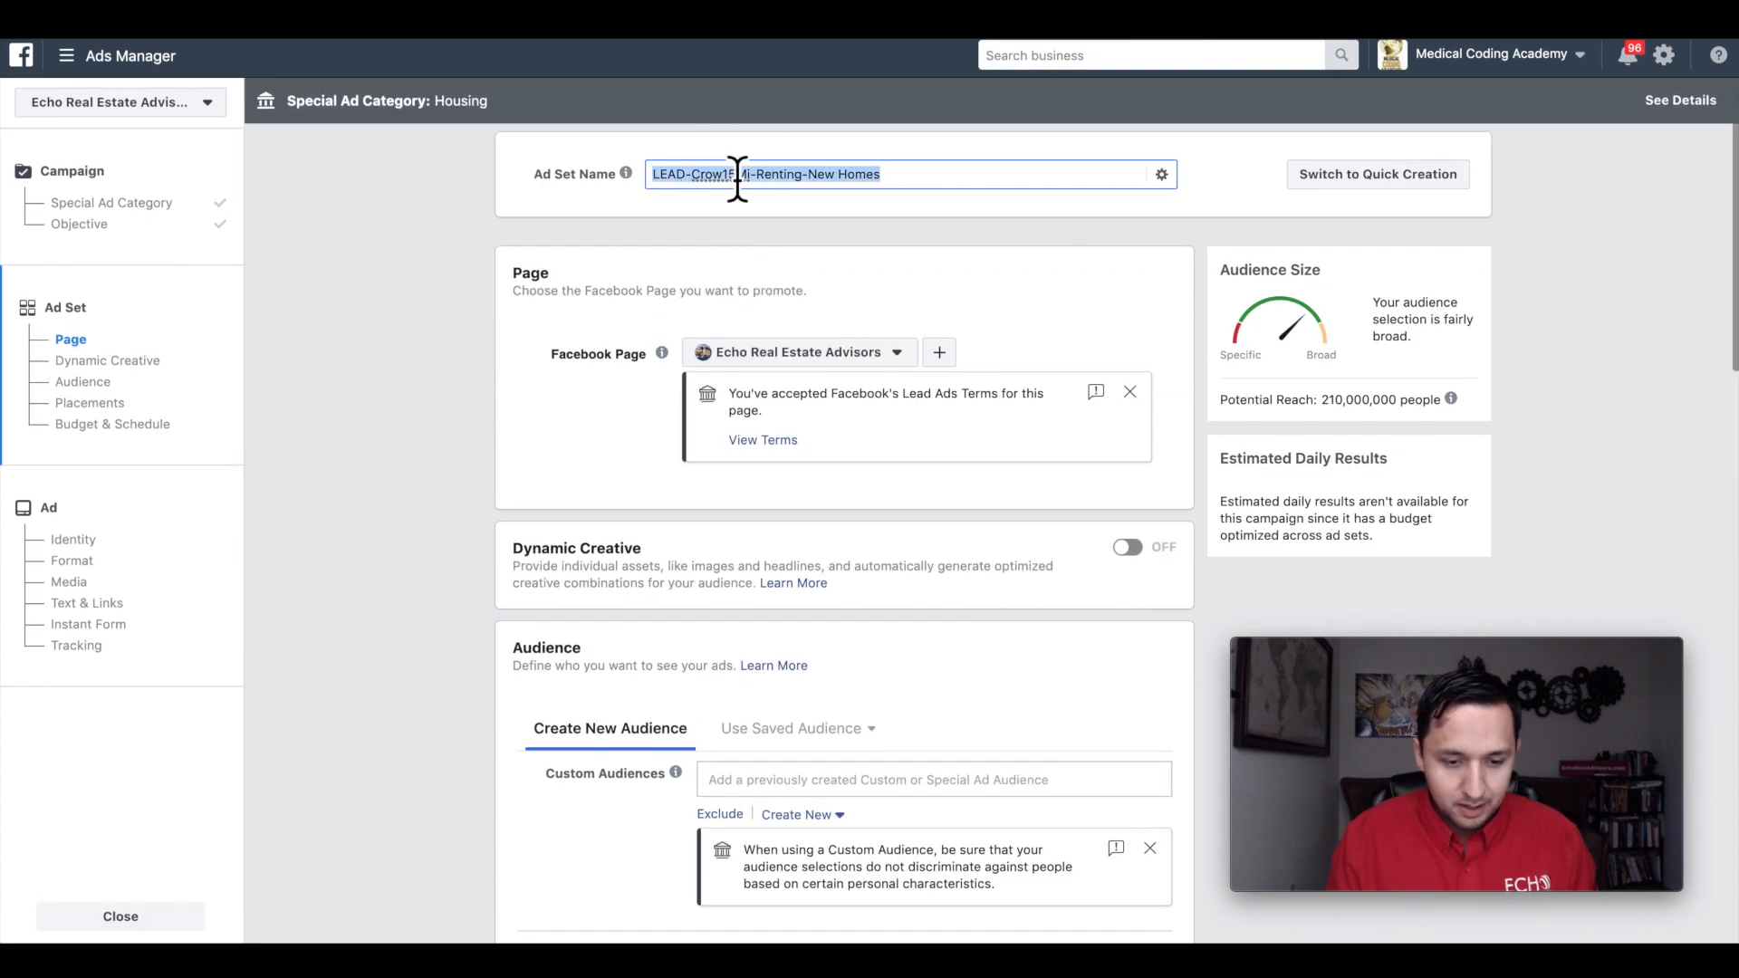
Step: Exclude the custom audience "EREA-Facebook Biz Page-365" from the ad set's audience
{"action": "scroll", "coordinate": [525, 455], "scroll_direction": "down", "scroll_amount": 3}
{"action": "scroll", "coordinate": [525, 454], "scroll_direction": "down", "scroll_amount": 1}
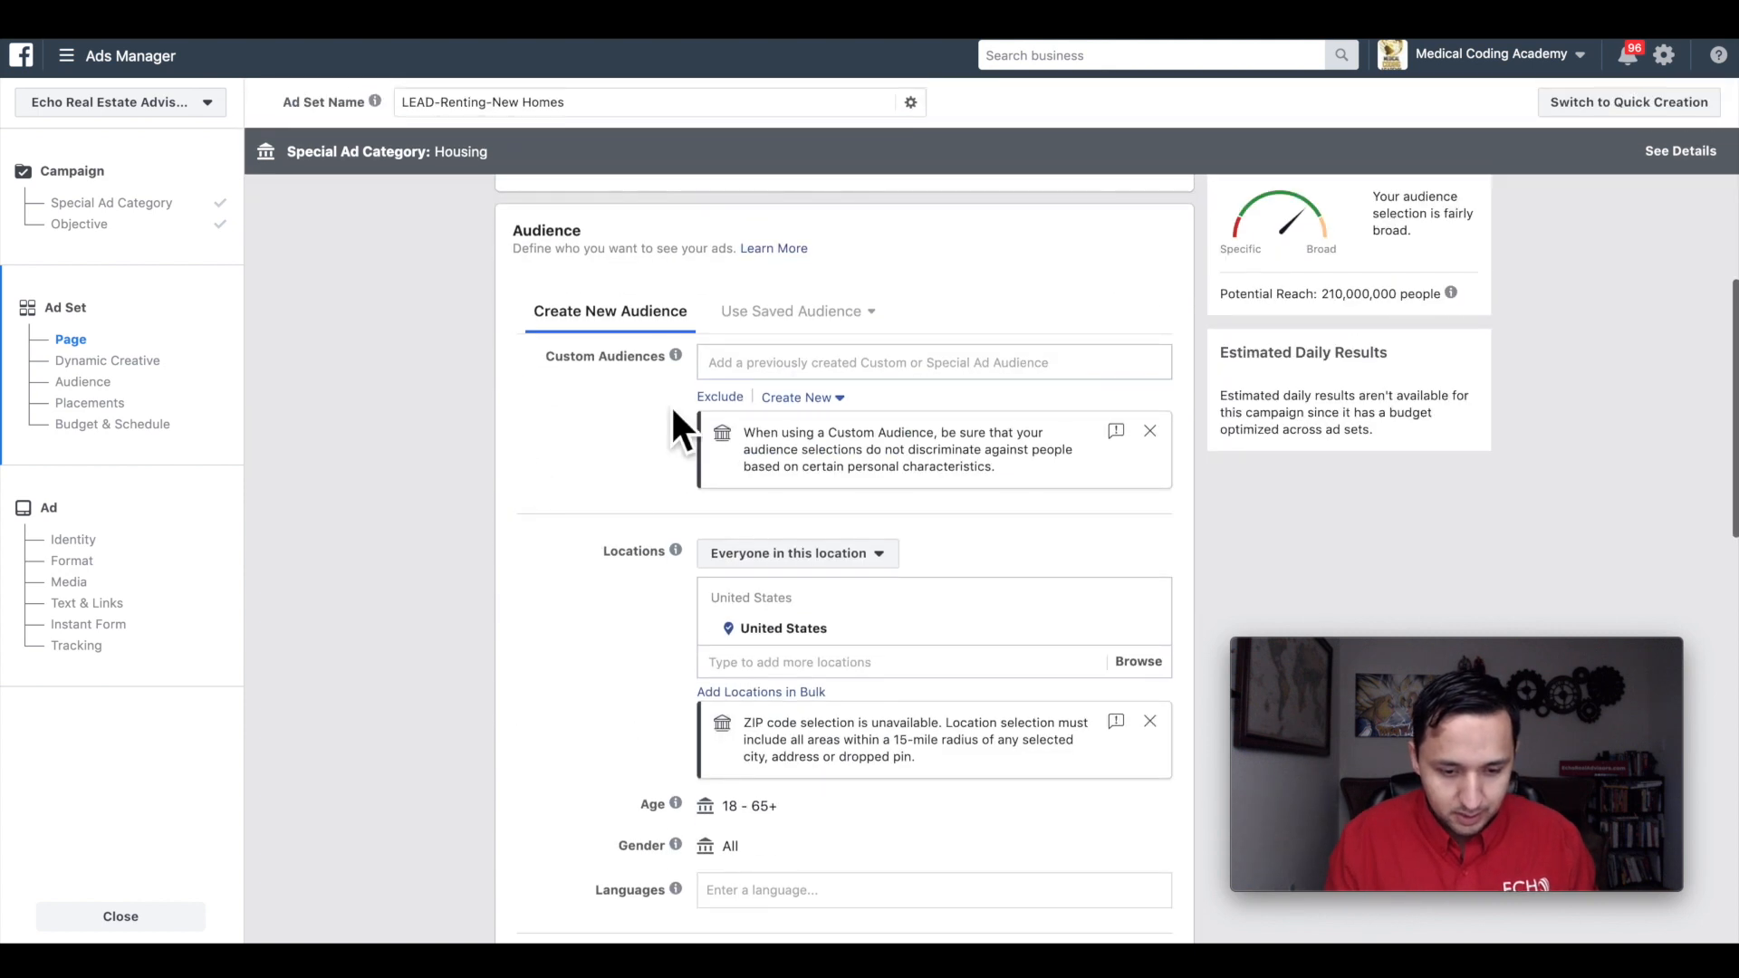
{"action": "left_click", "coordinate": [784, 367]}
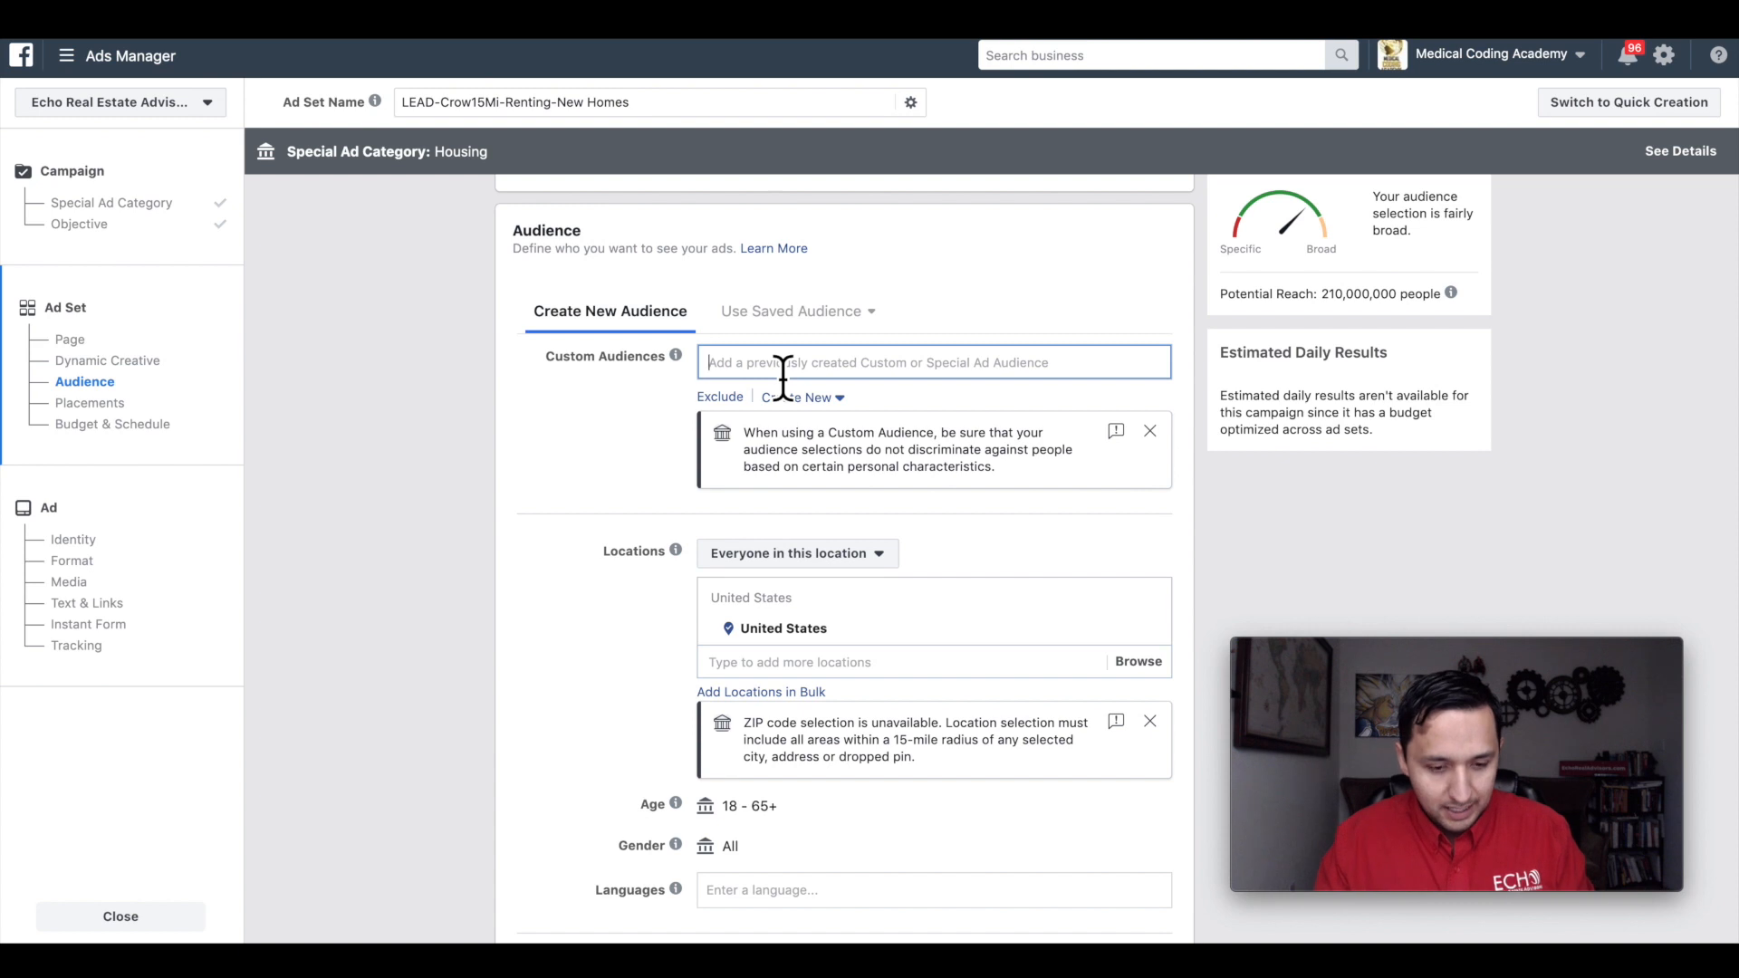
{"action": "left_click", "coordinate": [722, 399]}
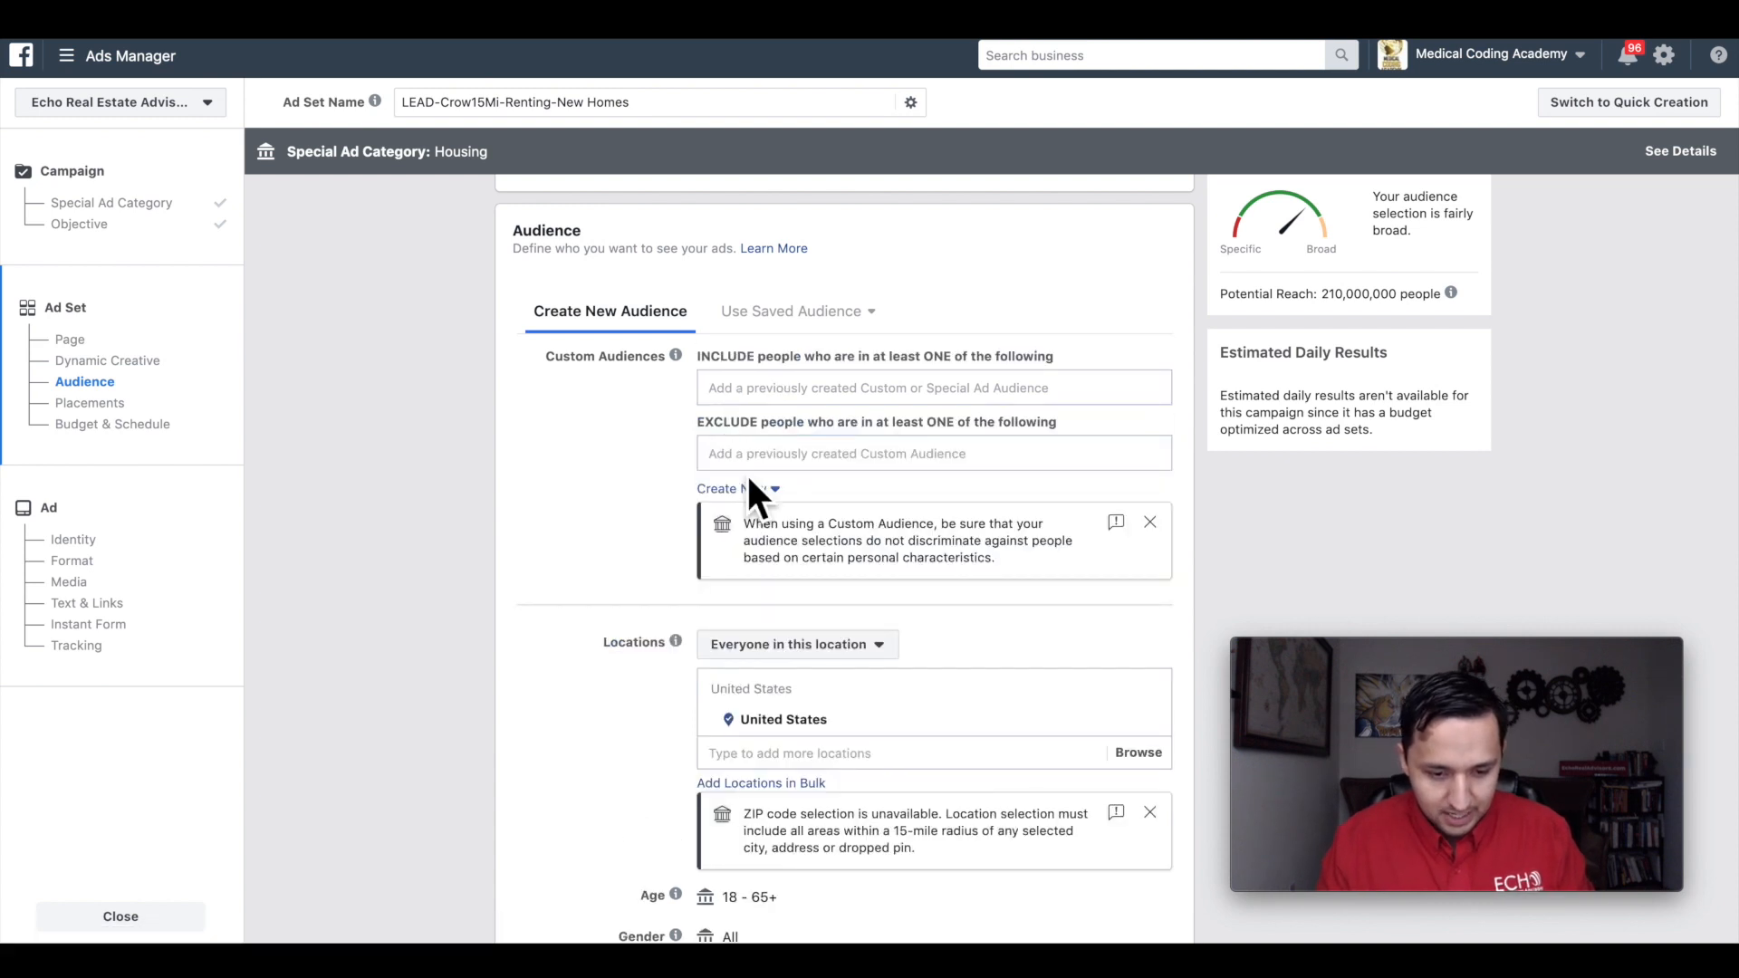
{"action": "left_click", "coordinate": [743, 453]}
{"action": "type", "text": "ere"}
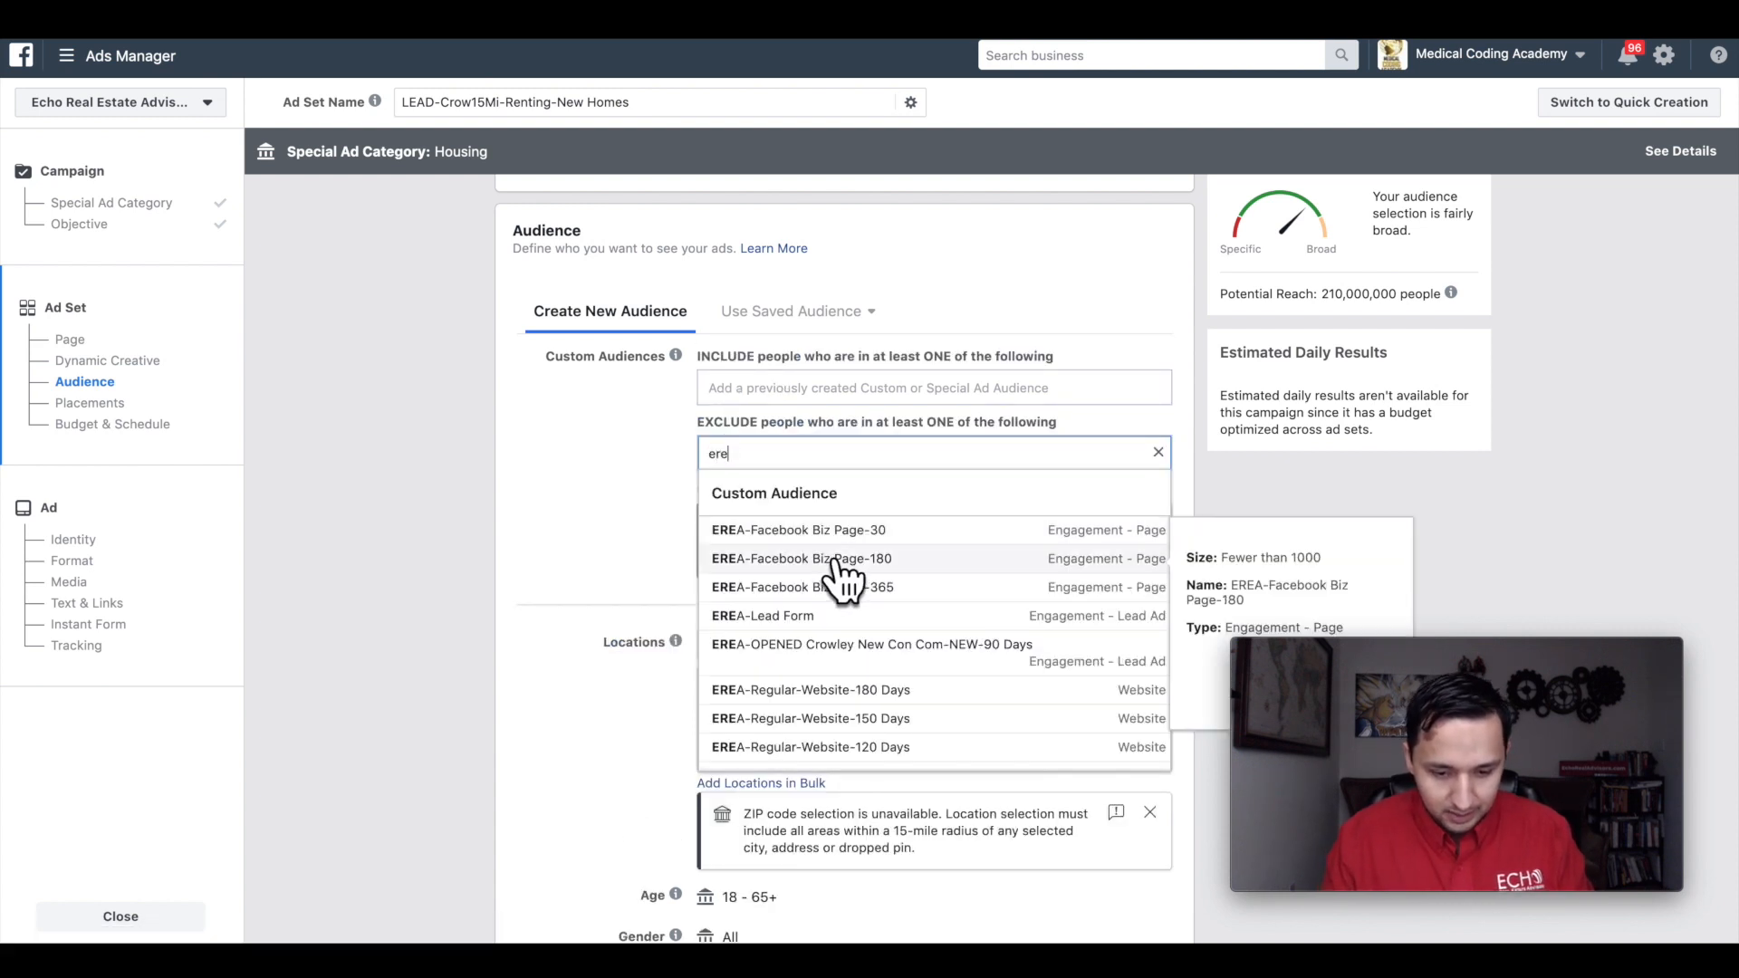
{"action": "left_click", "coordinate": [856, 589]}
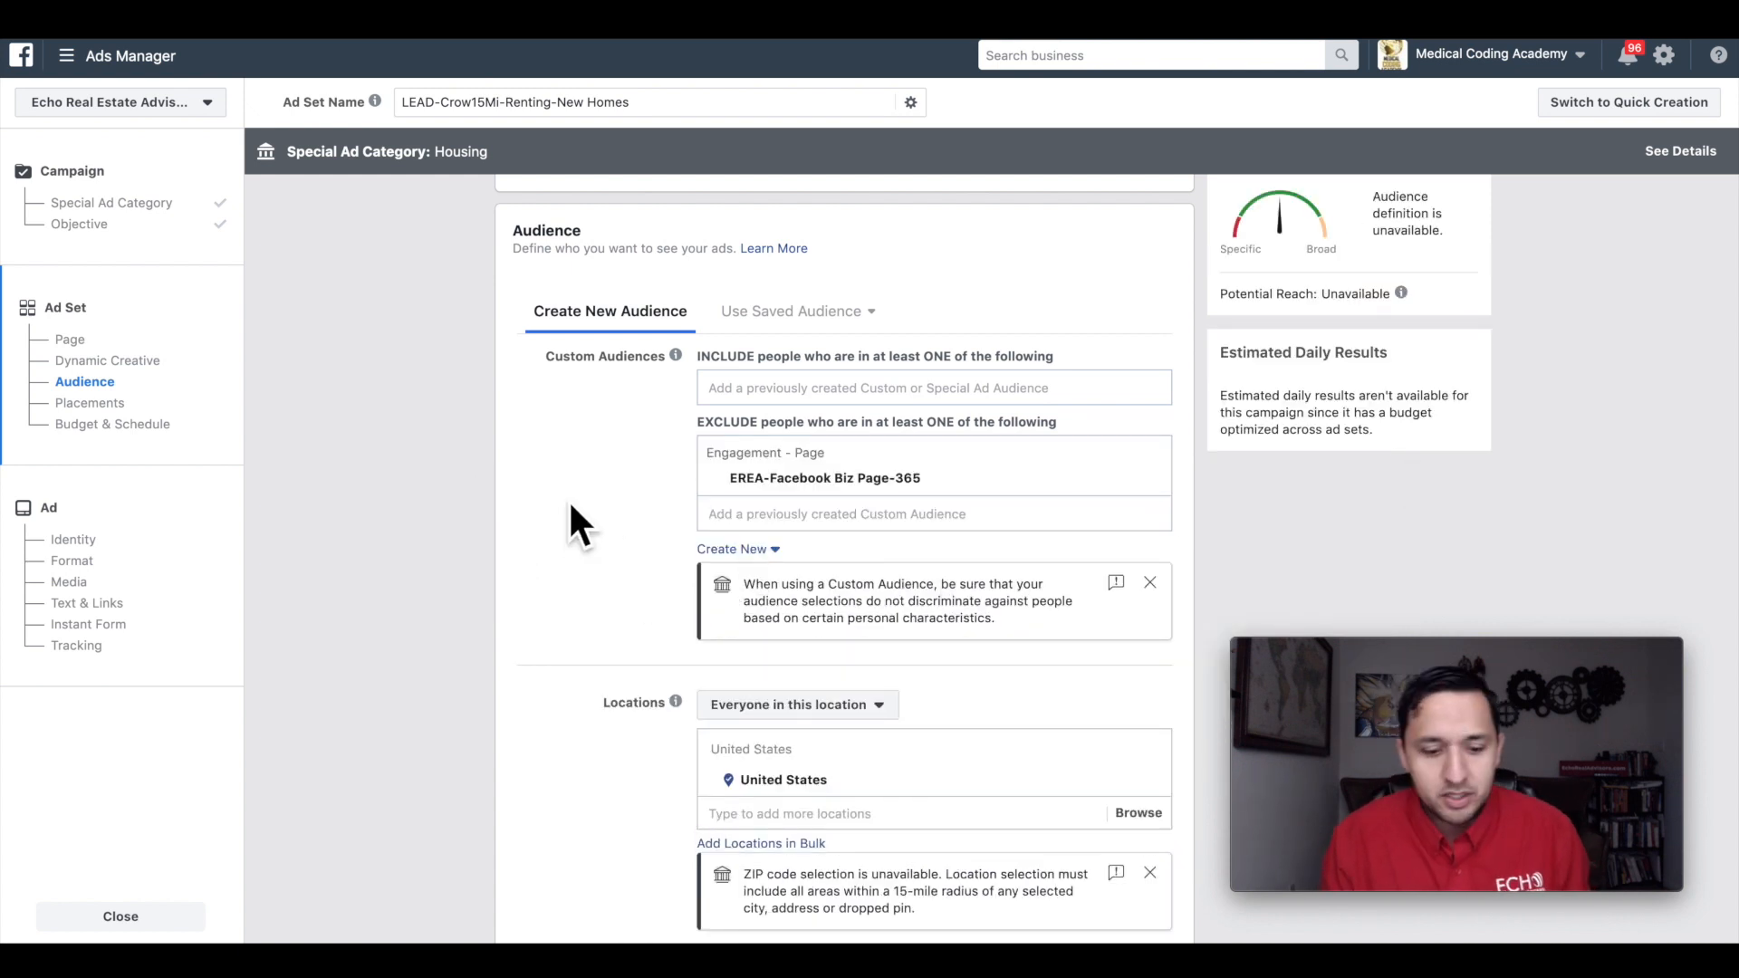
{"action": "scroll", "coordinate": [577, 540], "scroll_direction": "down", "scroll_amount": 3}
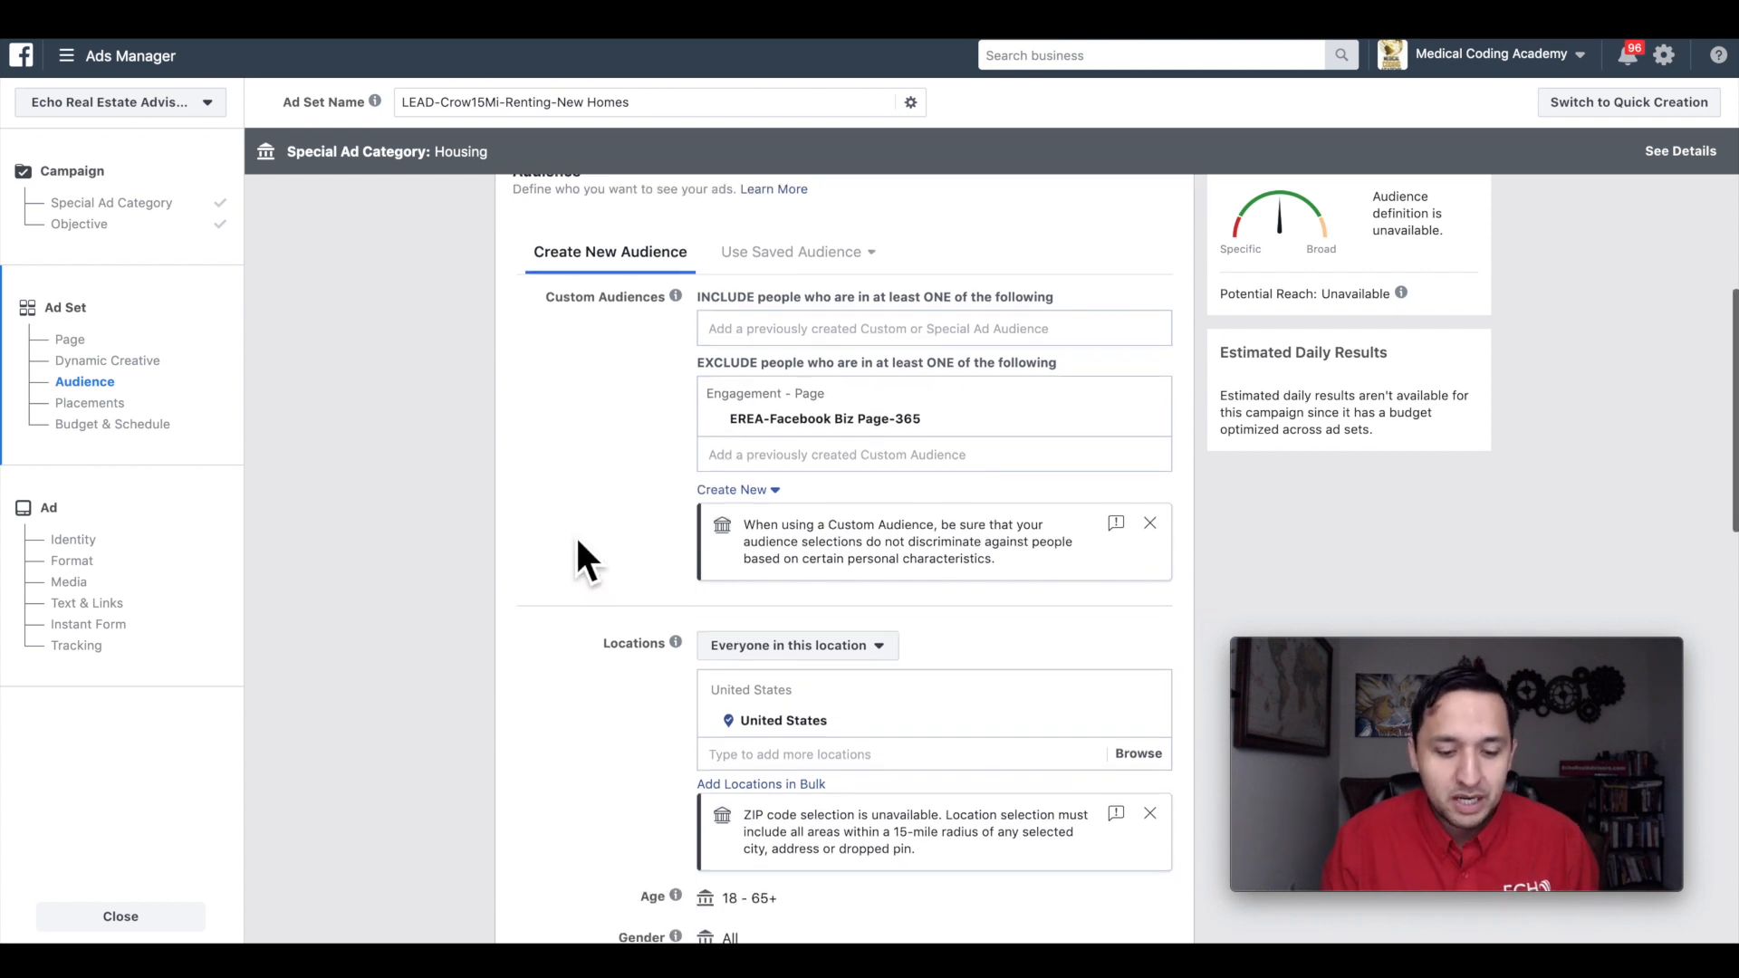
{"action": "scroll", "coordinate": [578, 540], "scroll_direction": "up", "scroll_amount": 2}
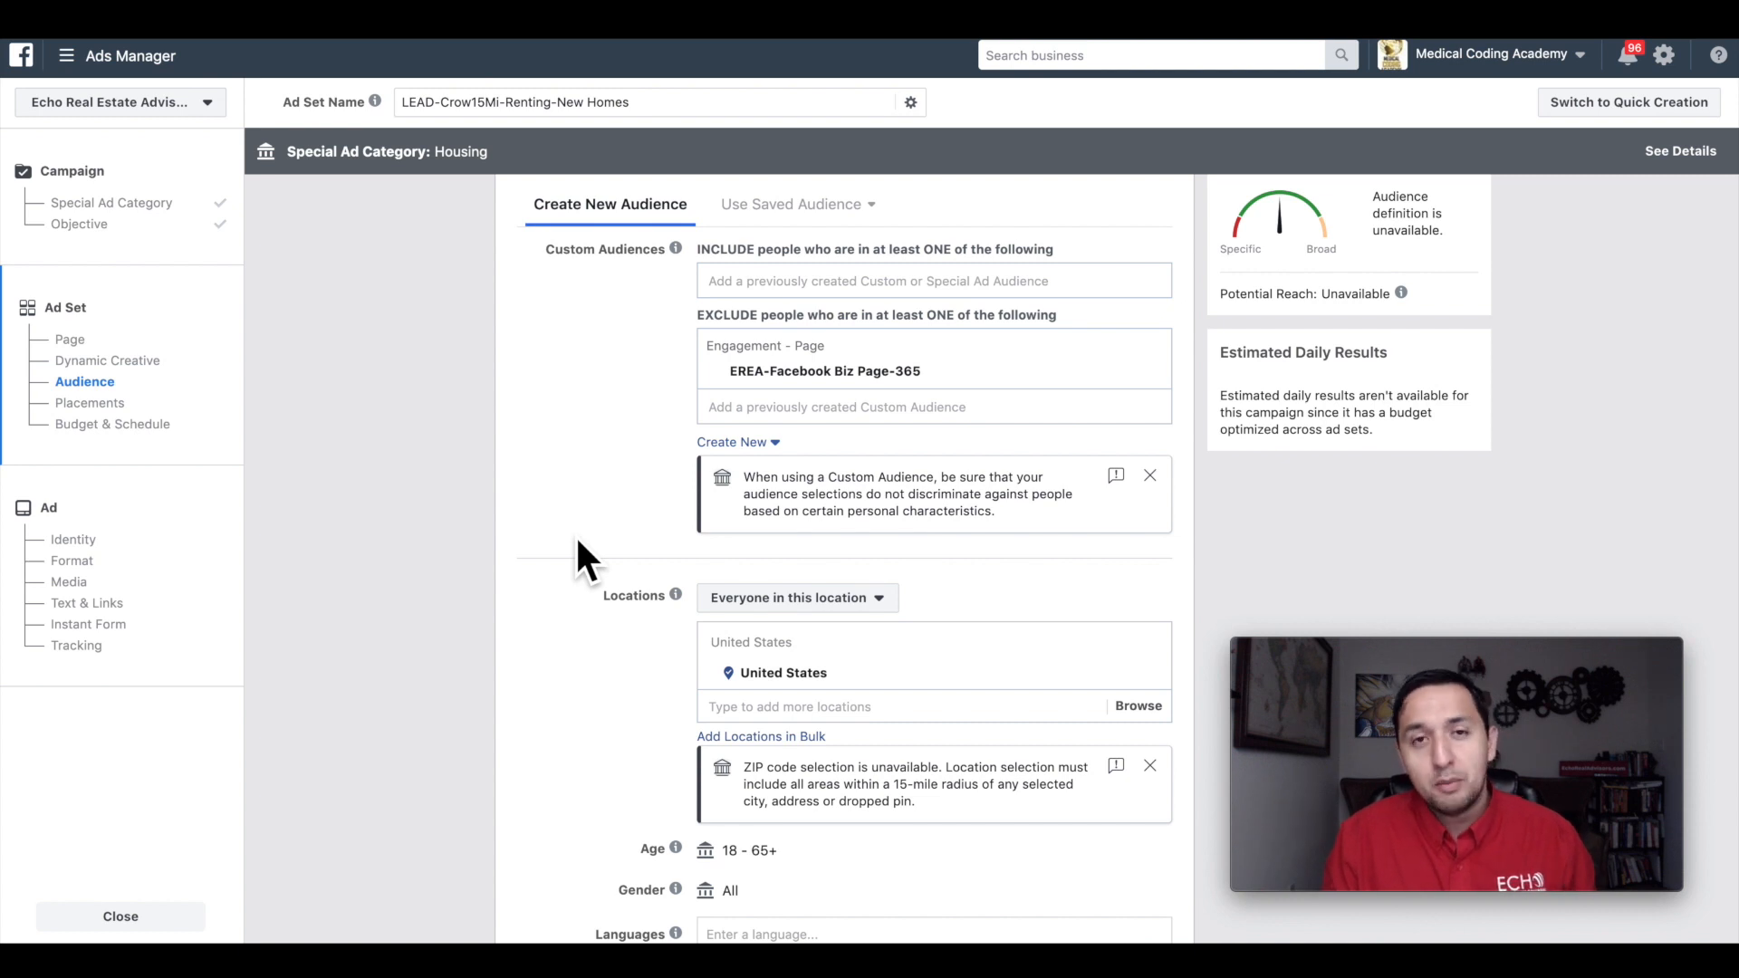
{"action": "scroll", "coordinate": [577, 541], "scroll_direction": "down", "scroll_amount": 1}
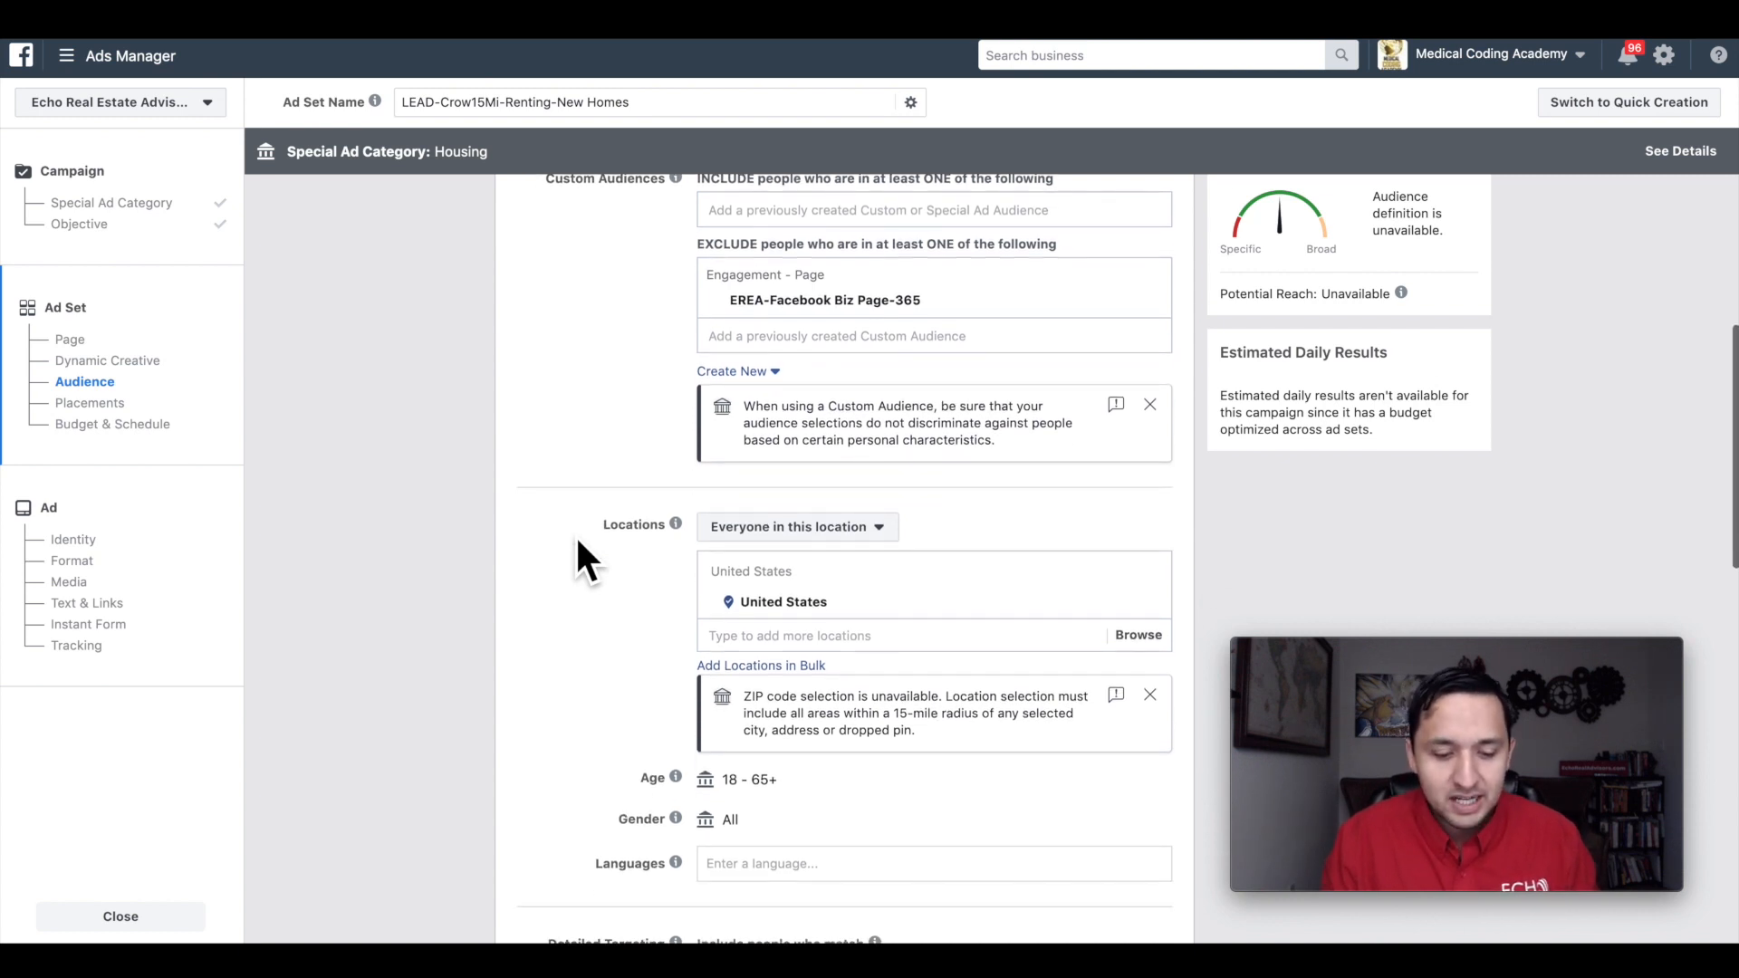
{"action": "scroll", "coordinate": [577, 540], "scroll_direction": "down", "scroll_amount": 1}
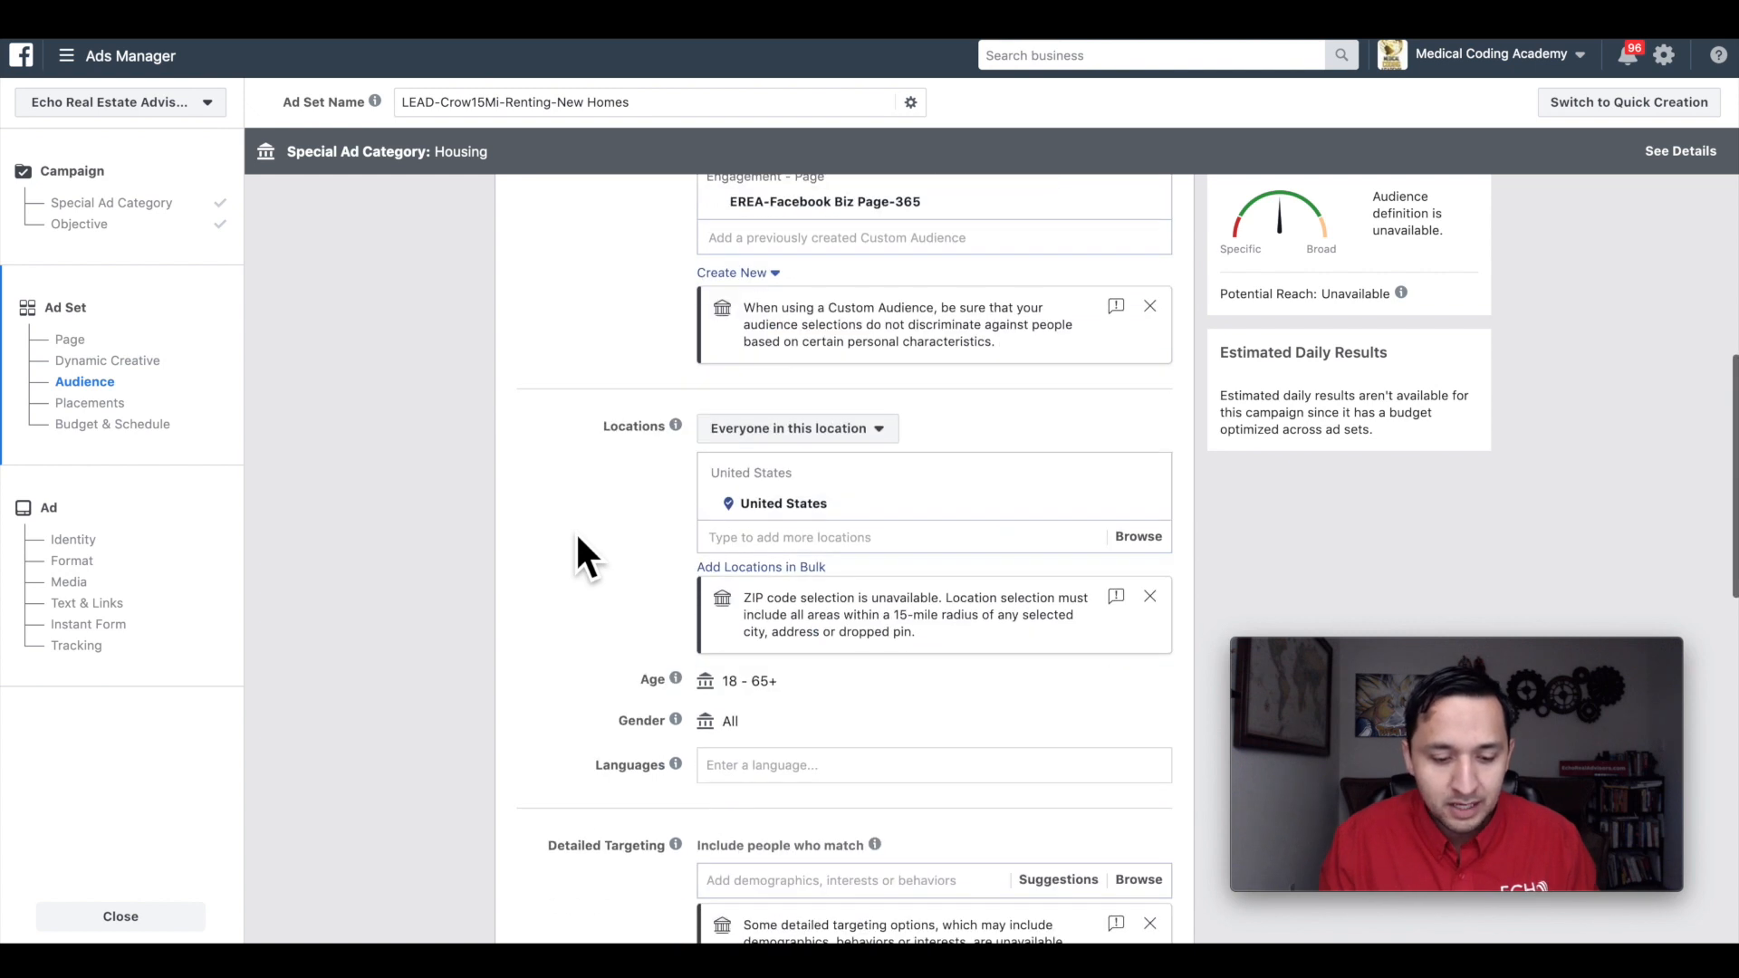
{"action": "scroll", "coordinate": [577, 540], "scroll_direction": "down", "scroll_amount": 1}
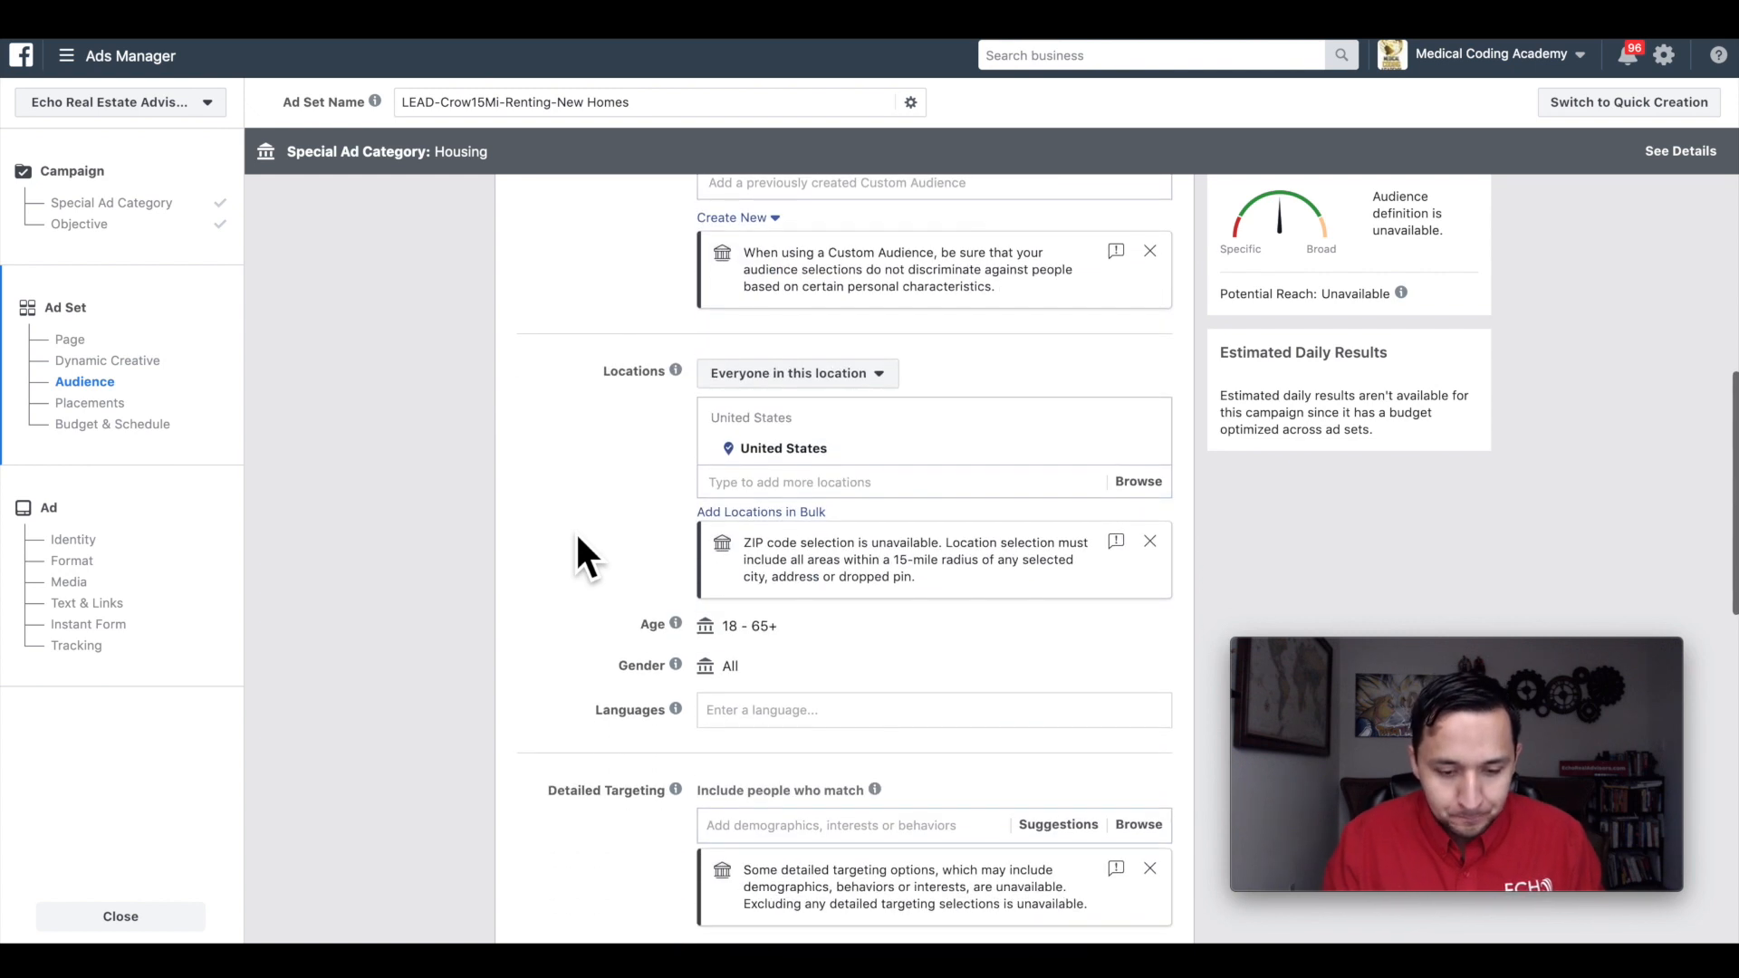
Step: Set the audience location to Crowley, Texas, and limit it to people who live in this location
{"action": "left_click", "coordinate": [752, 482]}
{"action": "type", "text": "crowl"}
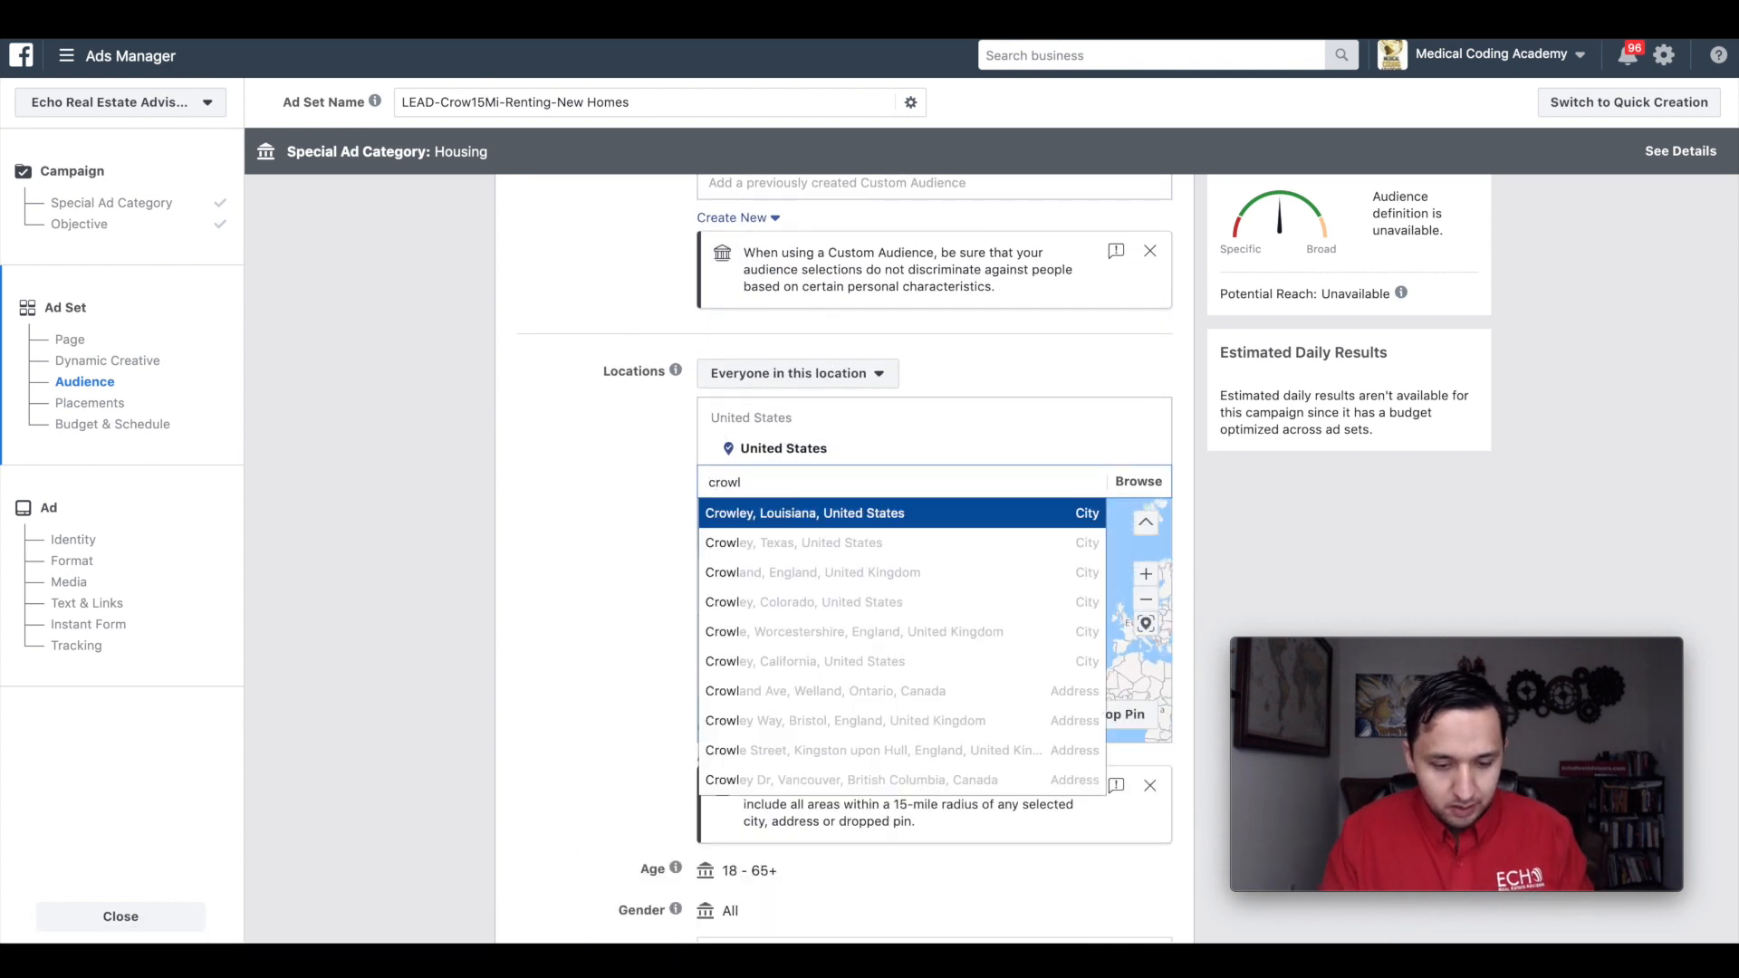
{"action": "left_click", "coordinate": [790, 549]}
{"action": "left_click", "coordinate": [572, 547]}
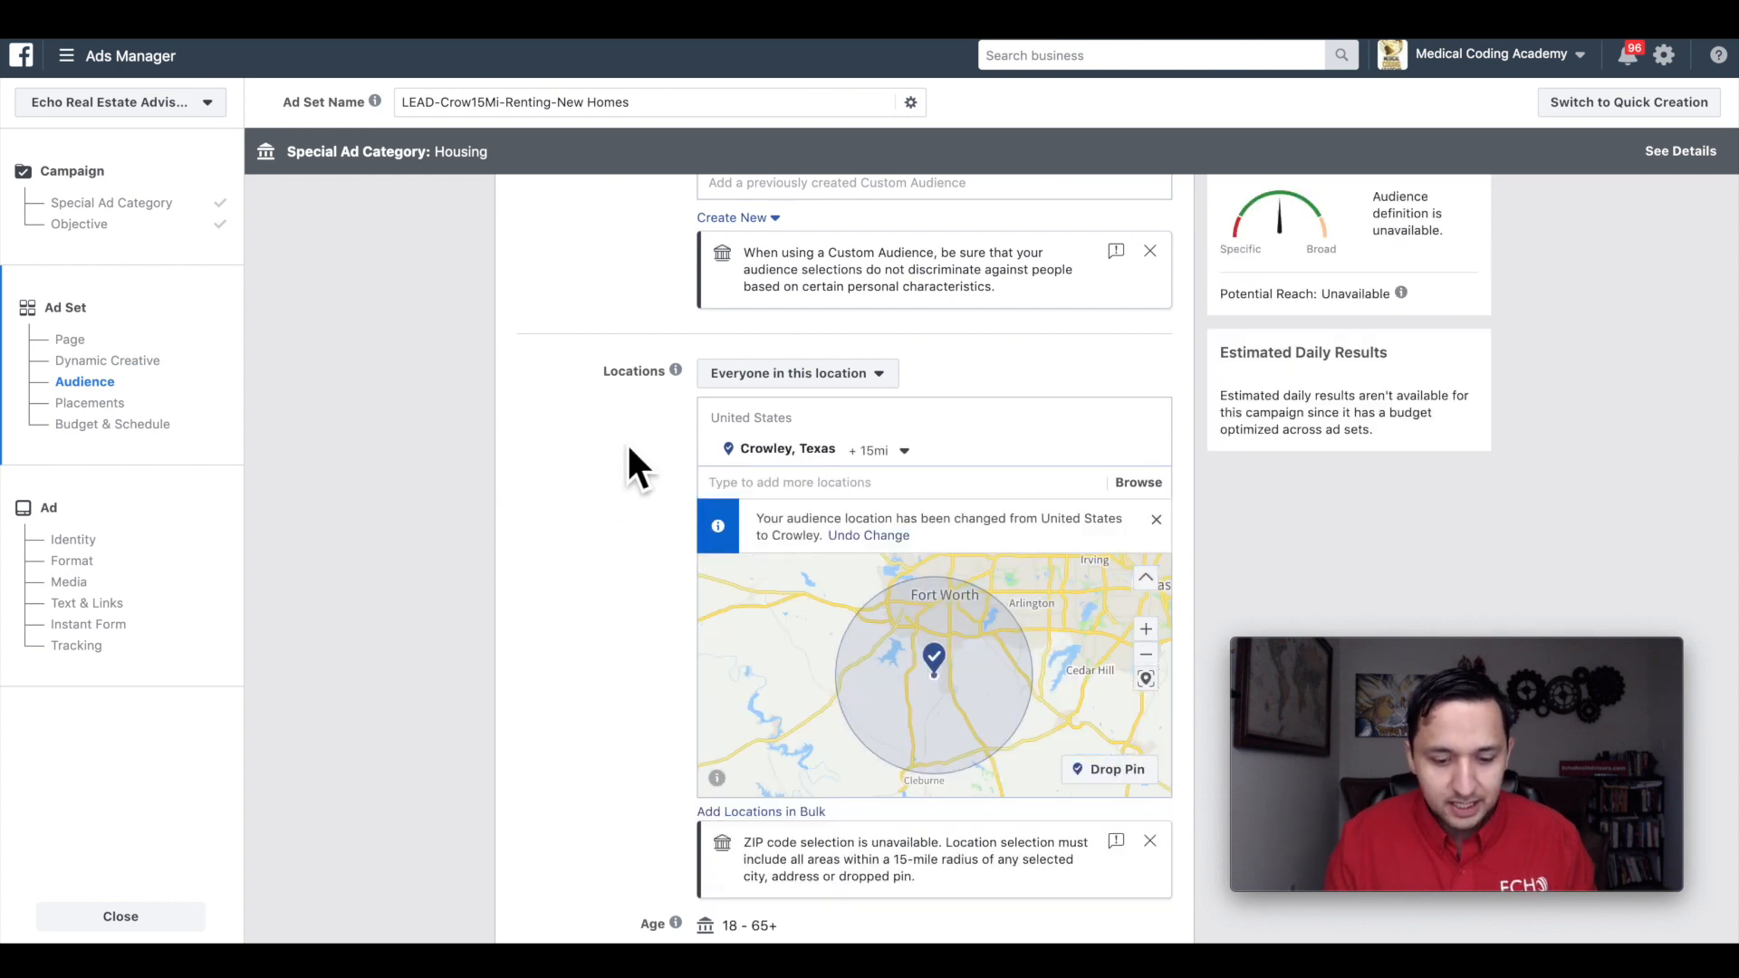
{"action": "scroll", "coordinate": [609, 415], "scroll_direction": "down", "scroll_amount": 1}
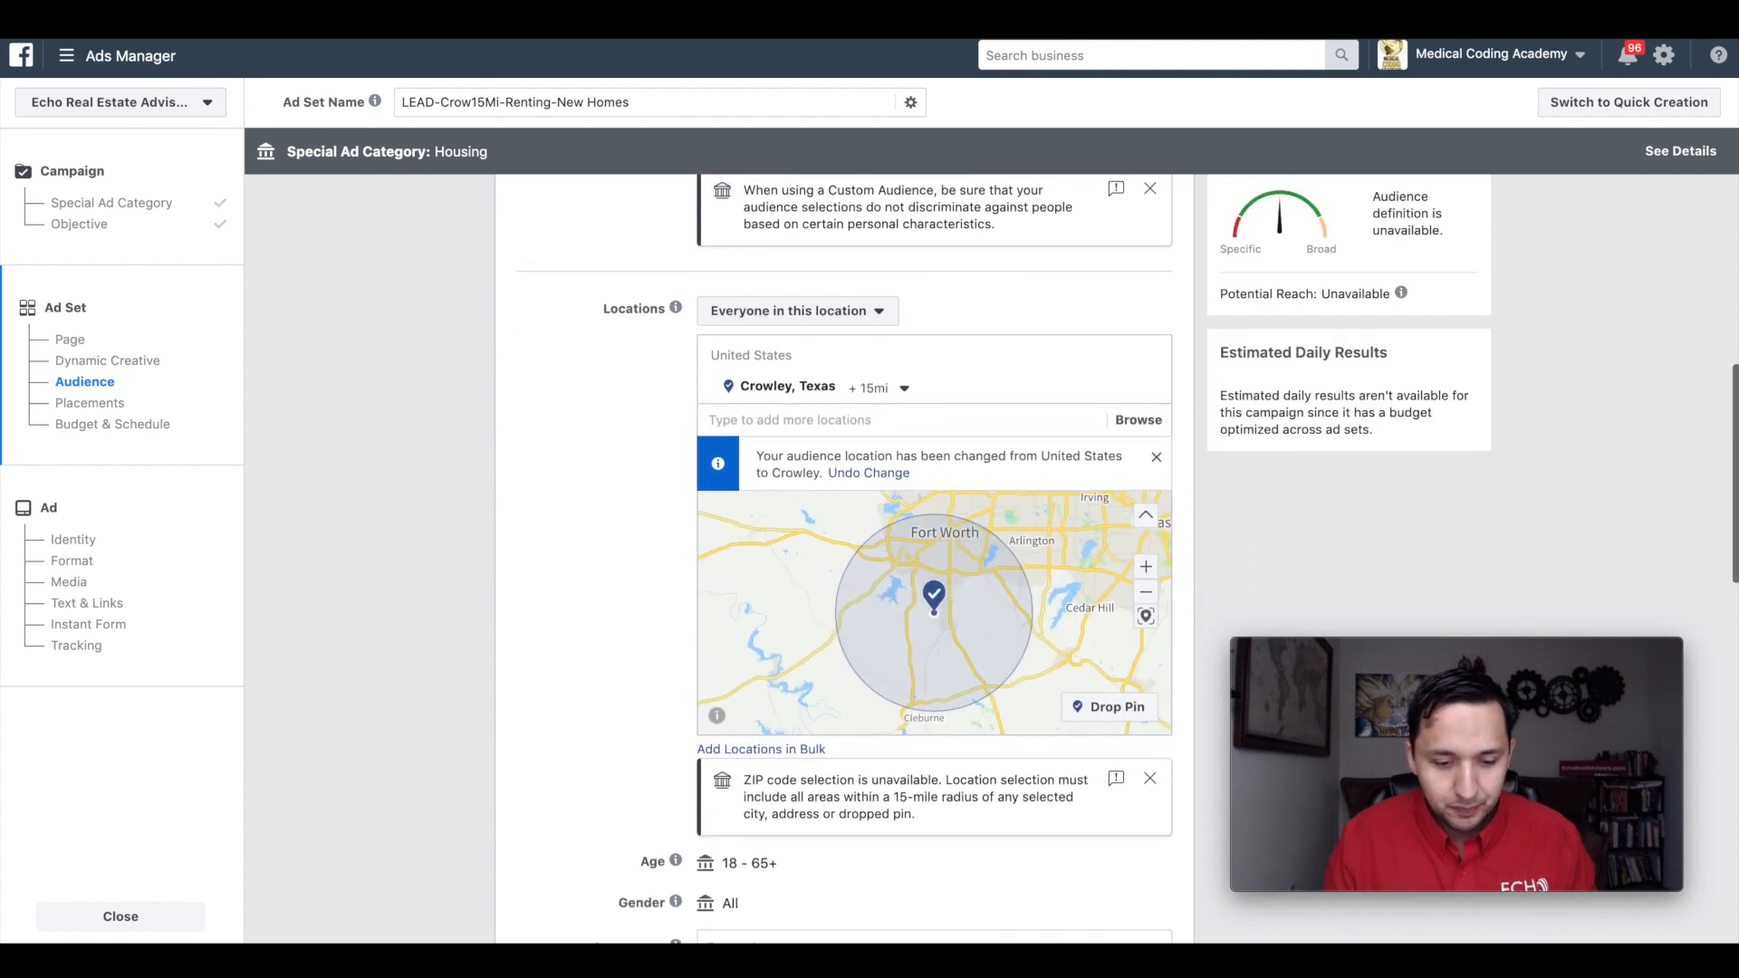
{"action": "left_click", "coordinate": [781, 310]}
{"action": "left_click", "coordinate": [760, 381]}
{"action": "scroll", "coordinate": [601, 448], "scroll_direction": "down", "scroll_amount": 5}
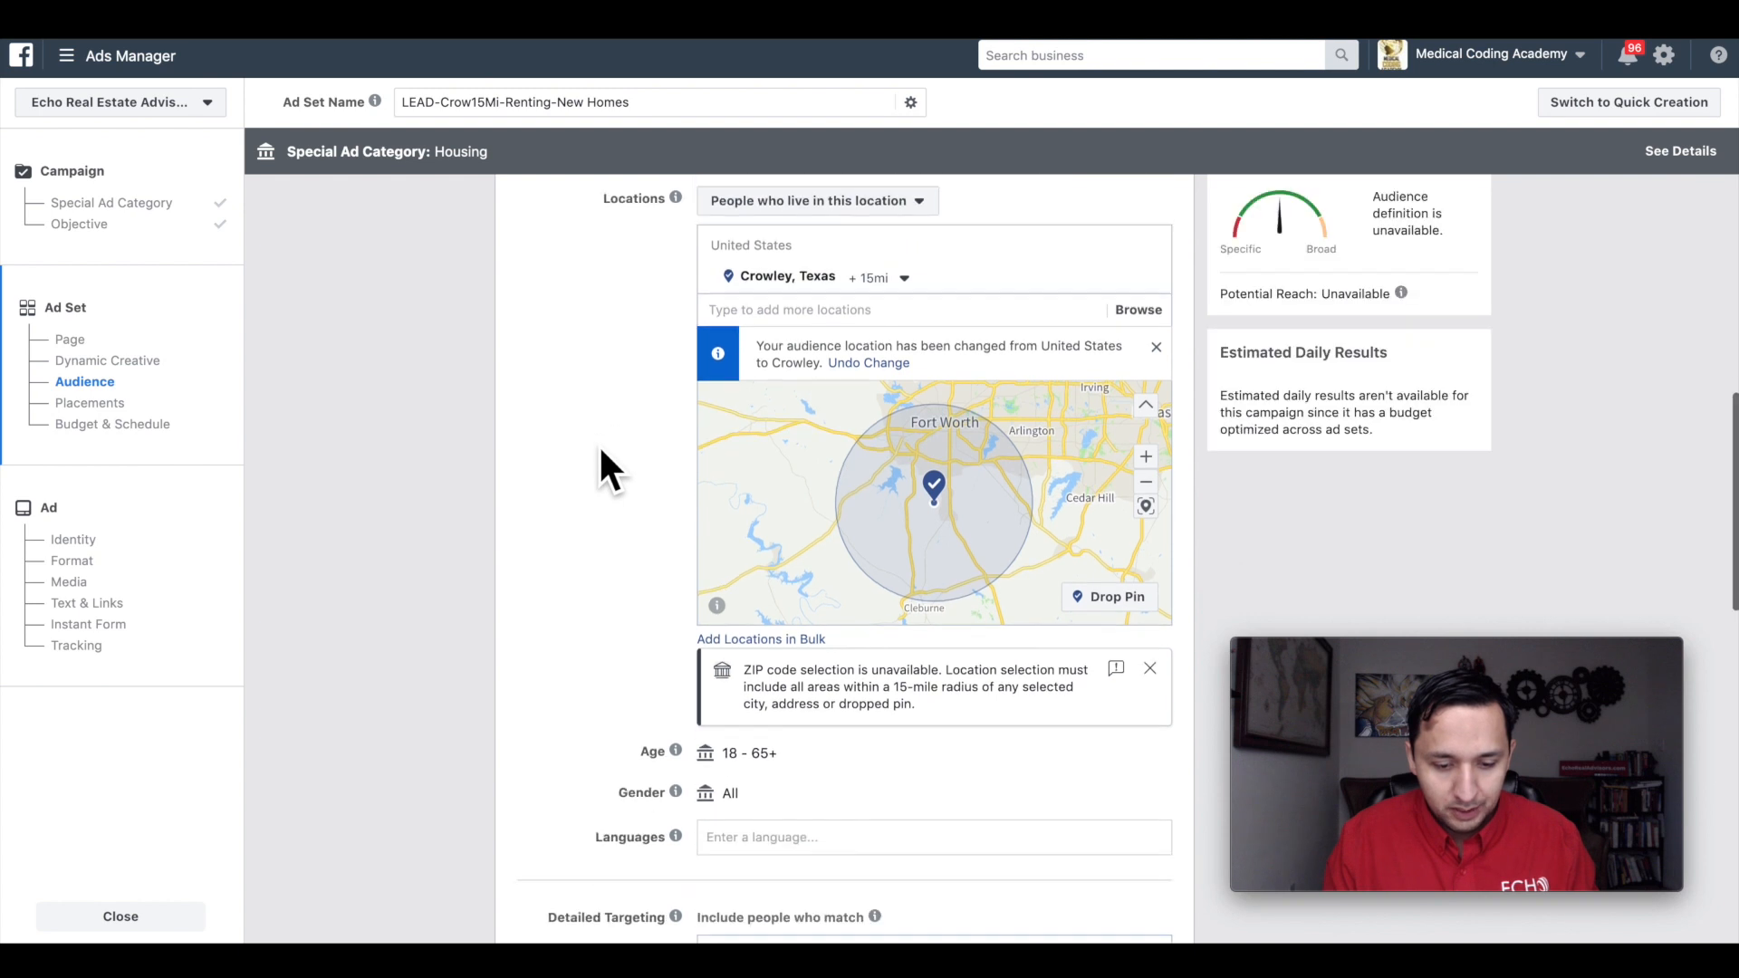
Step: Add the interest "Renting" to the audience's detailed targeting
{"action": "scroll", "coordinate": [600, 448], "scroll_direction": "down", "scroll_amount": 3}
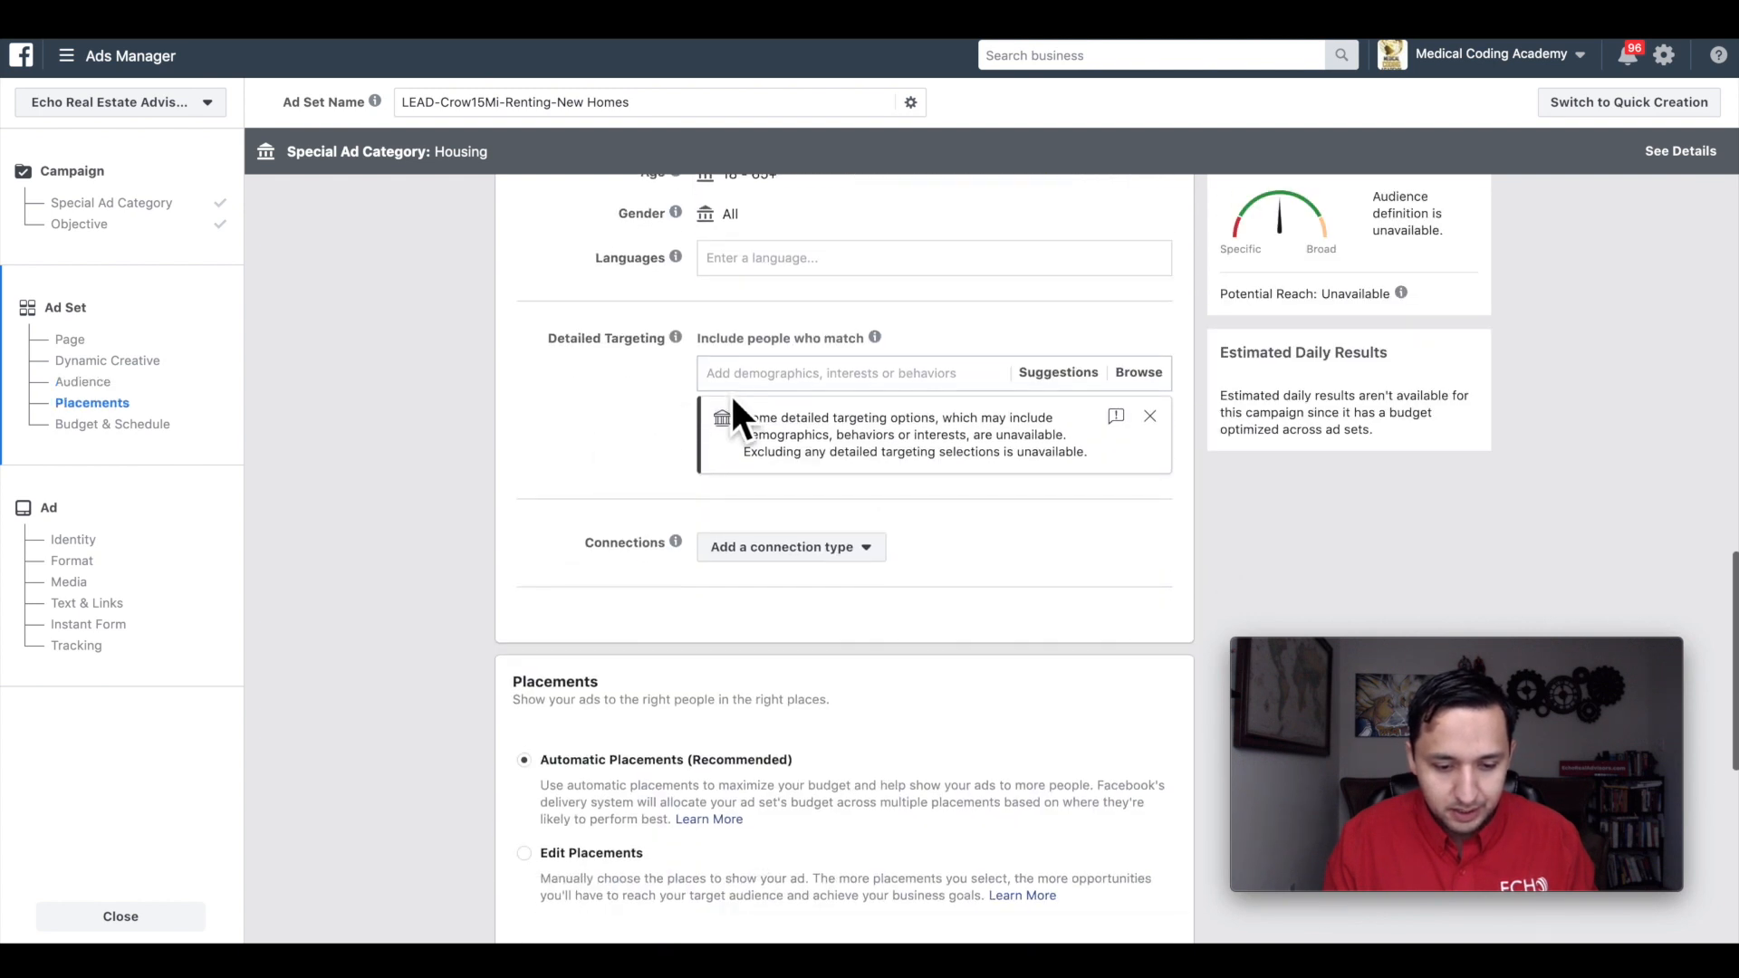
{"action": "left_click", "coordinate": [732, 373]}
{"action": "type", "text": "renting"}
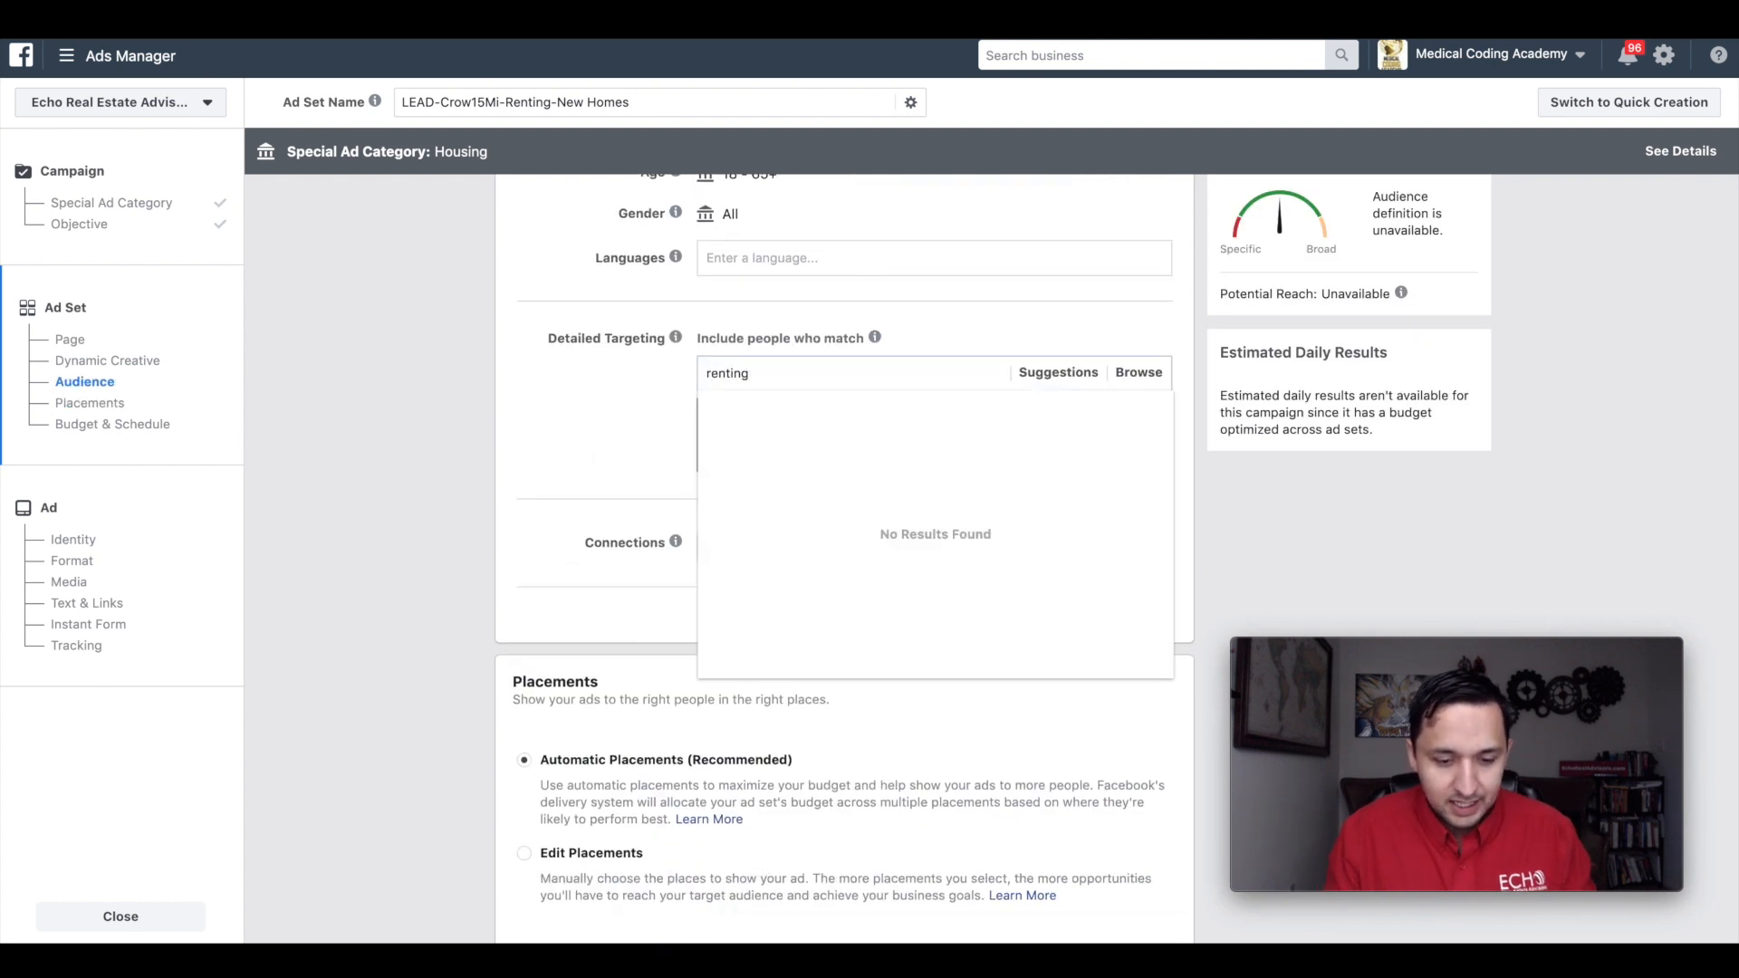
{"action": "left_click", "coordinate": [764, 417]}
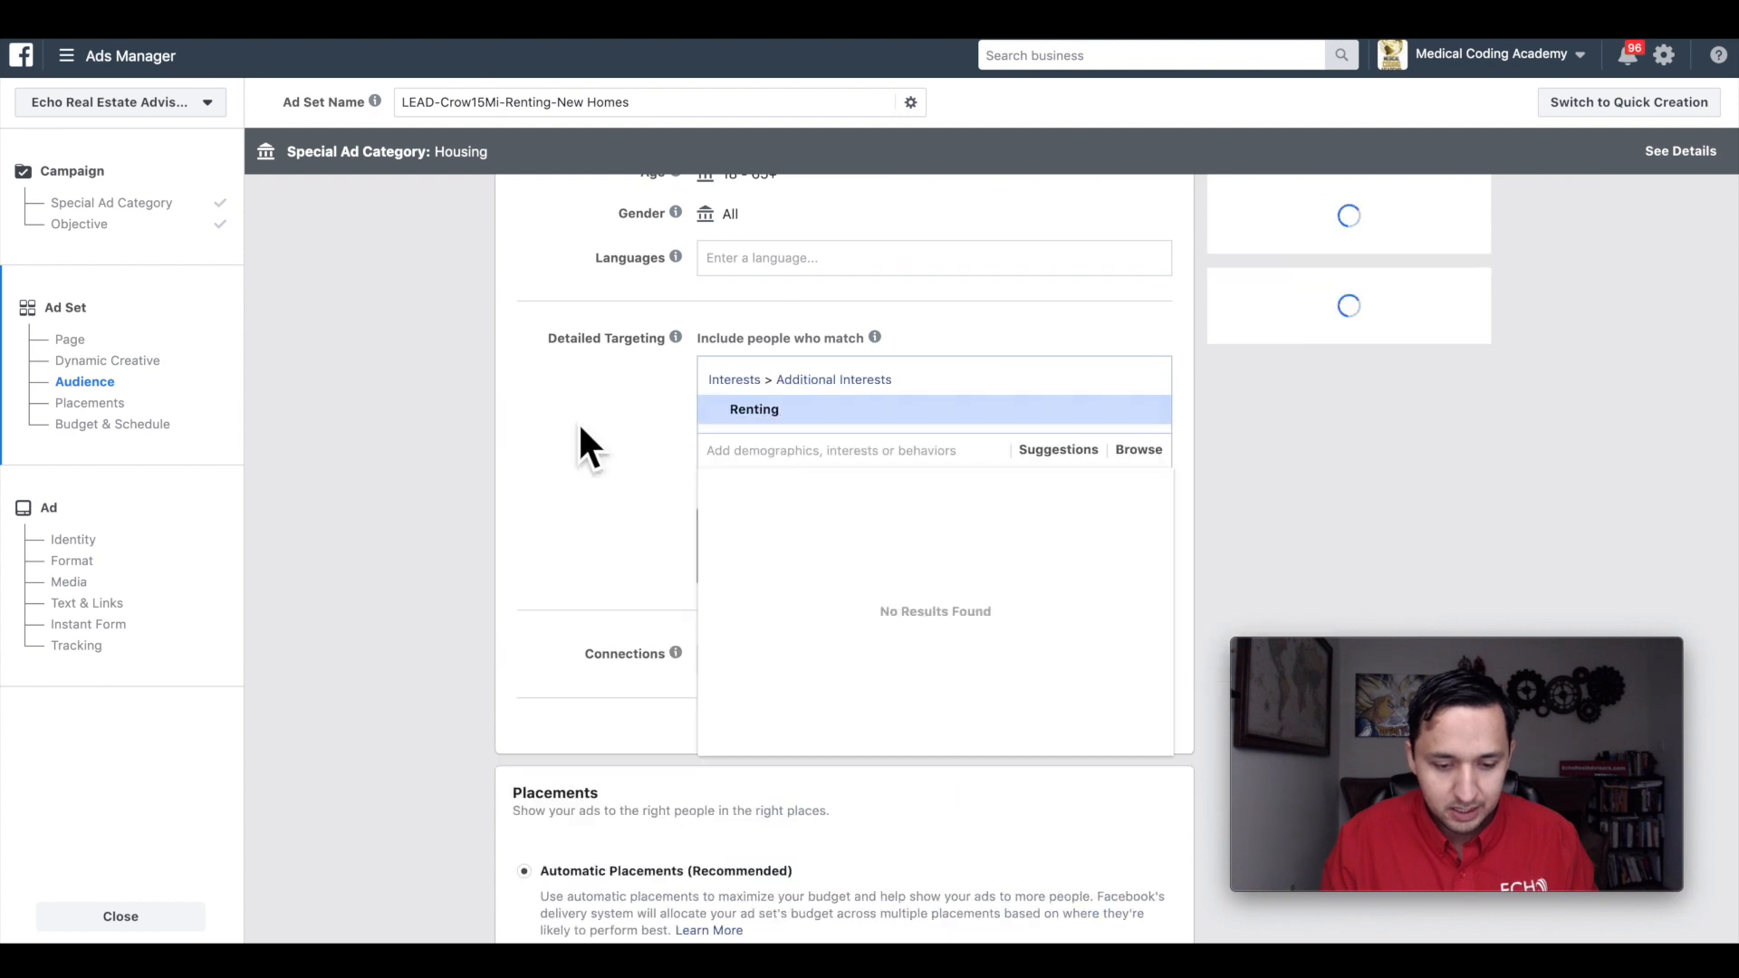
Step: Change the ad set from automatic to manually edited placements and exclude the Instagram platform
{"action": "scroll", "coordinate": [578, 422], "scroll_direction": "down", "scroll_amount": 4}
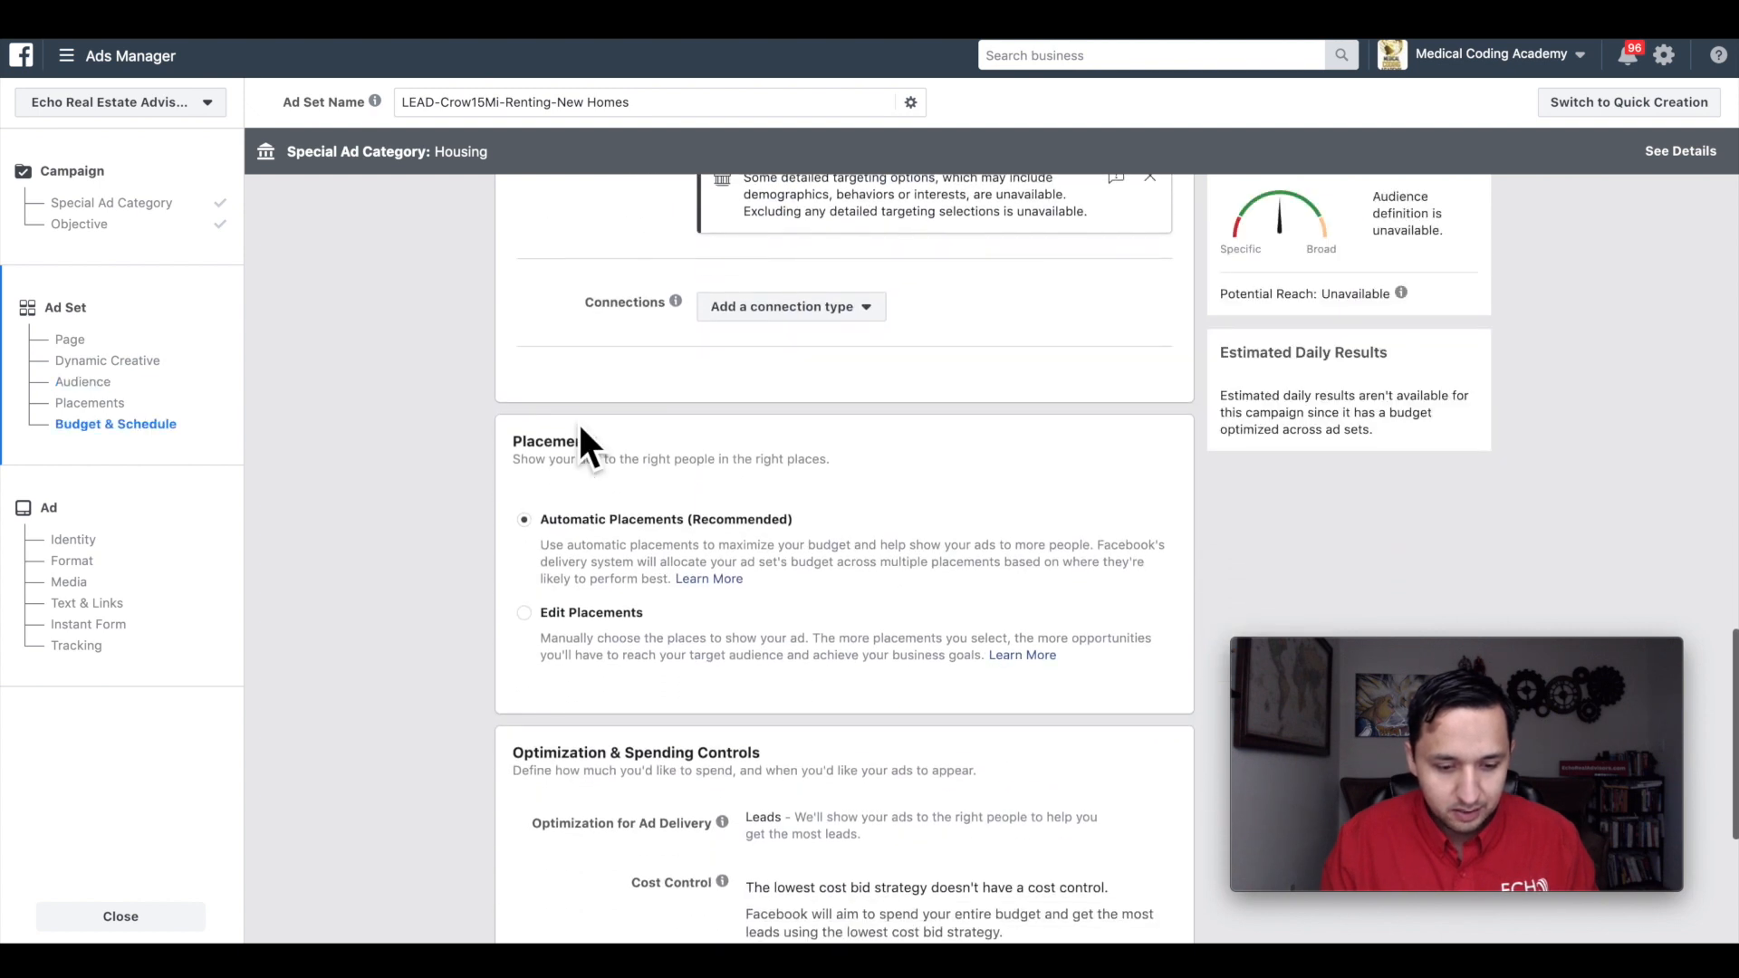
{"action": "left_click", "coordinate": [534, 614]}
{"action": "scroll", "coordinate": [754, 573], "scroll_direction": "down", "scroll_amount": 2}
{"action": "scroll", "coordinate": [753, 573], "scroll_direction": "down", "scroll_amount": 1}
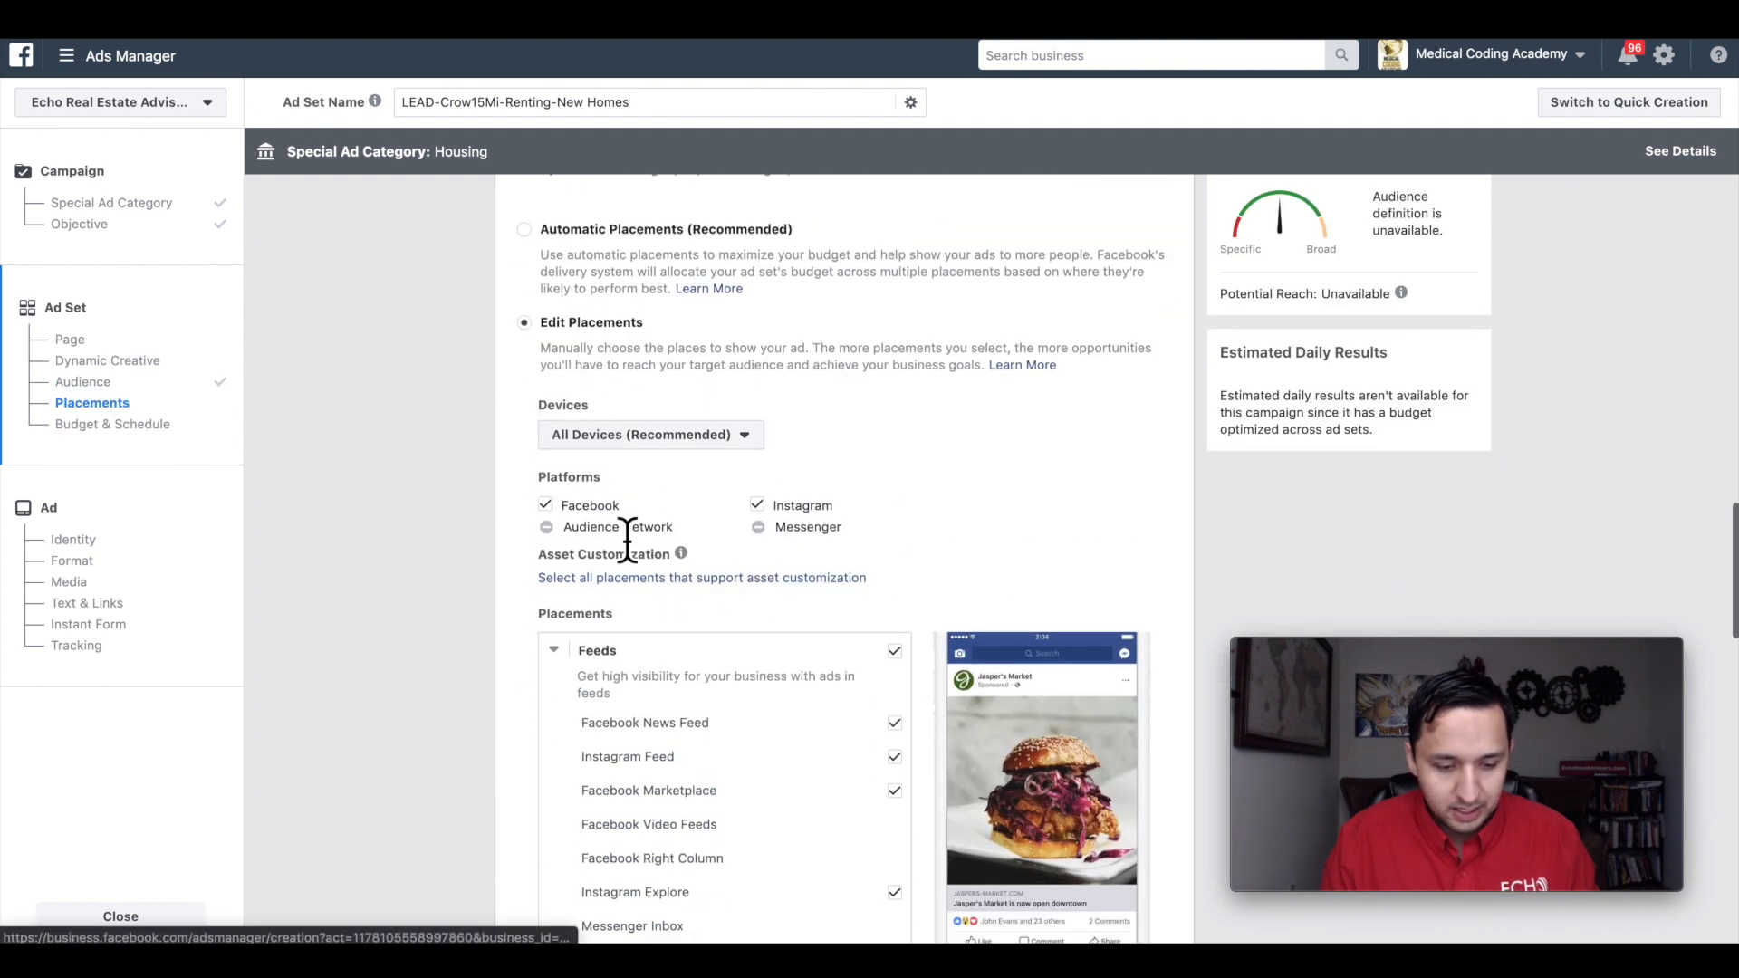
{"action": "left_click", "coordinate": [757, 505]}
{"action": "scroll", "coordinate": [875, 670], "scroll_direction": "down", "scroll_amount": 2}
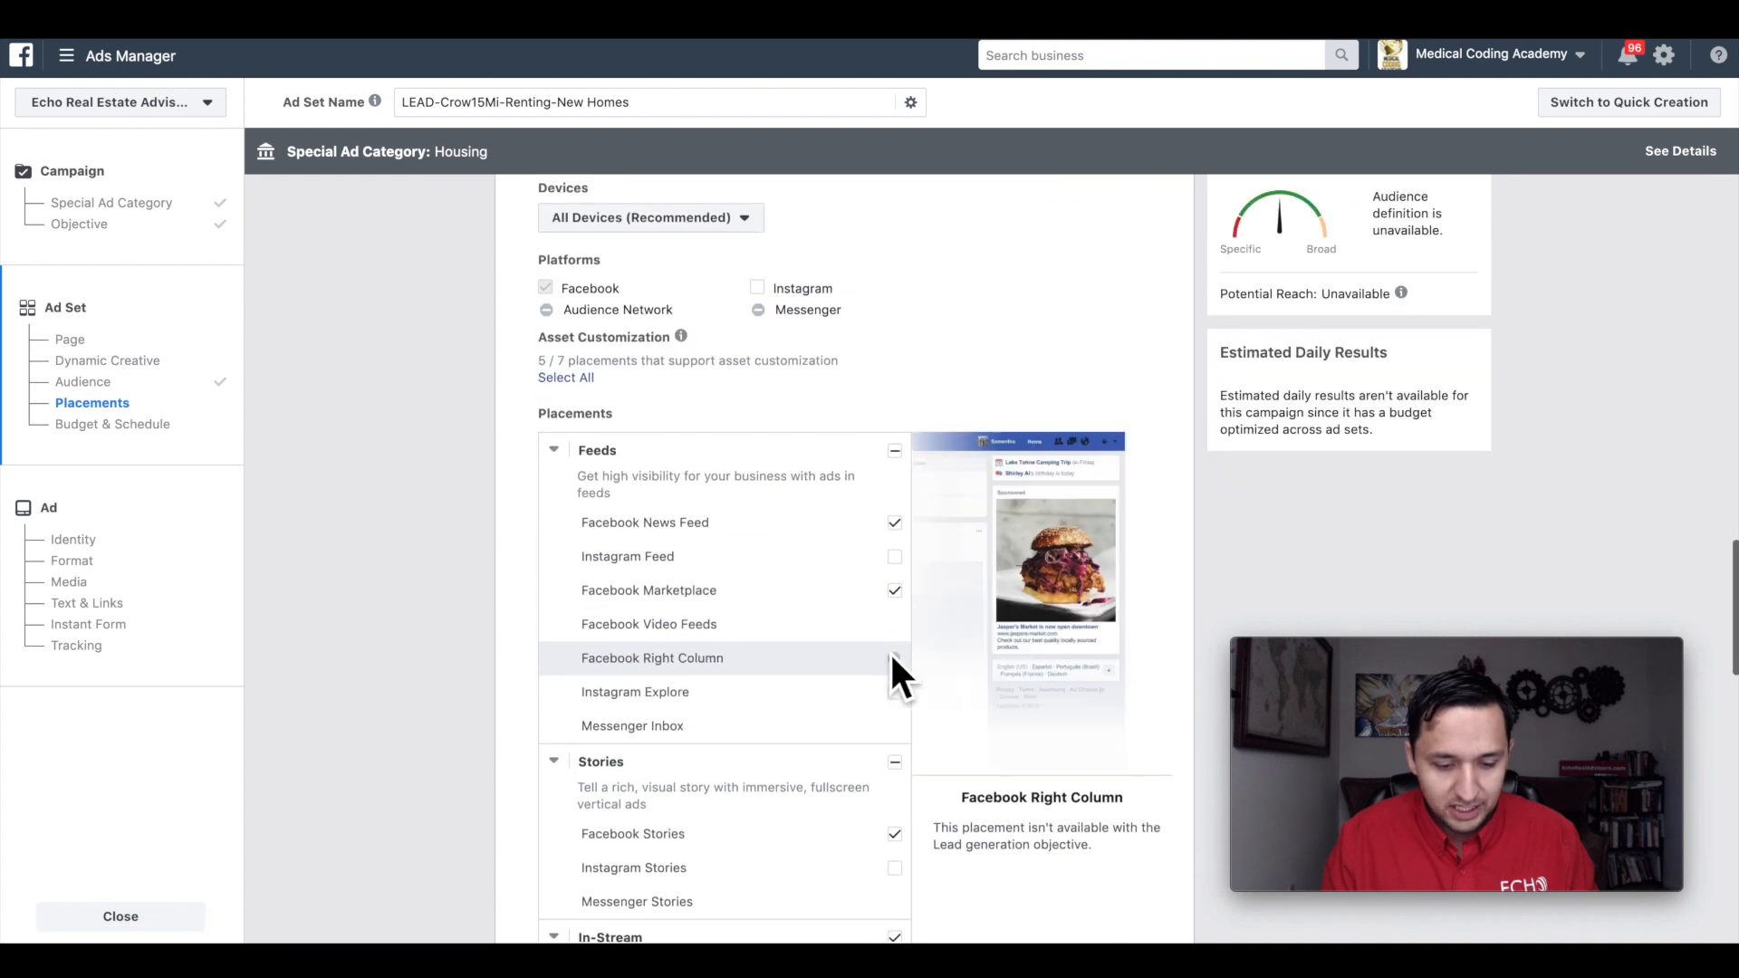
Step: Deselect Facebook Marketplace and all Stories, In-Stream and In-Article placements, keeping only Facebook News Feed
{"action": "left_click", "coordinate": [895, 593]}
{"action": "scroll", "coordinate": [905, 625], "scroll_direction": "down", "scroll_amount": 2}
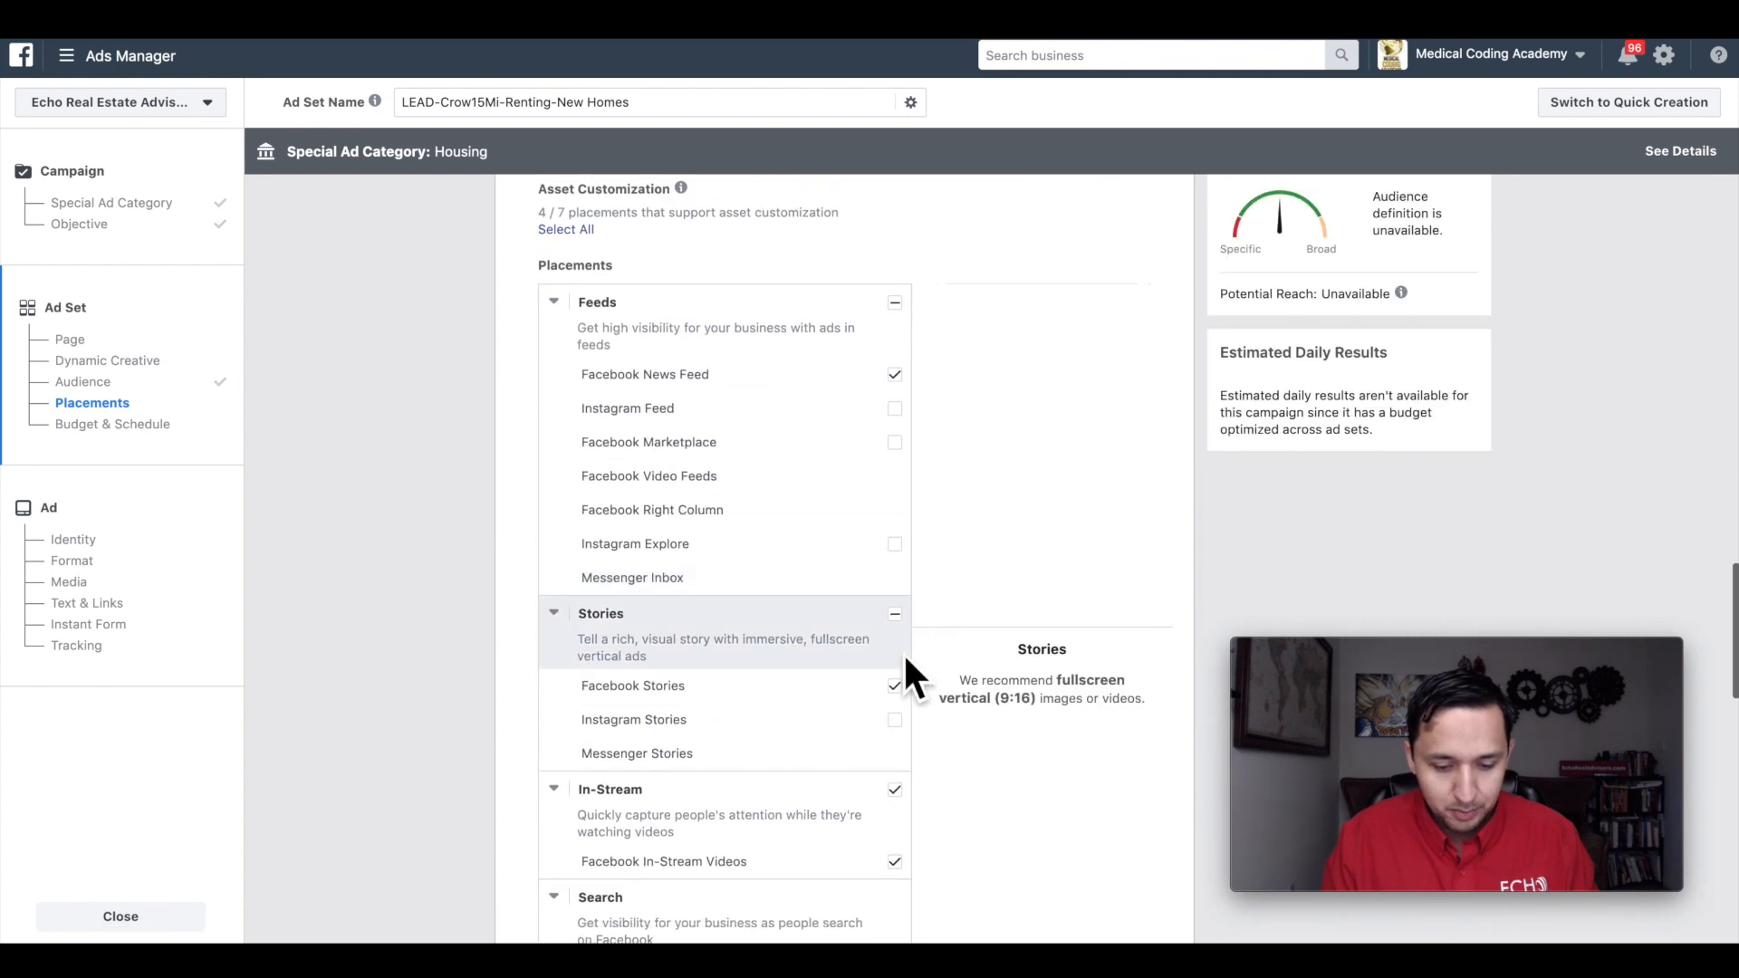
{"action": "left_click", "coordinate": [894, 636]}
{"action": "scroll", "coordinate": [894, 636], "scroll_direction": "down", "scroll_amount": 2}
{"action": "scroll", "coordinate": [901, 428], "scroll_direction": "down", "scroll_amount": 1}
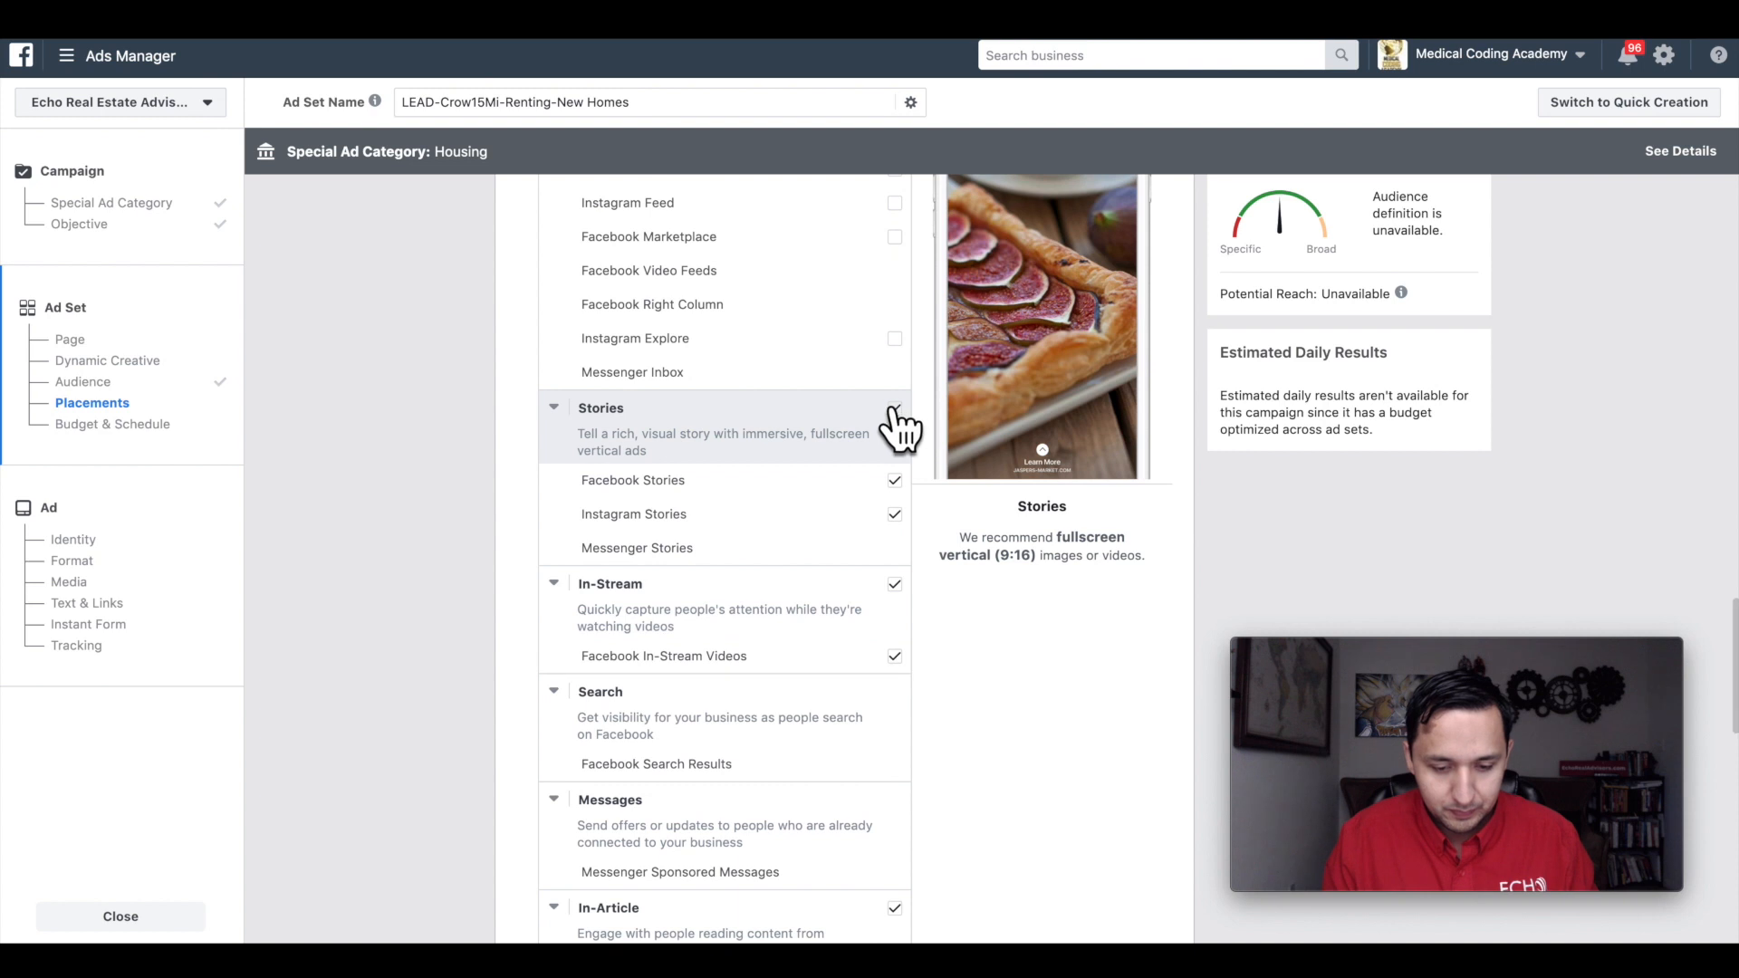
{"action": "left_click", "coordinate": [895, 408]}
{"action": "left_click", "coordinate": [893, 586]}
{"action": "scroll", "coordinate": [891, 591], "scroll_direction": "down", "scroll_amount": 2}
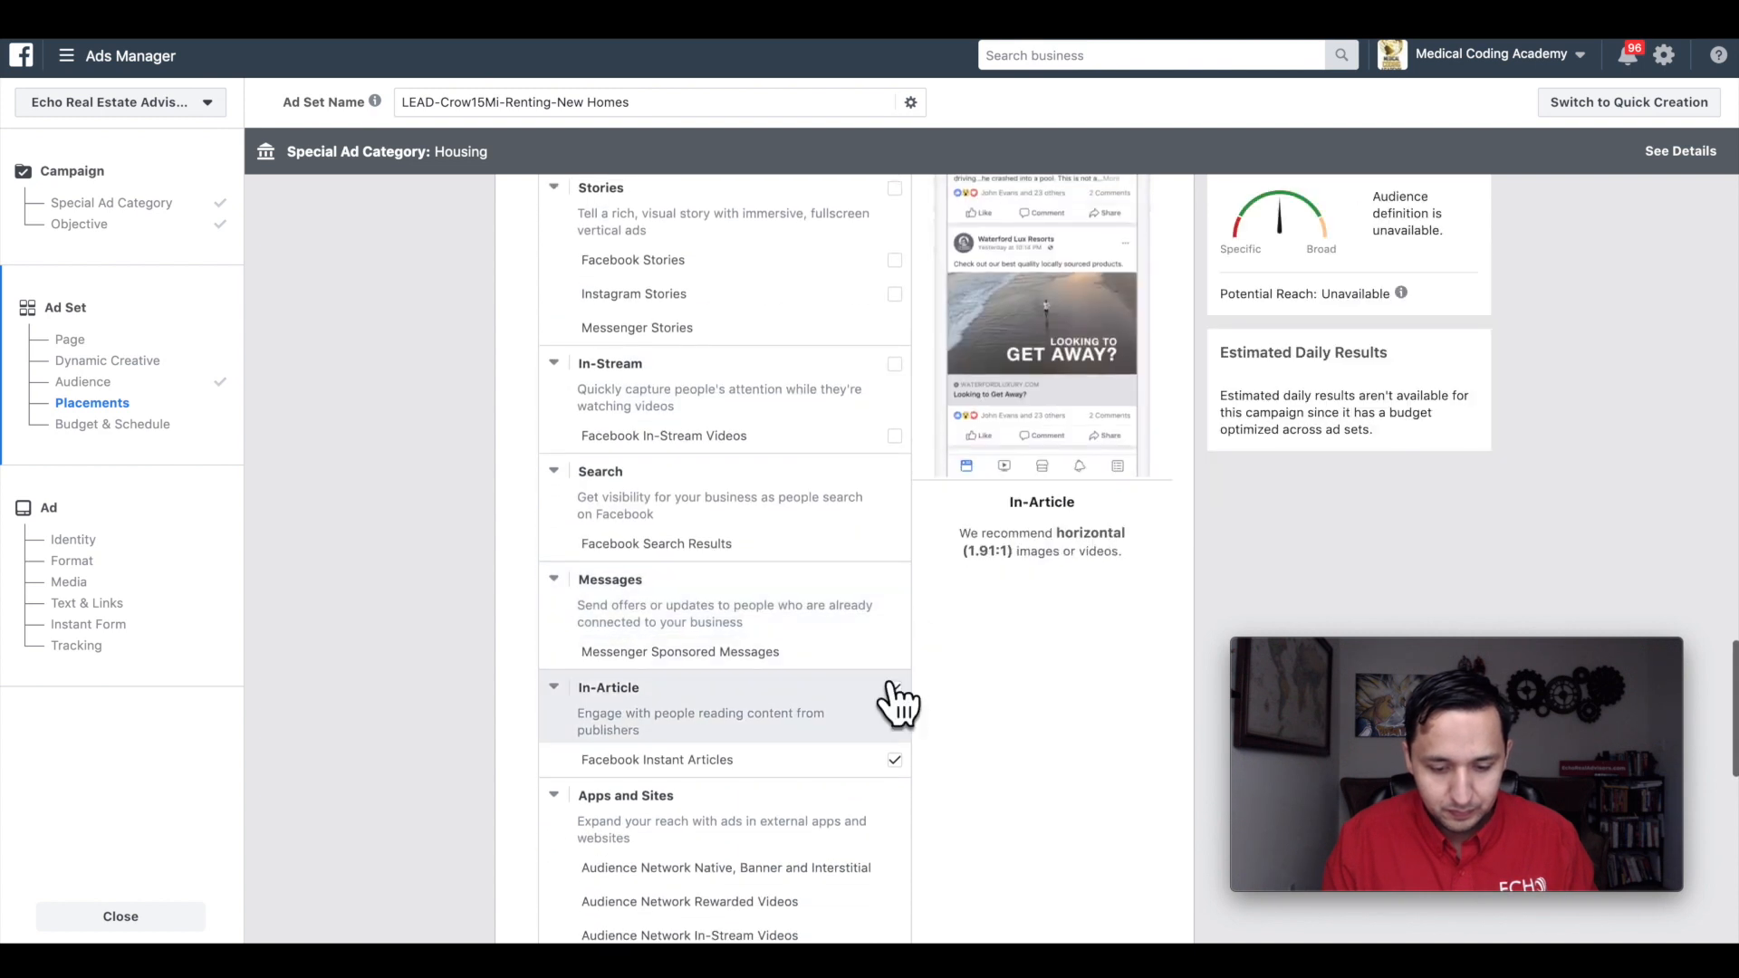
{"action": "left_click", "coordinate": [889, 675]}
Step: Review the ad set's audience, detailed targeting, placements, and optimization and spending controls
{"action": "scroll", "coordinate": [888, 683], "scroll_direction": "down", "scroll_amount": 4}
{"action": "scroll", "coordinate": [901, 689], "scroll_direction": "down", "scroll_amount": 6}
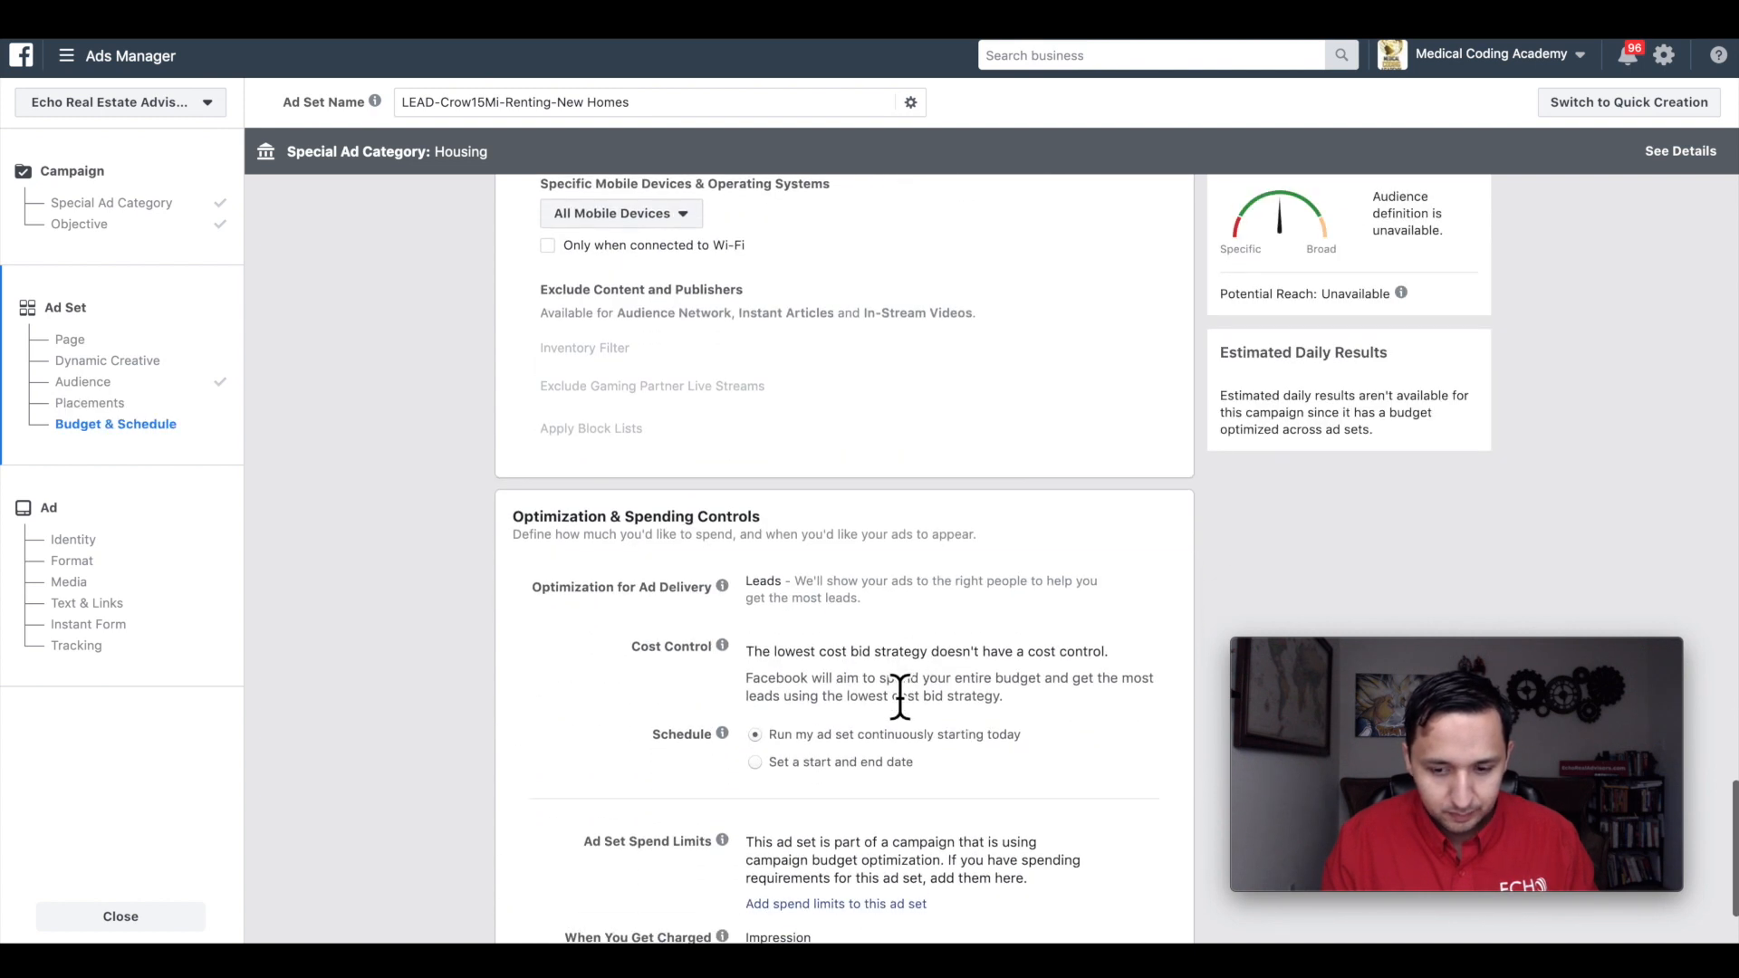
{"action": "scroll", "coordinate": [900, 693], "scroll_direction": "up", "scroll_amount": 12}
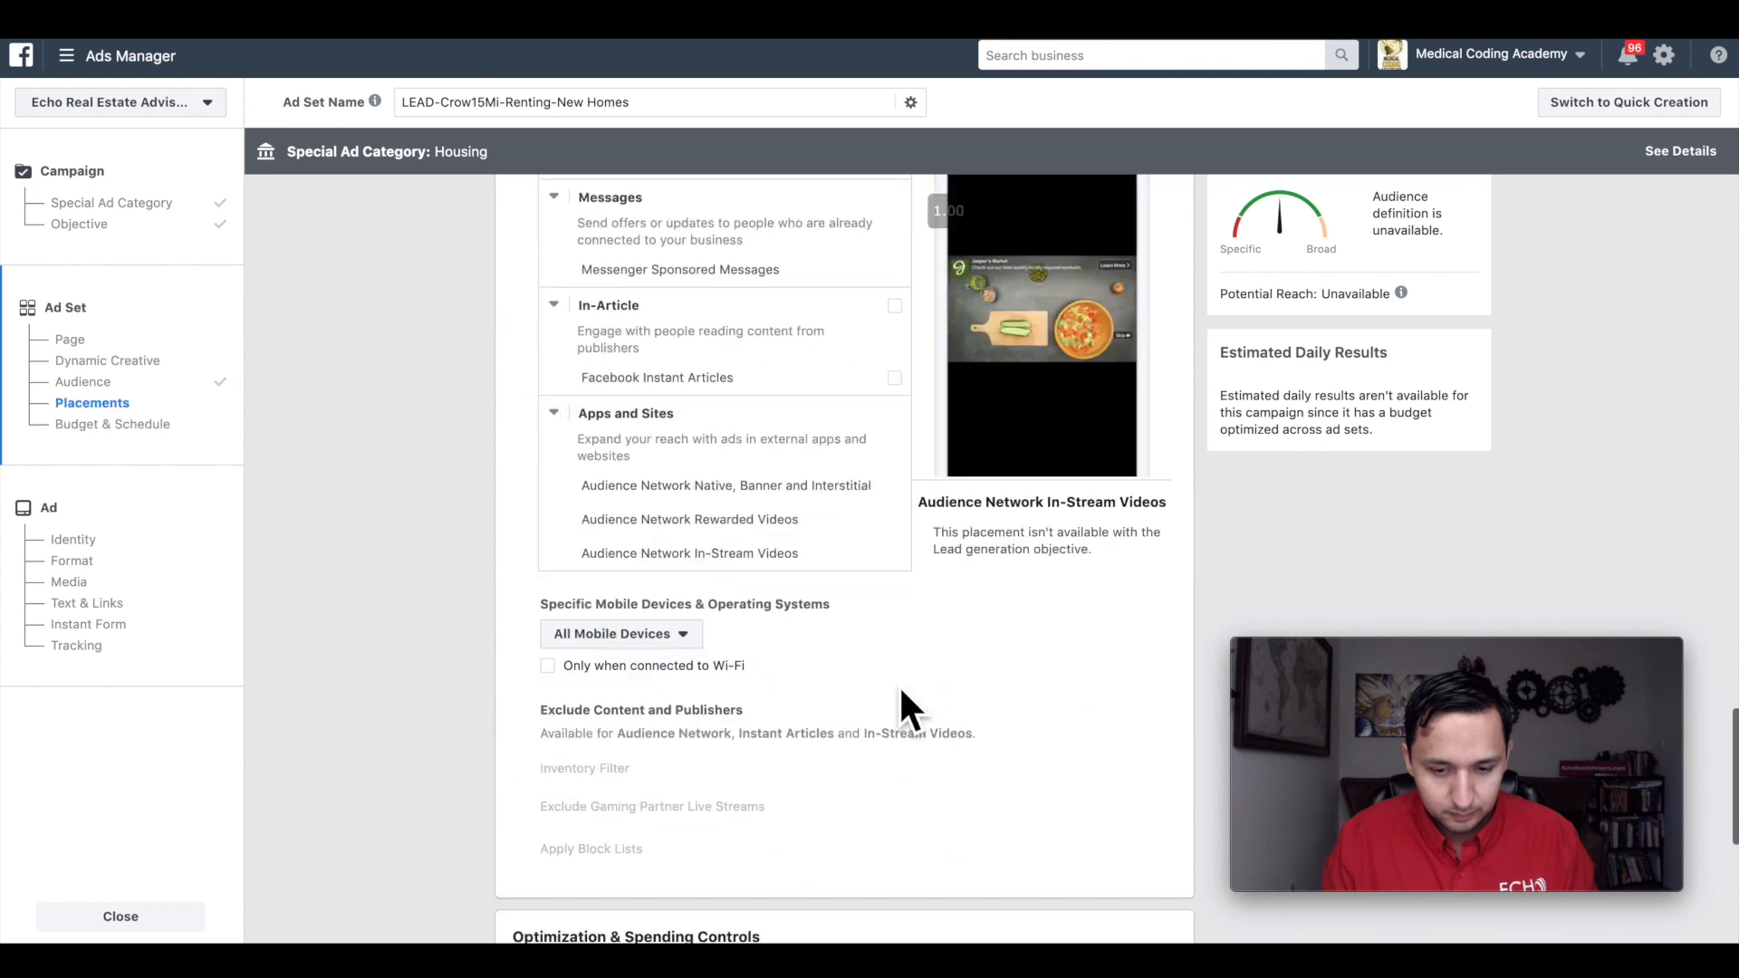
{"action": "scroll", "coordinate": [899, 688], "scroll_direction": "up", "scroll_amount": 9}
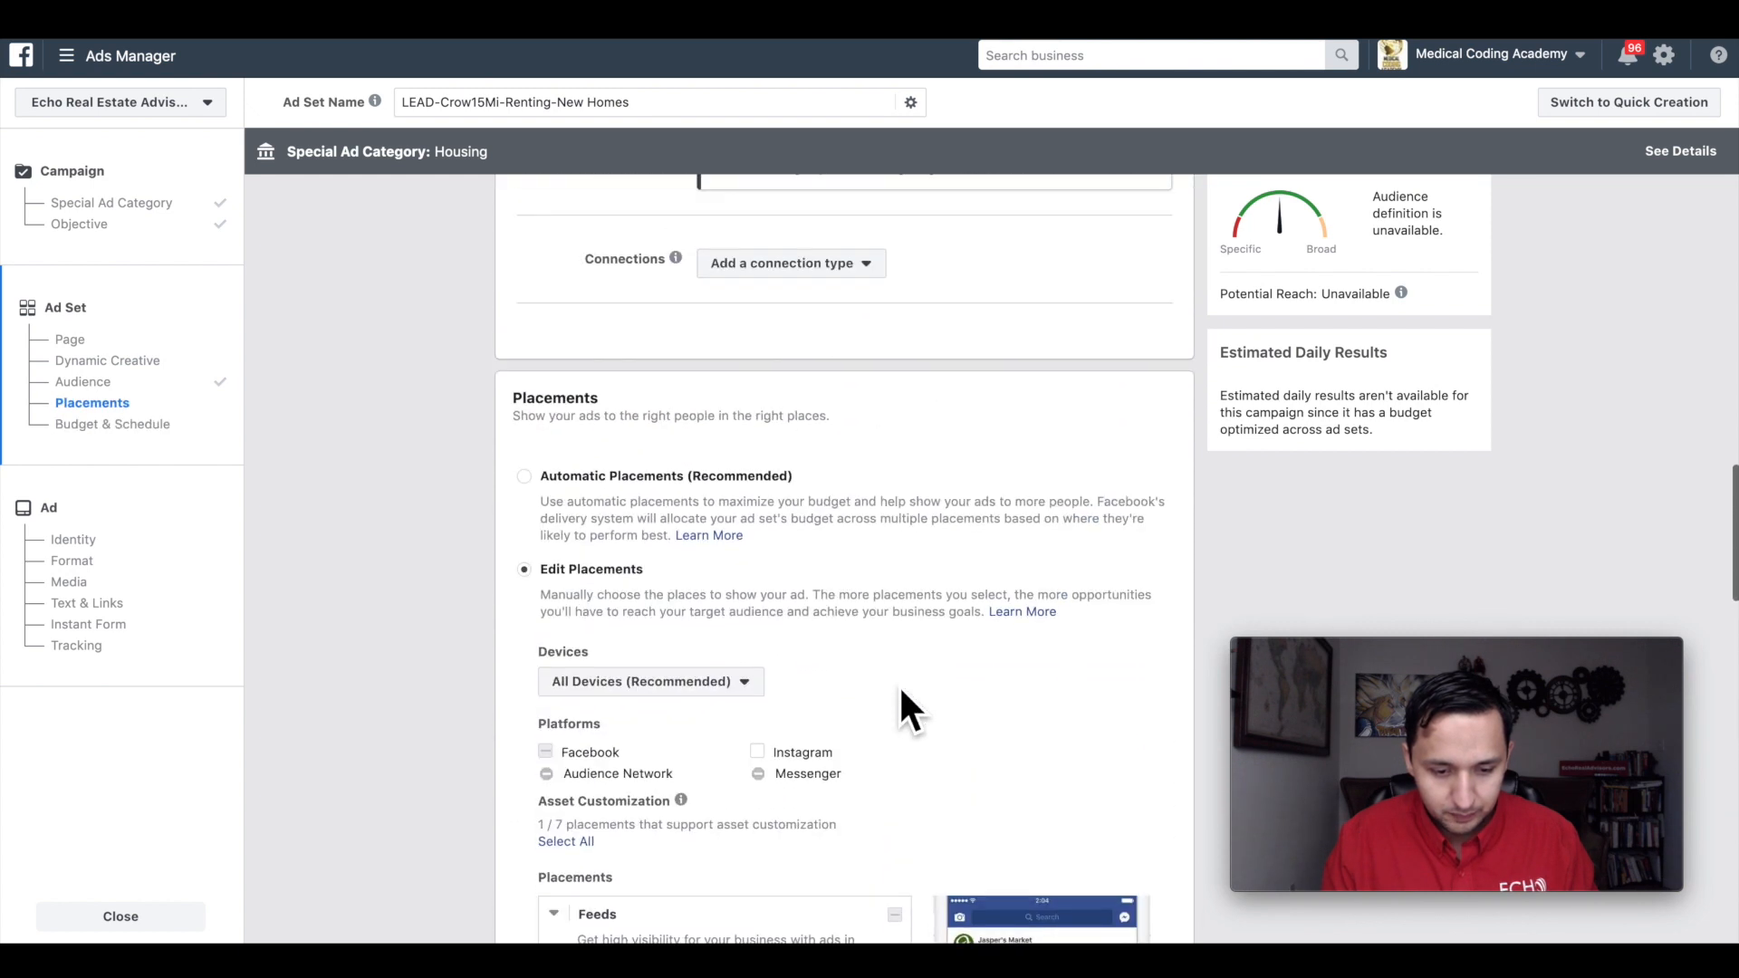
{"action": "scroll", "coordinate": [900, 690], "scroll_direction": "up", "scroll_amount": 3}
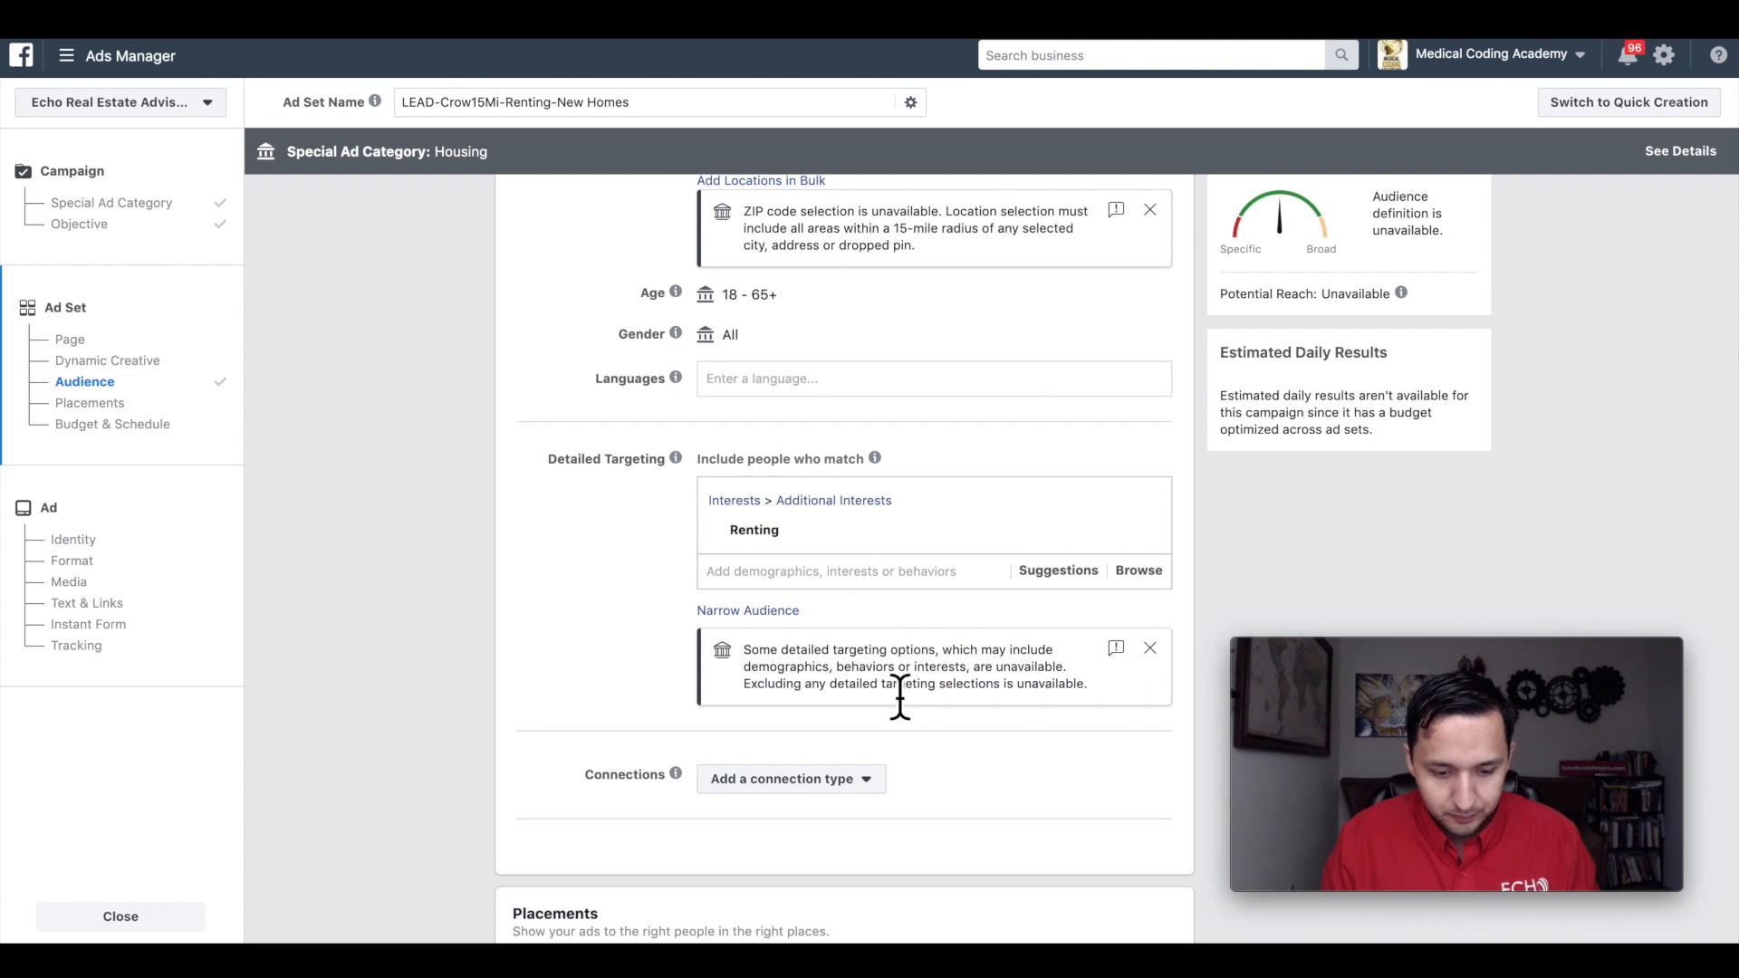
{"action": "scroll", "coordinate": [899, 695], "scroll_direction": "down", "scroll_amount": 20}
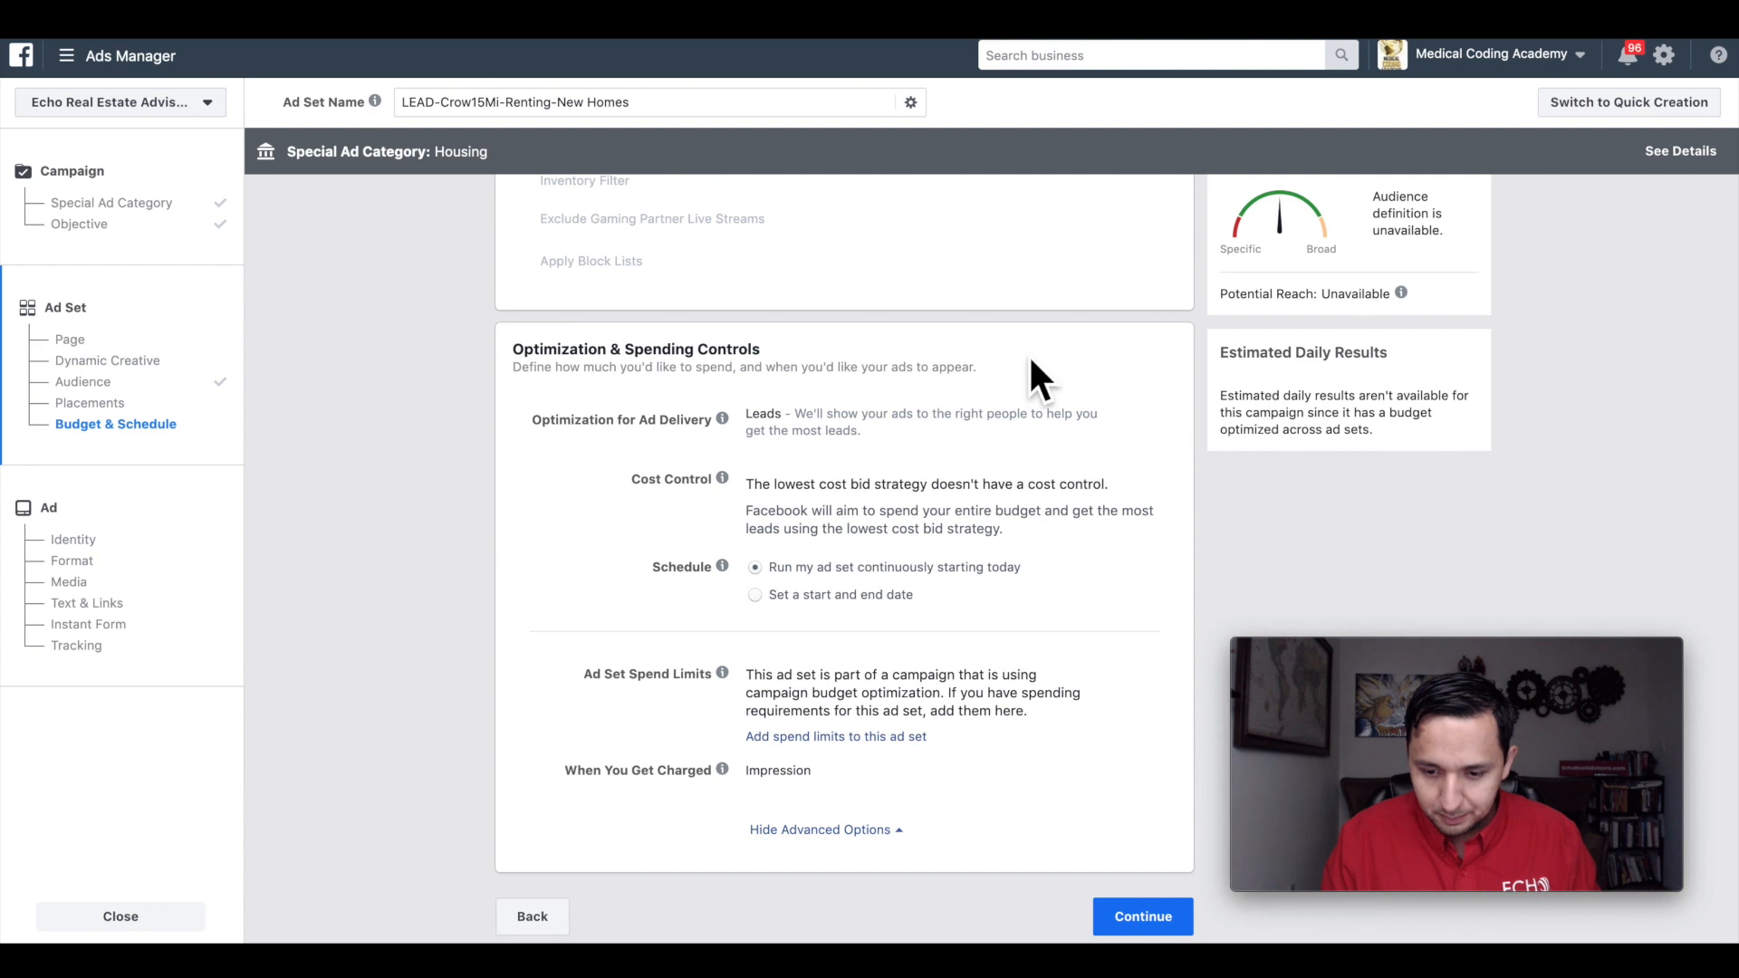
{"action": "scroll", "coordinate": [1029, 353], "scroll_direction": "up", "scroll_amount": 15}
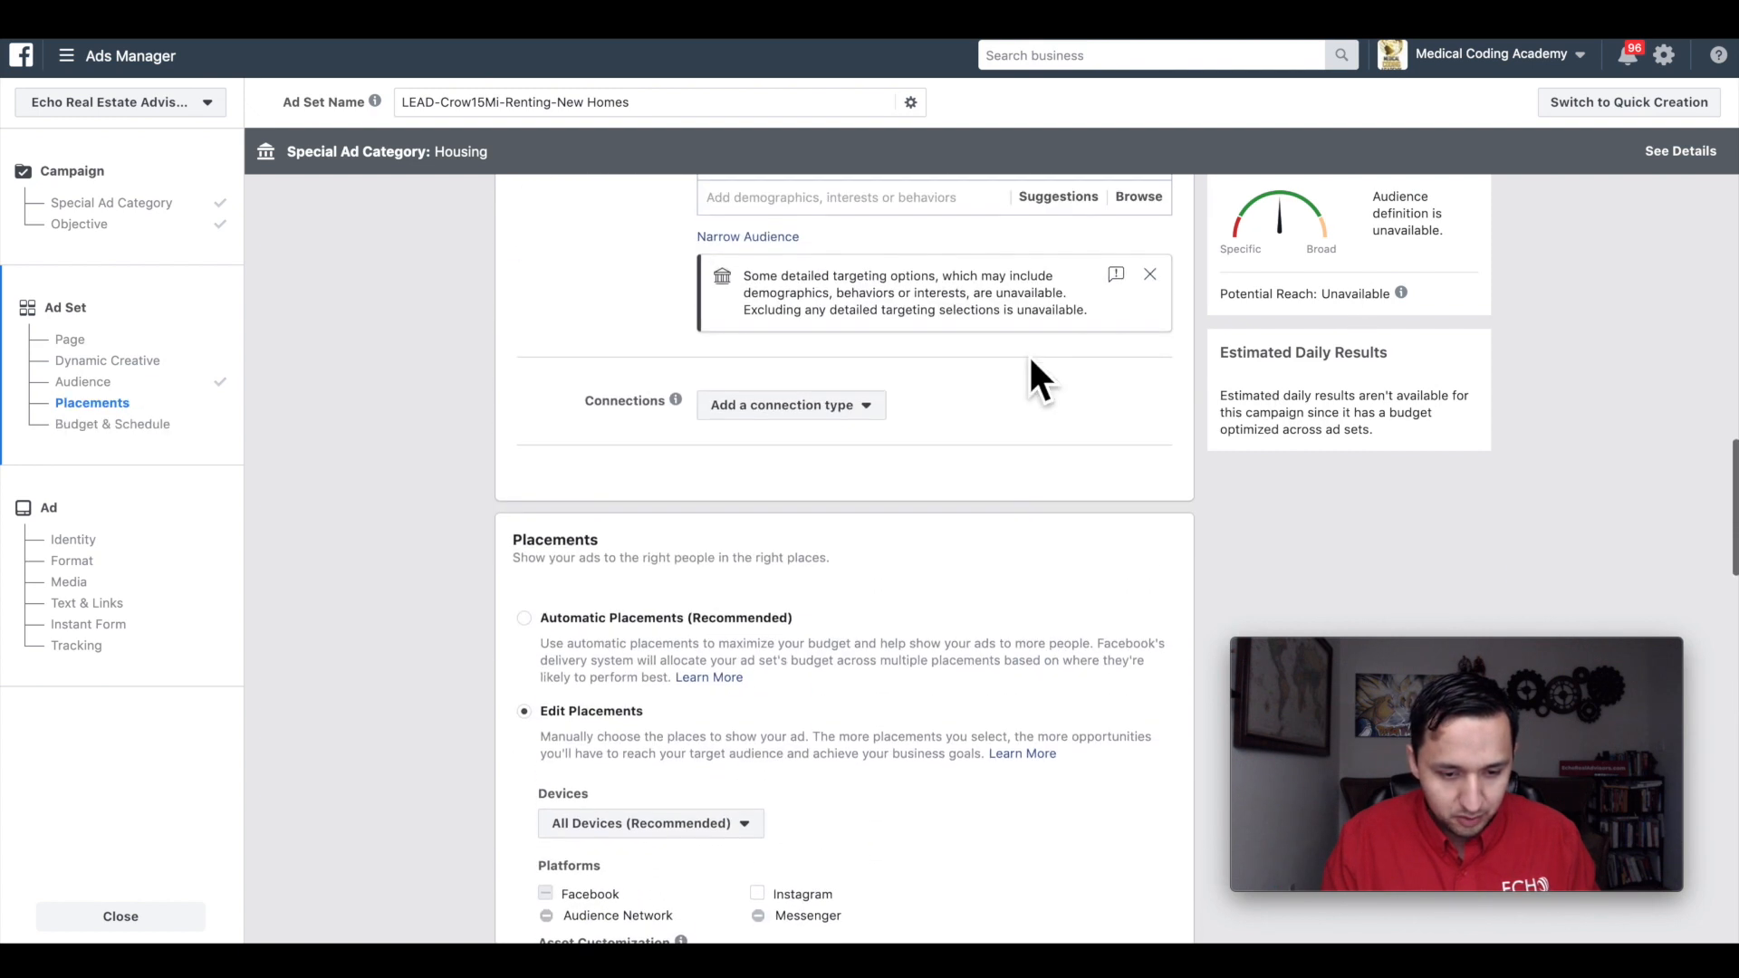
{"action": "scroll", "coordinate": [1029, 353], "scroll_direction": "up", "scroll_amount": 5}
{"action": "scroll", "coordinate": [910, 527], "scroll_direction": "up", "scroll_amount": 5}
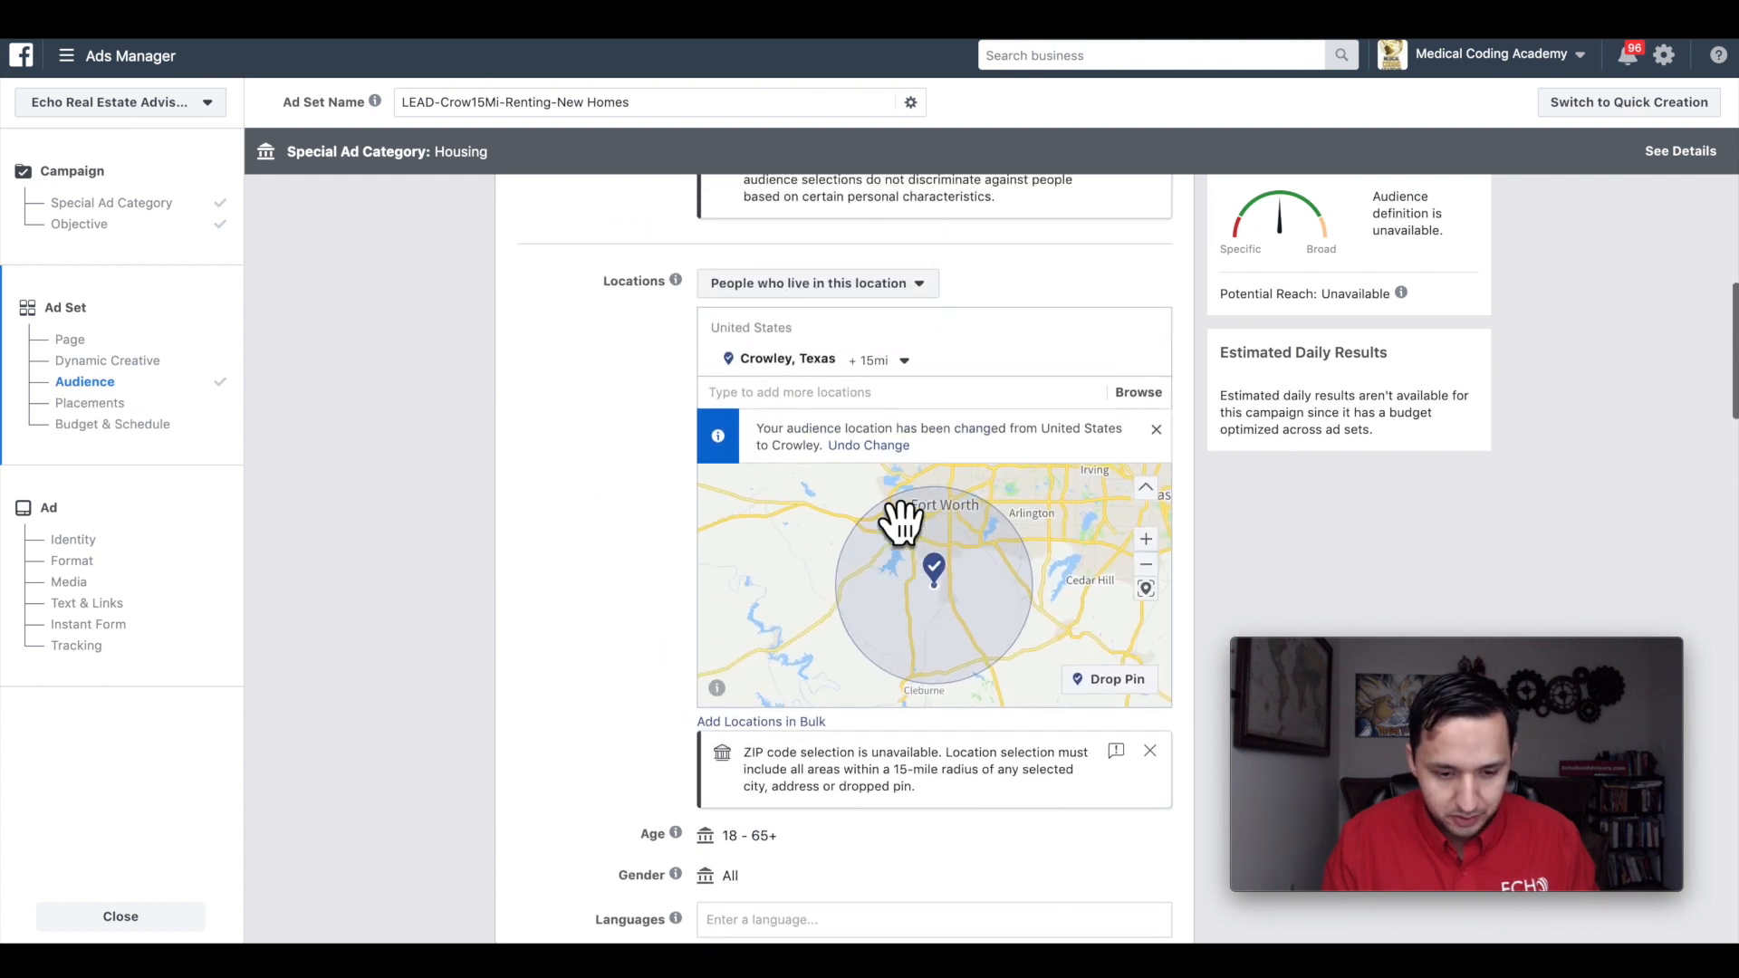
Step: Replace the "Renting" interest in detailed targeting with "Starter home"
{"action": "scroll", "coordinate": [901, 524], "scroll_direction": "up", "scroll_amount": 1}
{"action": "scroll", "coordinate": [906, 530], "scroll_direction": "down", "scroll_amount": 8}
{"action": "scroll", "coordinate": [1072, 440], "scroll_direction": "up", "scroll_amount": 1}
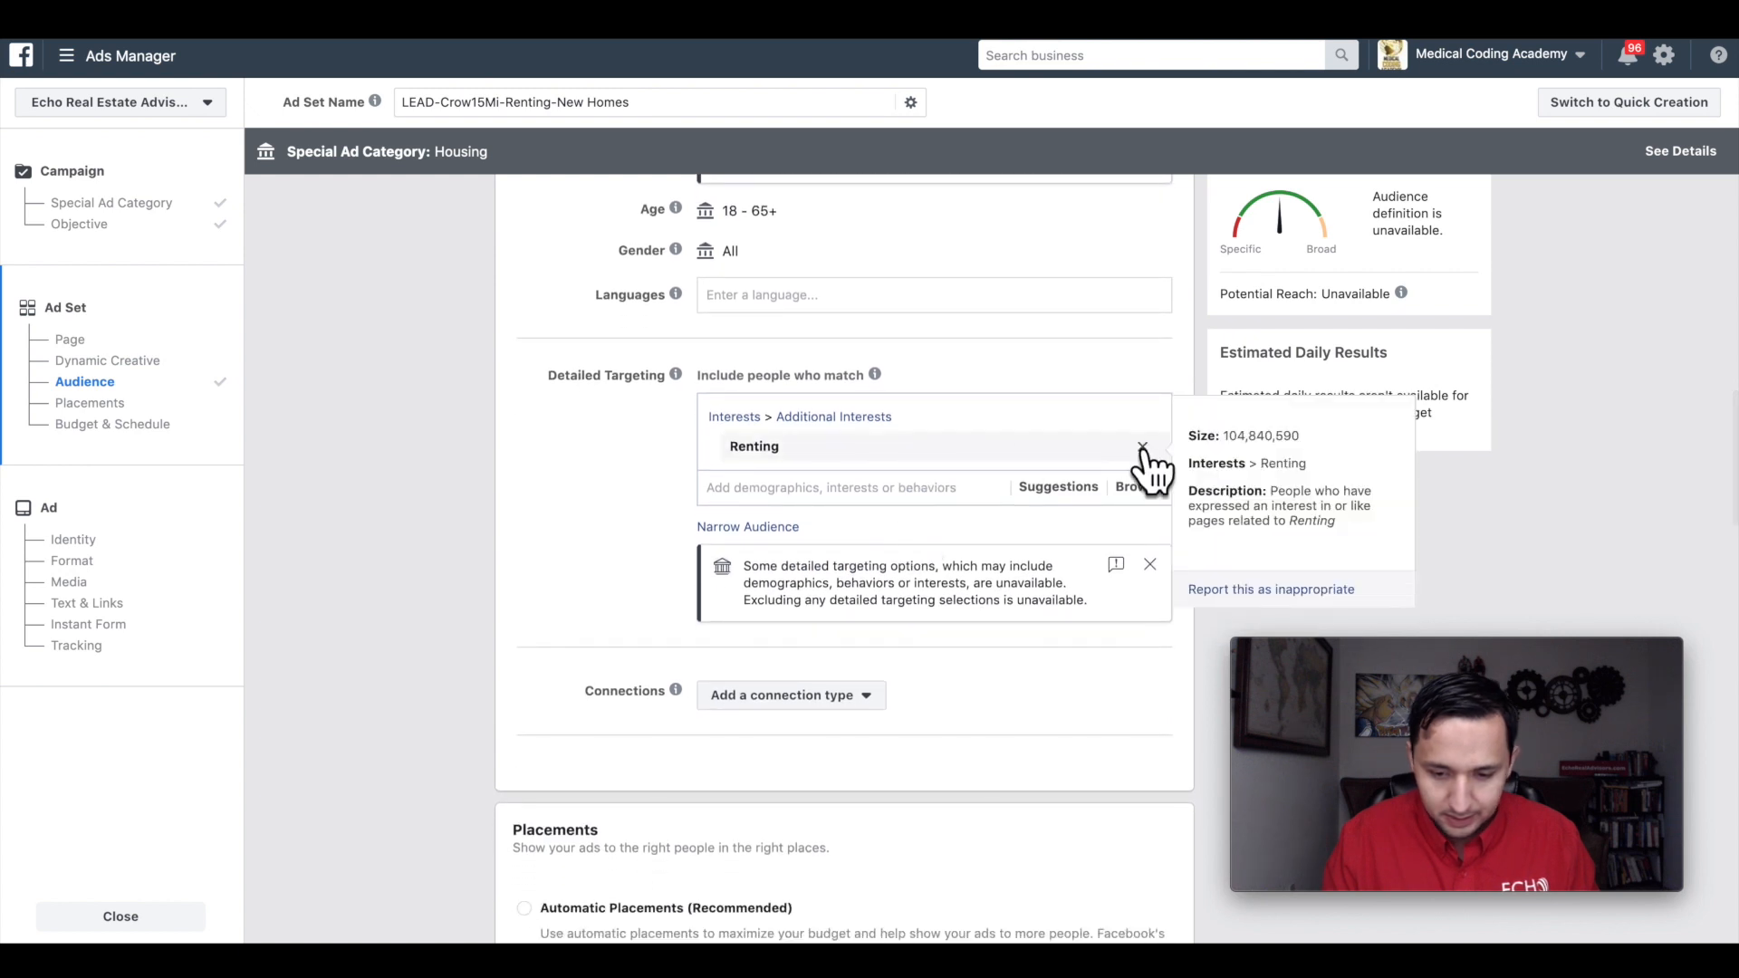
{"action": "left_click", "coordinate": [1143, 447]}
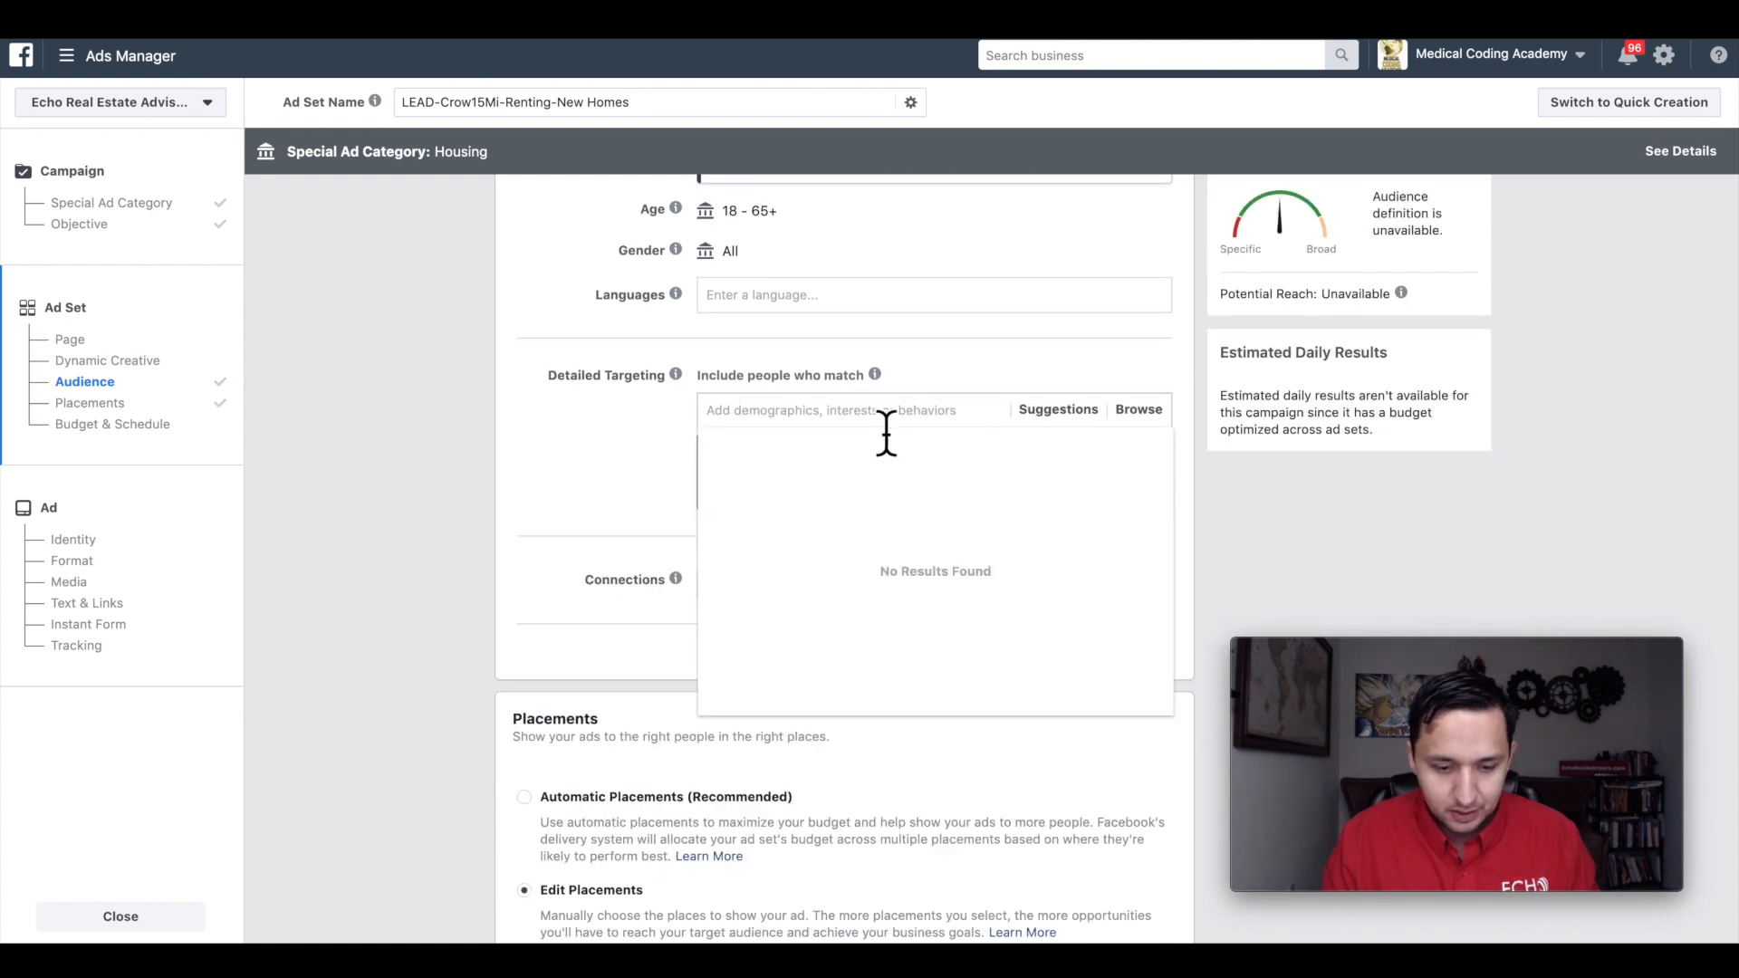
{"action": "type", "text": "start"}
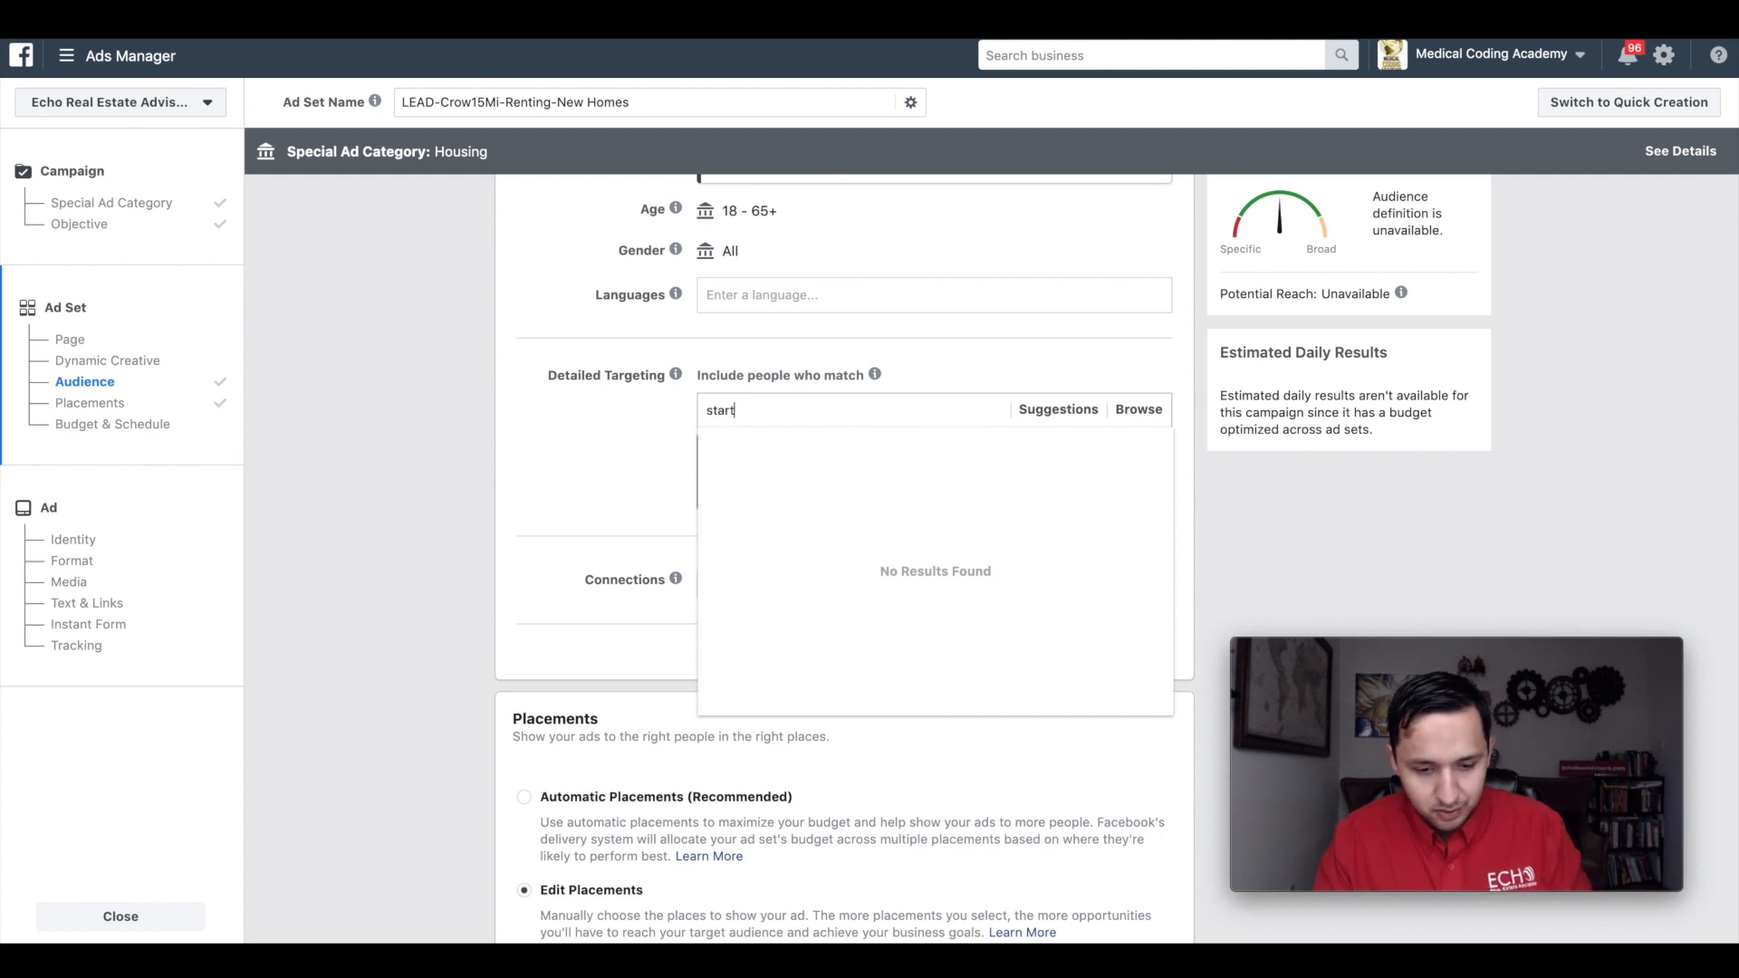
{"action": "type", "text": "er home"}
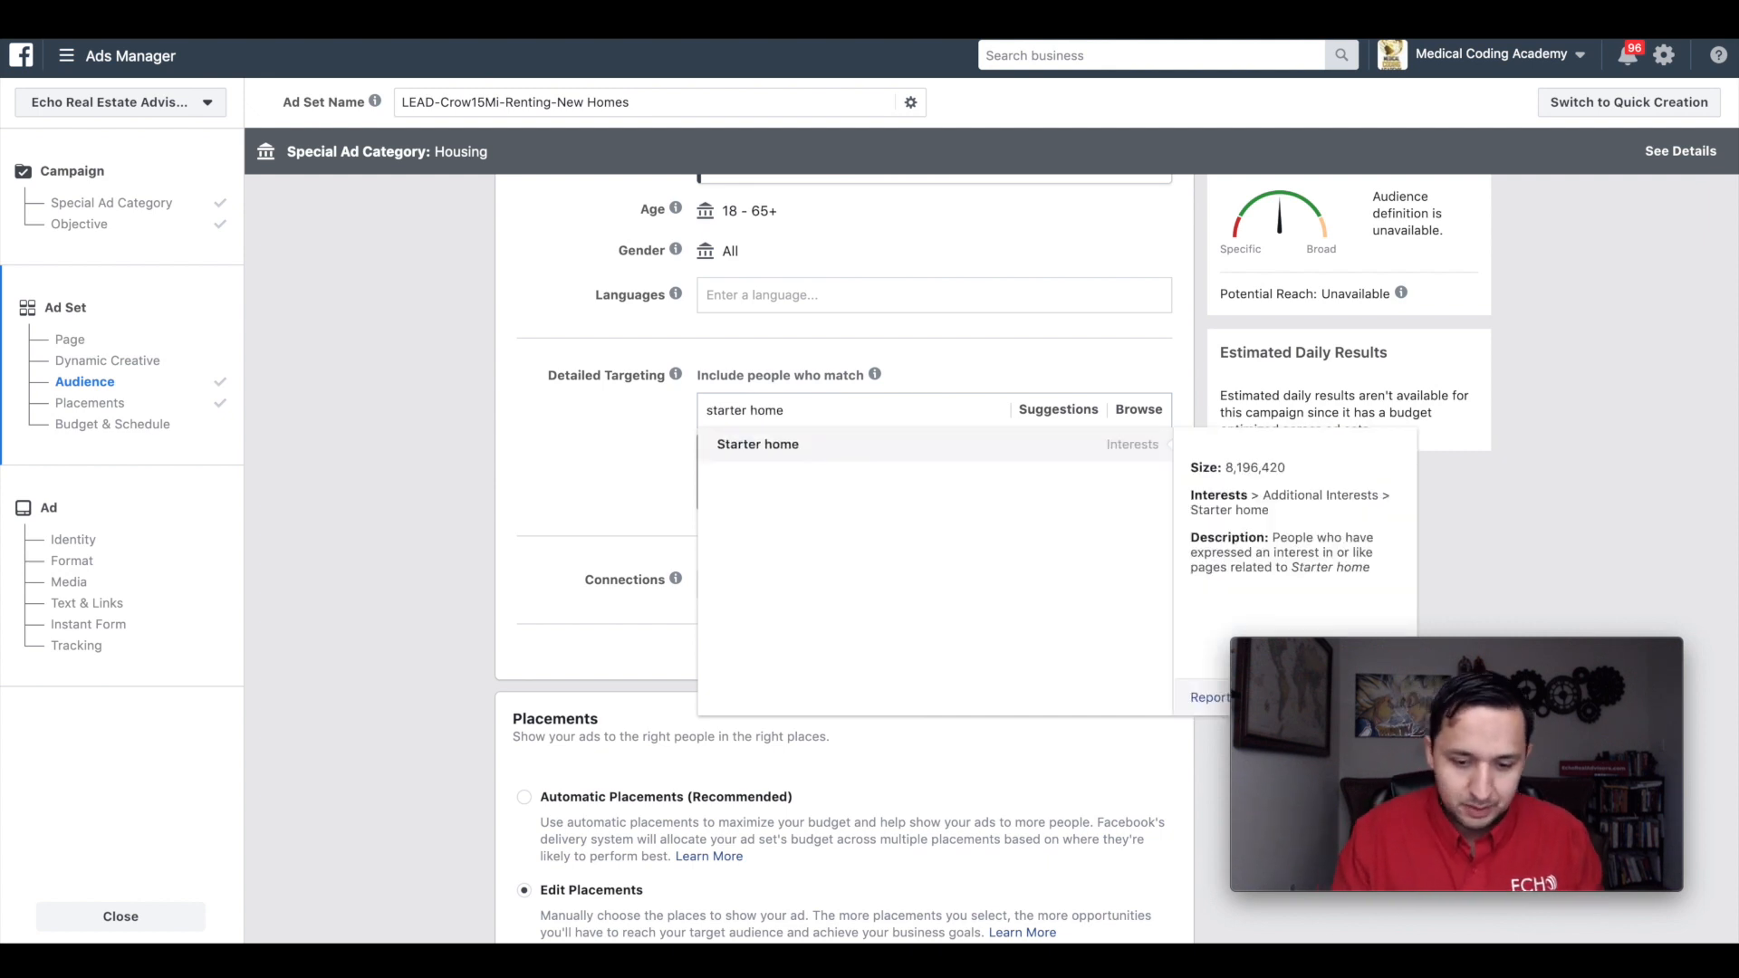
{"action": "key", "text": "Return"}
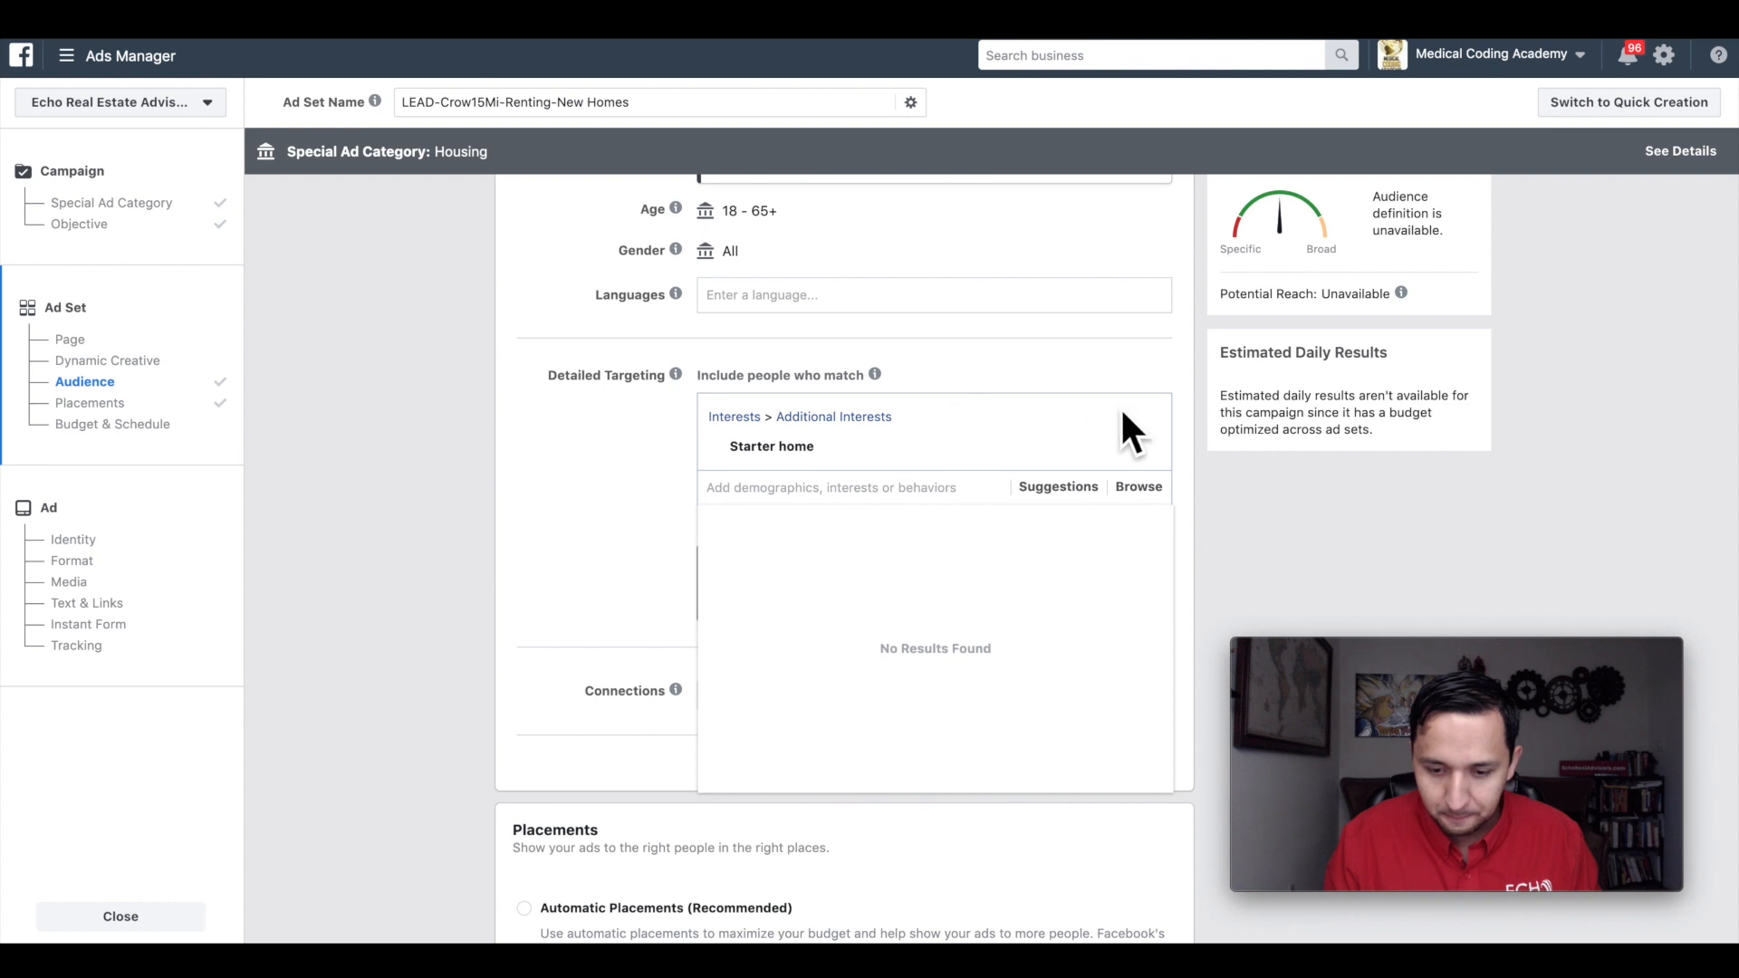
Step: Remove the "Starter home" interest from detailed targeting and add "Renting" back
{"action": "left_click", "coordinate": [1143, 421]}
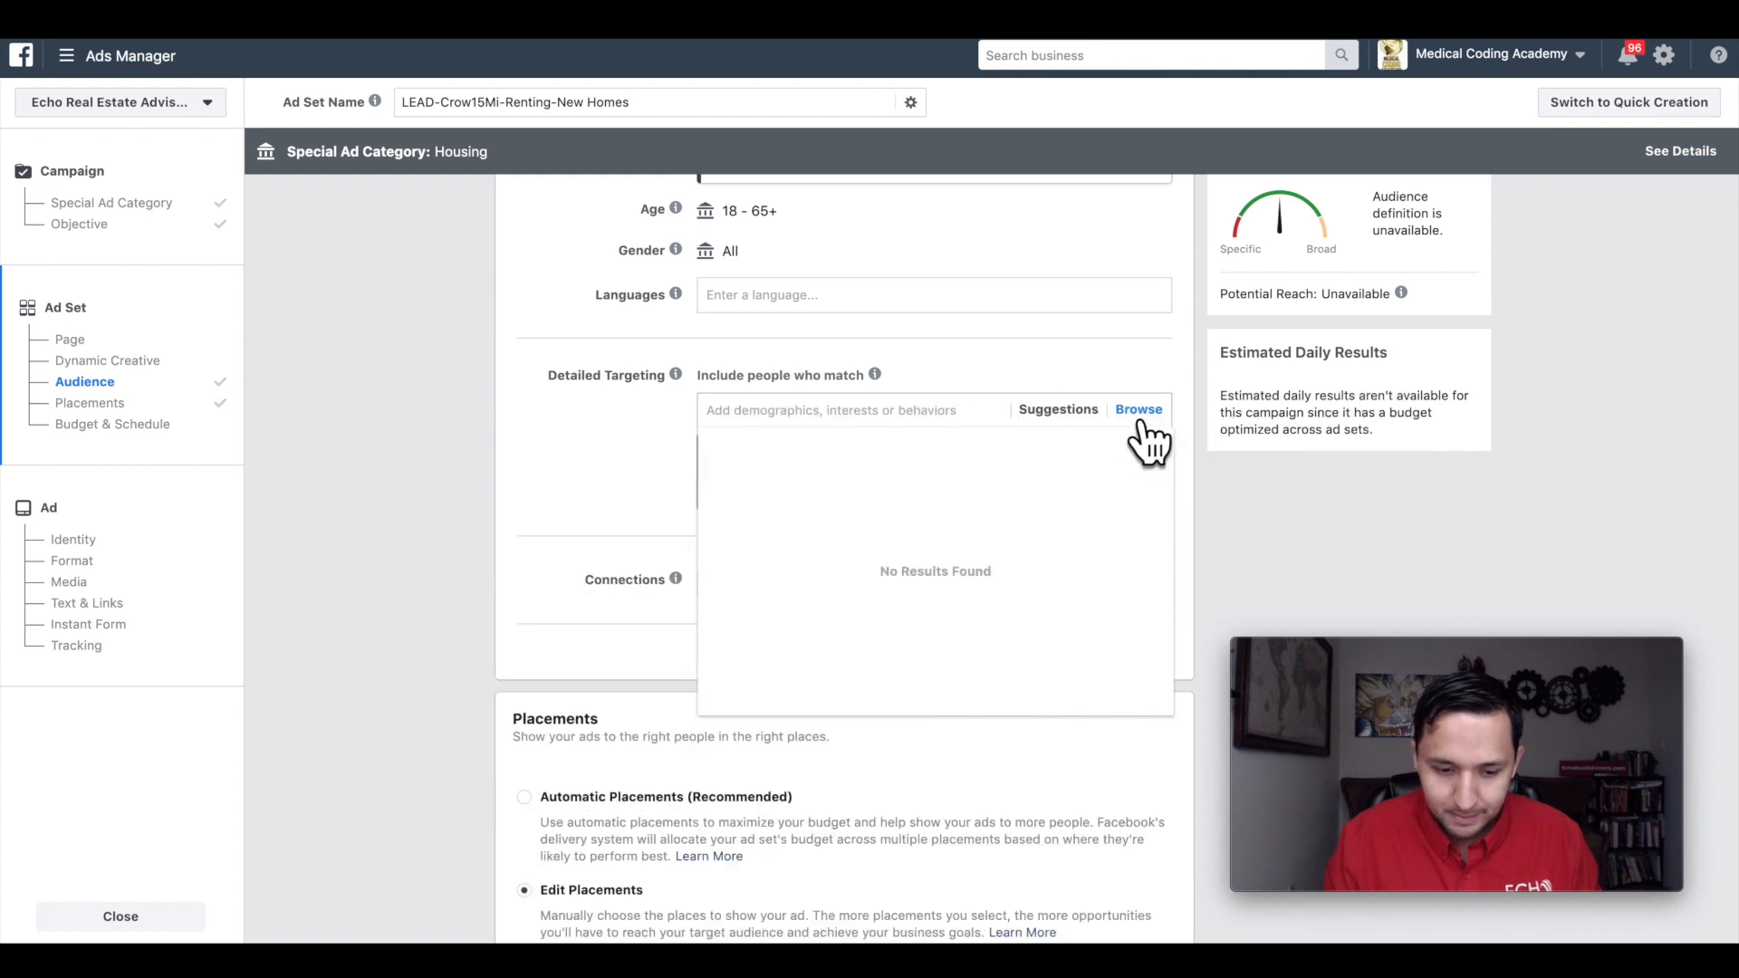
{"action": "left_click", "coordinate": [788, 426]}
{"action": "type", "text": "renting"}
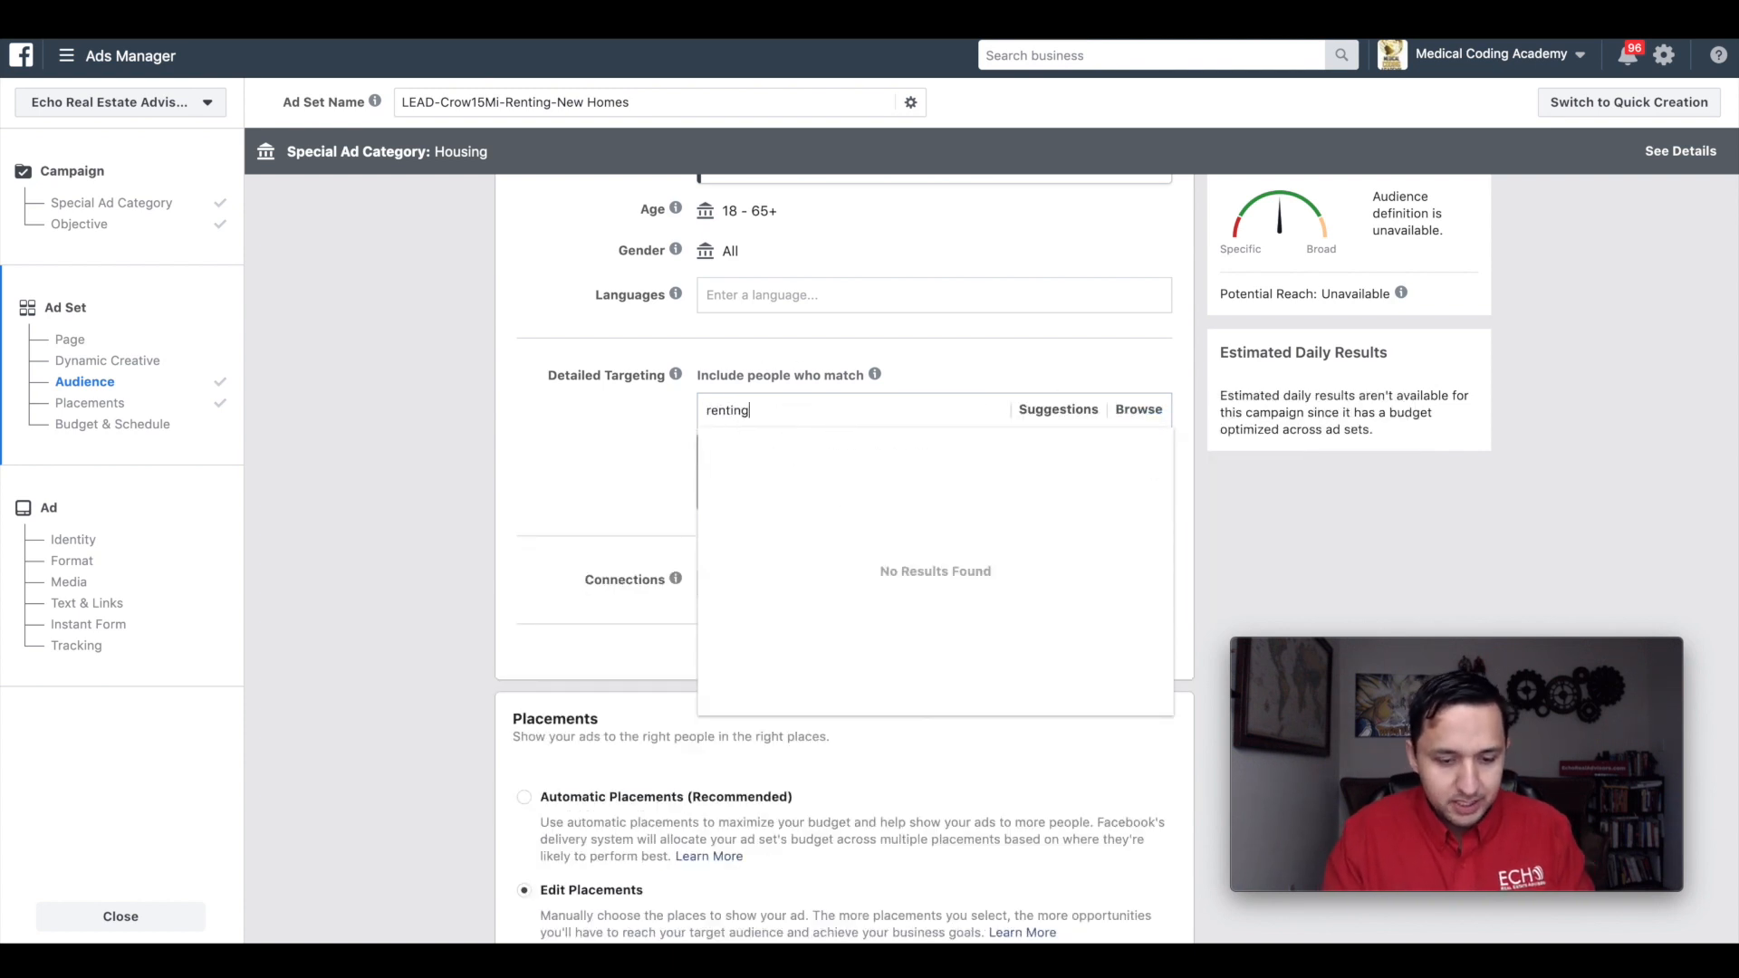
{"action": "left_click", "coordinate": [738, 449]}
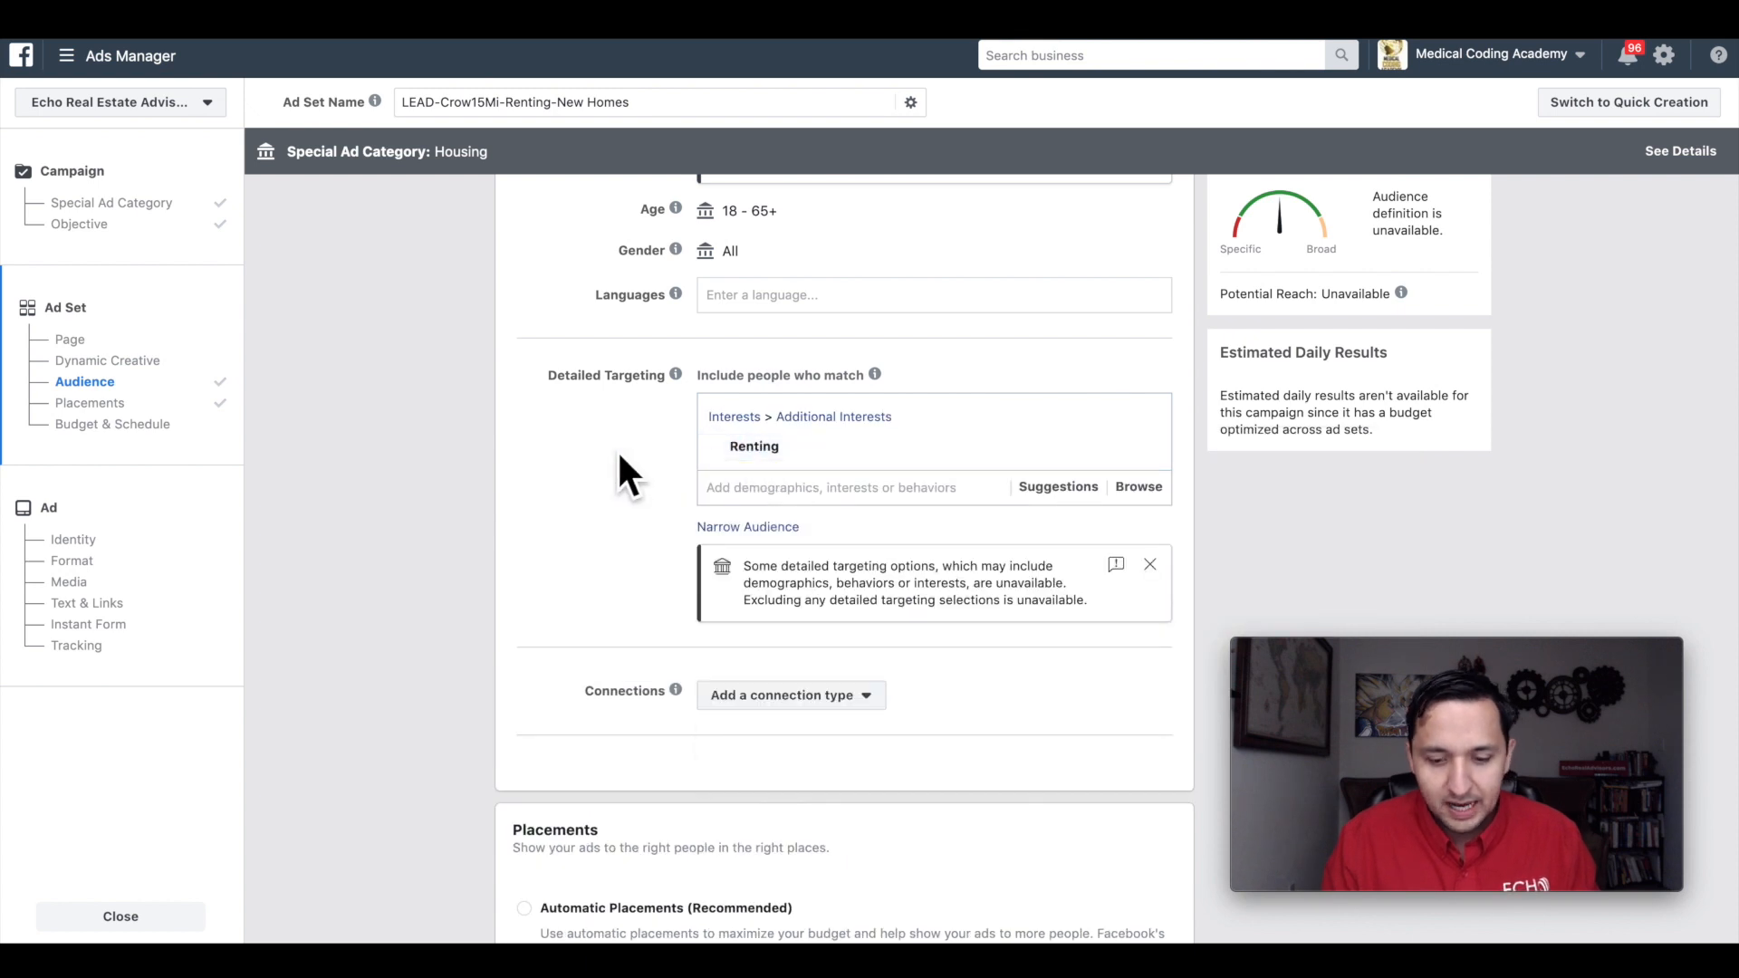
Step: Continue to the ad level and name the ad "LEAD-Crow15Mi-Renting-New Homes"
{"action": "scroll", "coordinate": [616, 449], "scroll_direction": "down", "scroll_amount": 15}
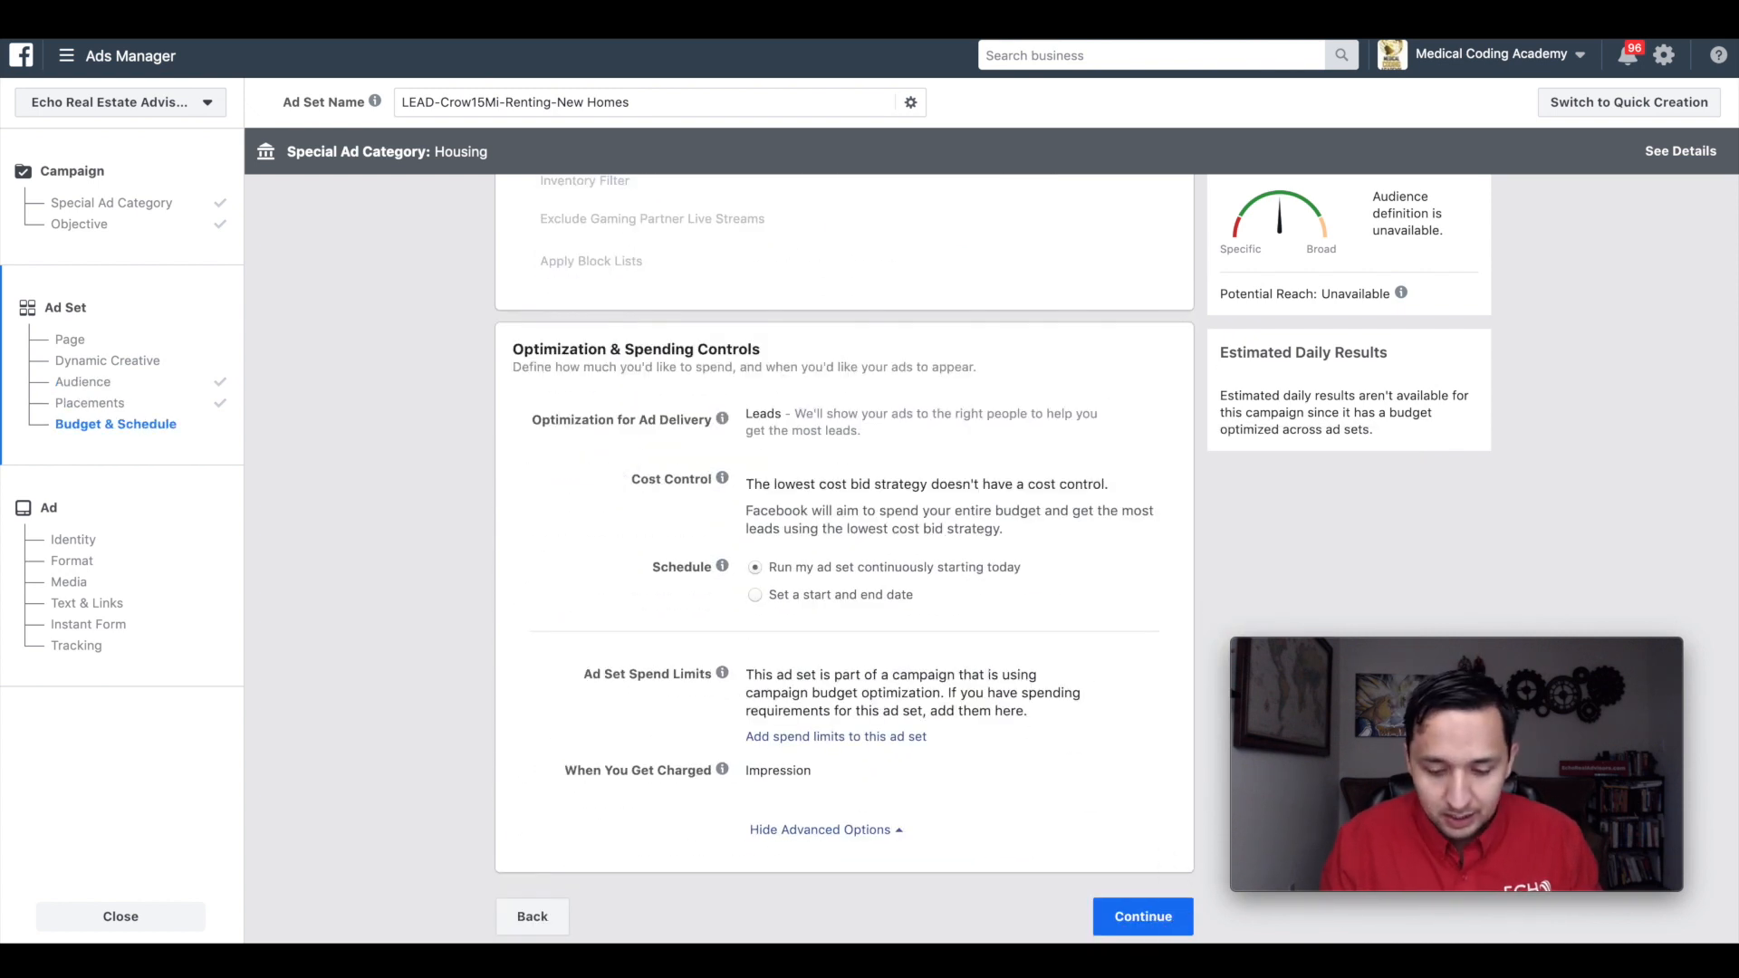
{"action": "left_click", "coordinate": [1143, 918]}
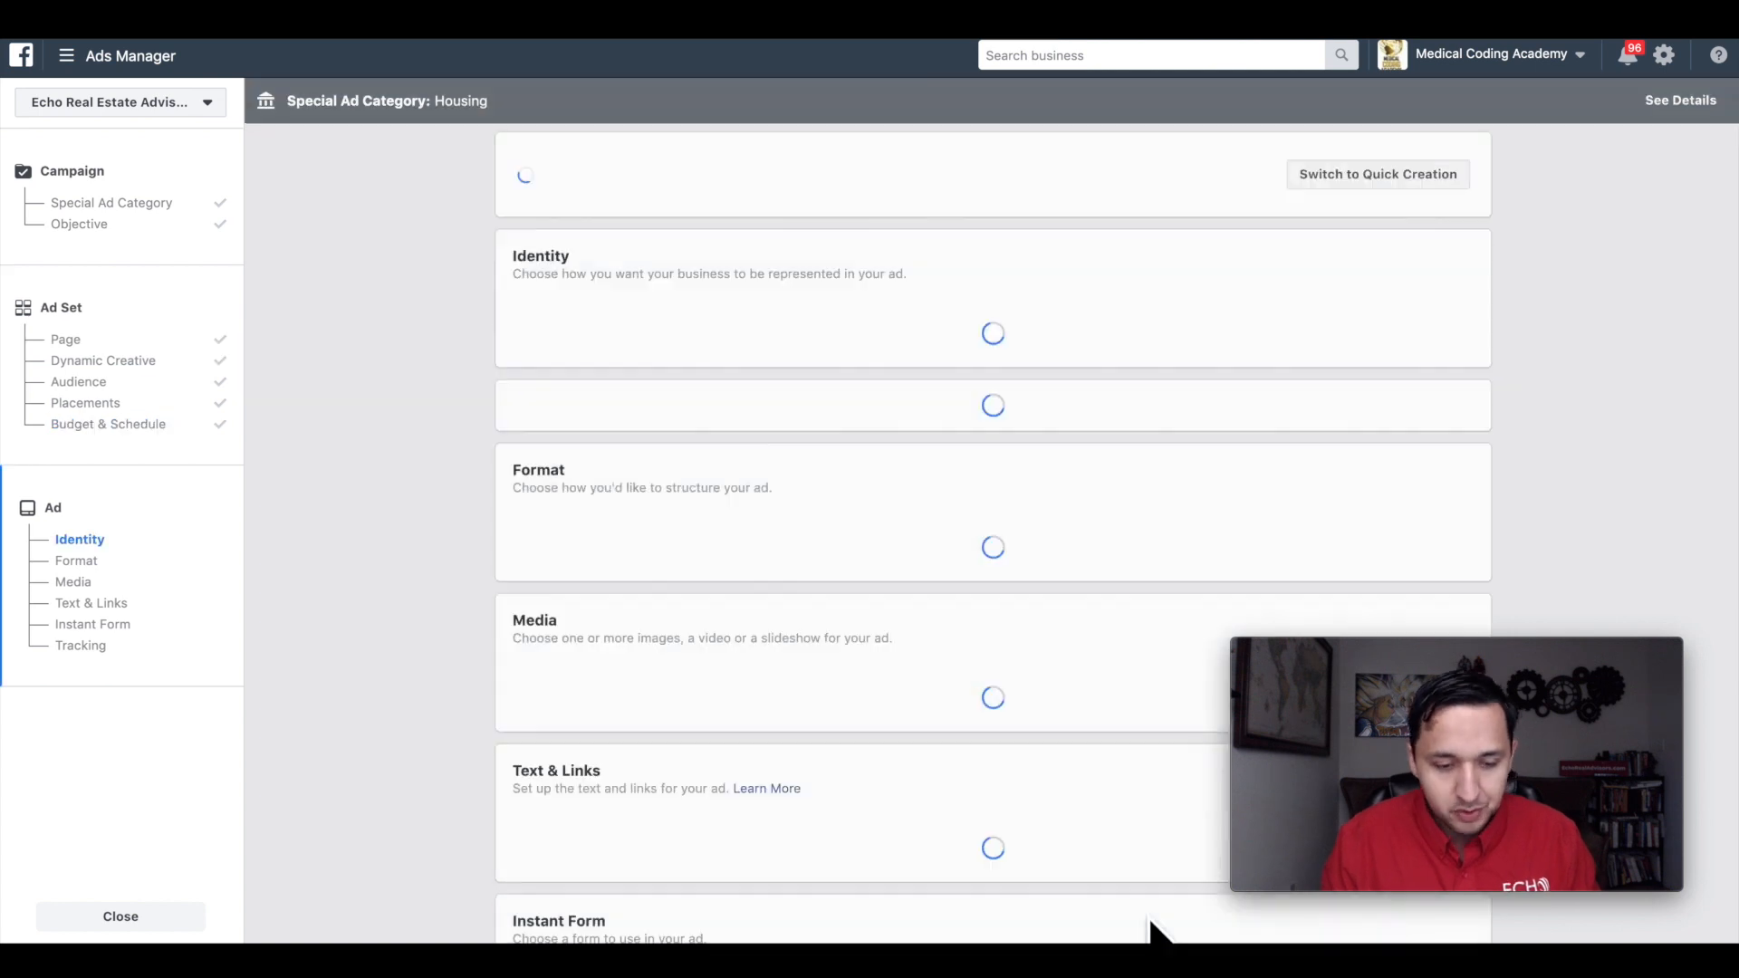
{"action": "left_click", "coordinate": [656, 179]}
{"action": "key", "text": "ctrl+a"}
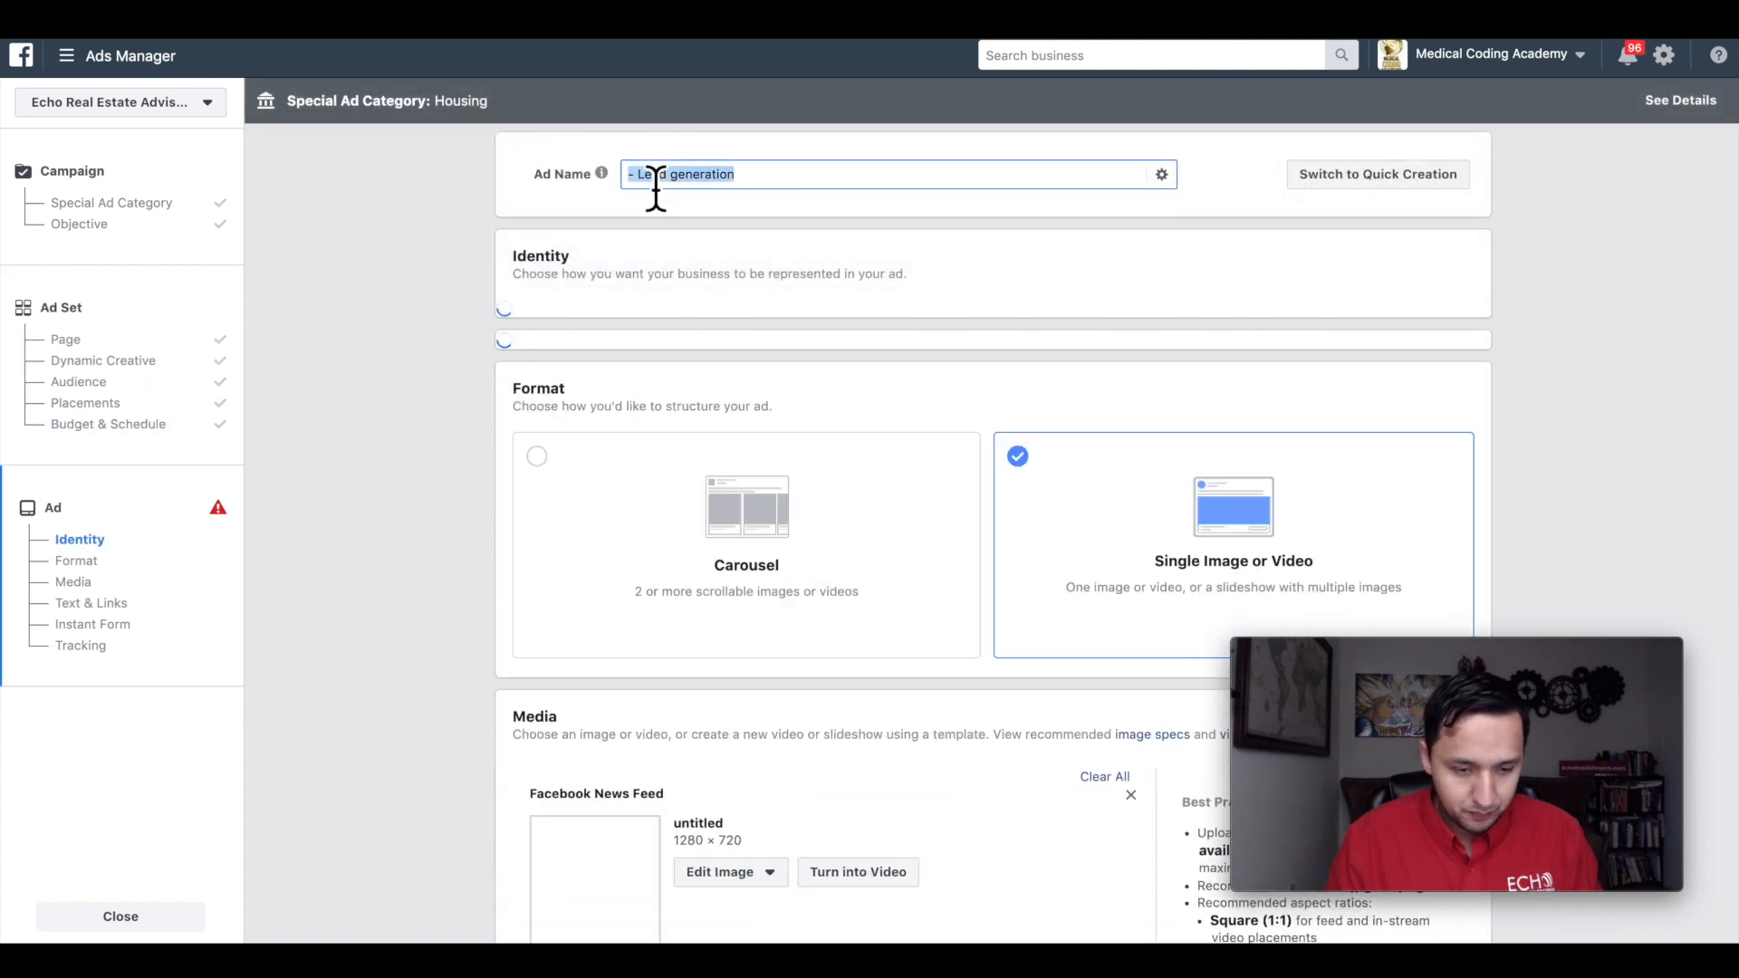
{"action": "type", "text": "LEAD-Crow15Mi-Renting-New Homes"}
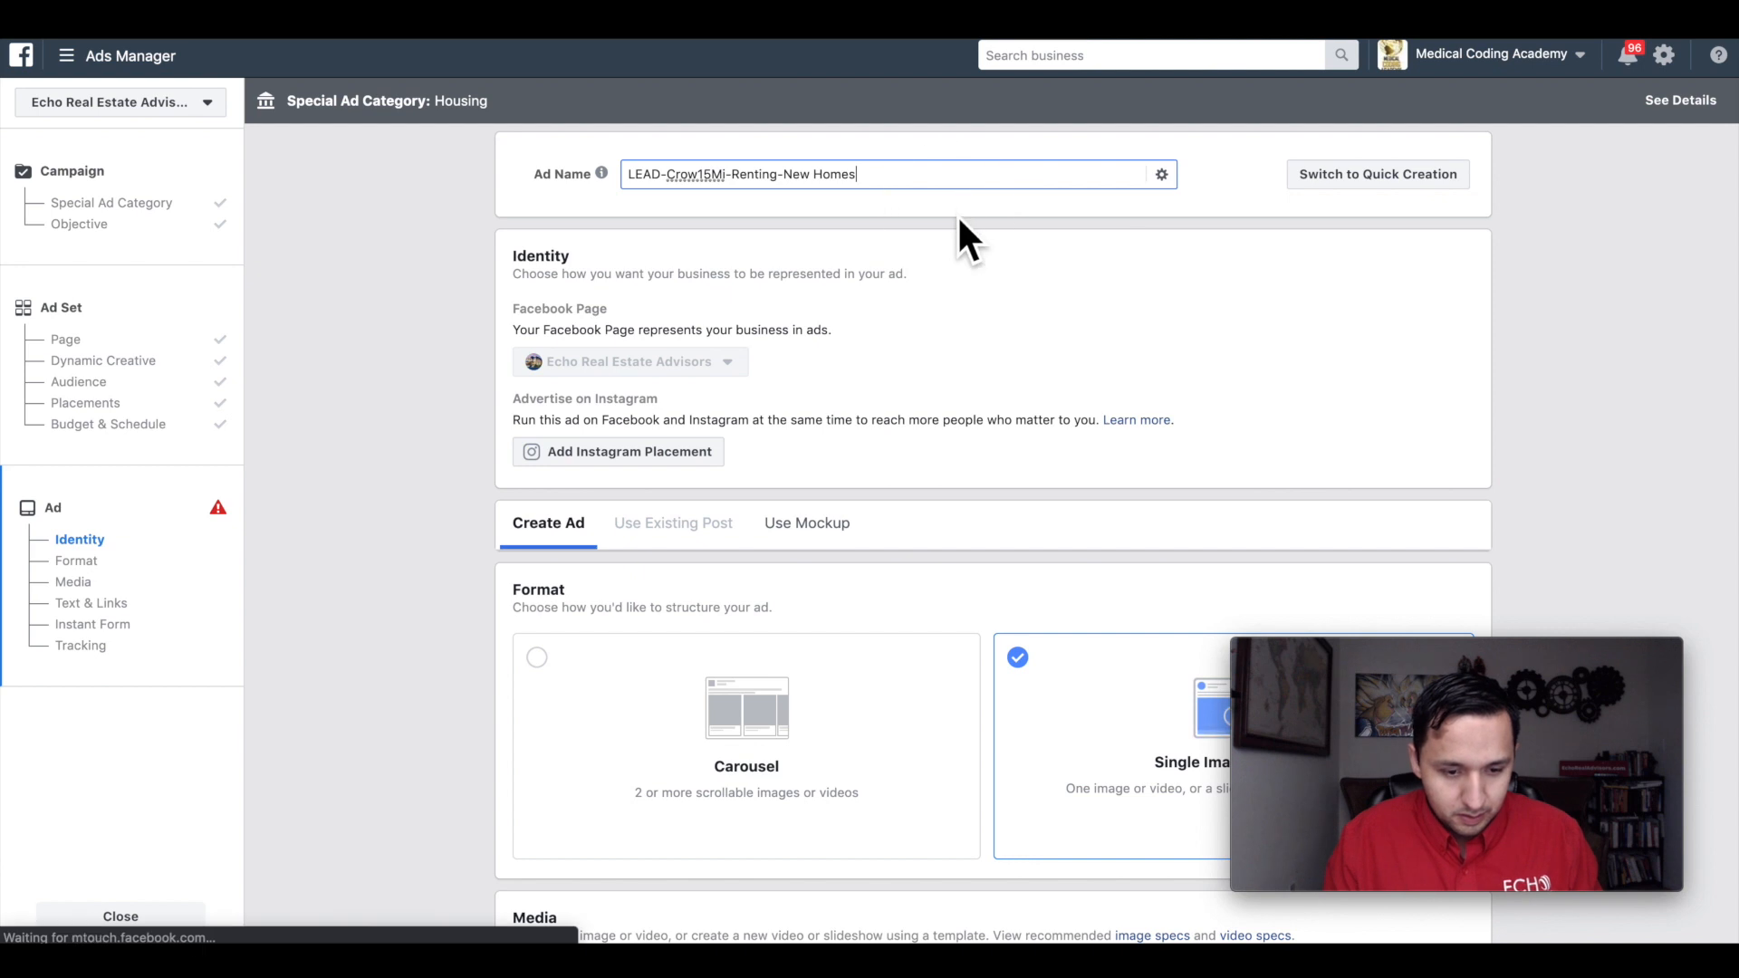
Step: Remove the untitled image from the ad's media while keeping the Single Image or Video format
{"action": "scroll", "coordinate": [960, 222], "scroll_direction": "down", "scroll_amount": 5}
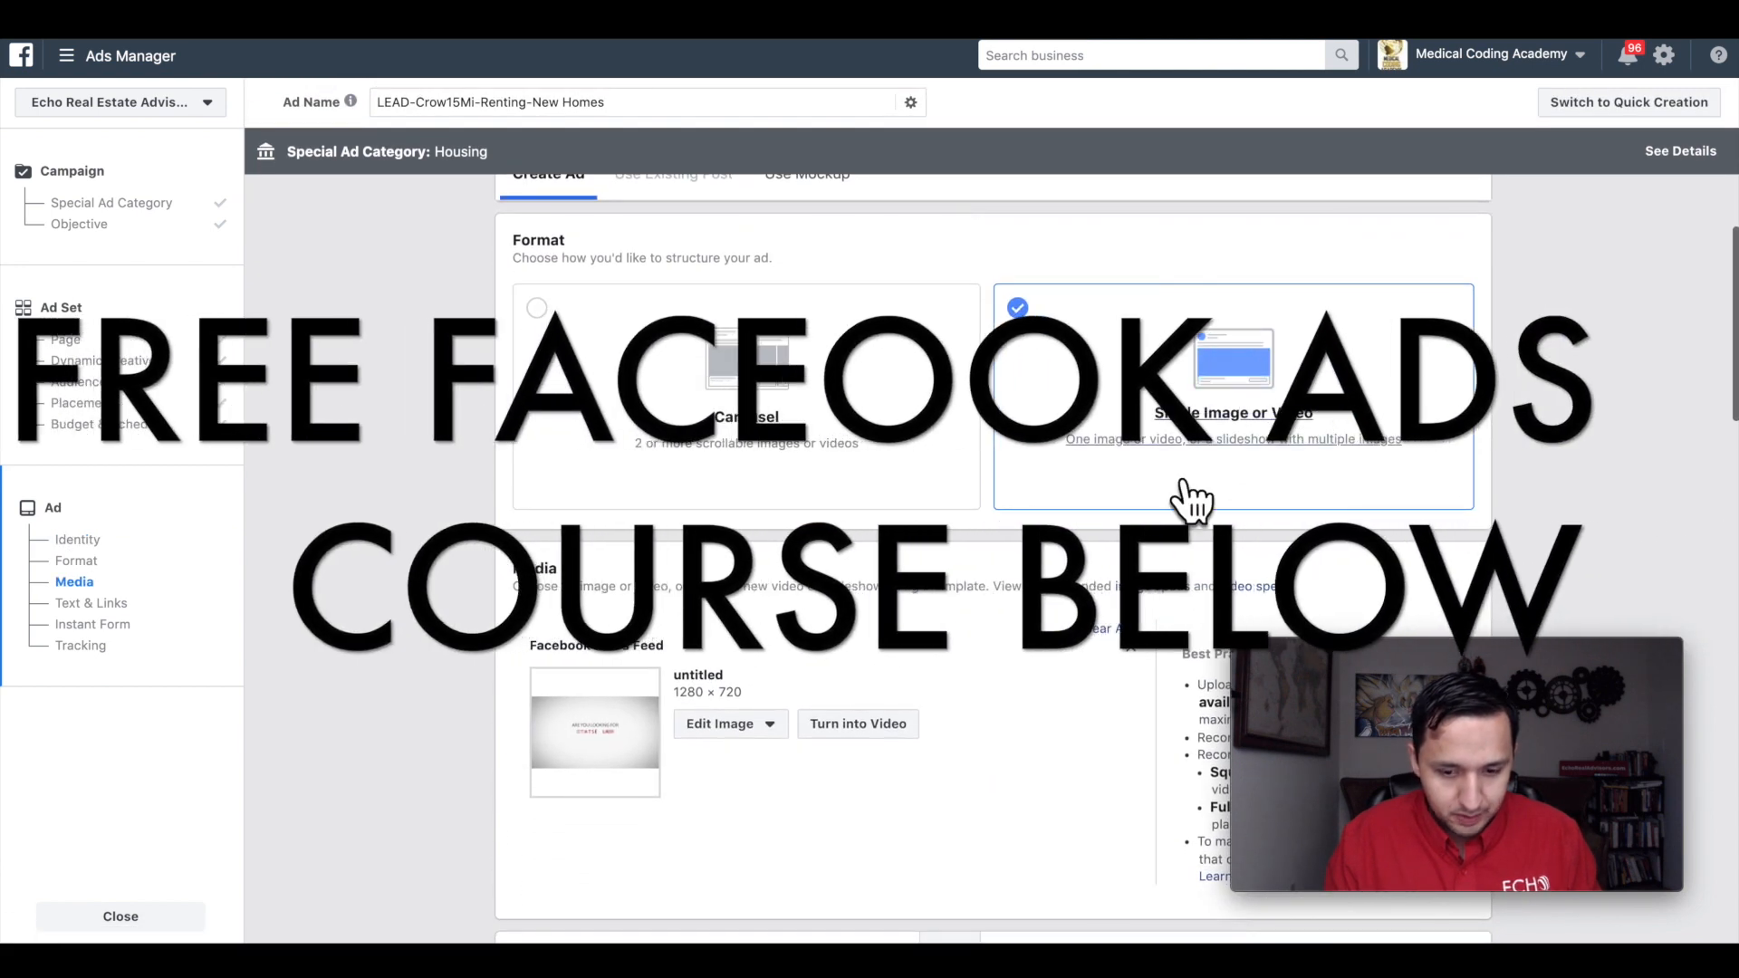
{"action": "scroll", "coordinate": [1188, 497], "scroll_direction": "down", "scroll_amount": 2}
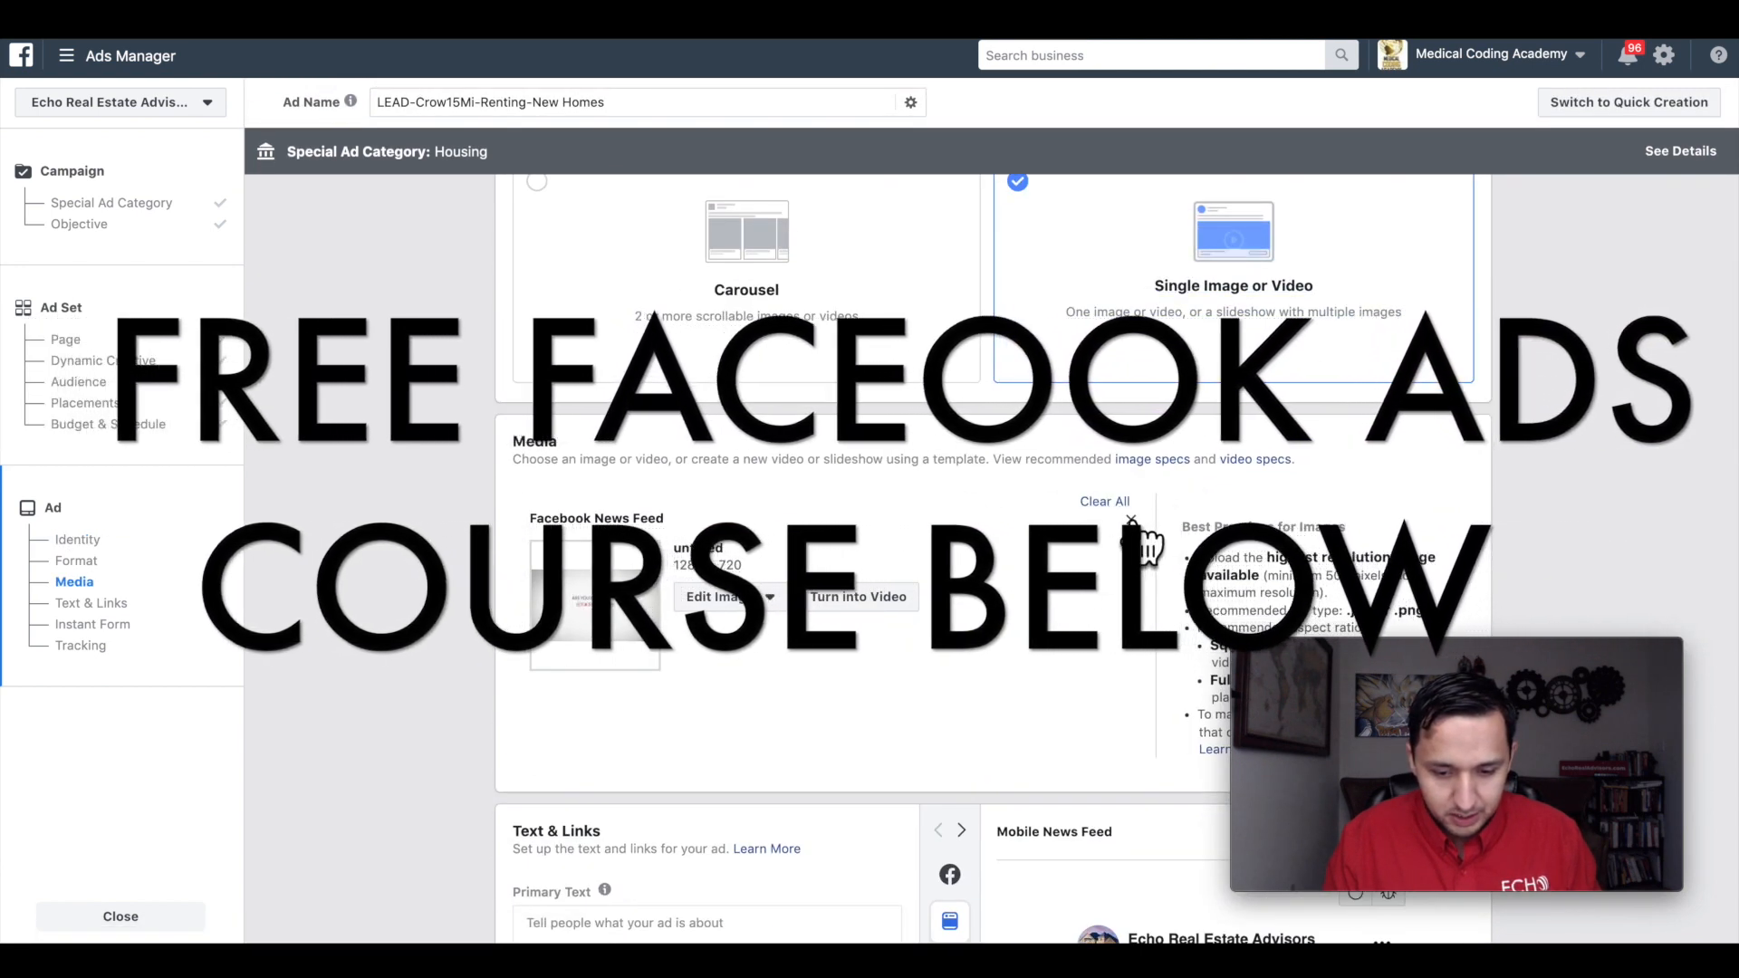
{"action": "left_click", "coordinate": [1132, 523]}
{"action": "left_click", "coordinate": [606, 513]}
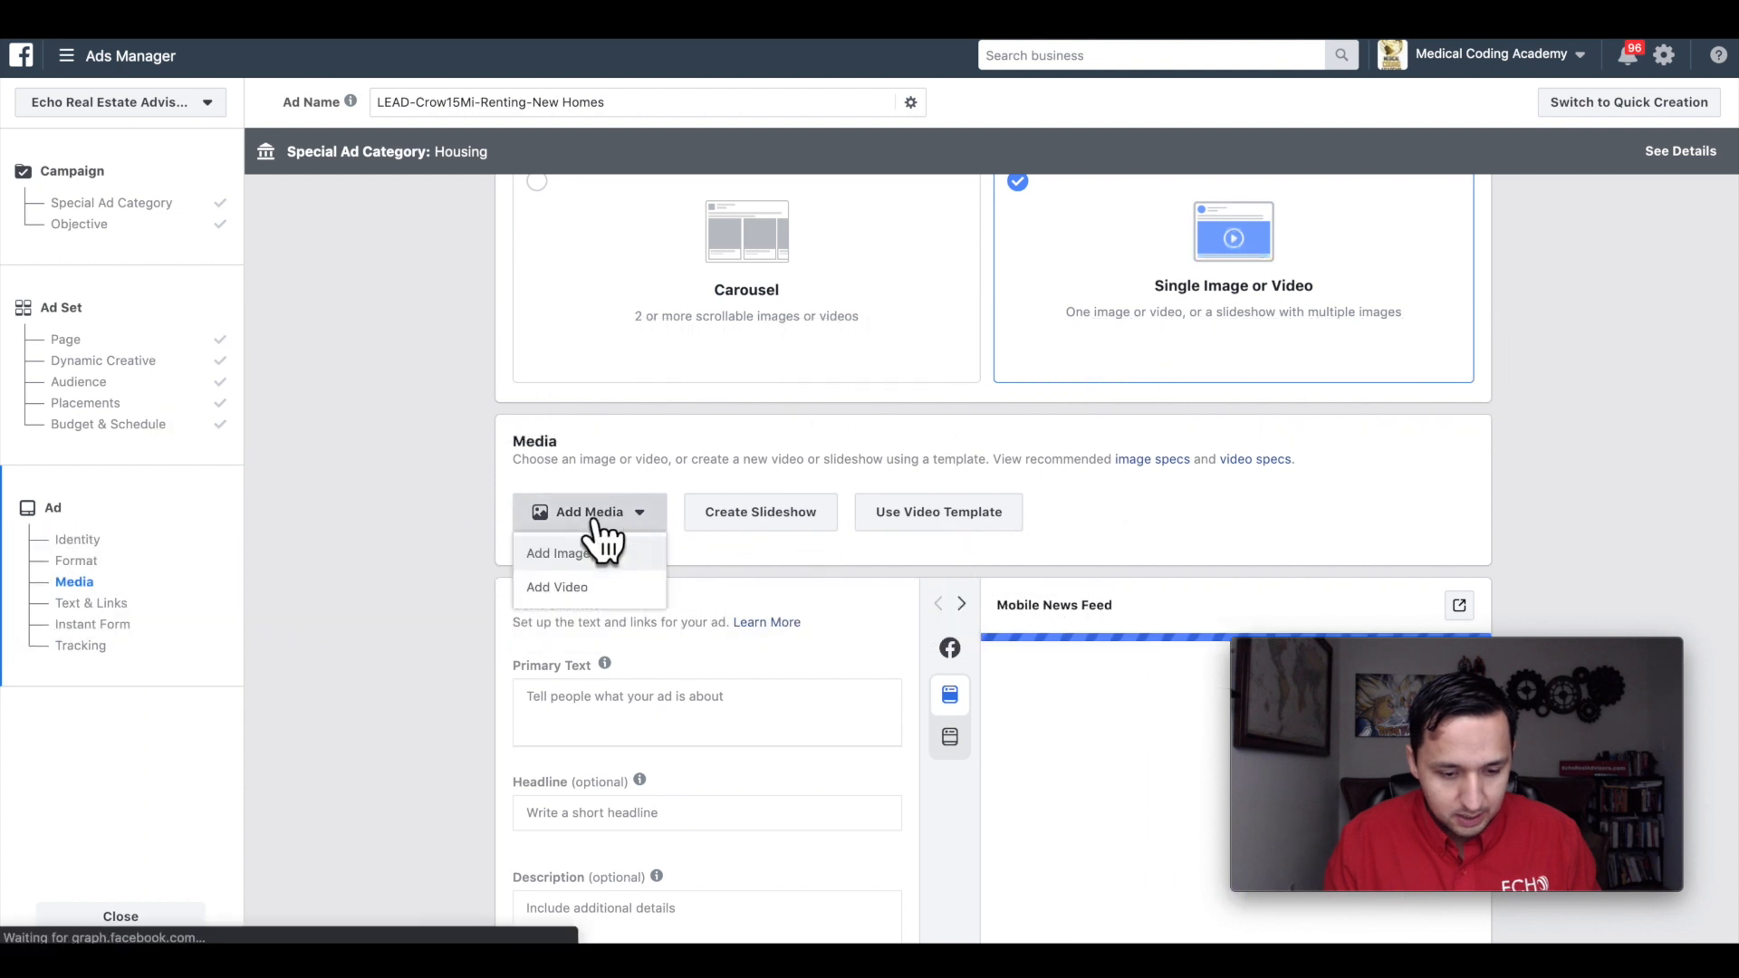
{"action": "left_click", "coordinate": [602, 558]}
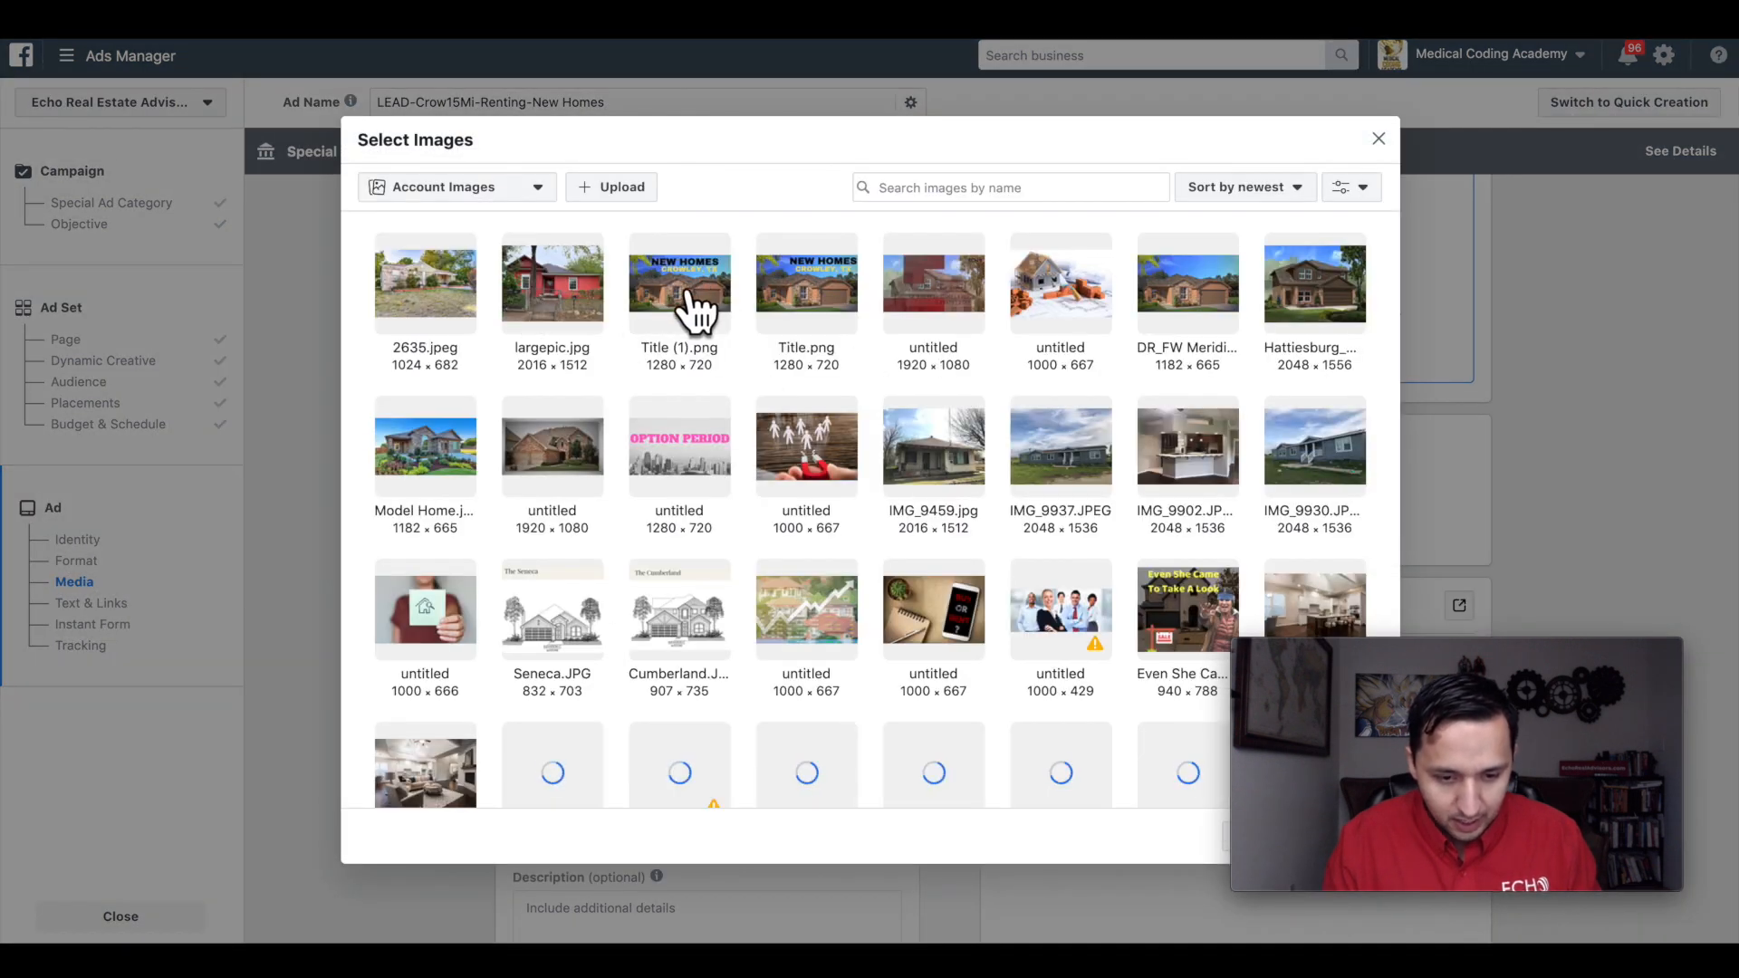
{"action": "left_click", "coordinate": [711, 279]}
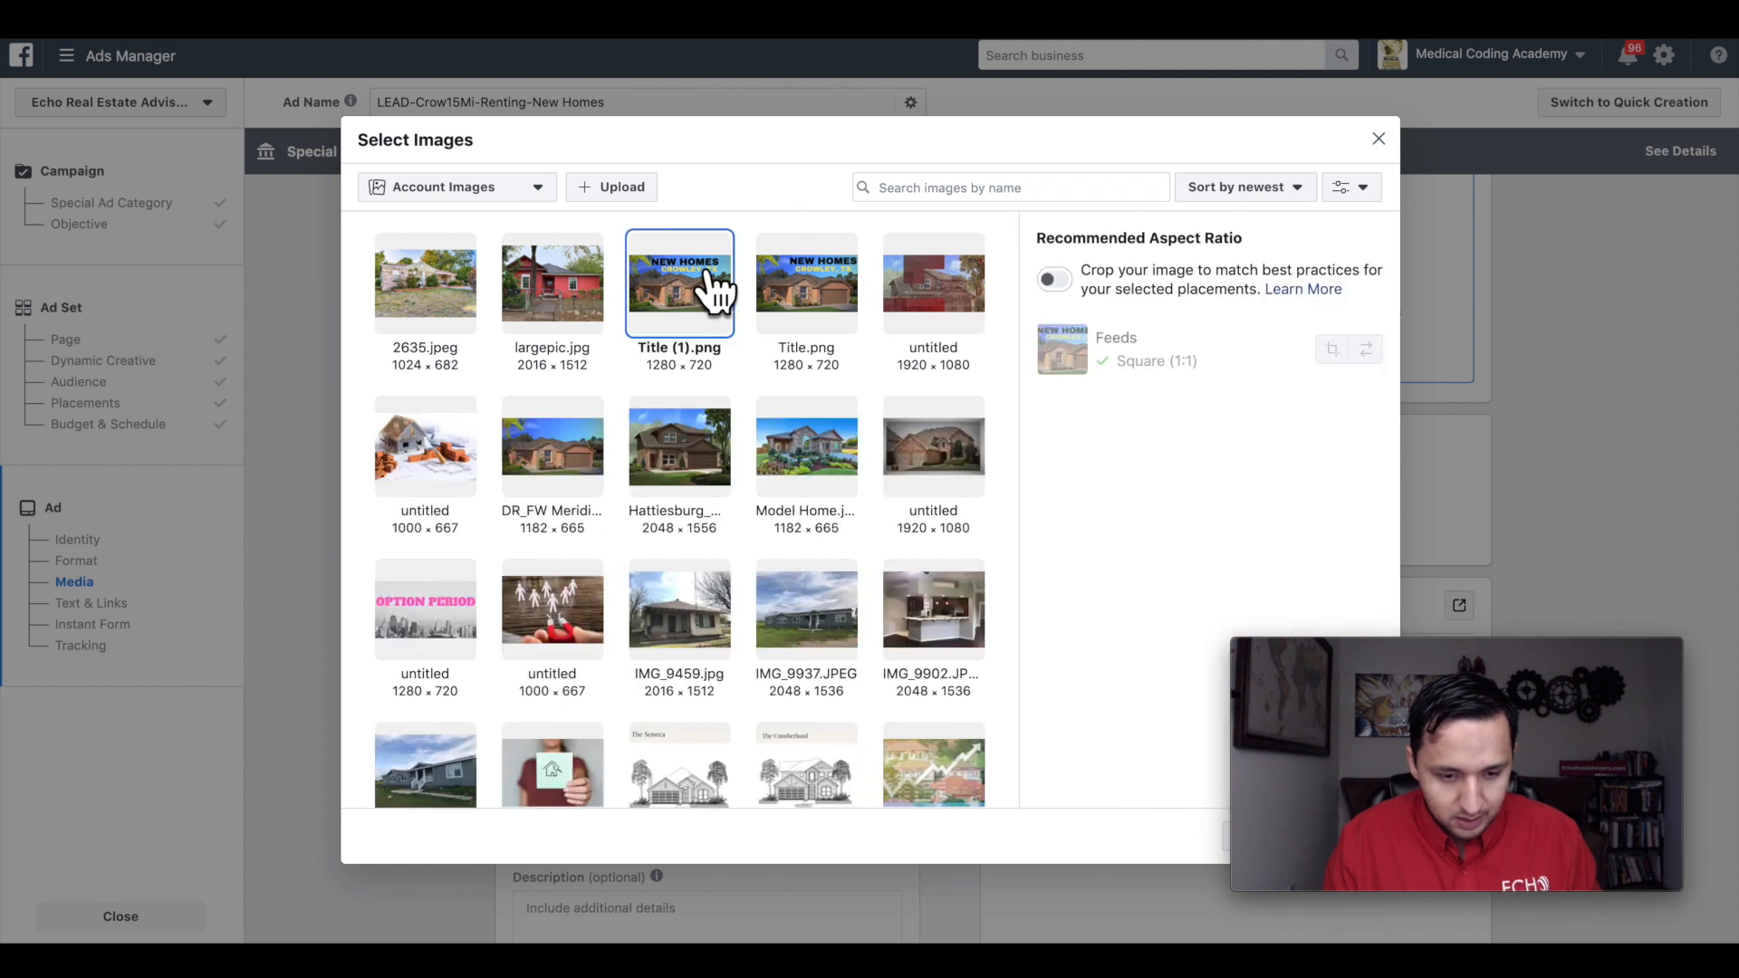
{"action": "left_click", "coordinate": [1379, 138]}
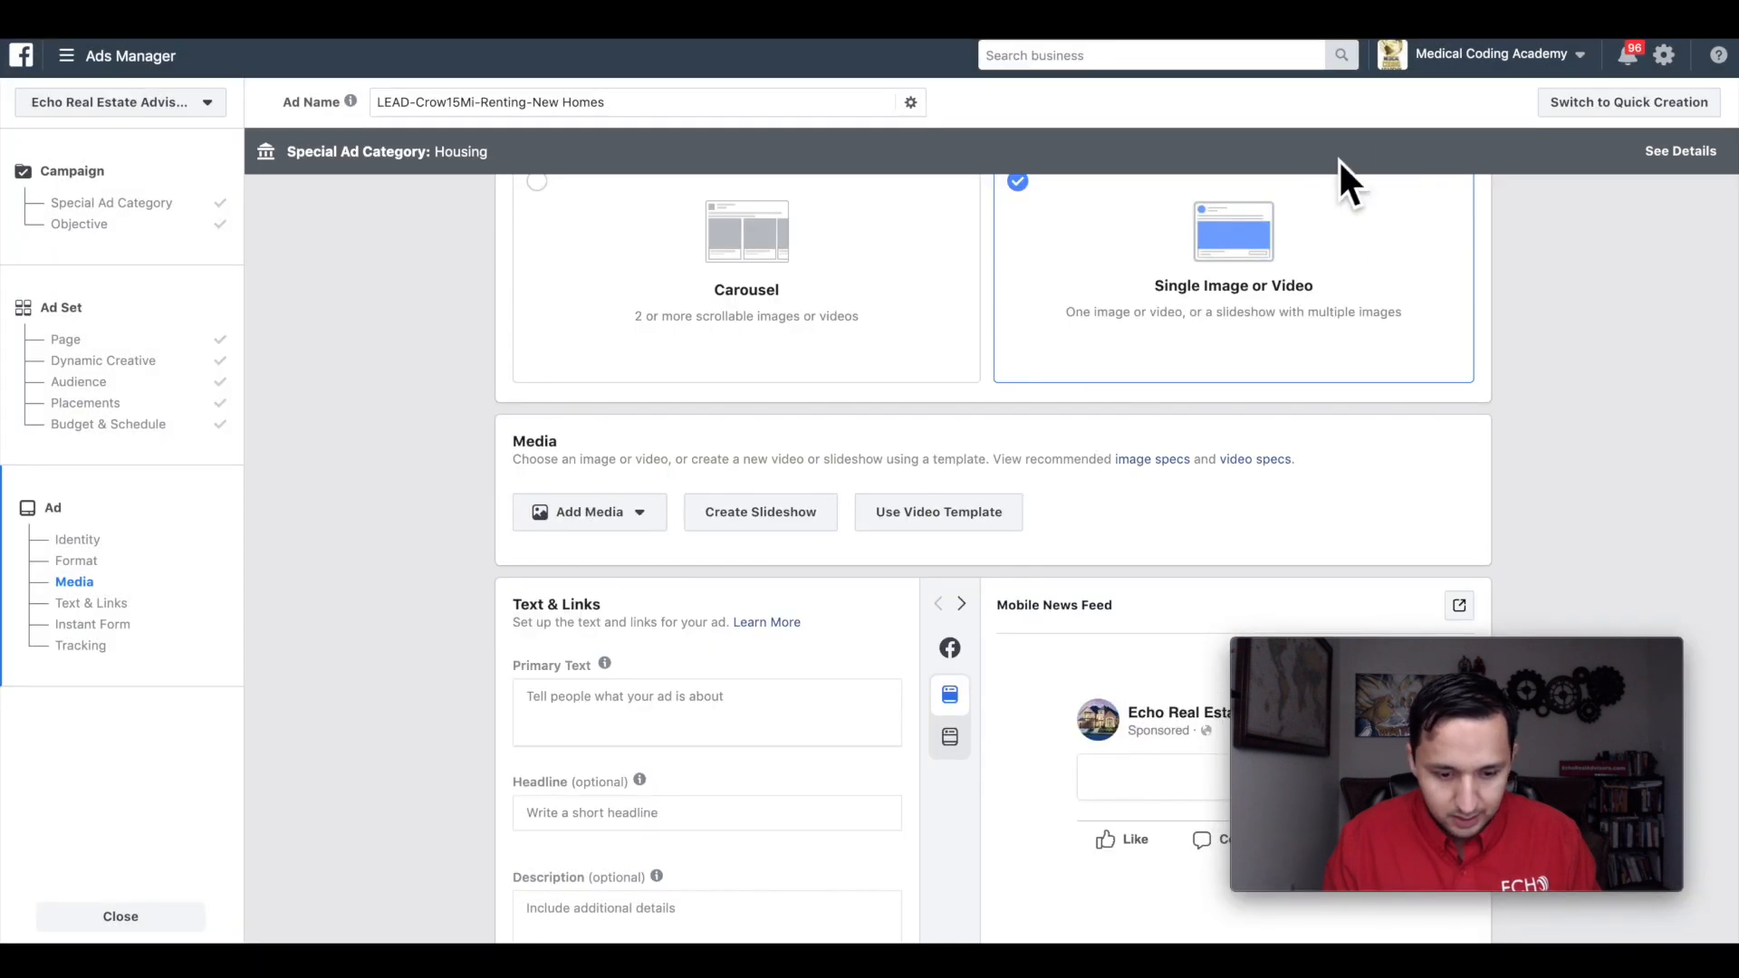
Step: Add the account image "Title (1).png" as the ad's media without cropping it
{"action": "scroll", "coordinate": [768, 535], "scroll_direction": "up", "scroll_amount": 2}
{"action": "left_click", "coordinate": [625, 634]}
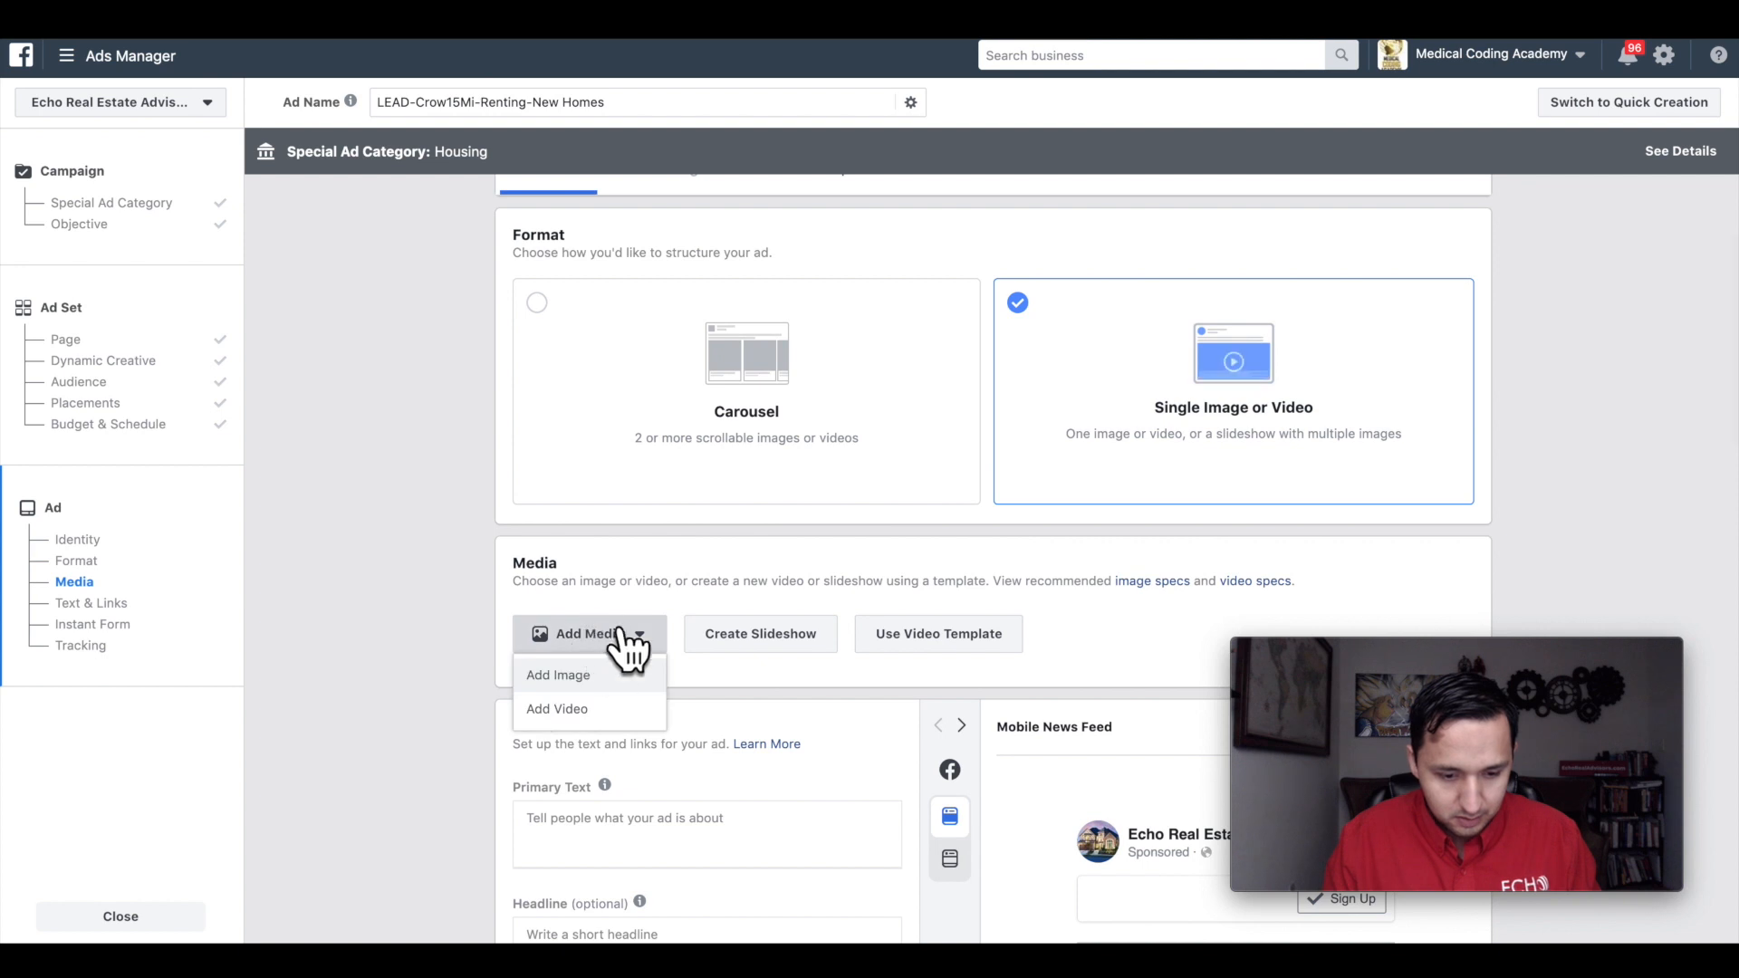
{"action": "left_click", "coordinate": [580, 675]}
{"action": "left_click", "coordinate": [697, 317]}
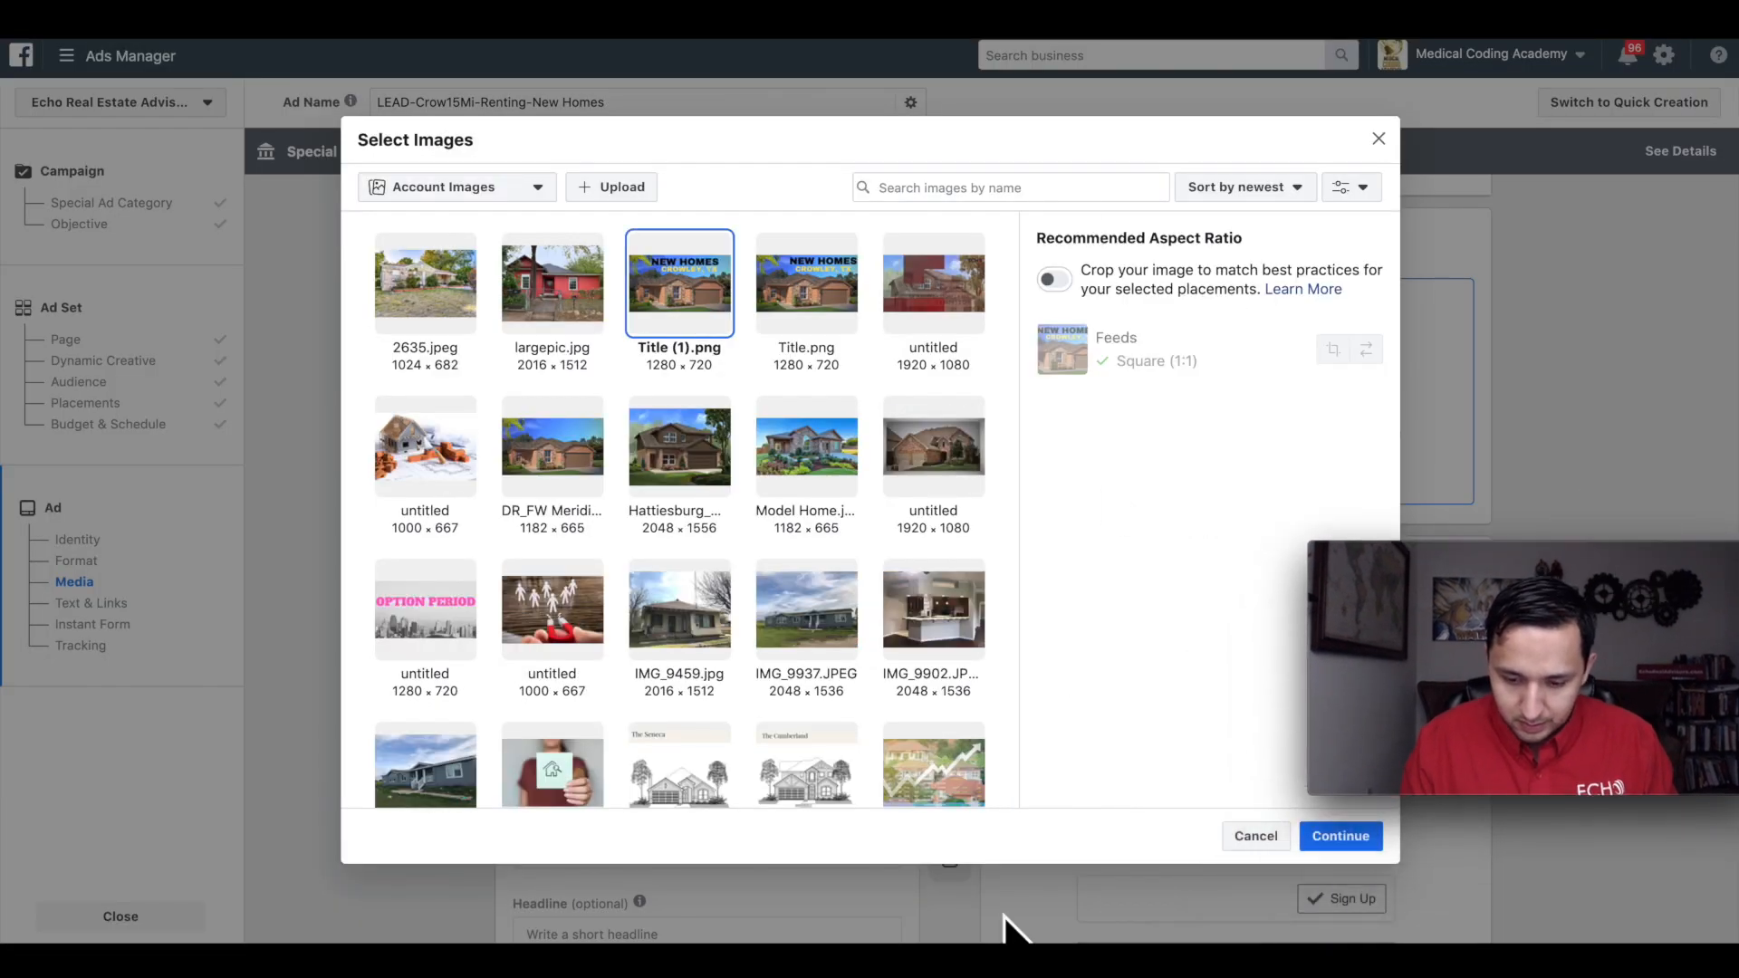
{"action": "left_click", "coordinate": [1328, 841]}
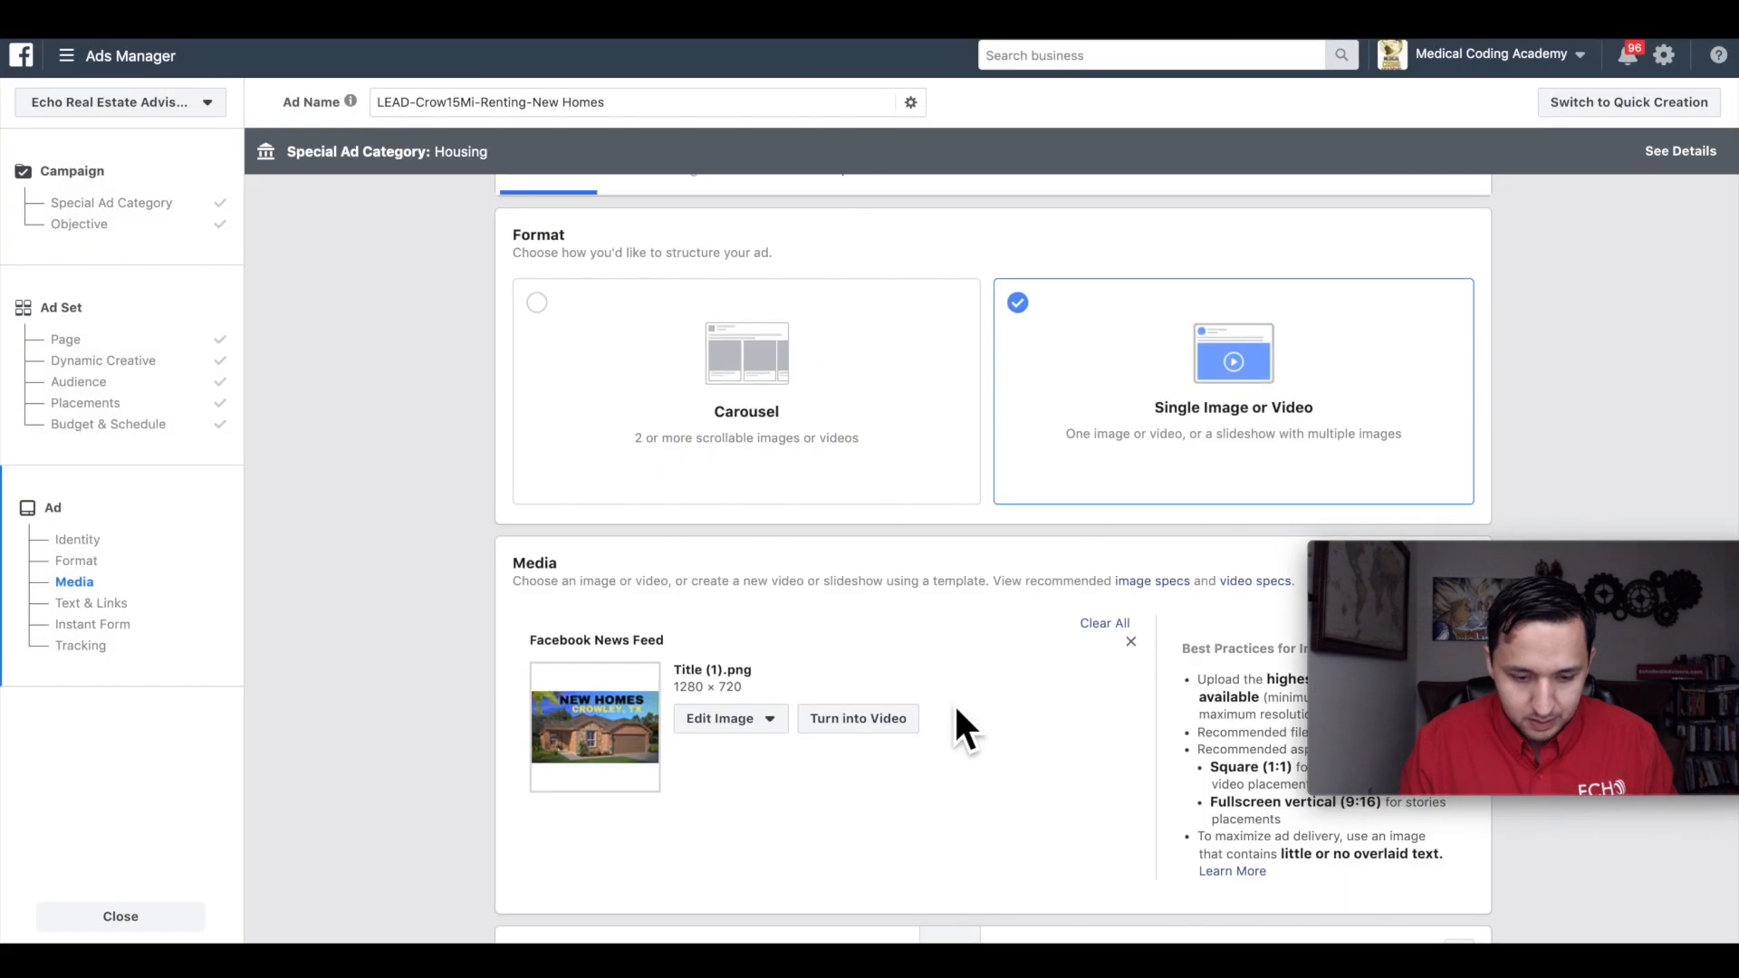
Step: Write the primary text "‼ Attention: Crowley Home Buyers ‼ Stunning BRAND NEW Homes, in desirable Crowley, just discounted by $4,000-$22,865‼"
{"action": "scroll", "coordinate": [366, 589], "scroll_direction": "down", "scroll_amount": 7}
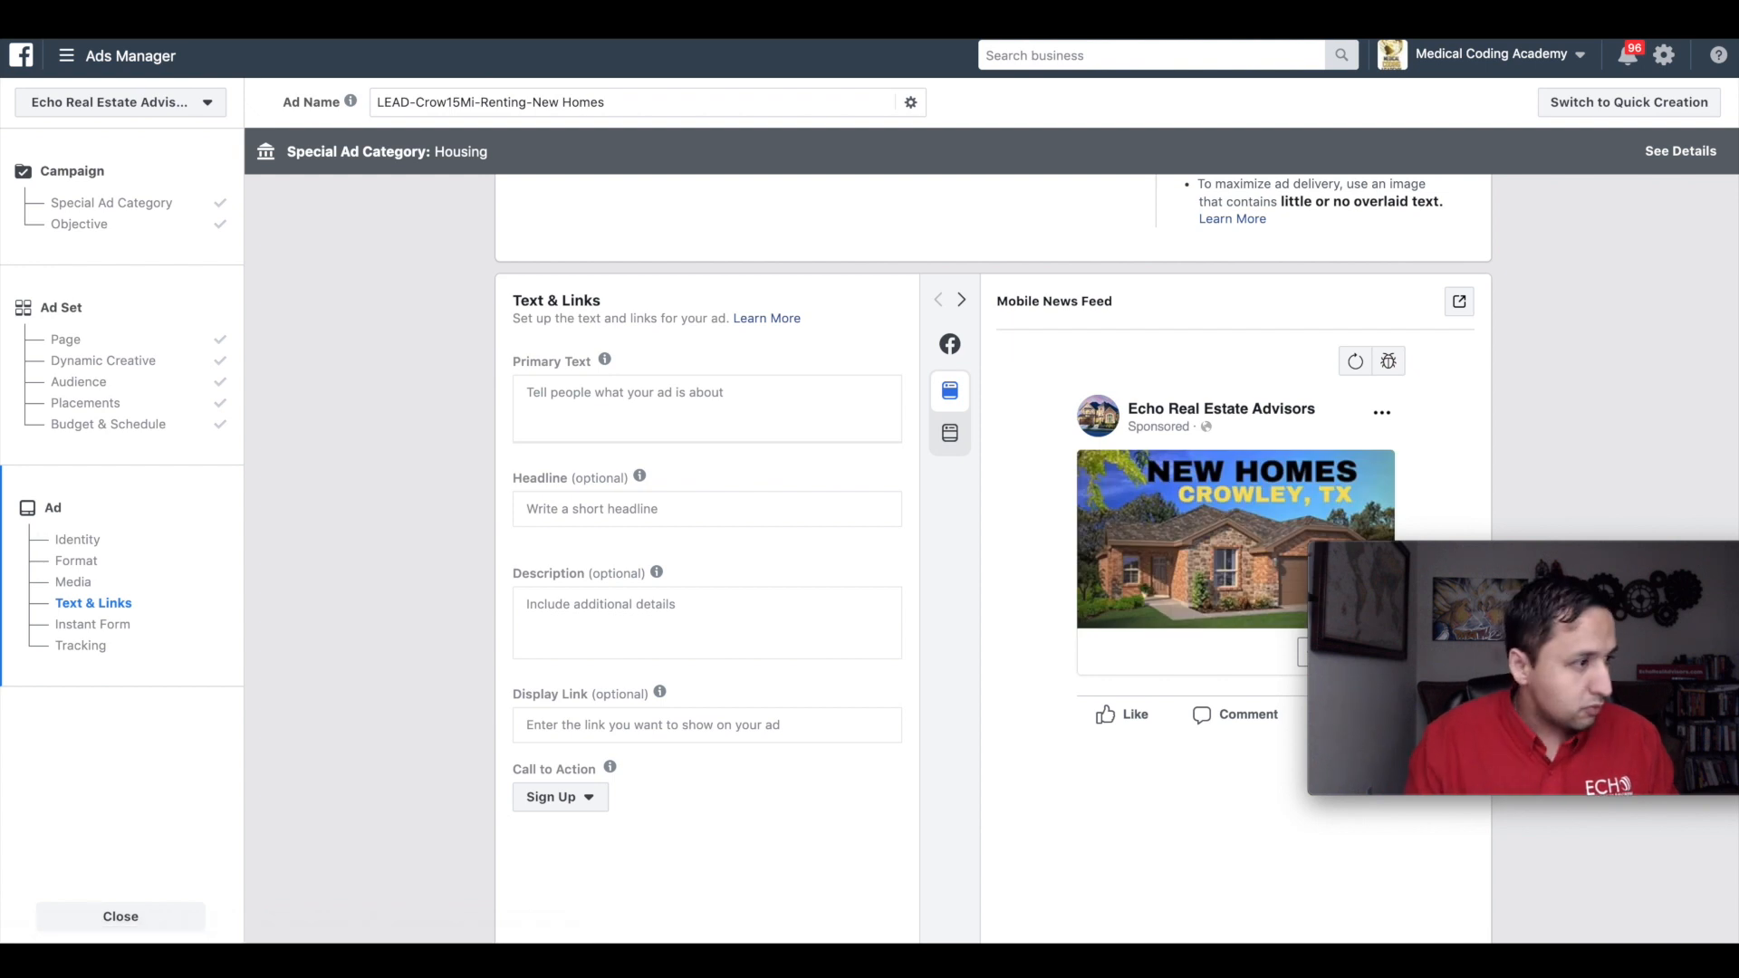
{"action": "left_click", "coordinate": [566, 413]}
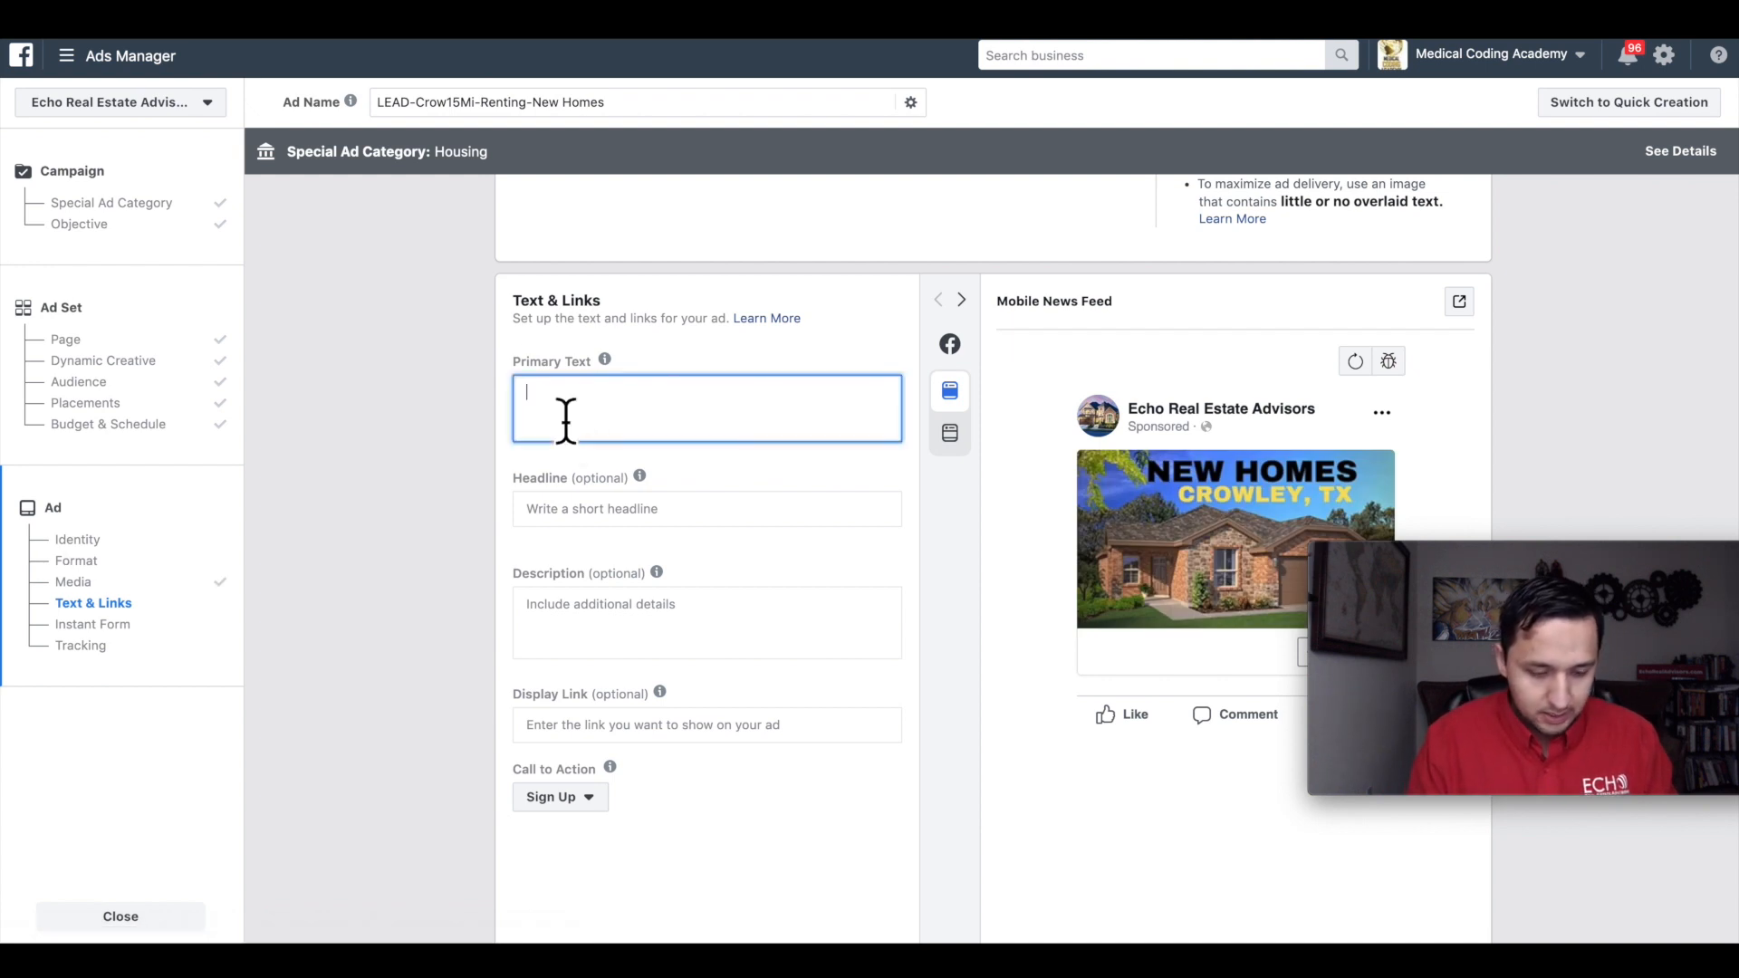
{"action": "type", "text": "‼ Attention: Crowley Home Buyers ‼  Stunning BRAND NEW Homes, in desirable Crowley, just discounted by $4,000-$22,865‼"}
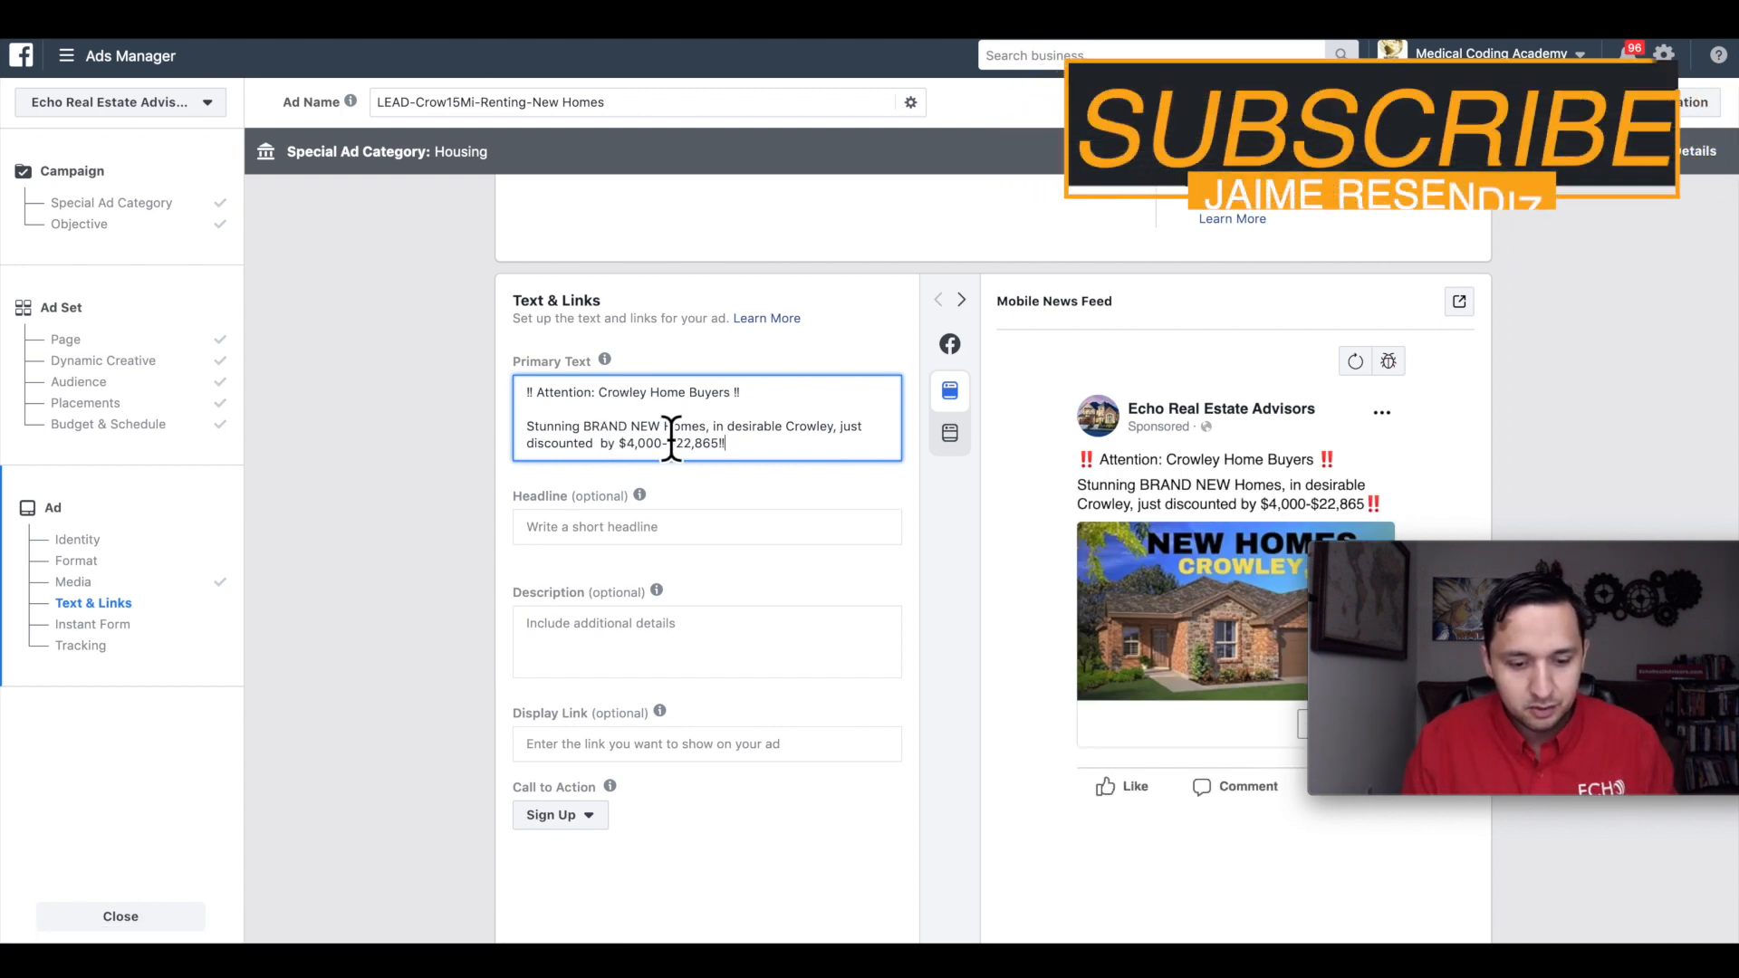
{"action": "left_click", "coordinate": [599, 443]}
{"action": "key", "text": "BackSpace"}
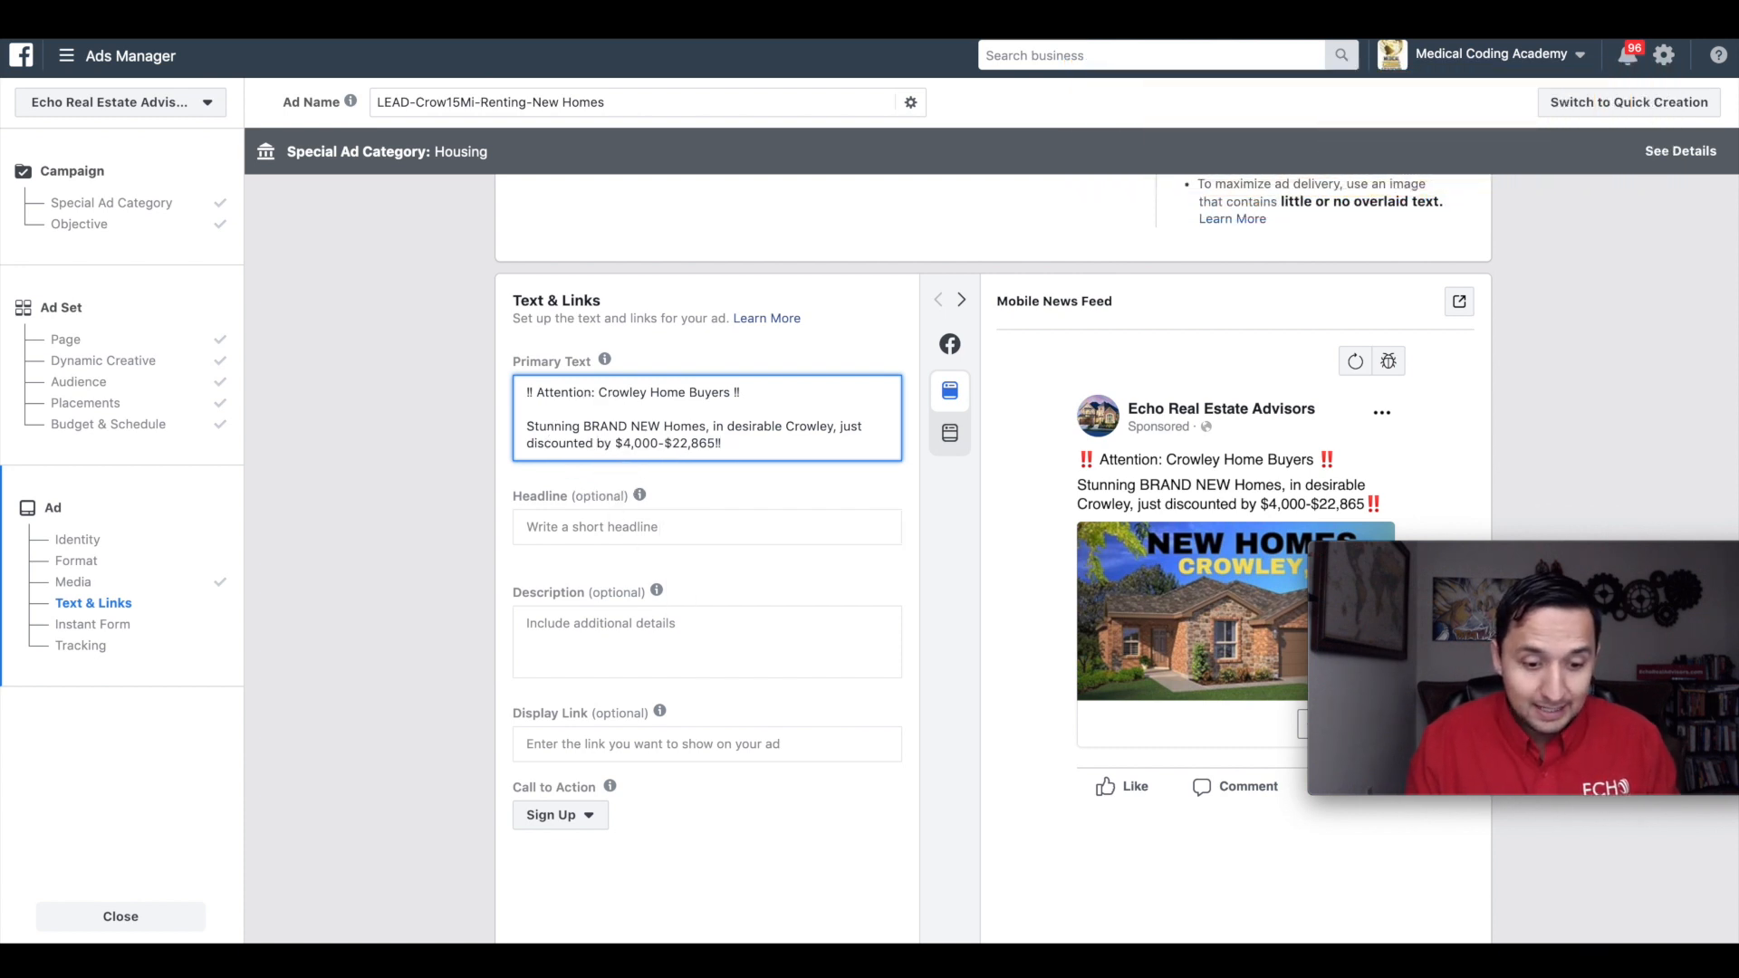
Step: Set the ad's headline to "Crowley New Homes"
{"action": "left_click", "coordinate": [664, 542]}
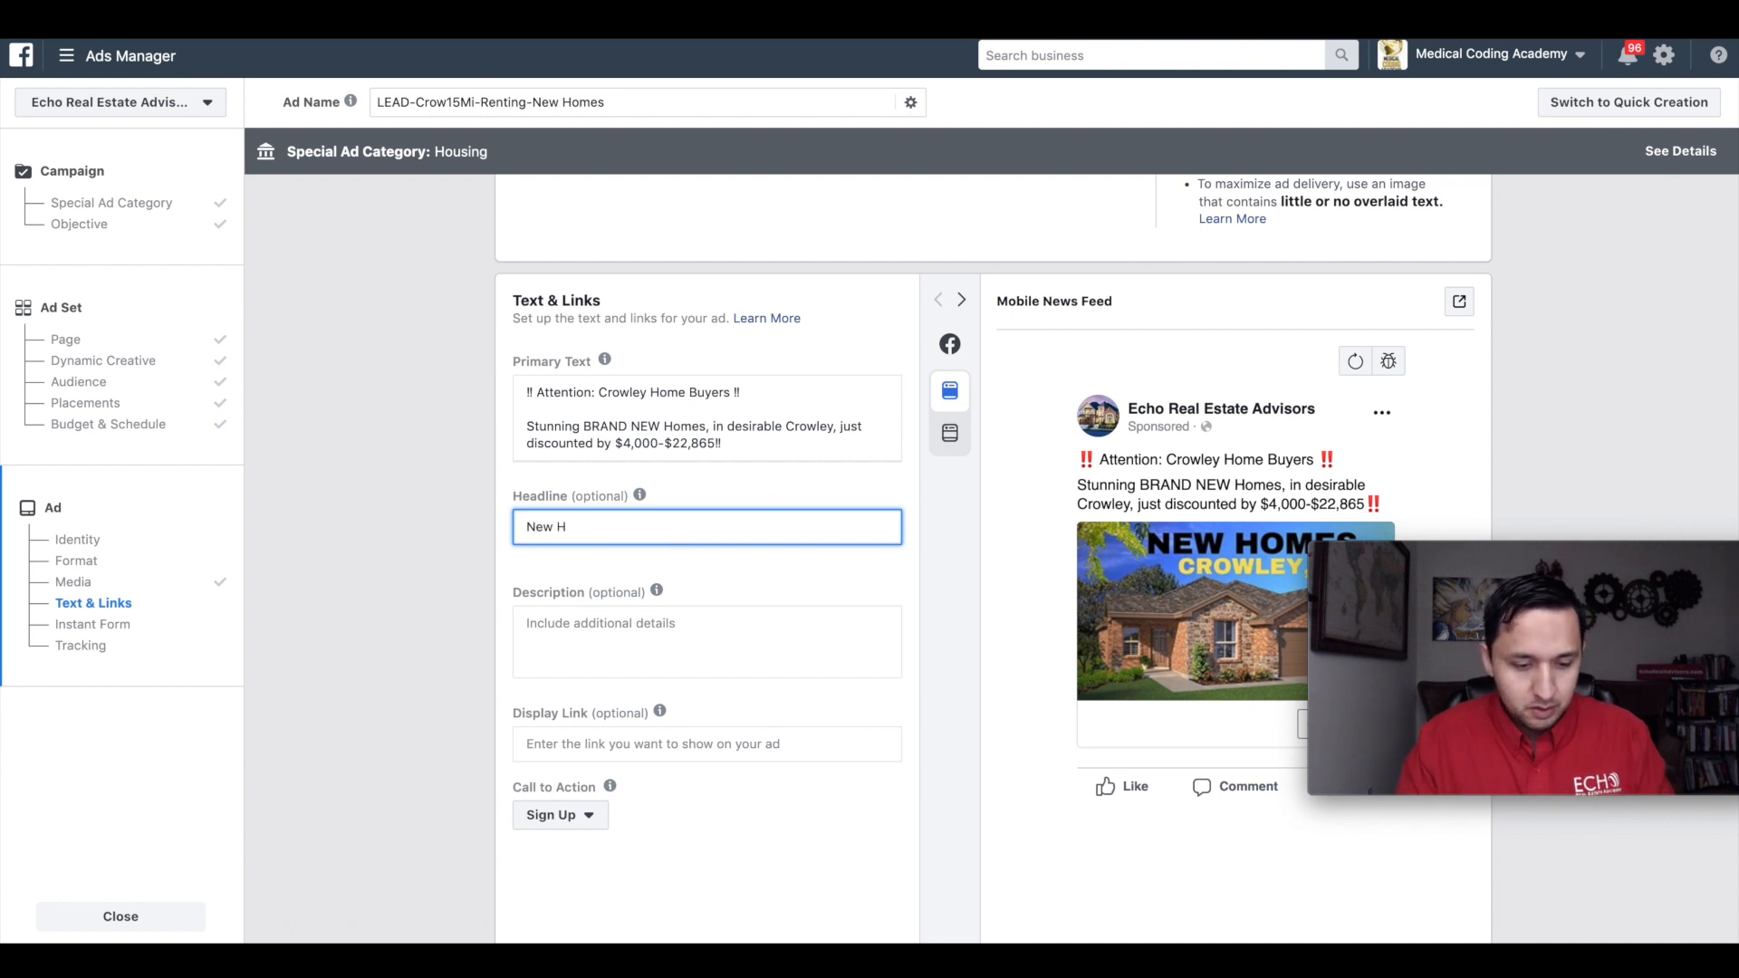
{"action": "type", "text": "Crw"}
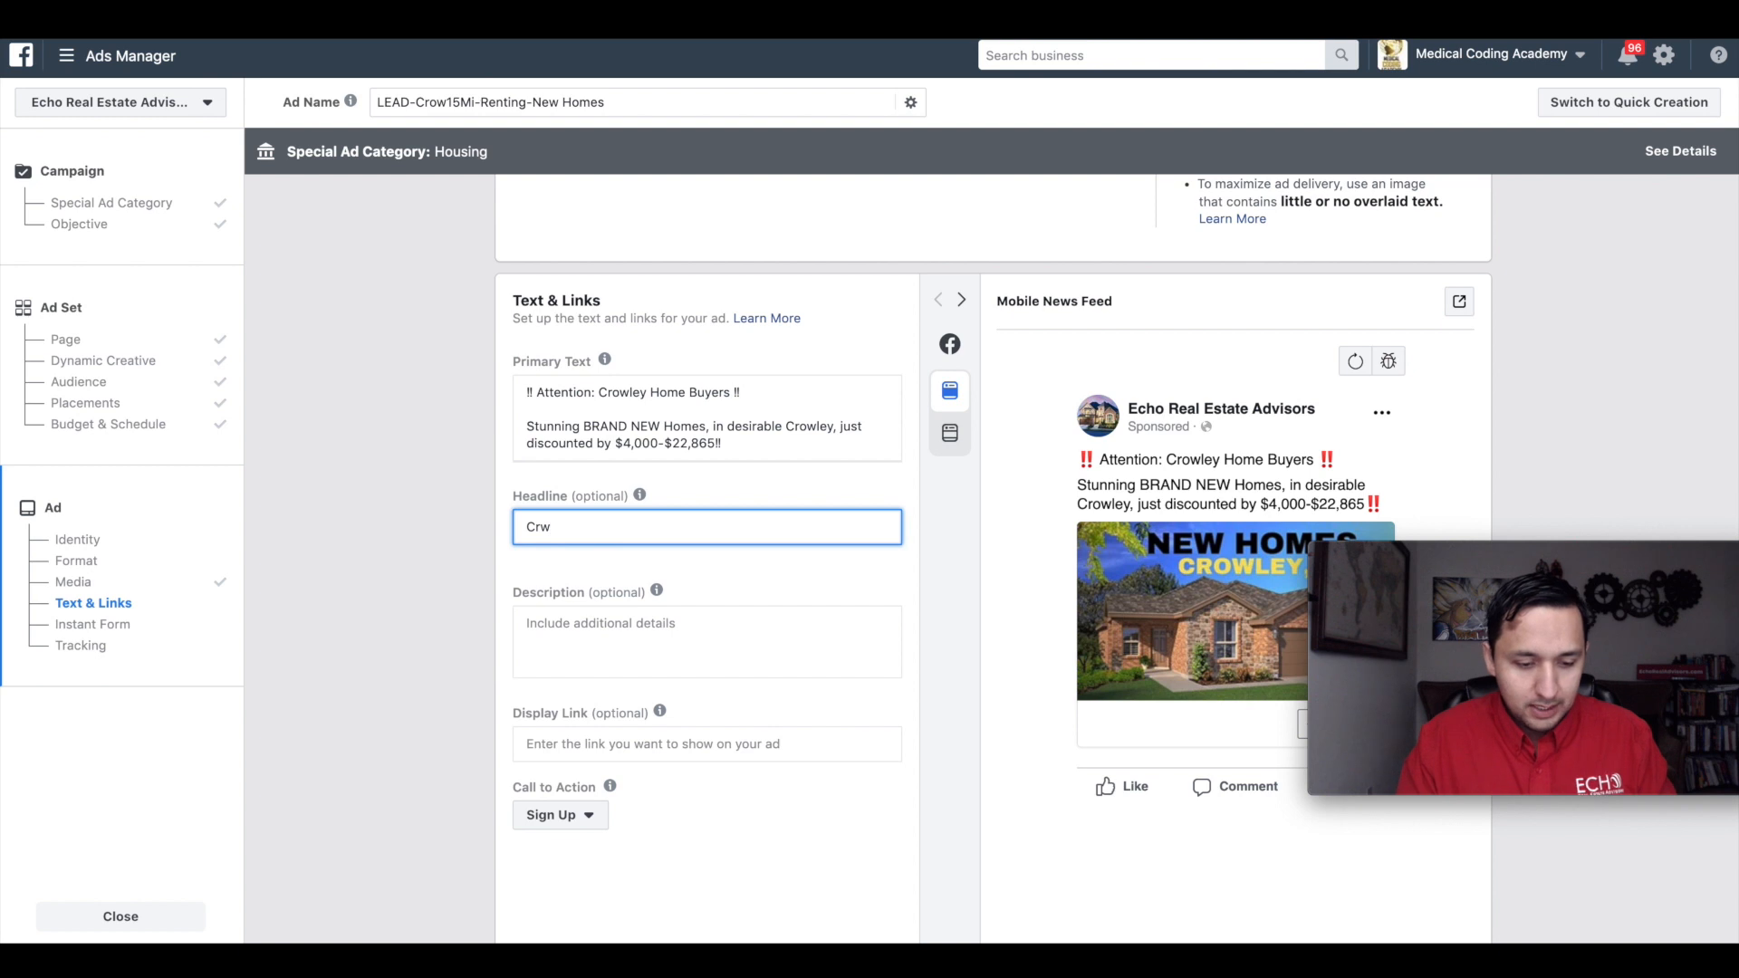
{"action": "key", "text": "BackSpace"}
{"action": "type", "text": "owley New Homes"}
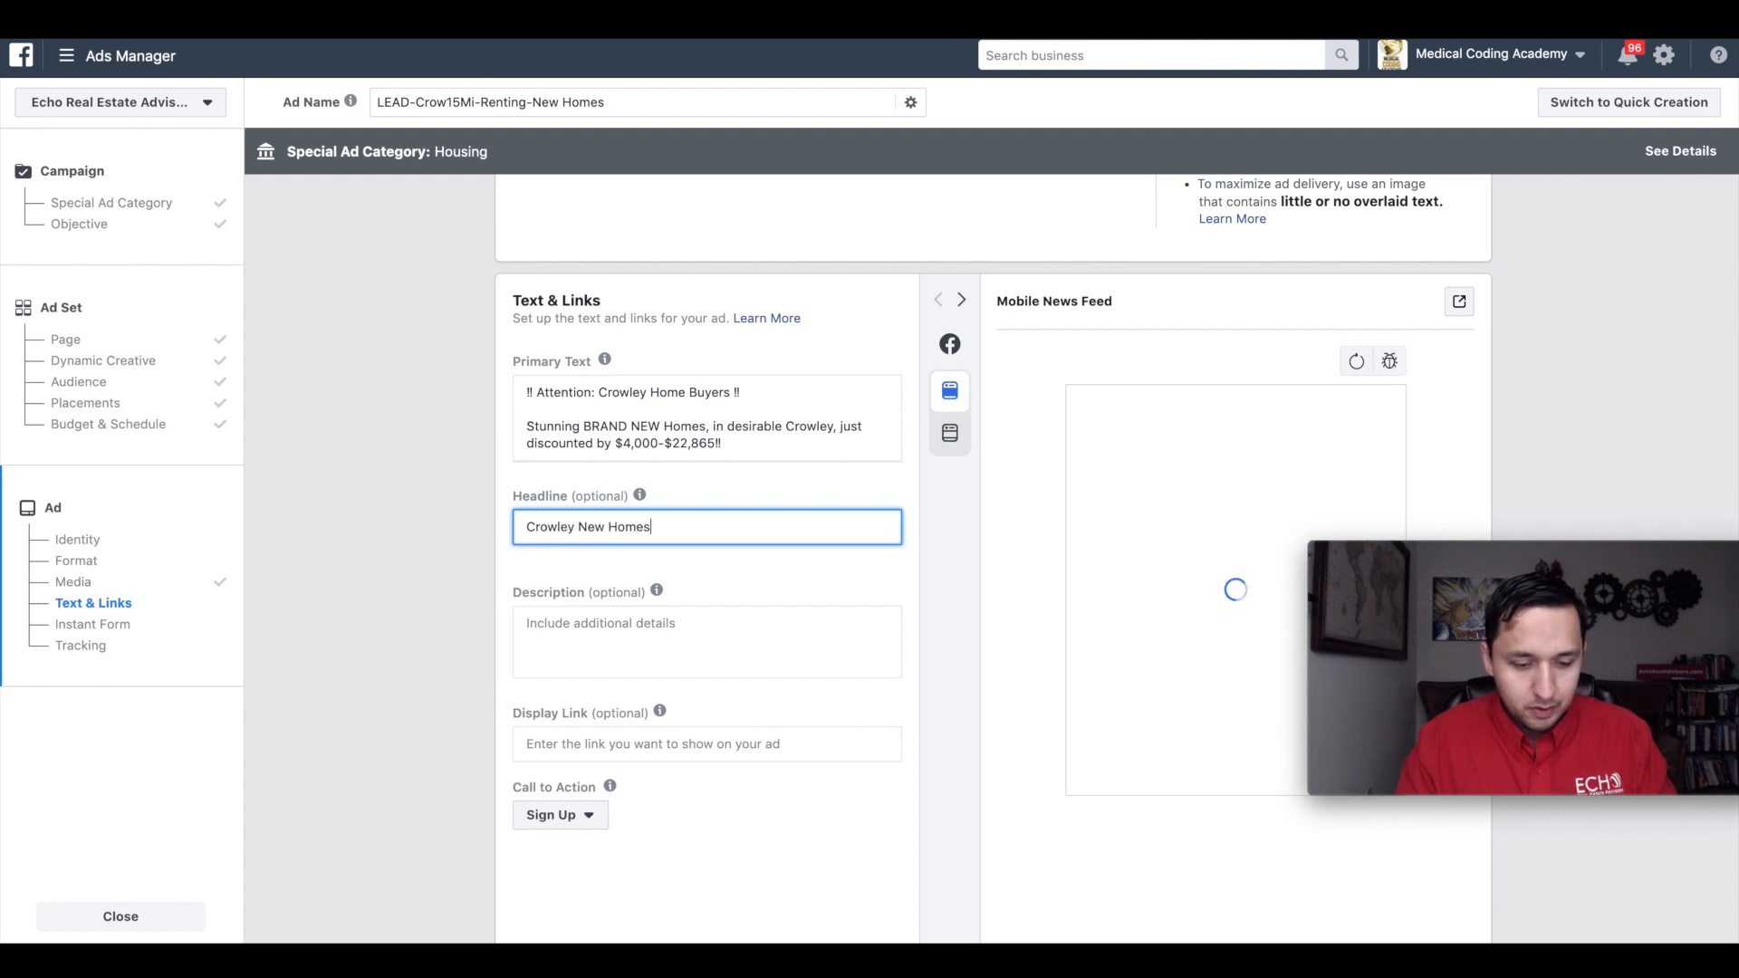
Step: Set the ad's description to "Final Phase"
{"action": "left_click", "coordinate": [600, 643]}
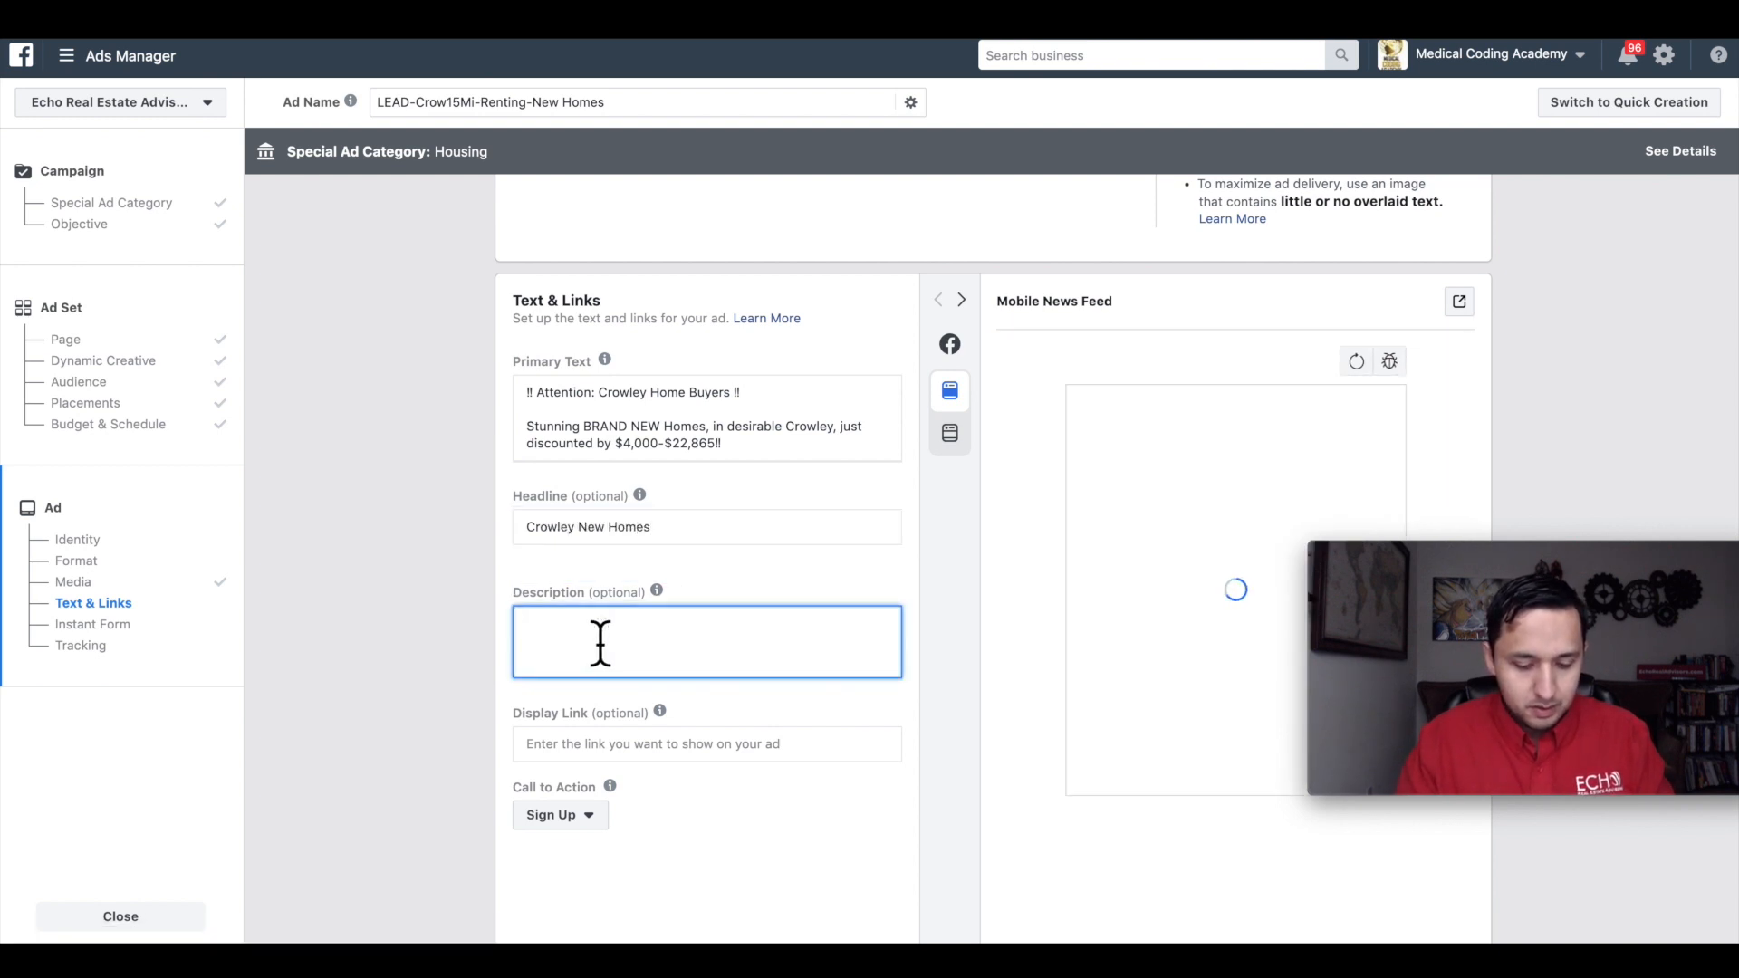
{"action": "type", "text": "Limited"}
{"action": "key", "text": "BackSpace"}
{"action": "key", "text": "BackSpace"}
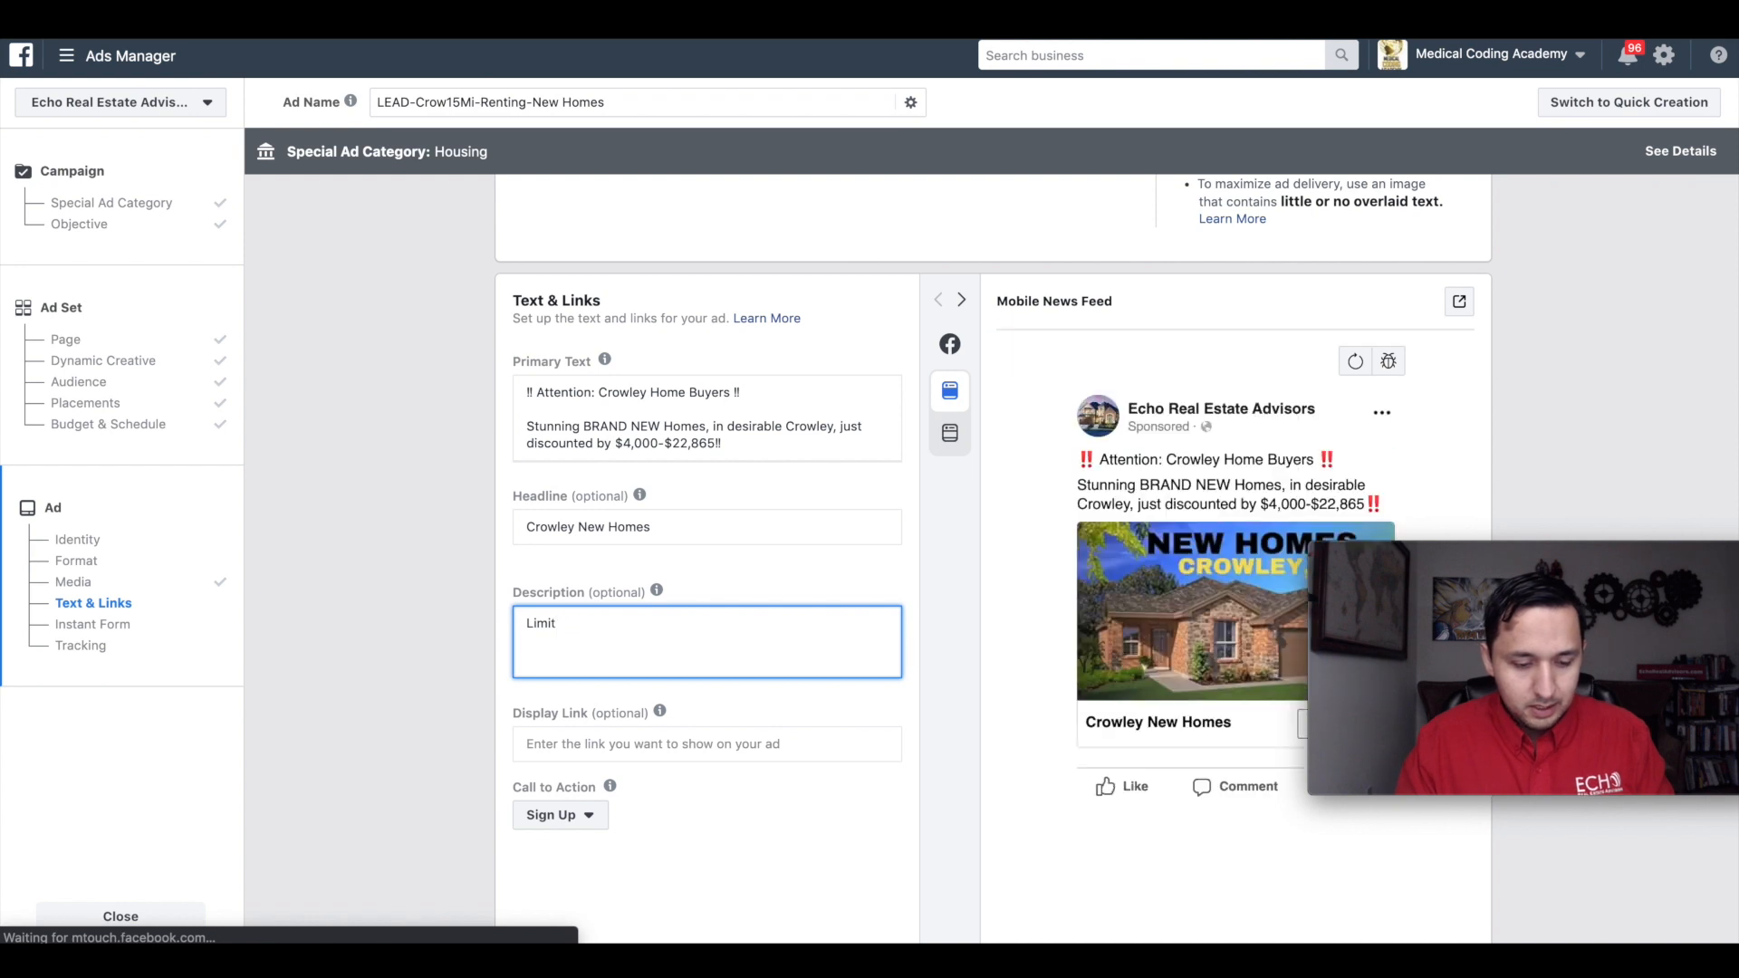
{"action": "key", "text": "BackSpace"}
{"action": "key", "text": "BackSpace"}
{"action": "key", "text": "BackSpace"}
{"action": "key", "text": "BackSpace"}
{"action": "key", "text": "BackSpace"}
{"action": "type", "text": "Final Ph"}
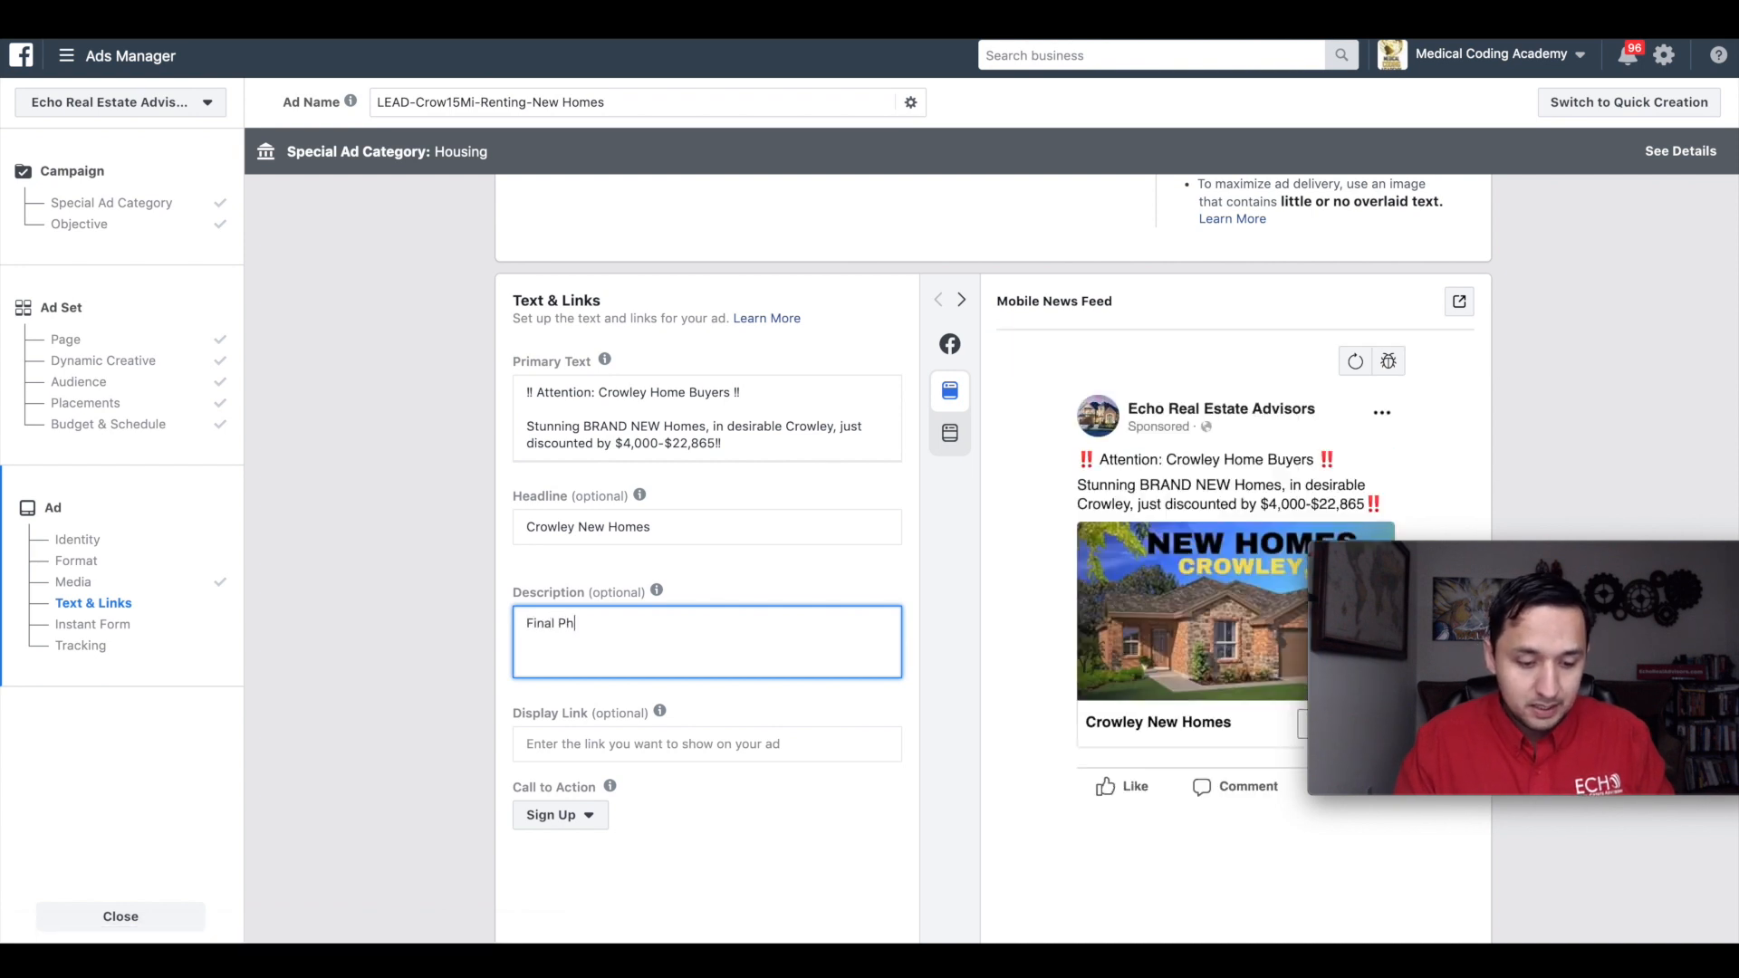
{"action": "type", "text": "ase"}
{"action": "left_click", "coordinate": [547, 634]}
{"action": "key", "text": "BackSpace"}
{"action": "key", "text": "BackSpace"}
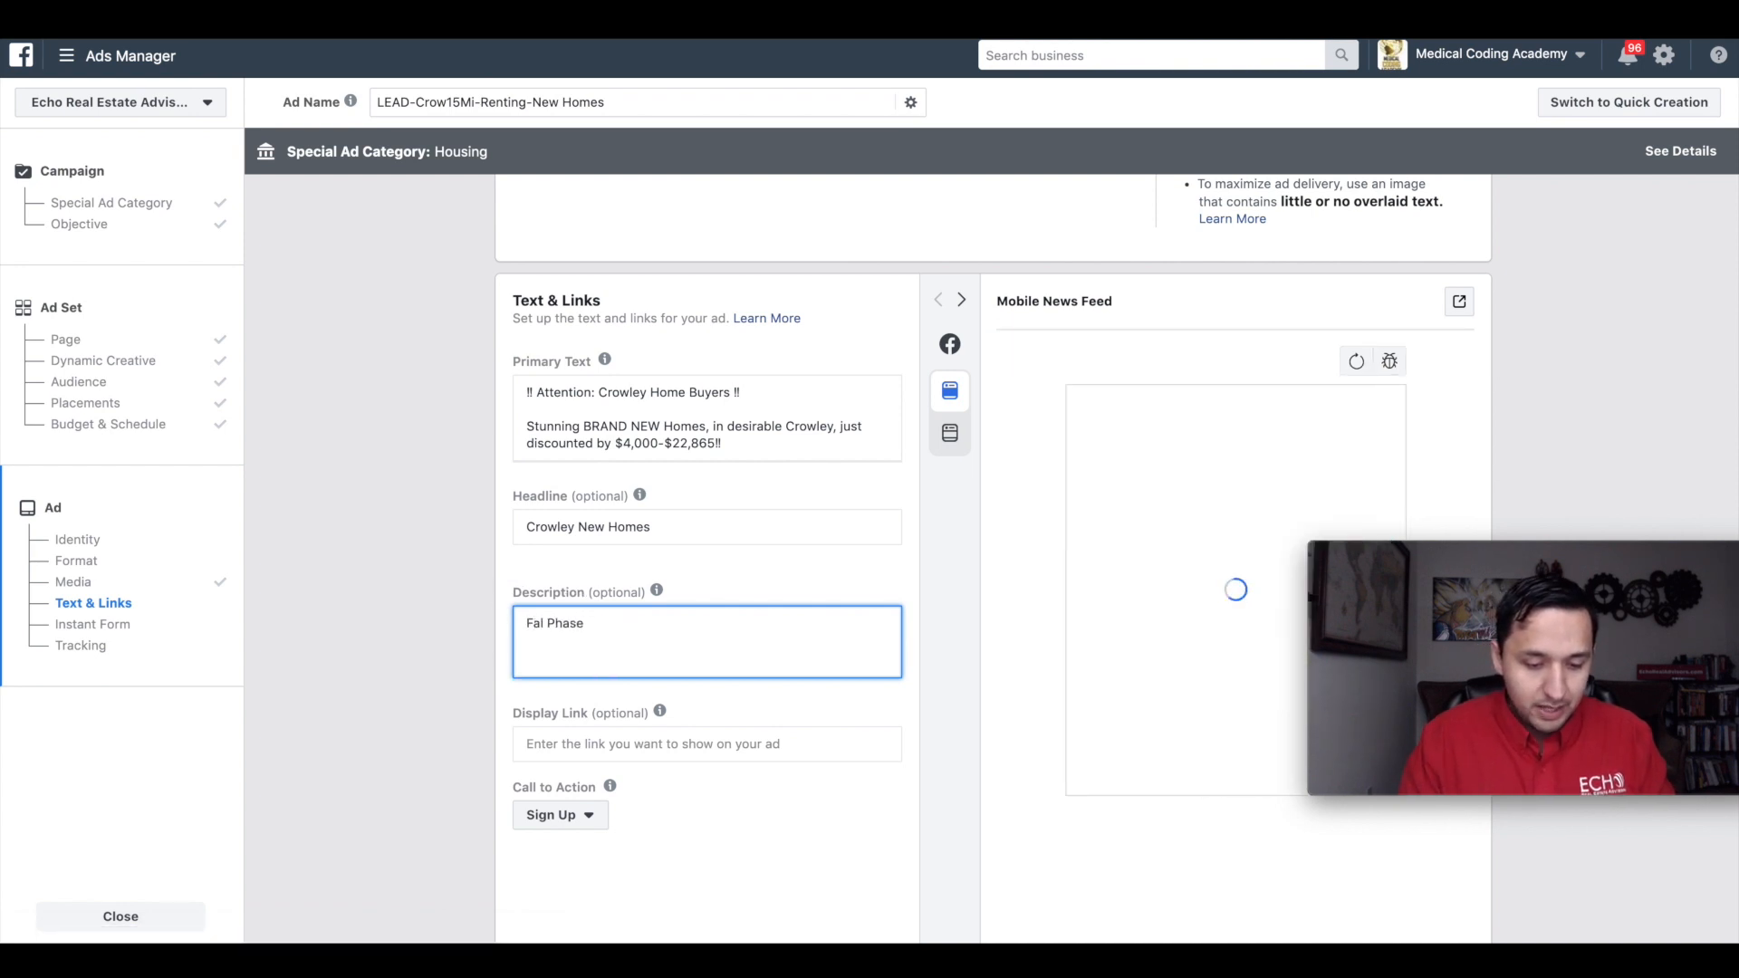
{"action": "type", "text": "in"}
Step: Change the ad's call to action to "Learn More"
{"action": "scroll", "coordinate": [613, 649], "scroll_direction": "down", "scroll_amount": 2}
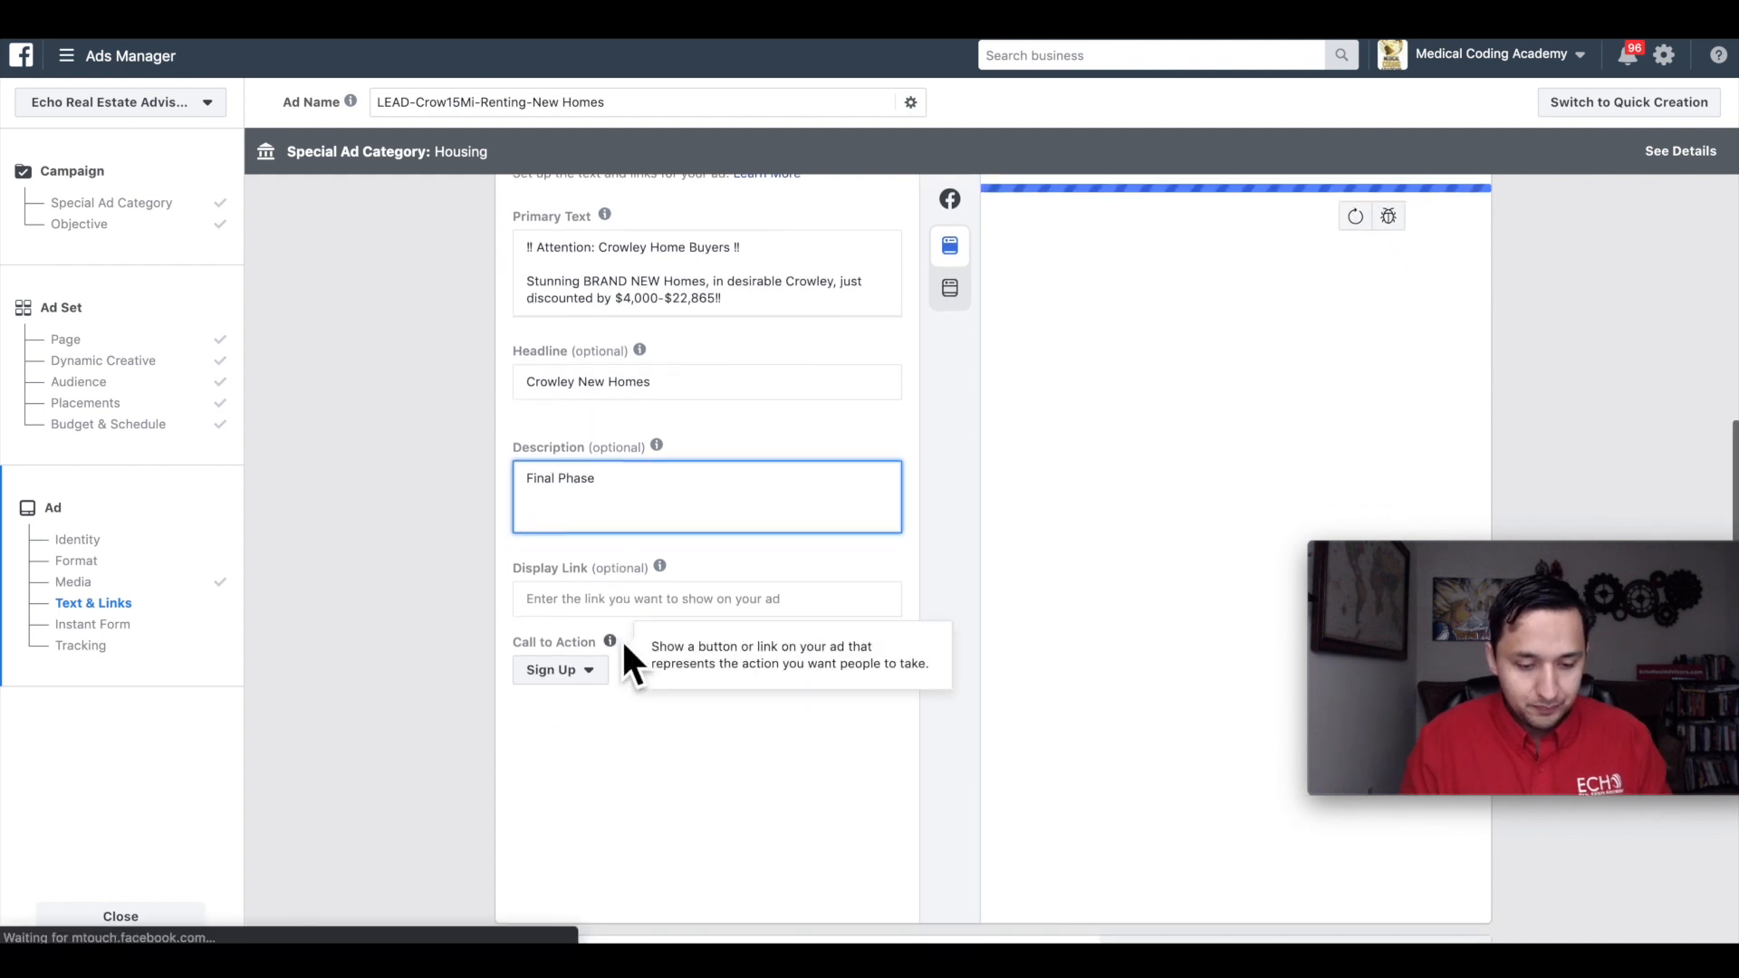
{"action": "scroll", "coordinate": [621, 638], "scroll_direction": "down", "scroll_amount": 1}
{"action": "left_click", "coordinate": [557, 593]}
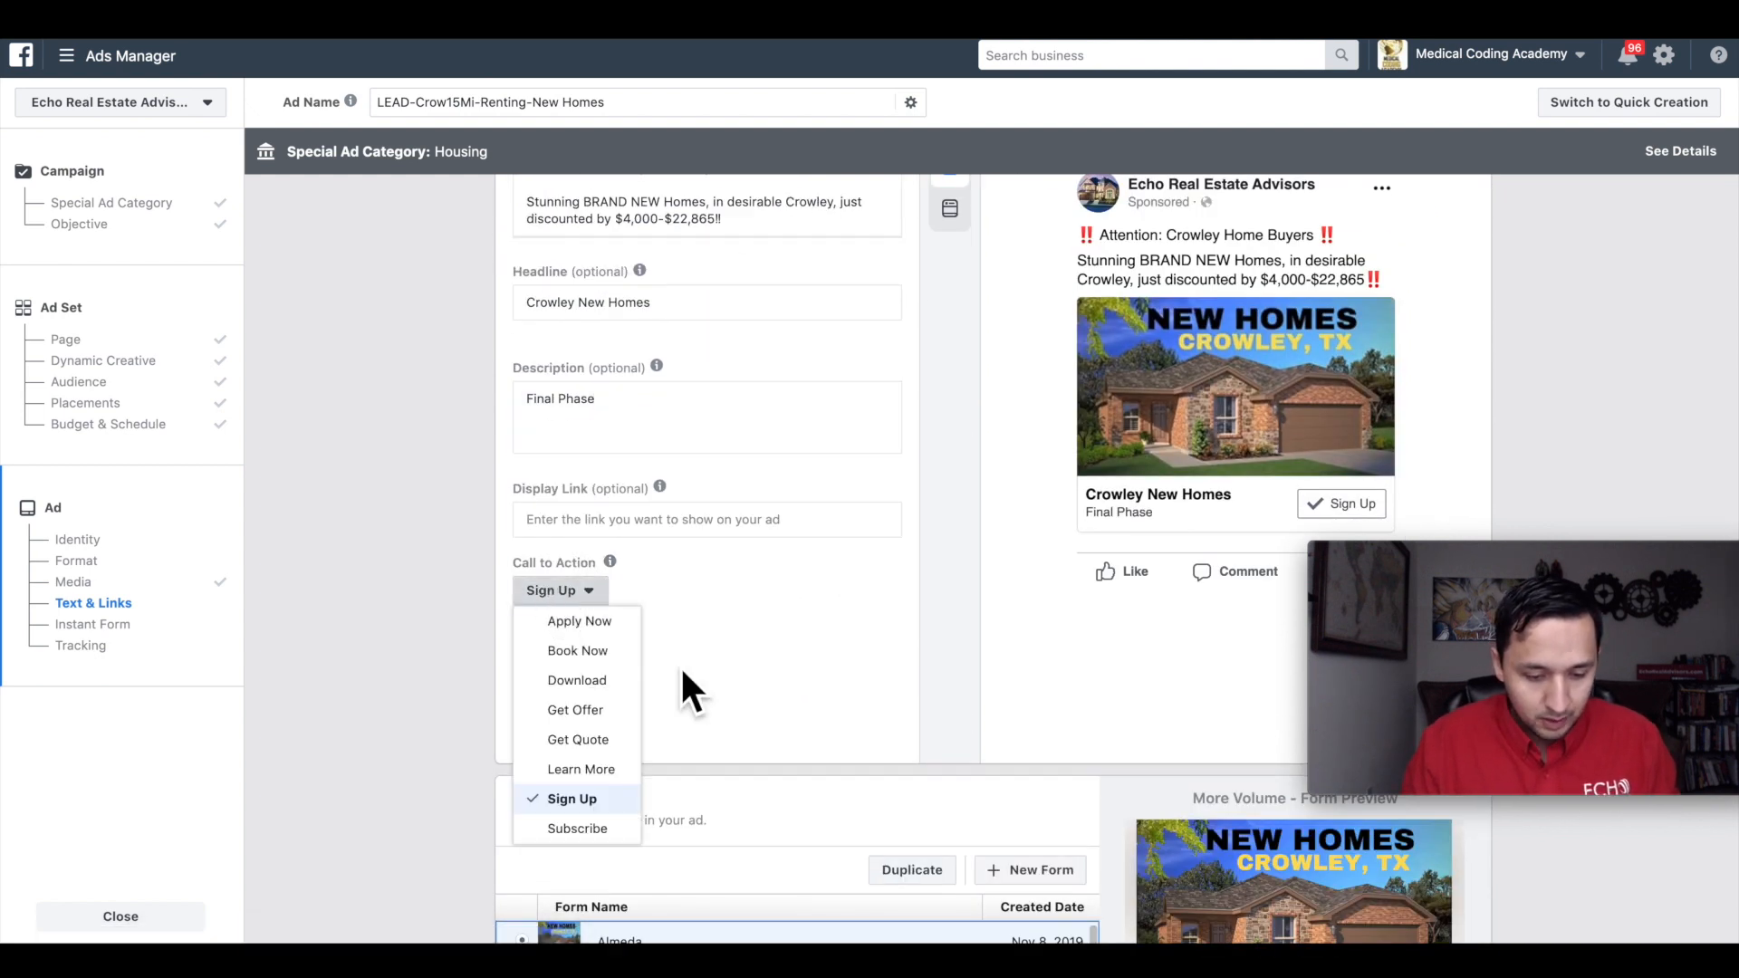
{"action": "left_click", "coordinate": [611, 770]}
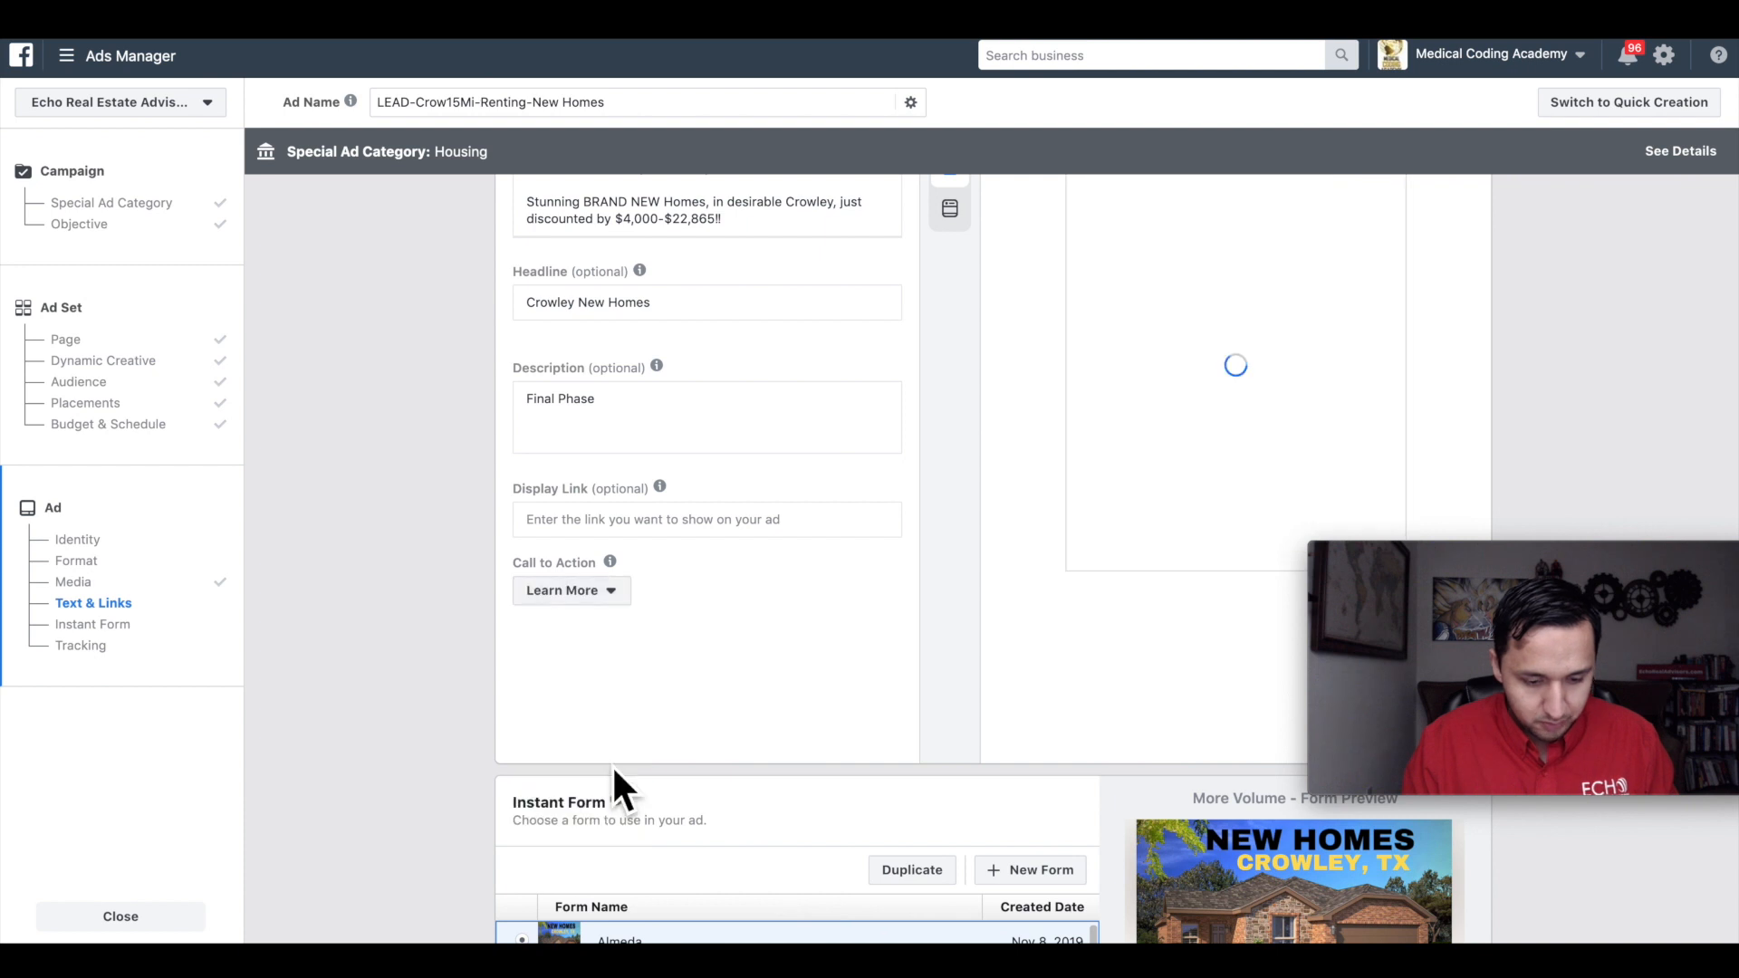
Step: Choose the instant form "Crowley New Construction Community - NEW Buyer Incenti..." created Sep 13, 2019 for the ad
{"action": "scroll", "coordinate": [415, 643], "scroll_direction": "down", "scroll_amount": 4}
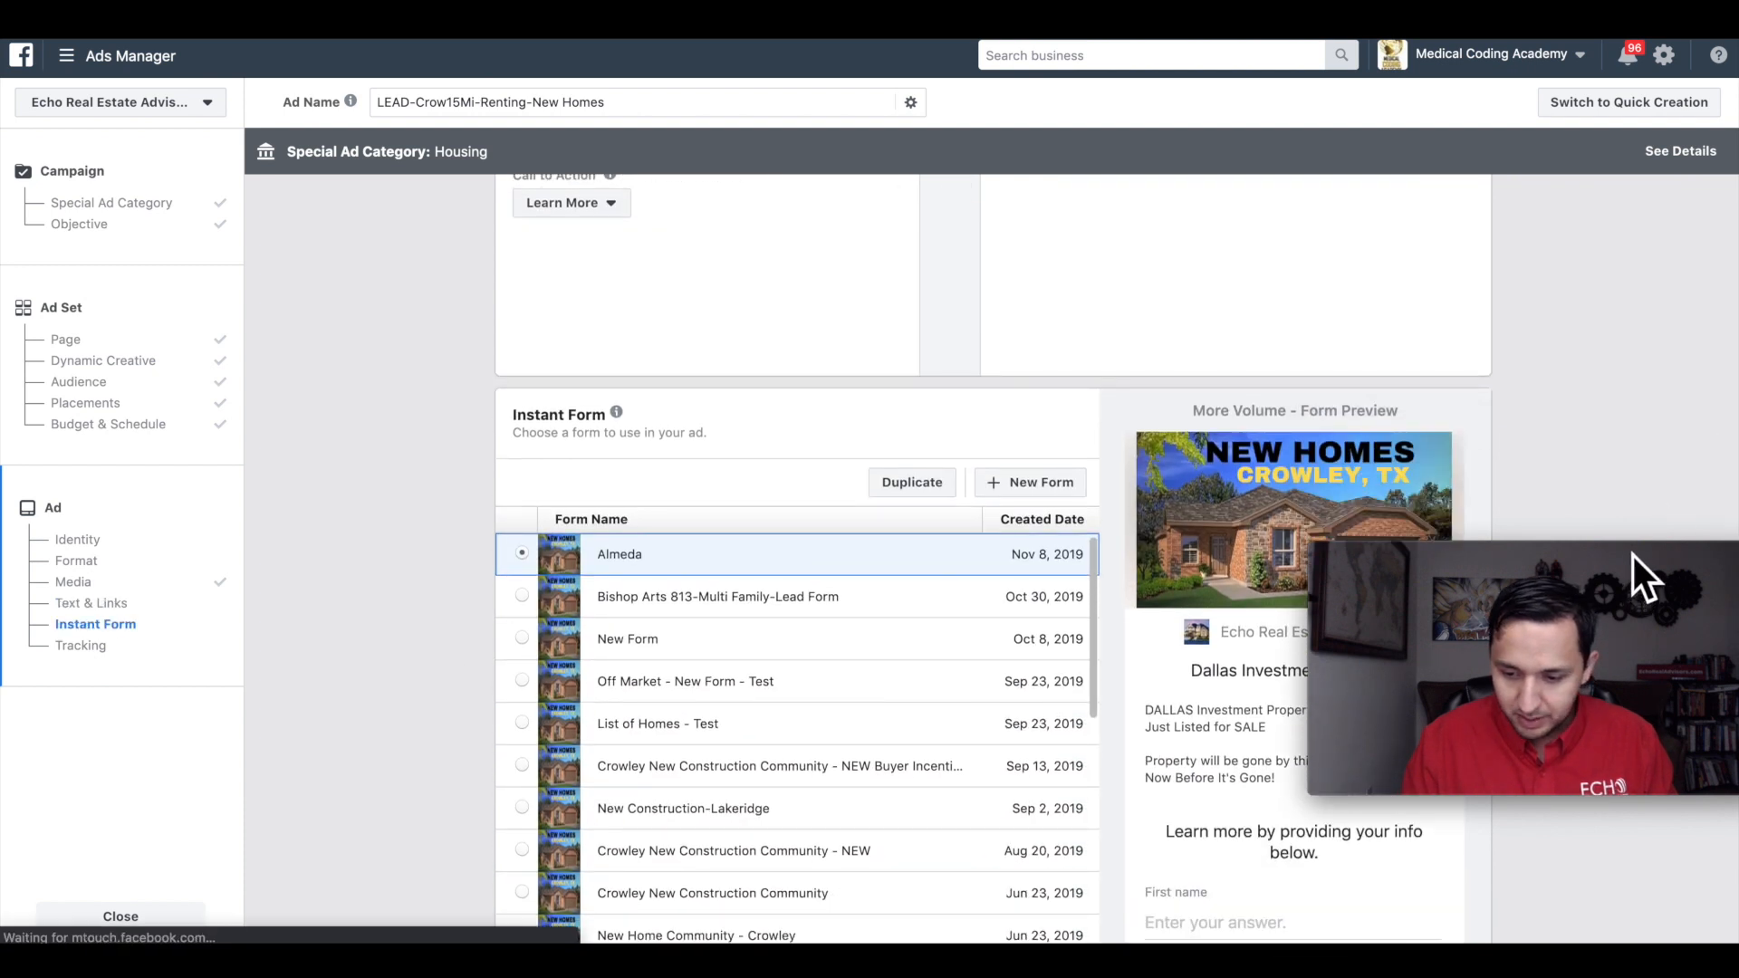
{"action": "scroll", "coordinate": [382, 665], "scroll_direction": "down", "scroll_amount": 1}
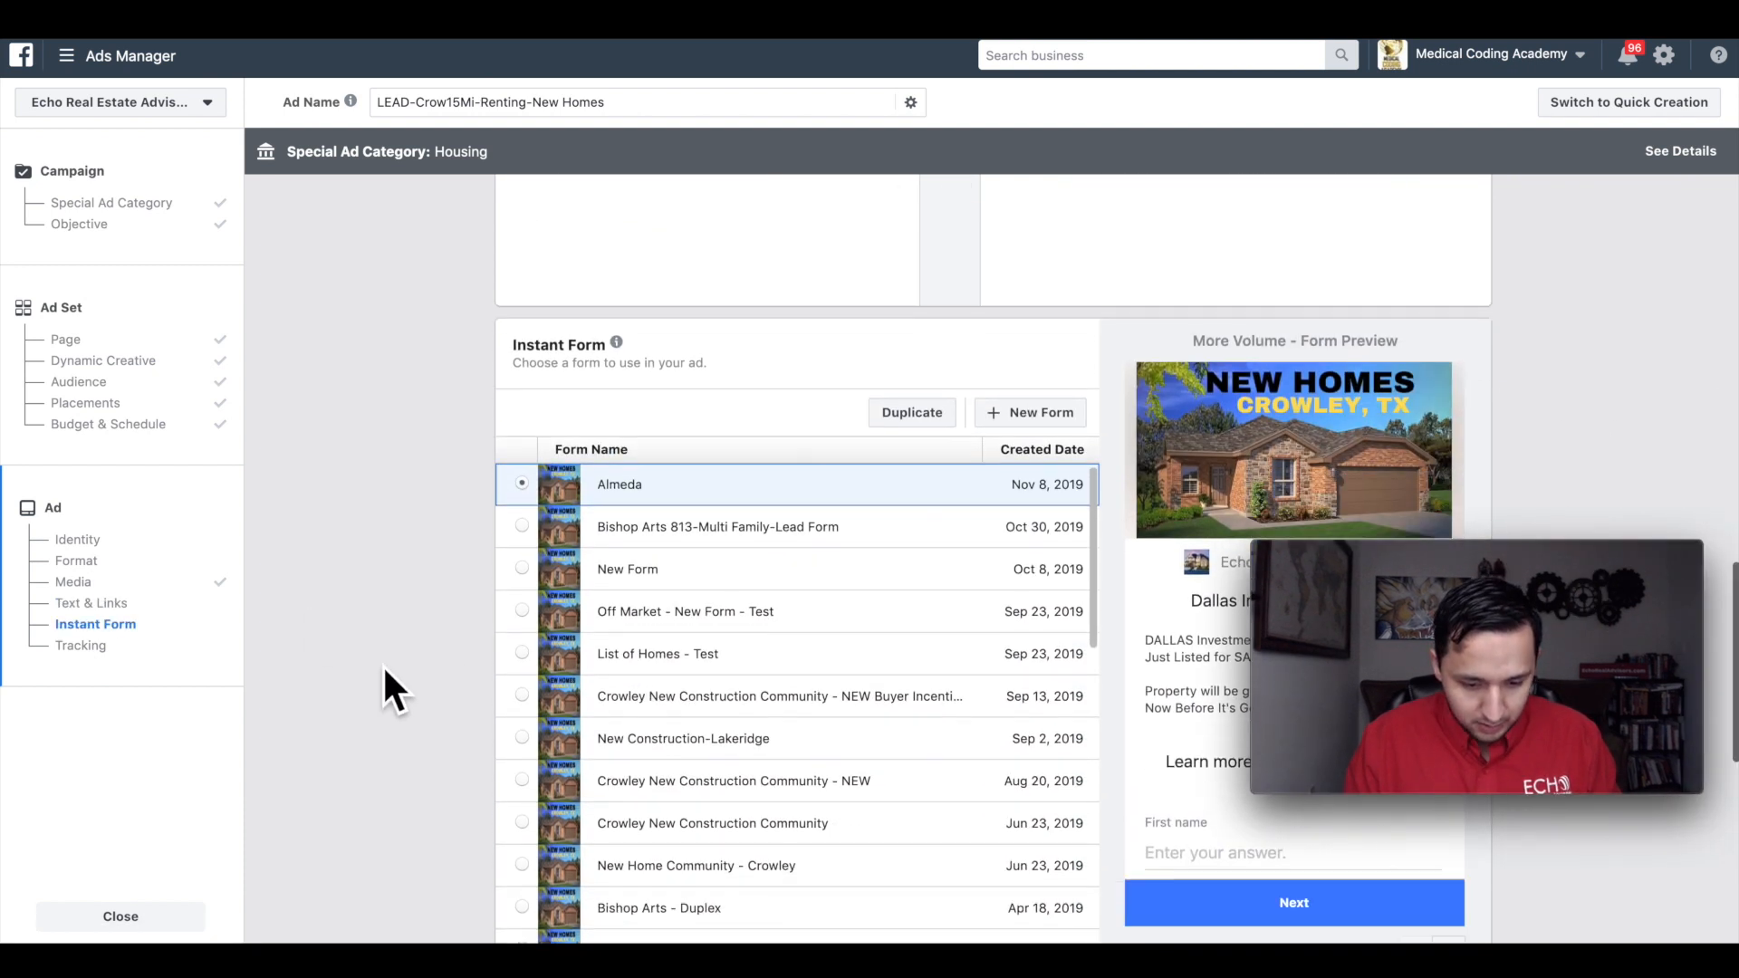
{"action": "scroll", "coordinate": [383, 665], "scroll_direction": "down", "scroll_amount": 1}
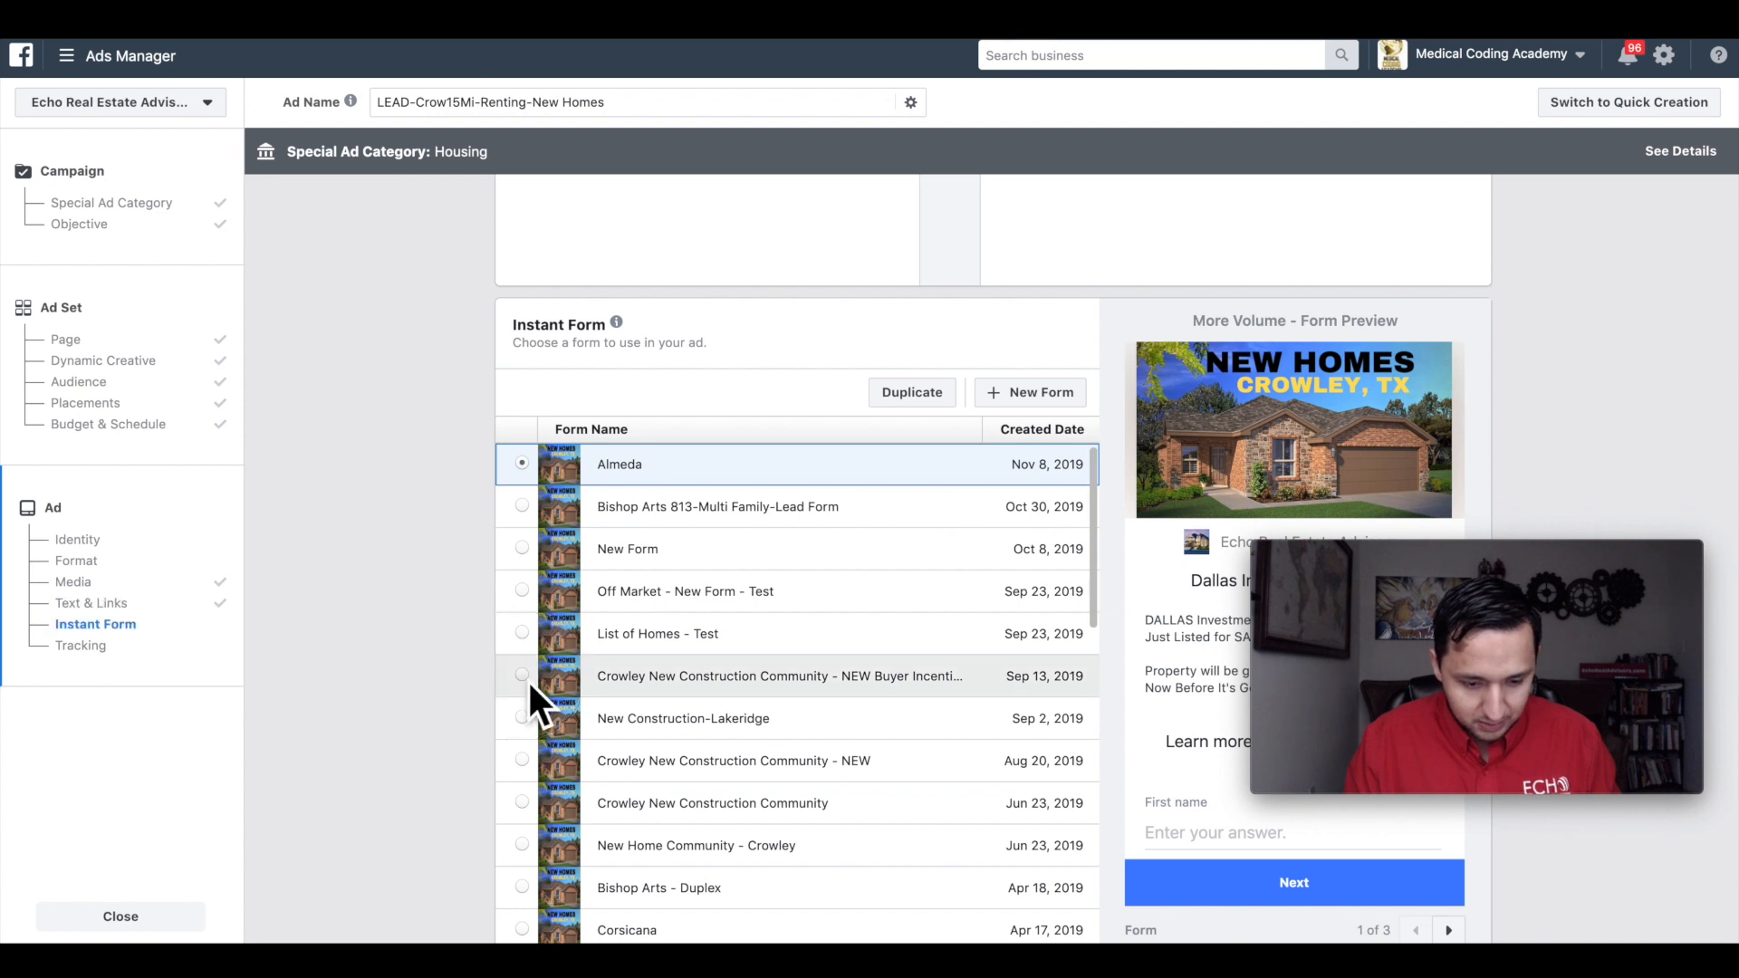
{"action": "left_click", "coordinate": [523, 676]}
Step: Review the tracking settings and the chosen form's preview, including its offer text, custom disclaimer and thank you screen
{"action": "scroll", "coordinate": [436, 565], "scroll_direction": "down", "scroll_amount": 4}
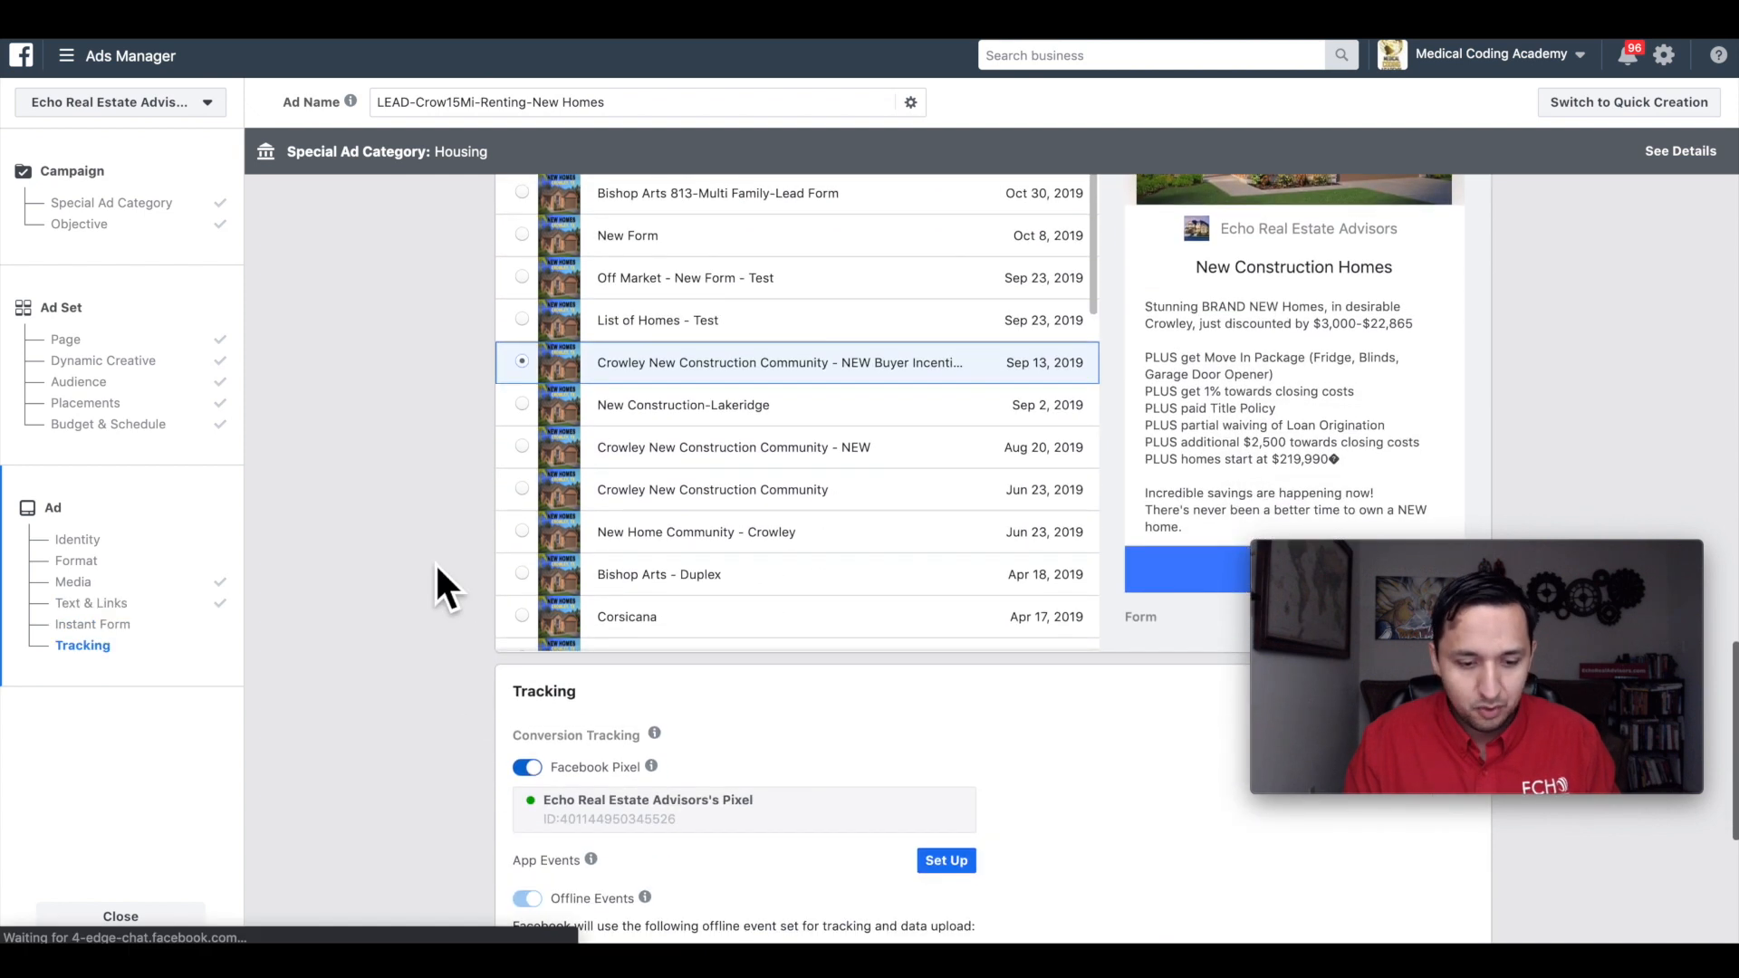
{"action": "scroll", "coordinate": [435, 561], "scroll_direction": "down", "scroll_amount": 4}
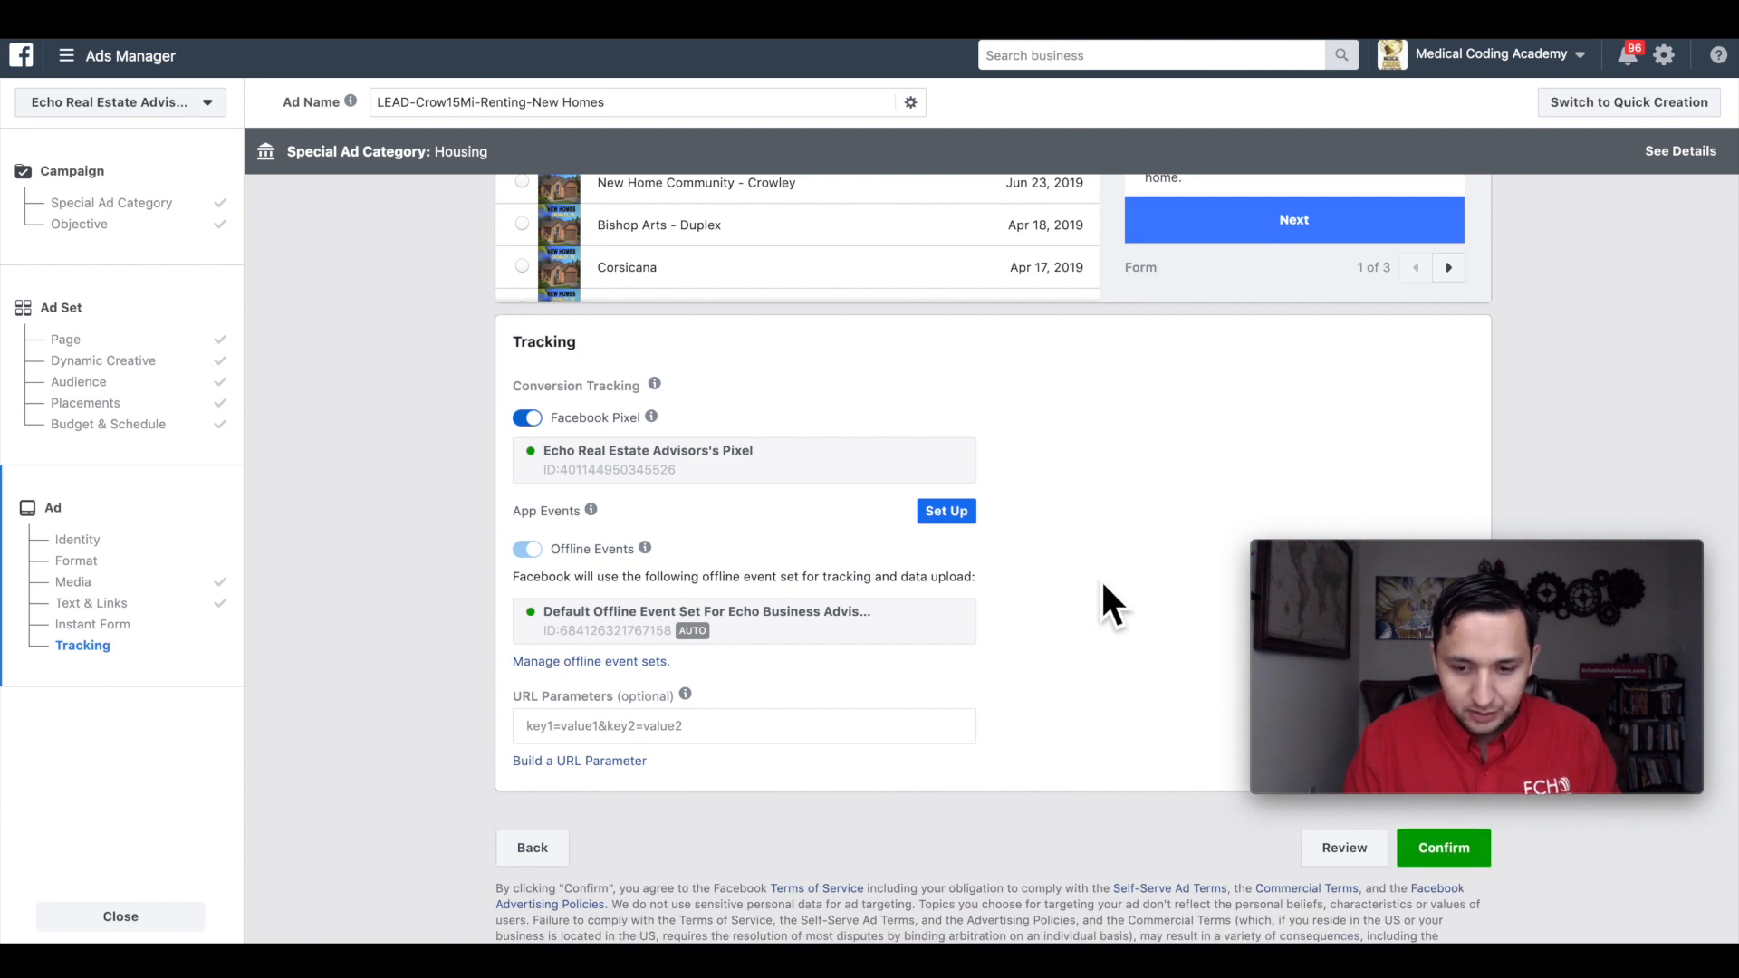
{"action": "scroll", "coordinate": [1103, 583], "scroll_direction": "up", "scroll_amount": 3}
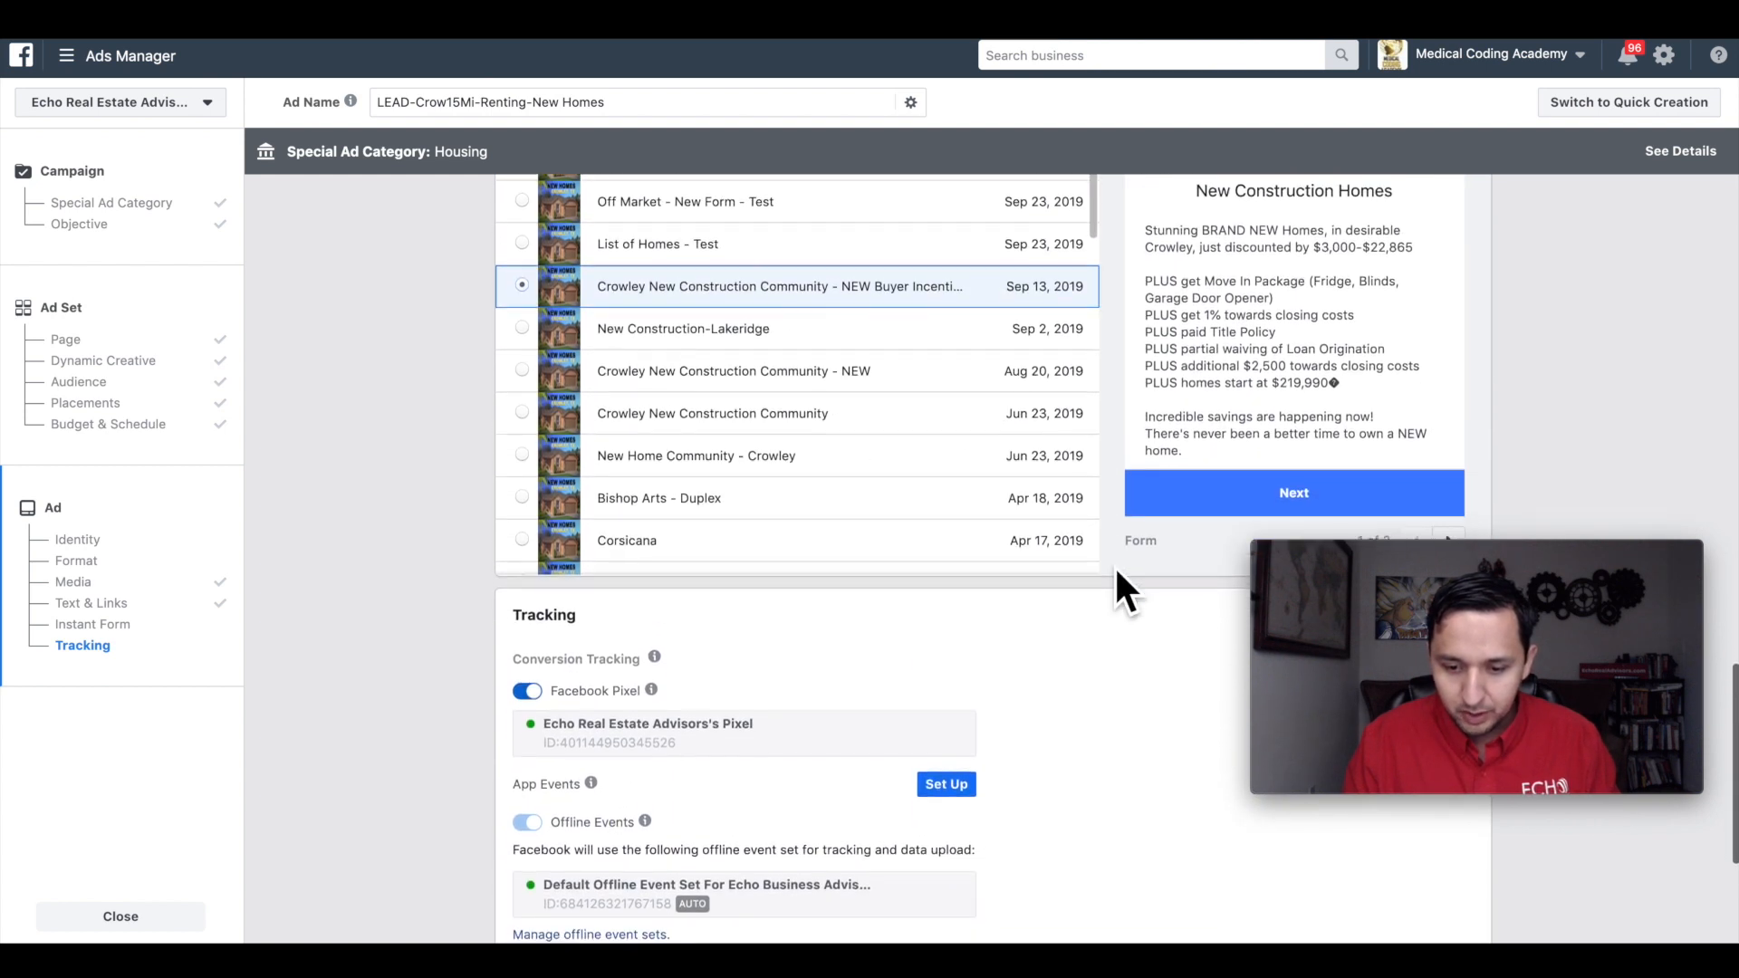
{"action": "scroll", "coordinate": [1219, 370], "scroll_direction": "down", "scroll_amount": 2}
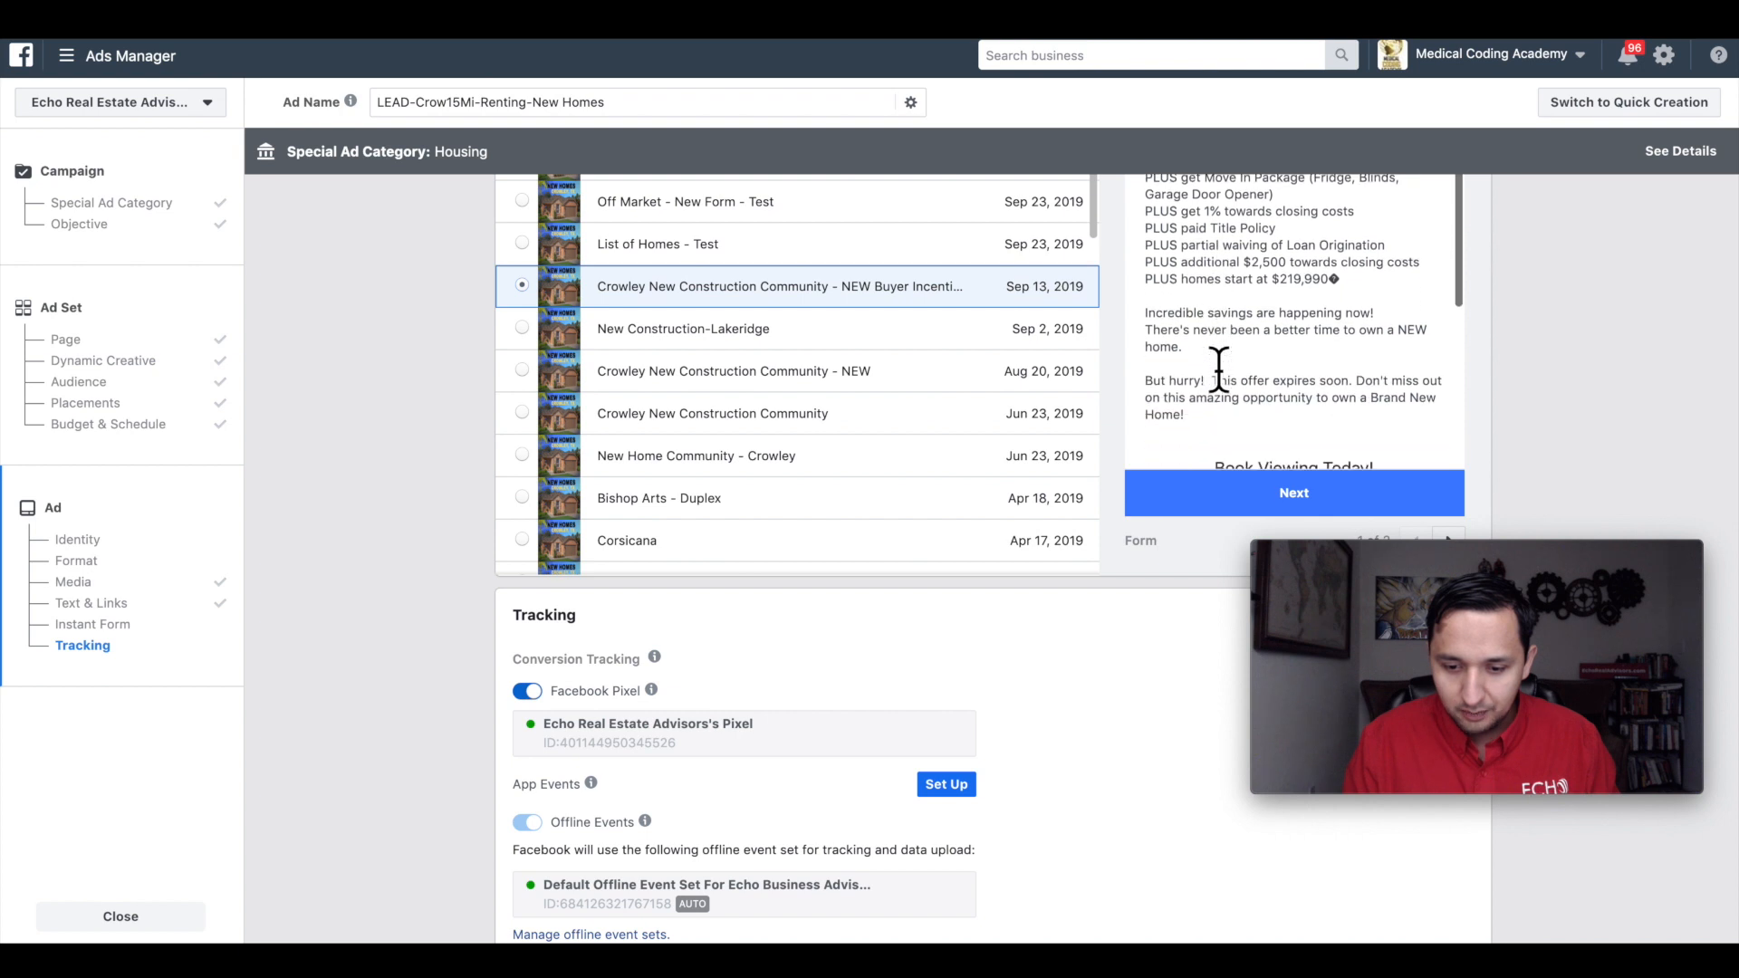
{"action": "scroll", "coordinate": [1549, 316], "scroll_direction": "down", "scroll_amount": 2}
{"action": "left_click", "coordinate": [1448, 438]}
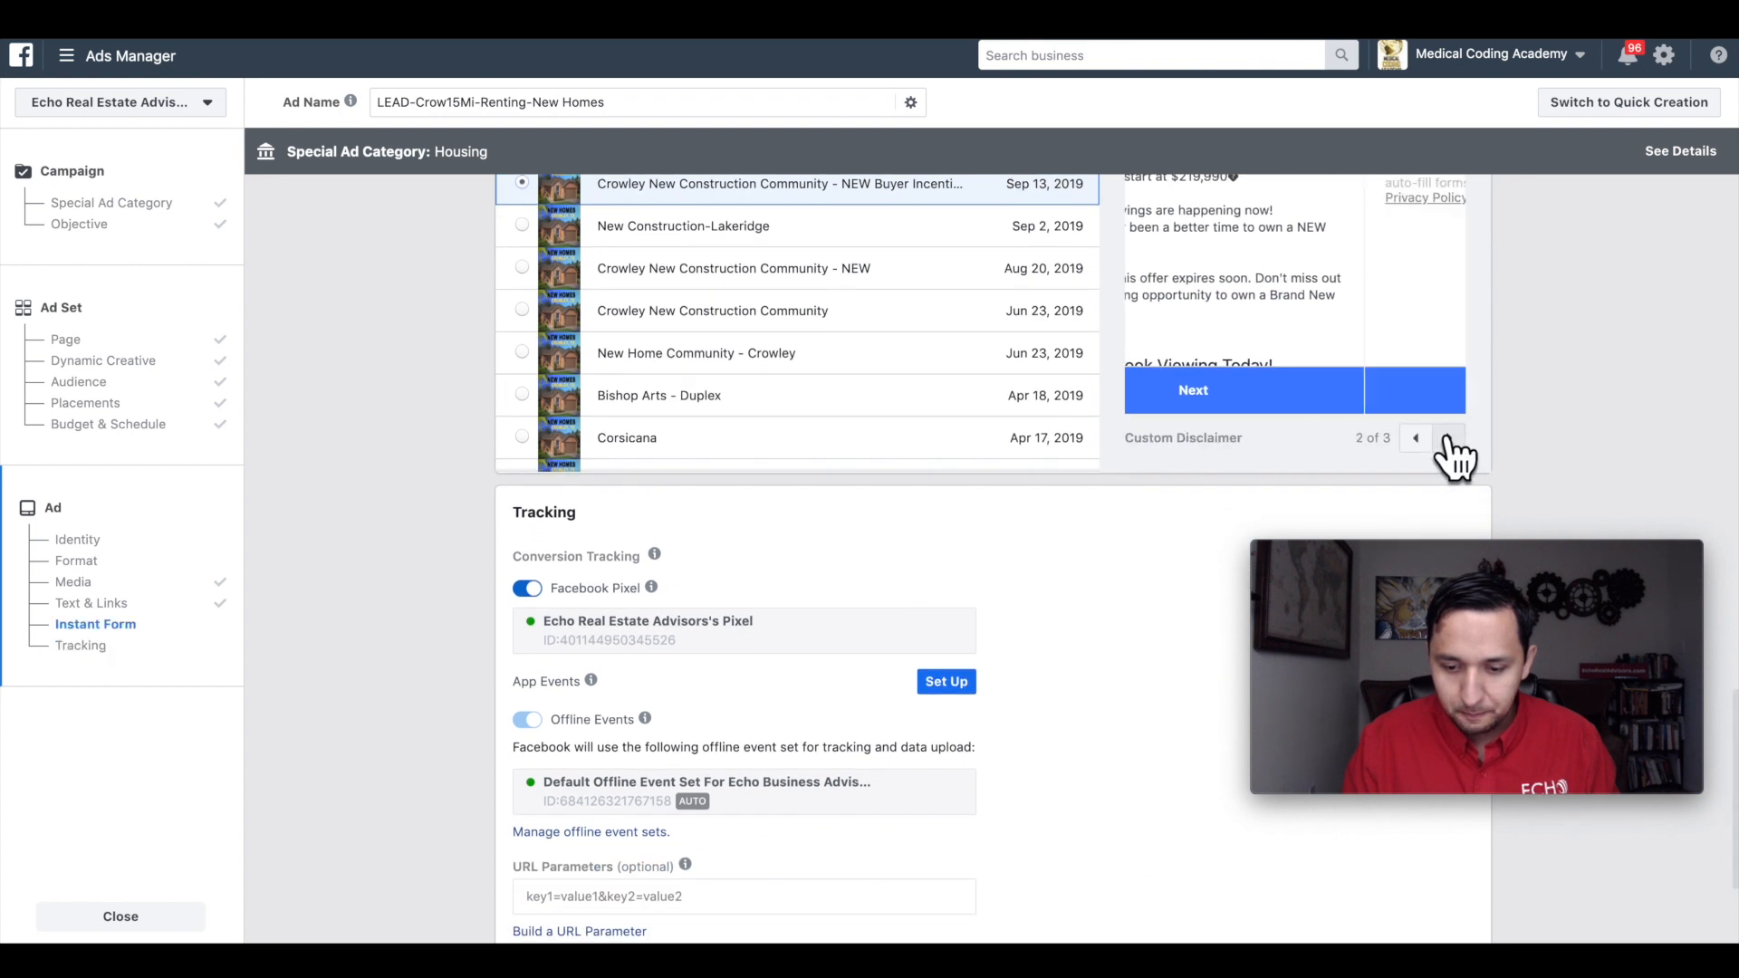
{"action": "scroll", "coordinate": [1518, 334], "scroll_direction": "up", "scroll_amount": 4}
{"action": "scroll", "coordinate": [1518, 334], "scroll_direction": "down", "scroll_amount": 3}
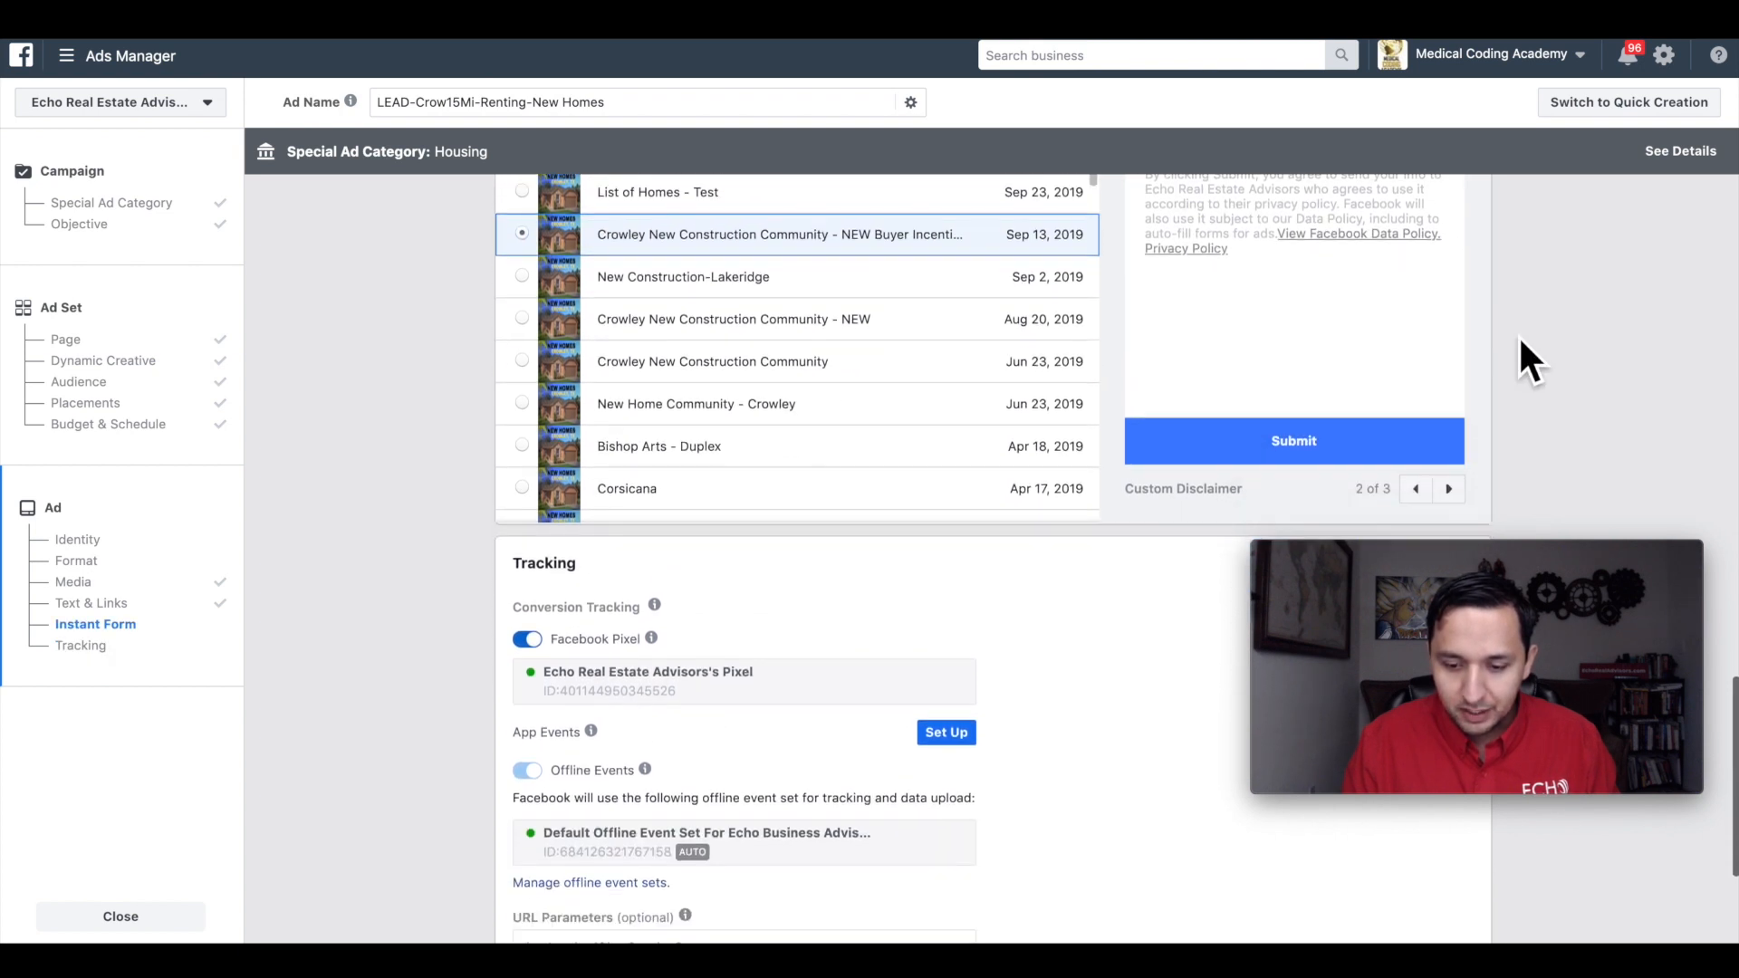
{"action": "left_click", "coordinate": [1449, 489]}
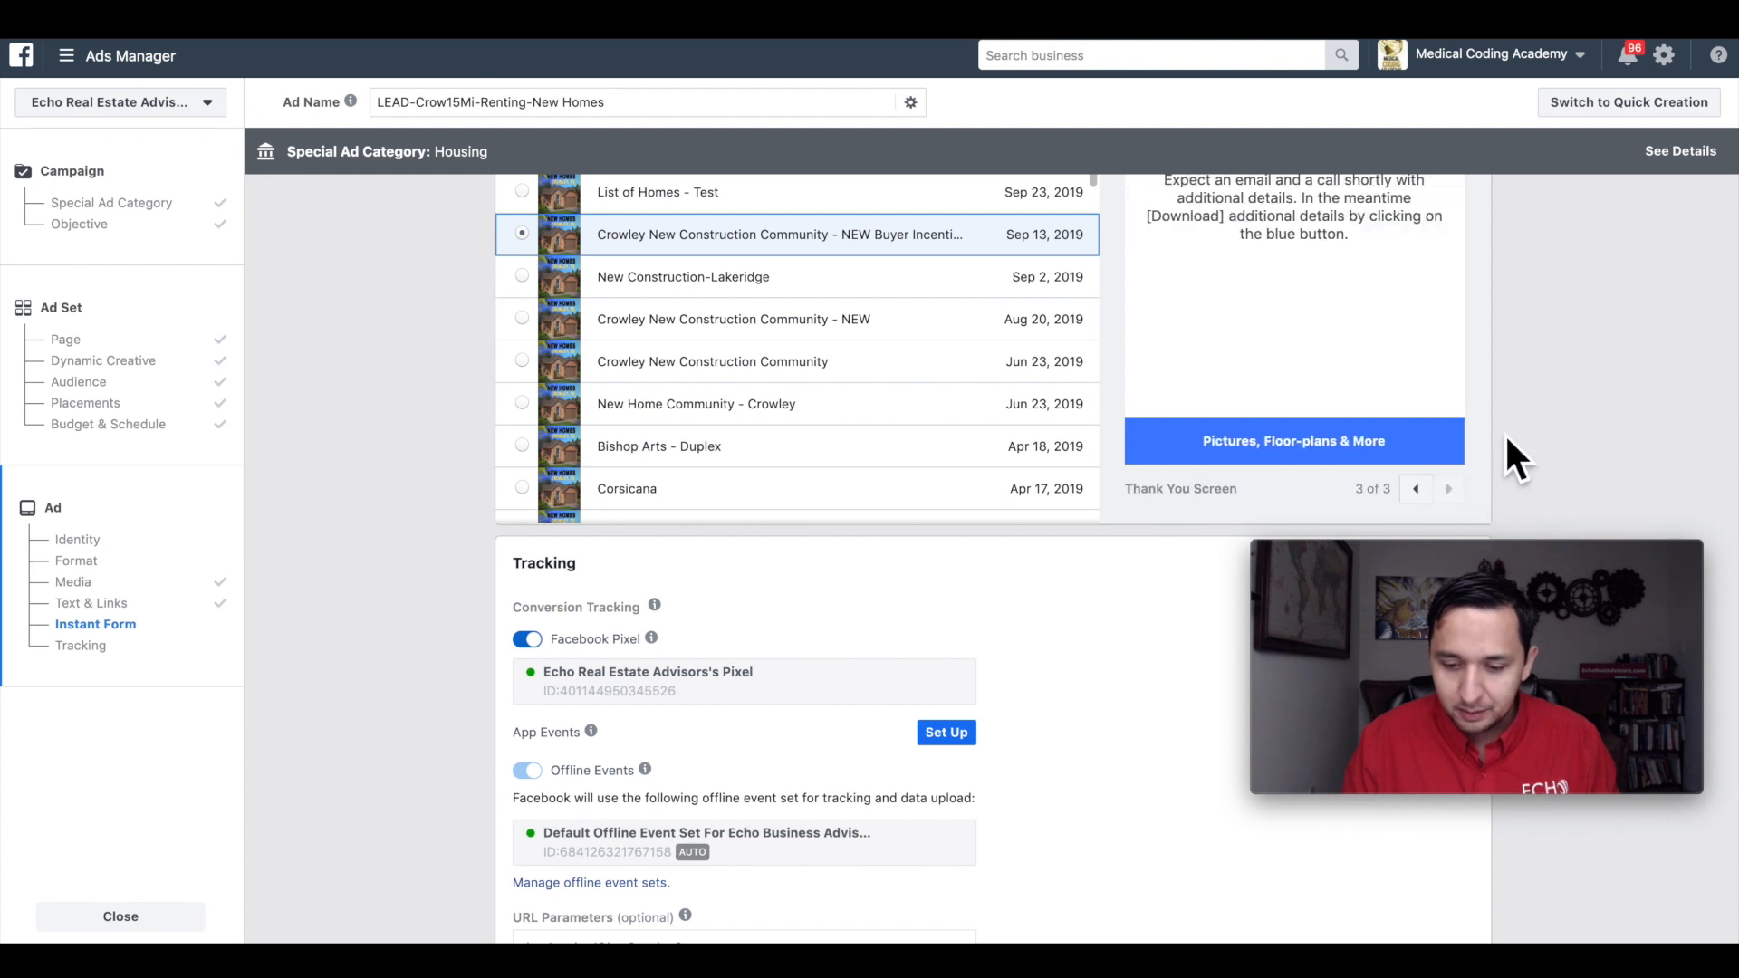
{"action": "scroll", "coordinate": [1586, 332], "scroll_direction": "up", "scroll_amount": 3}
{"action": "scroll", "coordinate": [1585, 332], "scroll_direction": "up", "scroll_amount": 1}
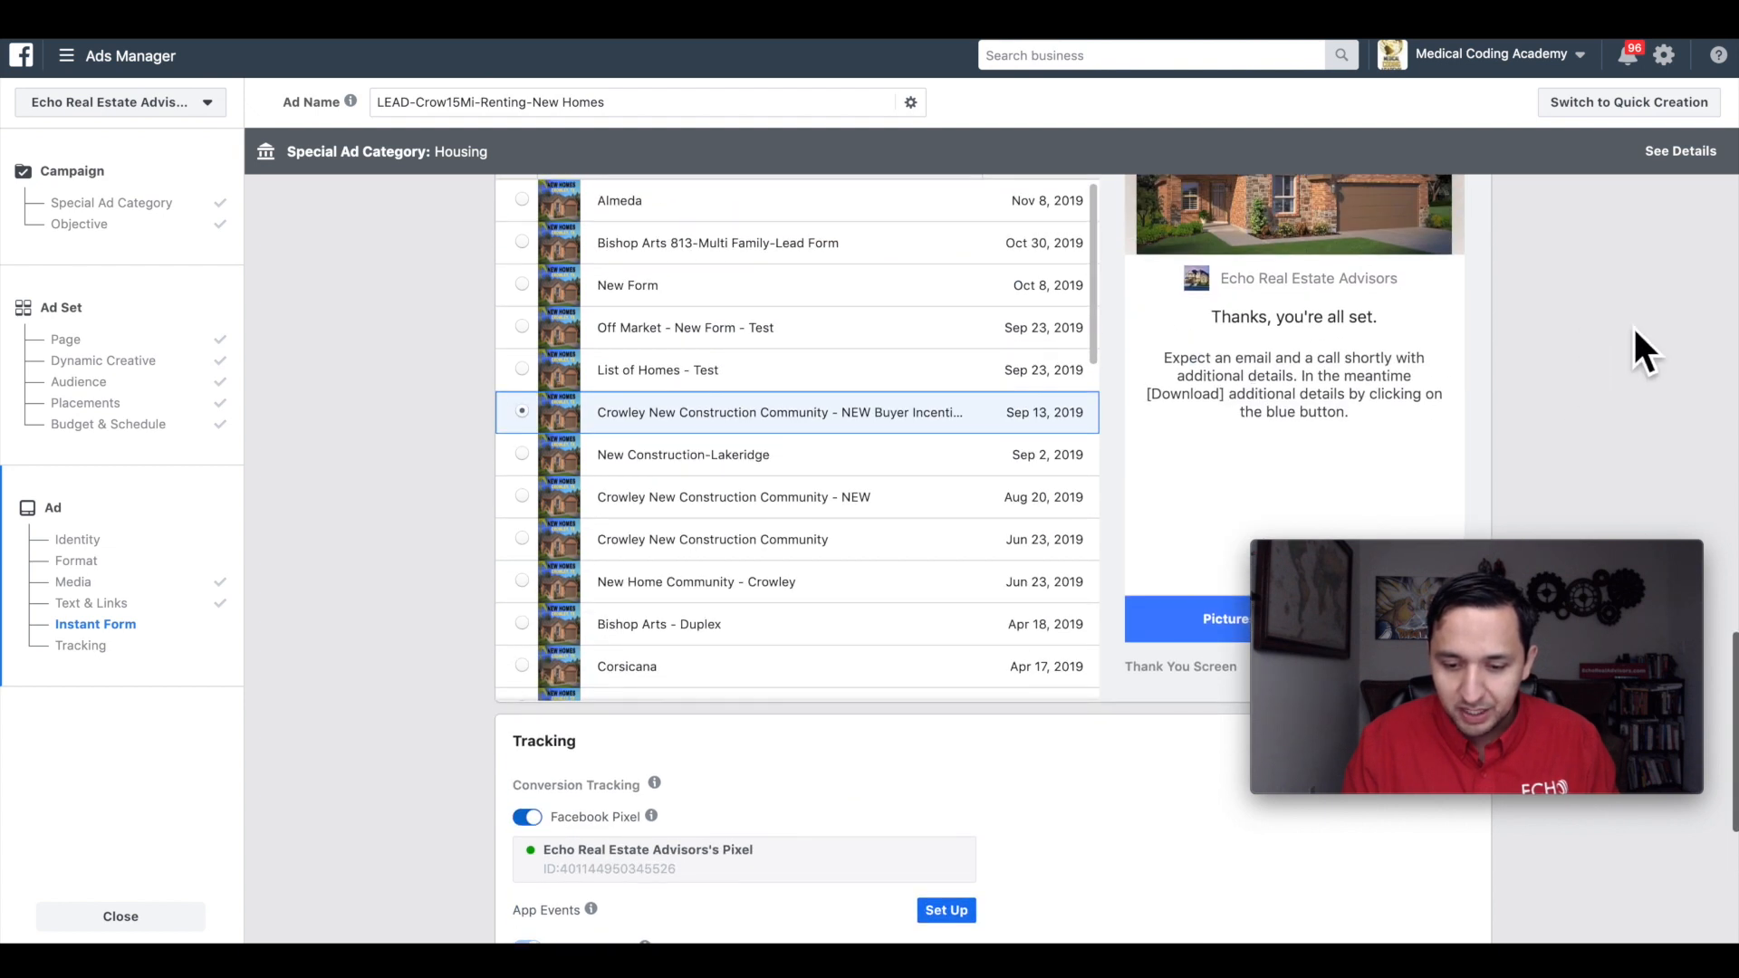
{"action": "scroll", "coordinate": [1635, 329], "scroll_direction": "down", "scroll_amount": 2}
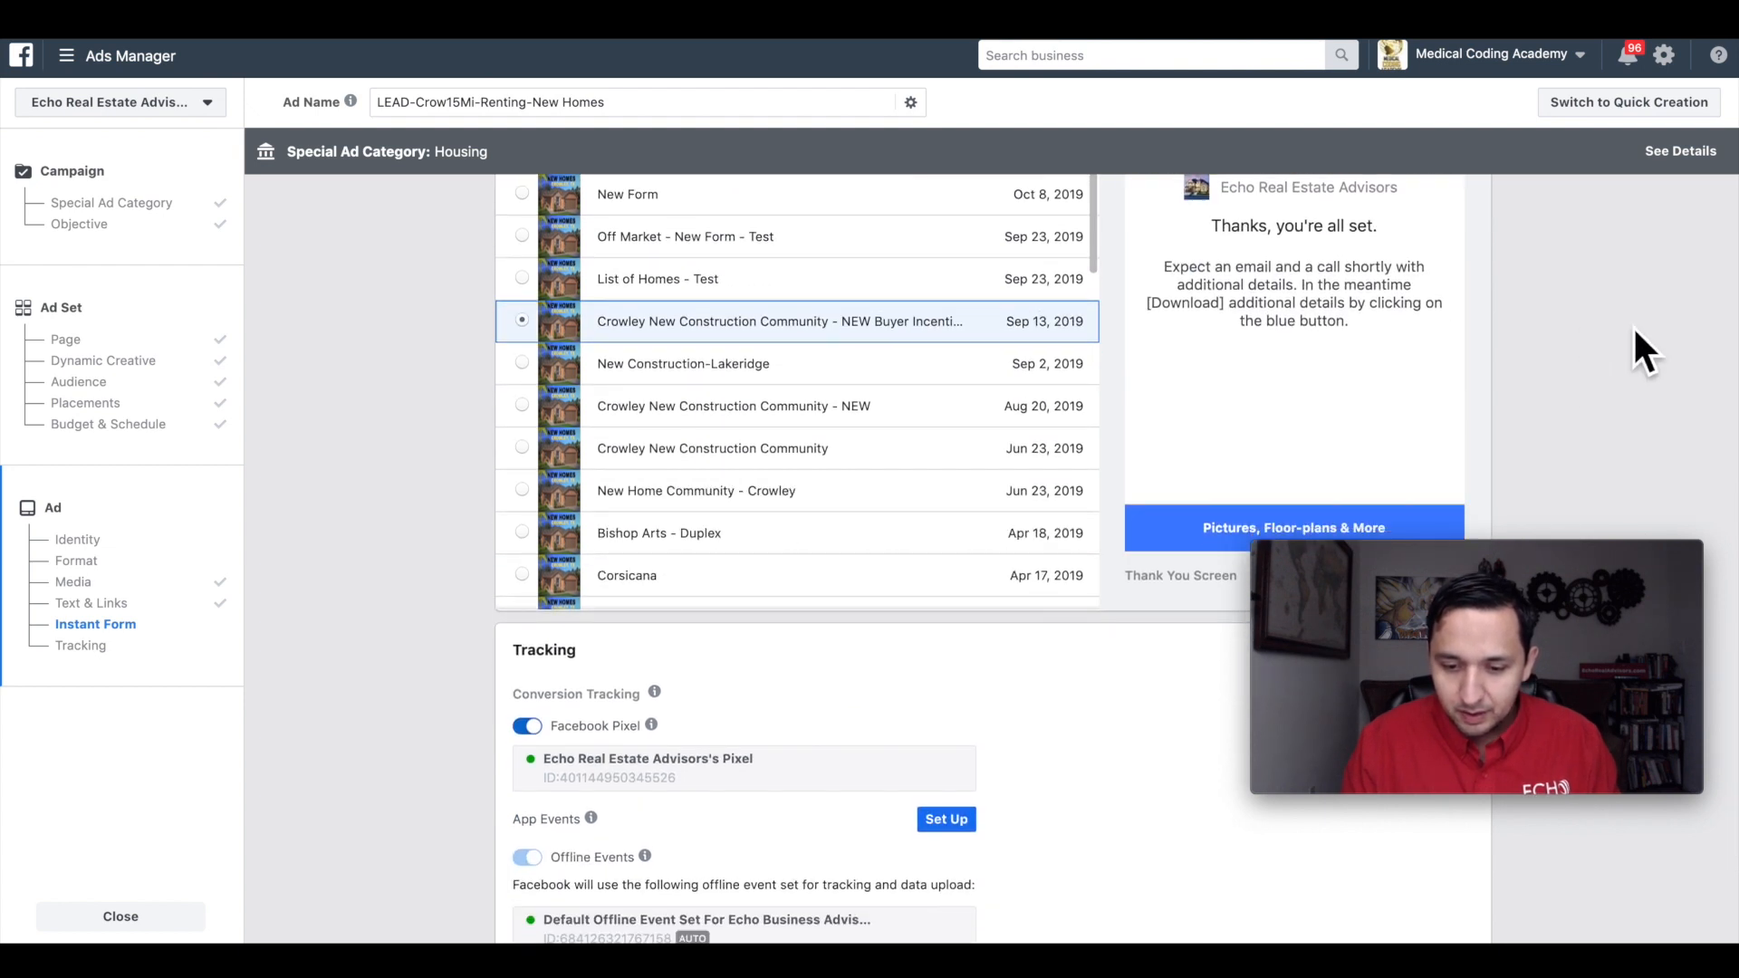
Step: Confirm the finished campaign and duplicate its ad set "LEAD-Crow15Mi-Renting-New Homes"
{"action": "scroll", "coordinate": [1633, 340], "scroll_direction": "down", "scroll_amount": 3}
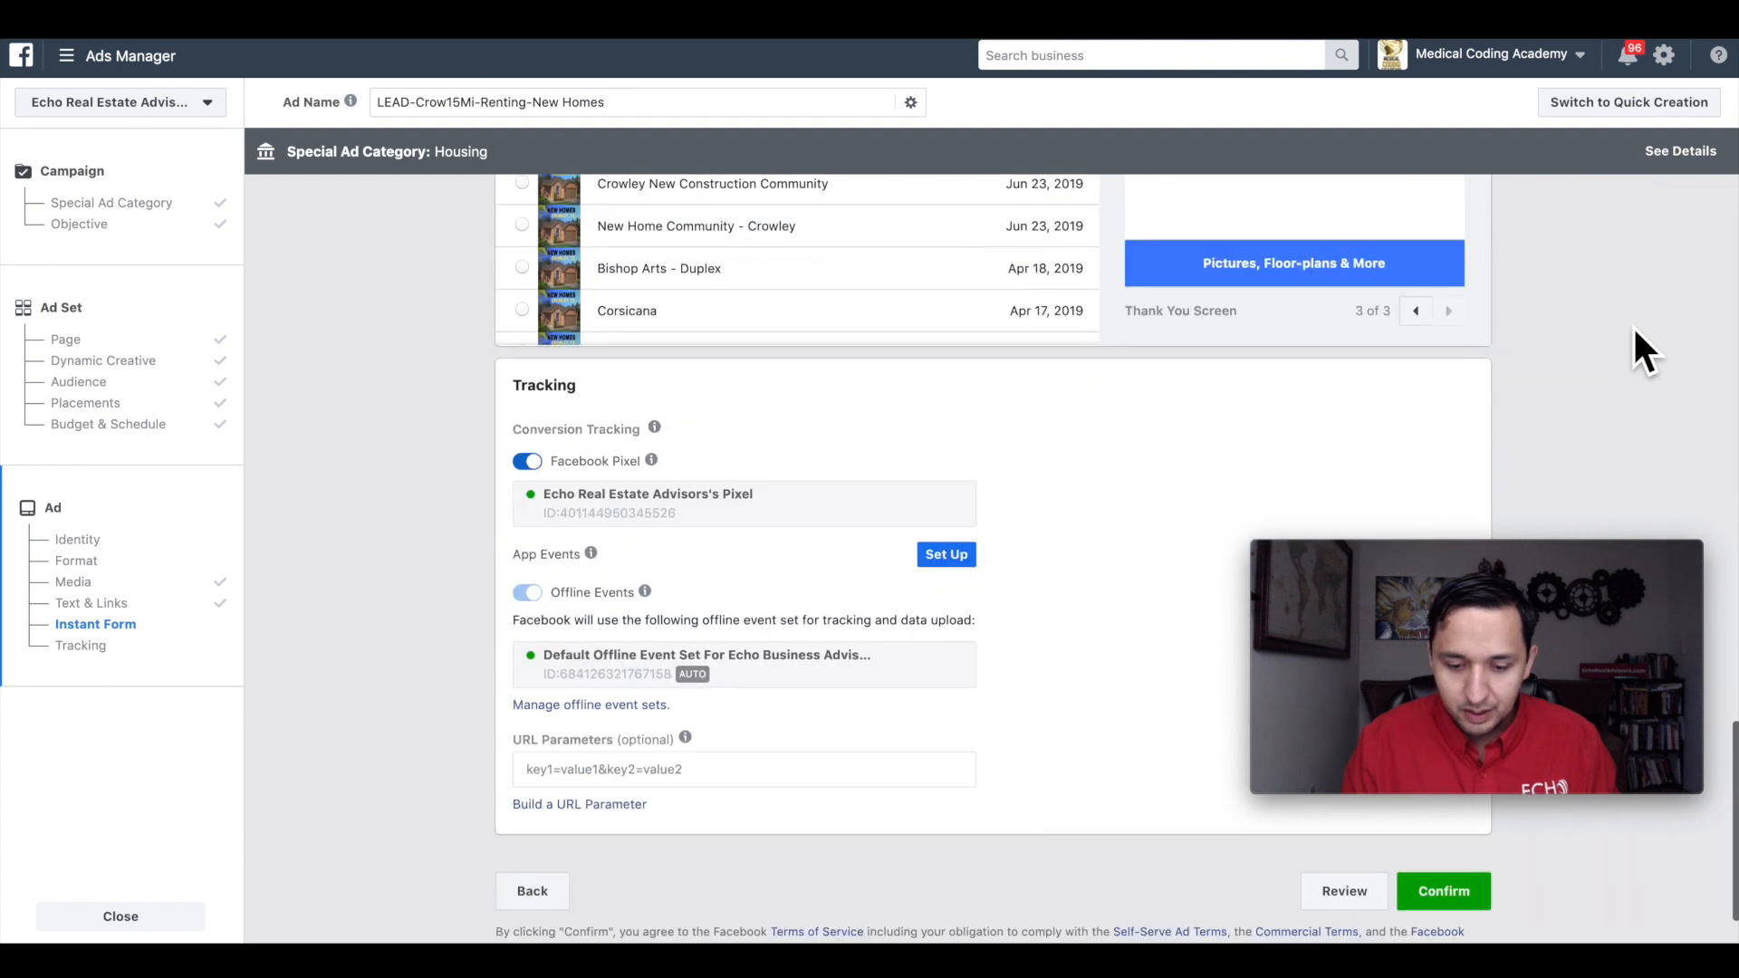
{"action": "left_click", "coordinate": [1460, 895]}
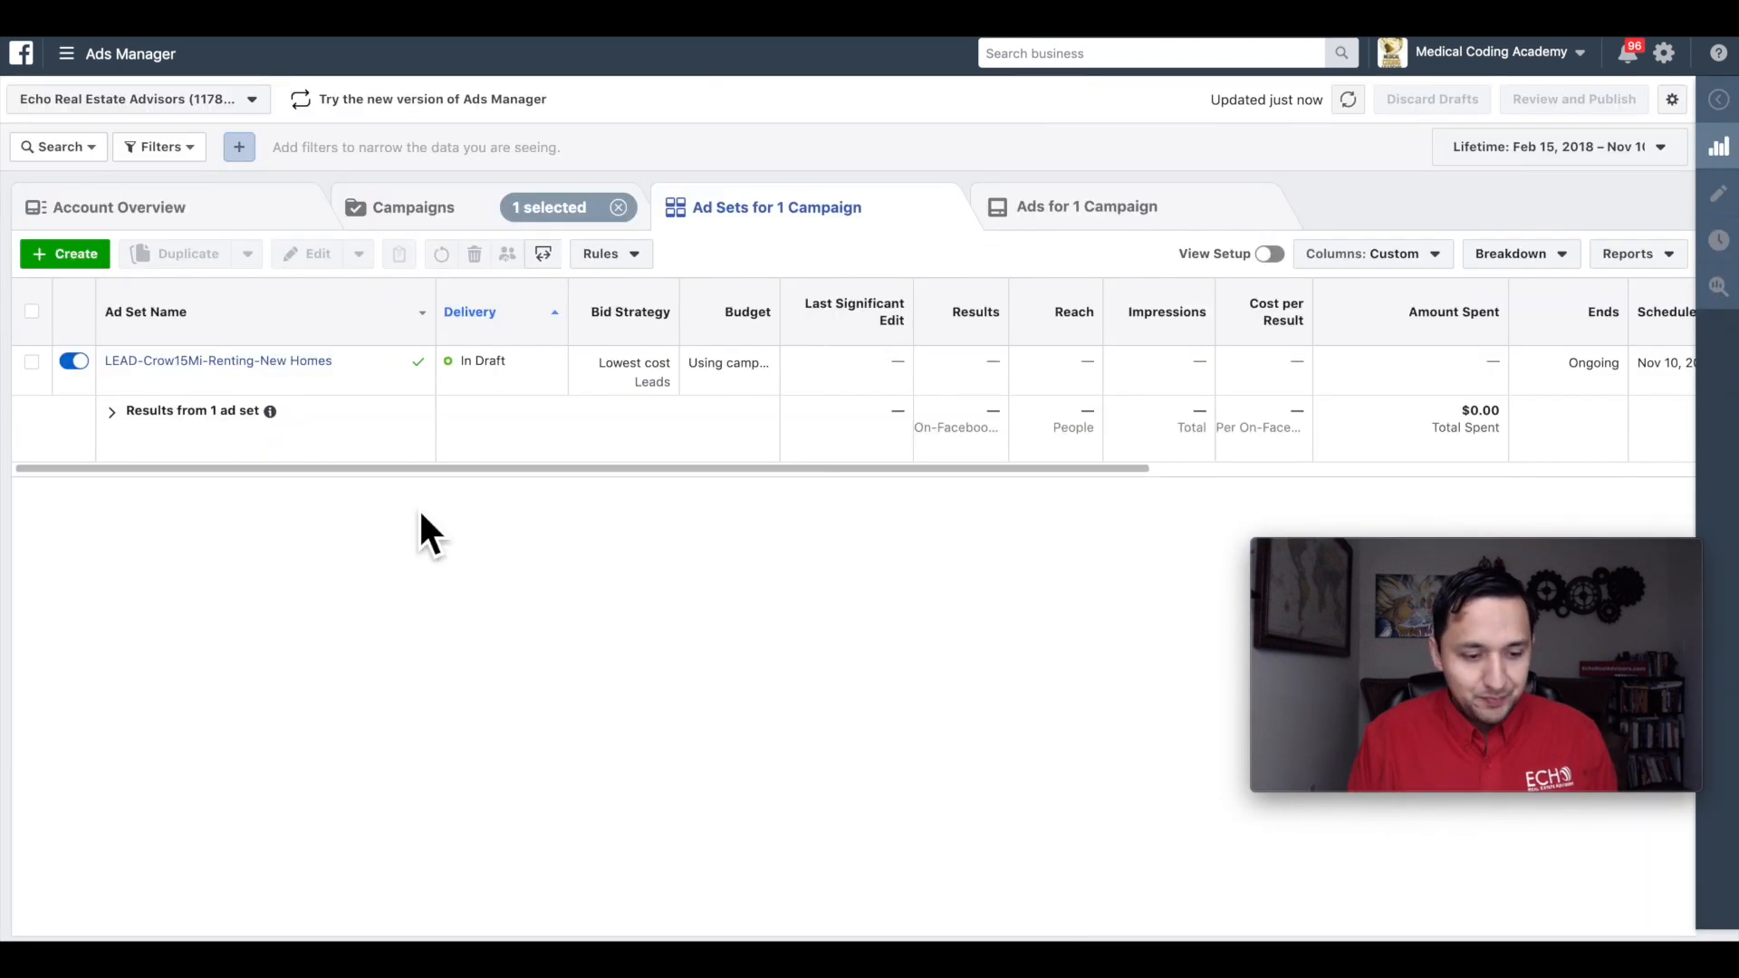
{"action": "left_click", "coordinate": [275, 382]}
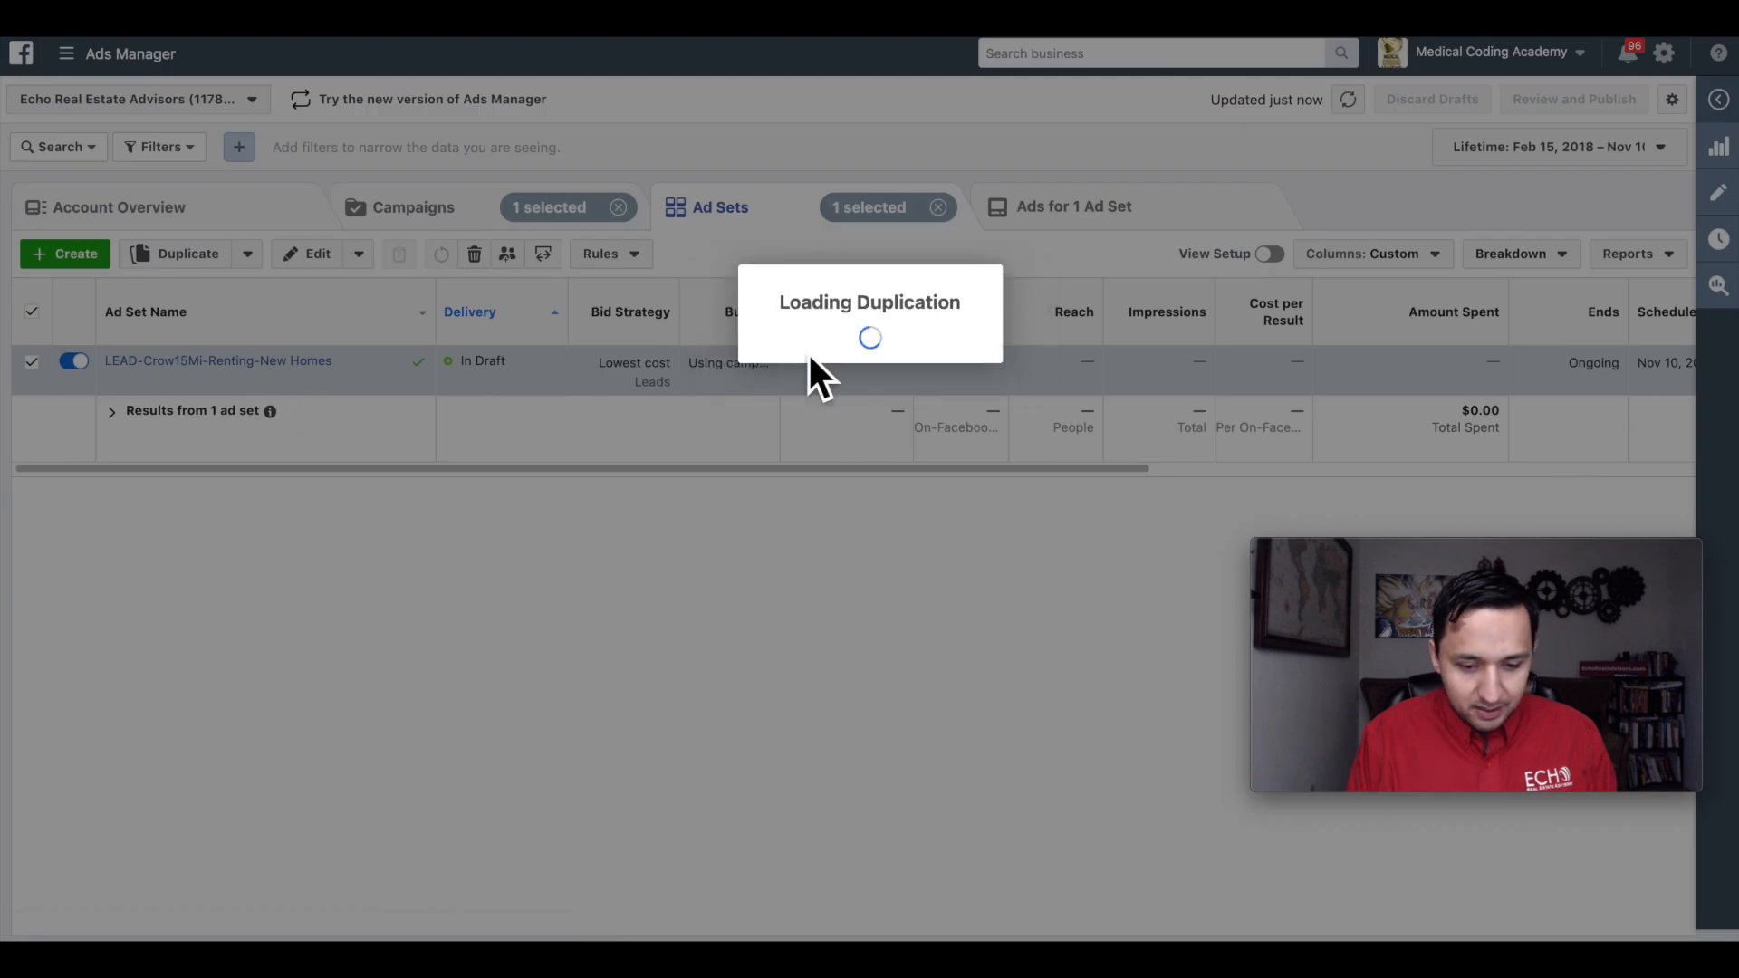
{"action": "left_click", "coordinate": [1125, 567]}
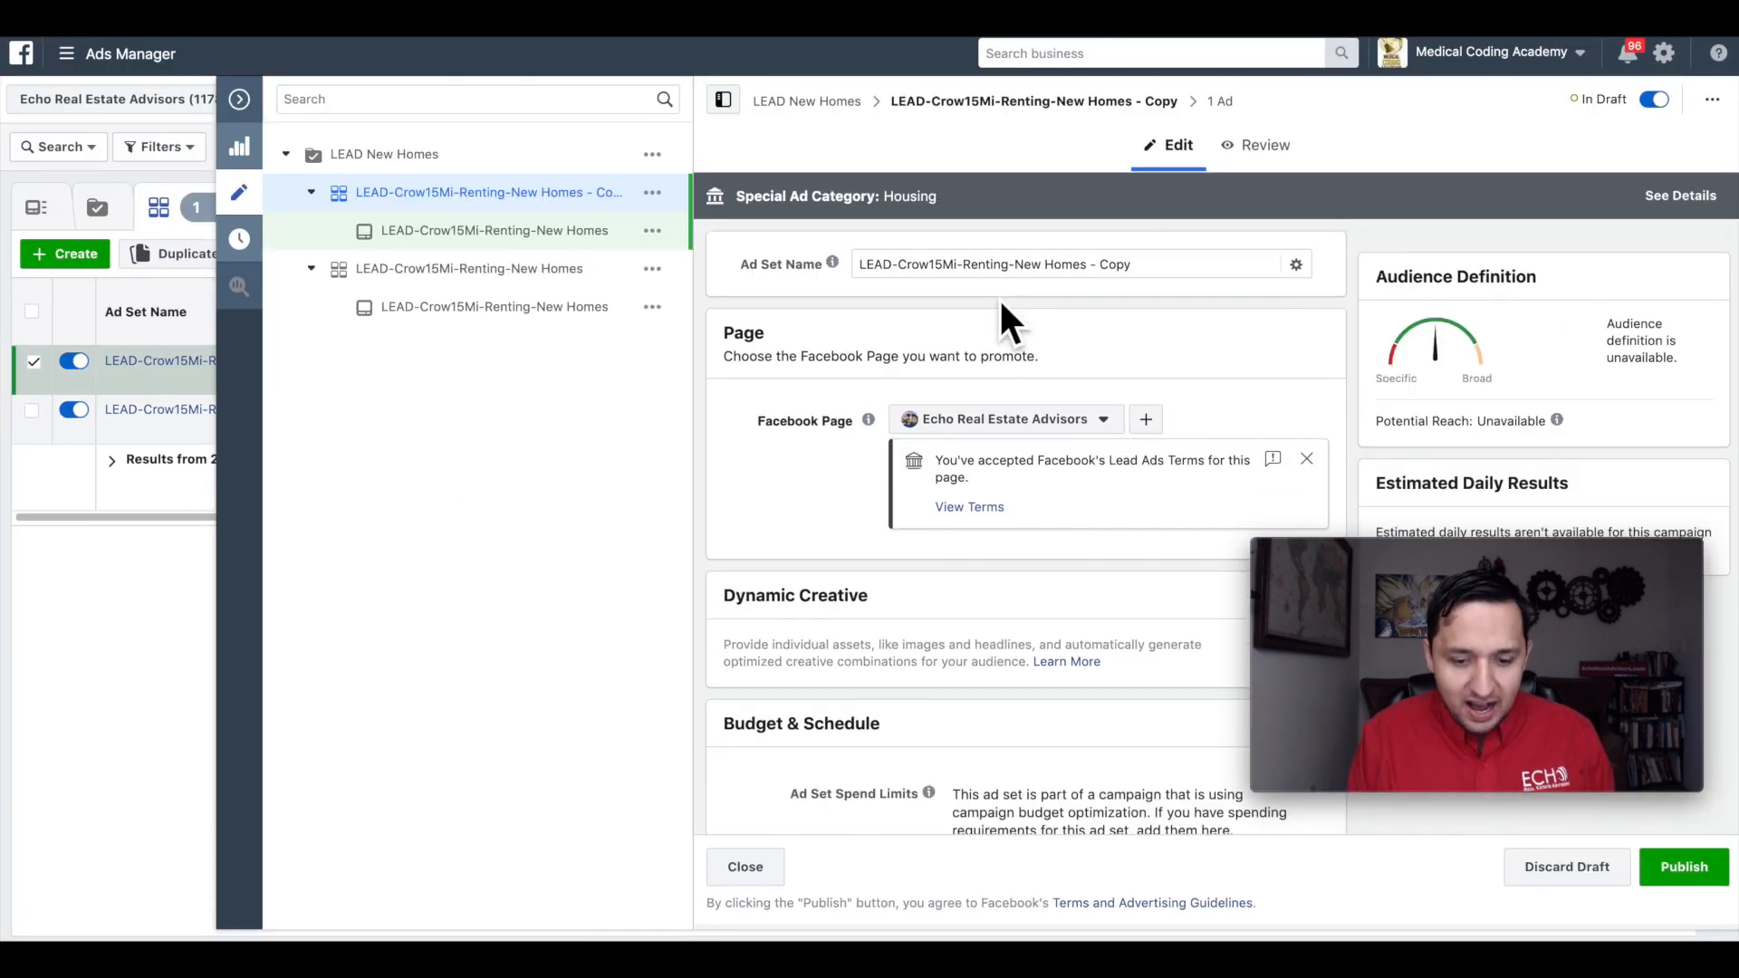
Step: Rename the duplicated ad set as "LEAD-Crow15Mi-Starter Home-New Homes"
{"action": "double_click", "coordinate": [986, 264]}
{"action": "key", "text": "BackSpace"}
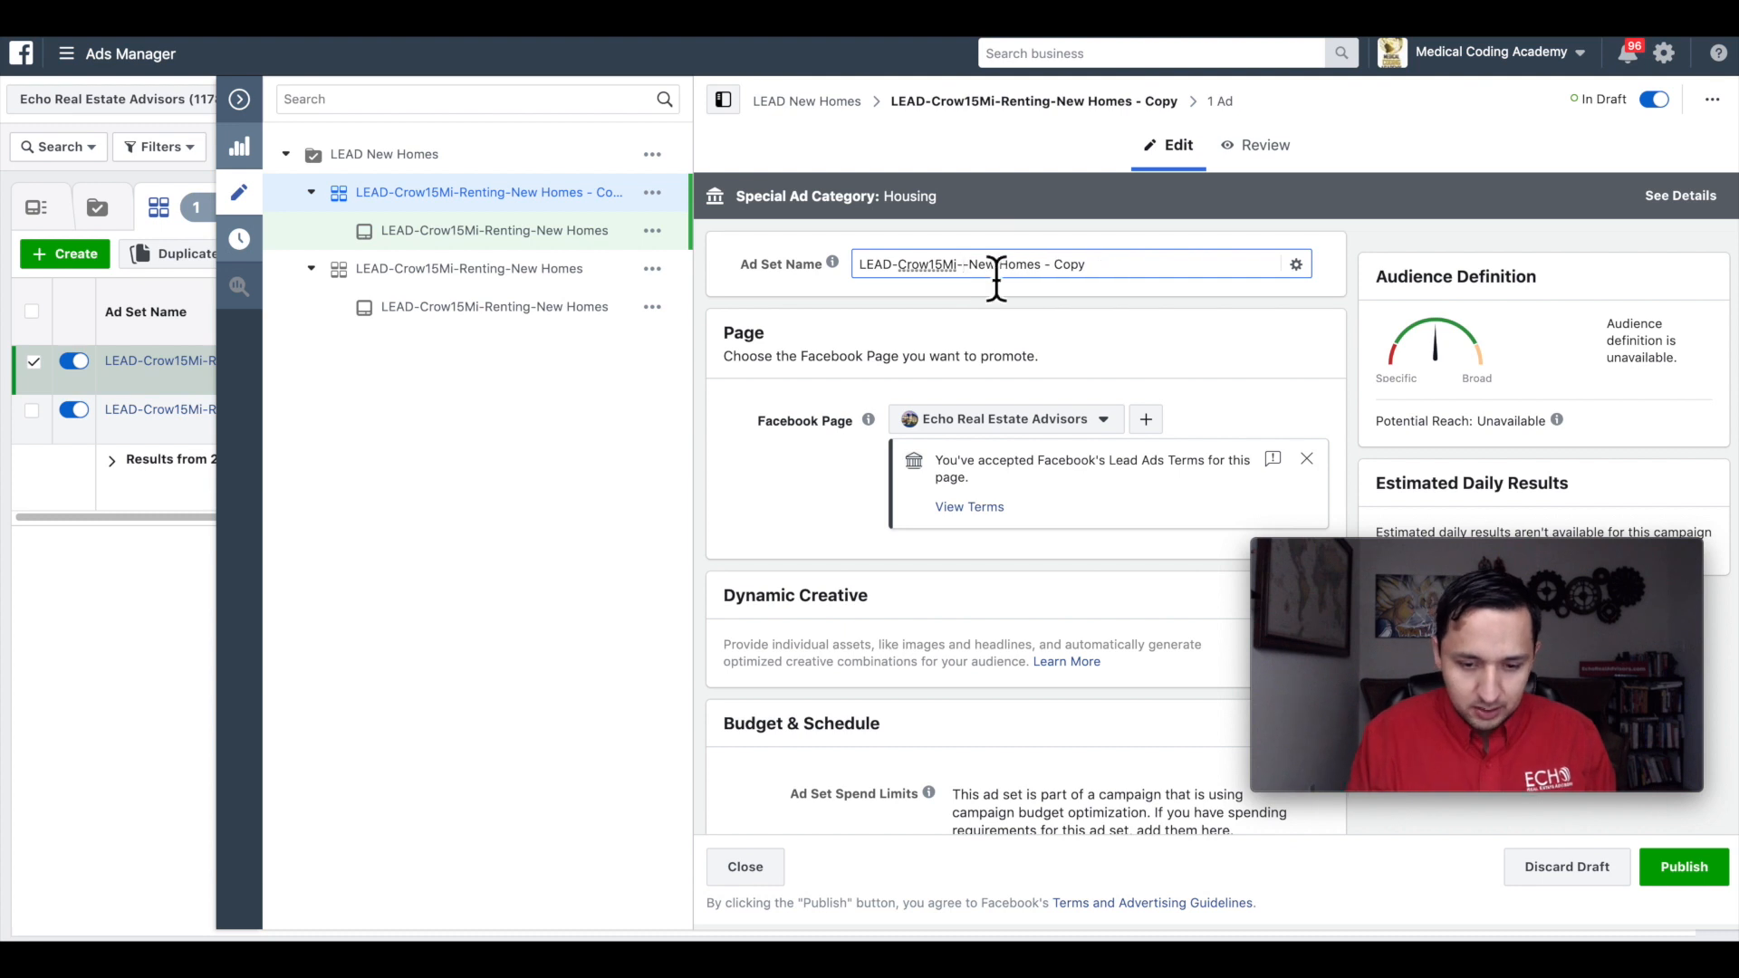
{"action": "left_click", "coordinate": [1117, 264]}
{"action": "key", "text": "BackSpace"}
{"action": "key", "text": "BackSpace"}
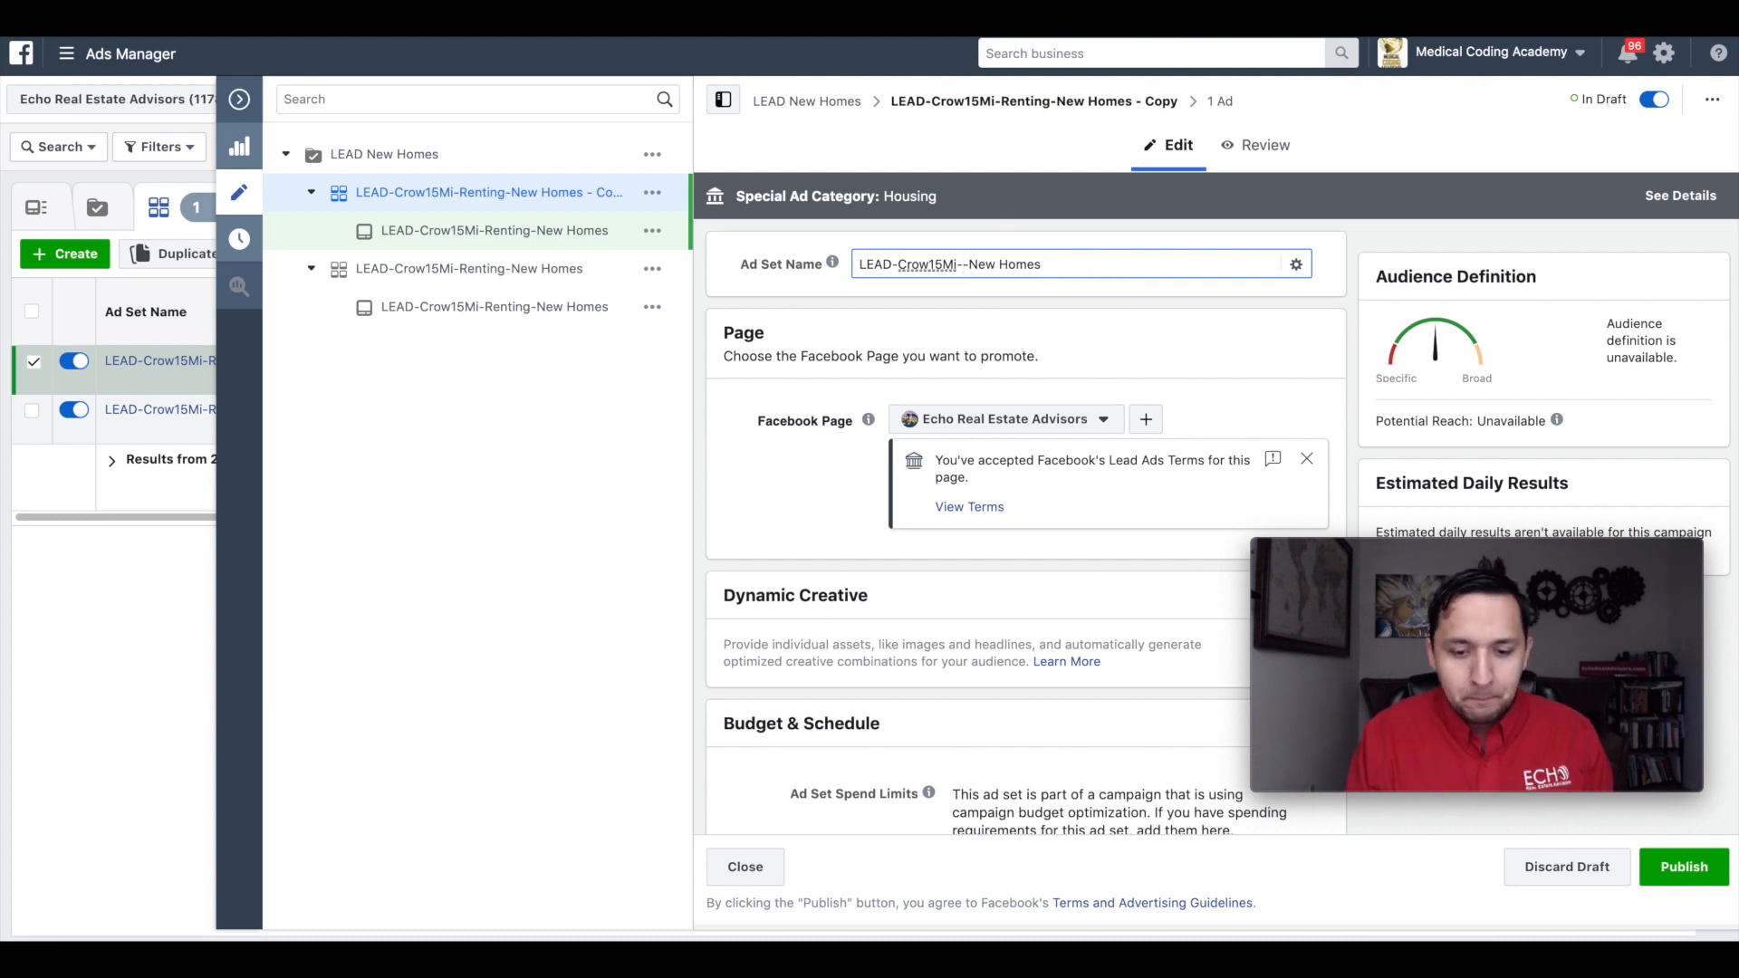
{"action": "key", "text": "Return"}
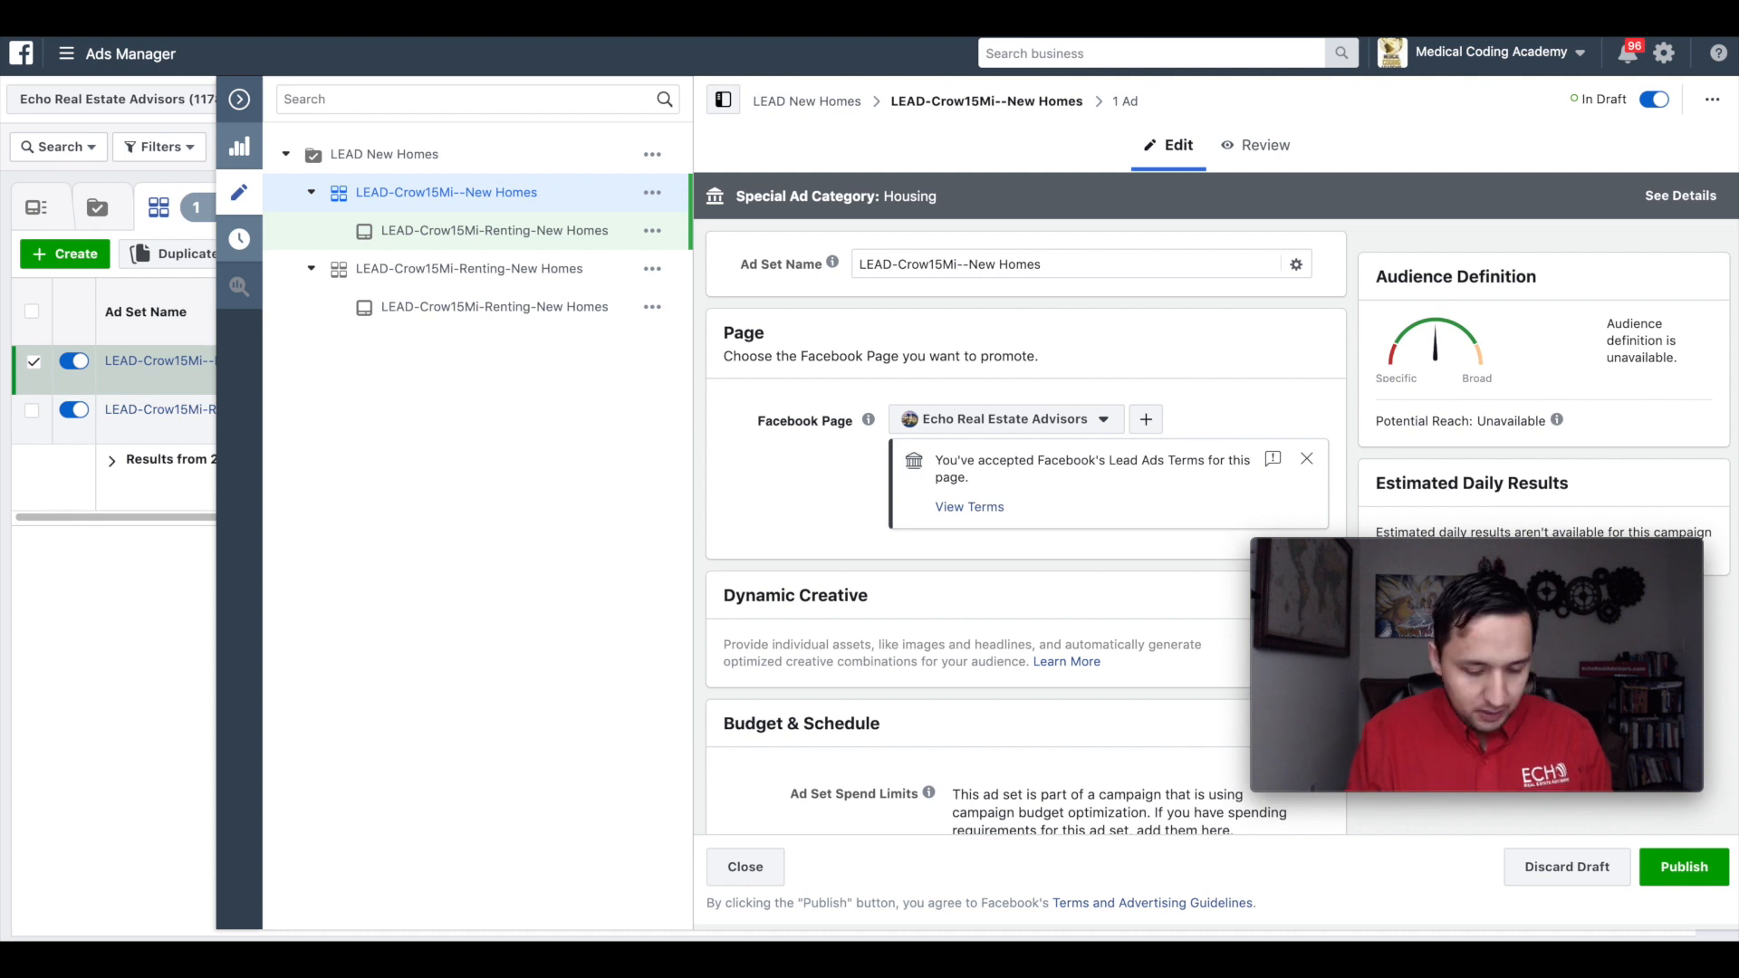
{"action": "left_click", "coordinate": [955, 265]}
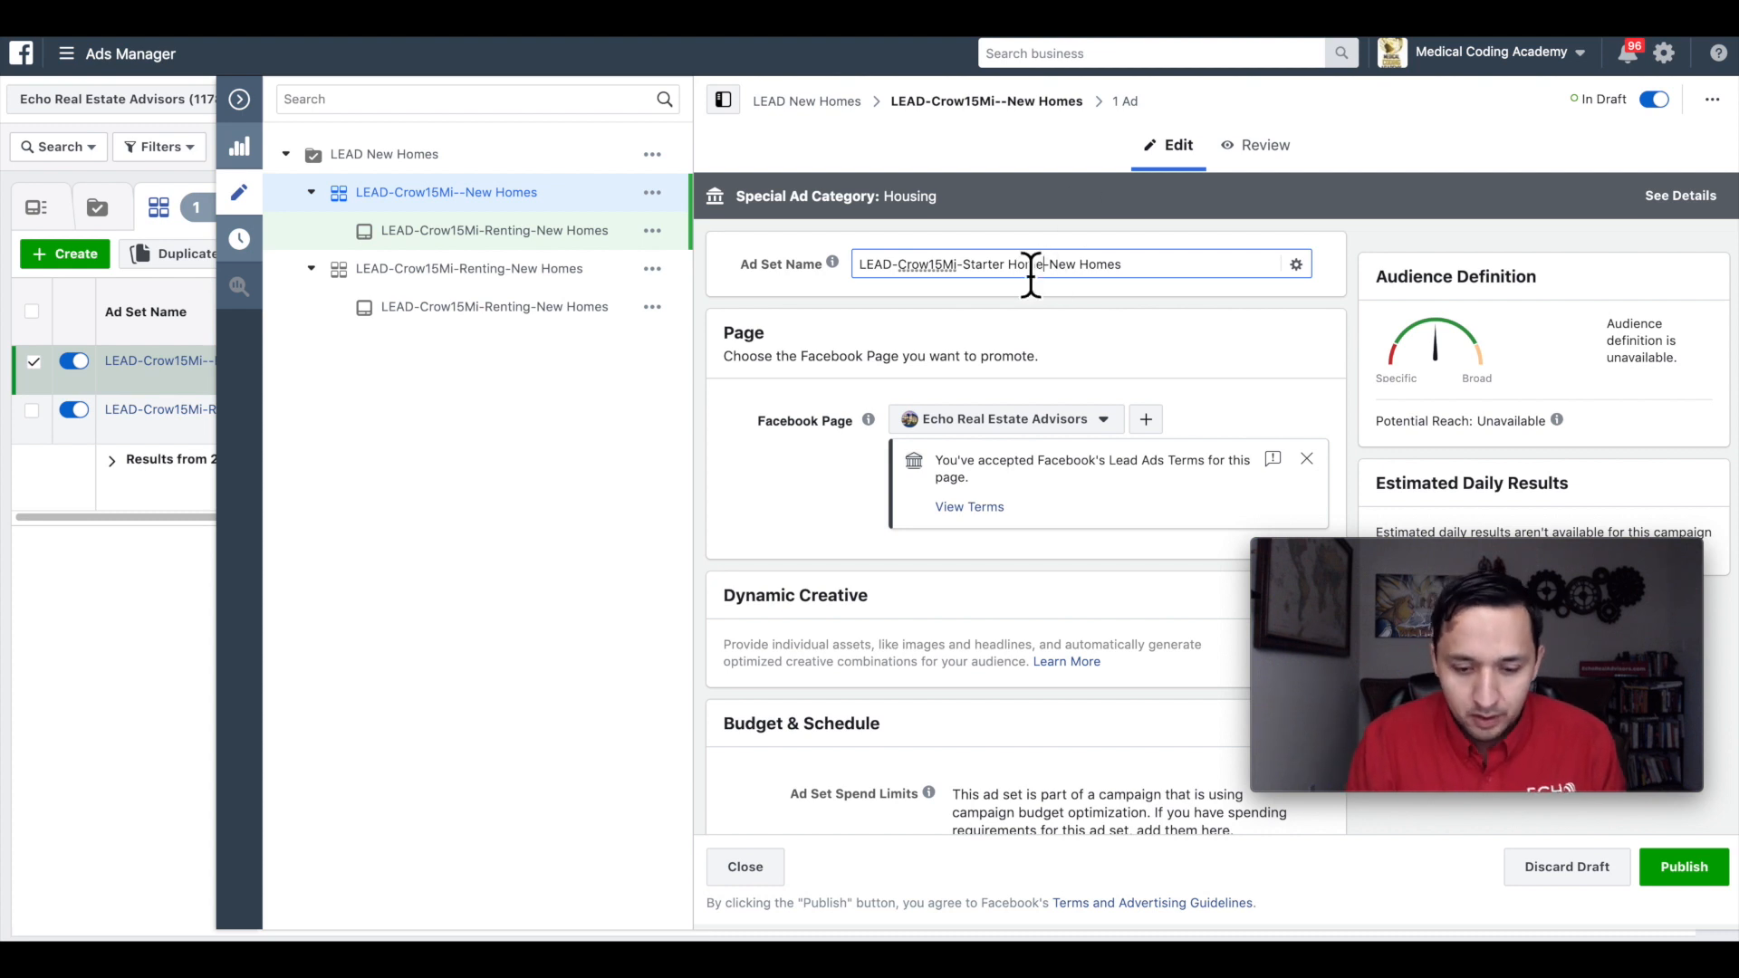
Step: Copy the full name of the Starter Home ad set for reuse
{"action": "scroll", "coordinate": [1073, 337], "scroll_direction": "down", "scroll_amount": 10}
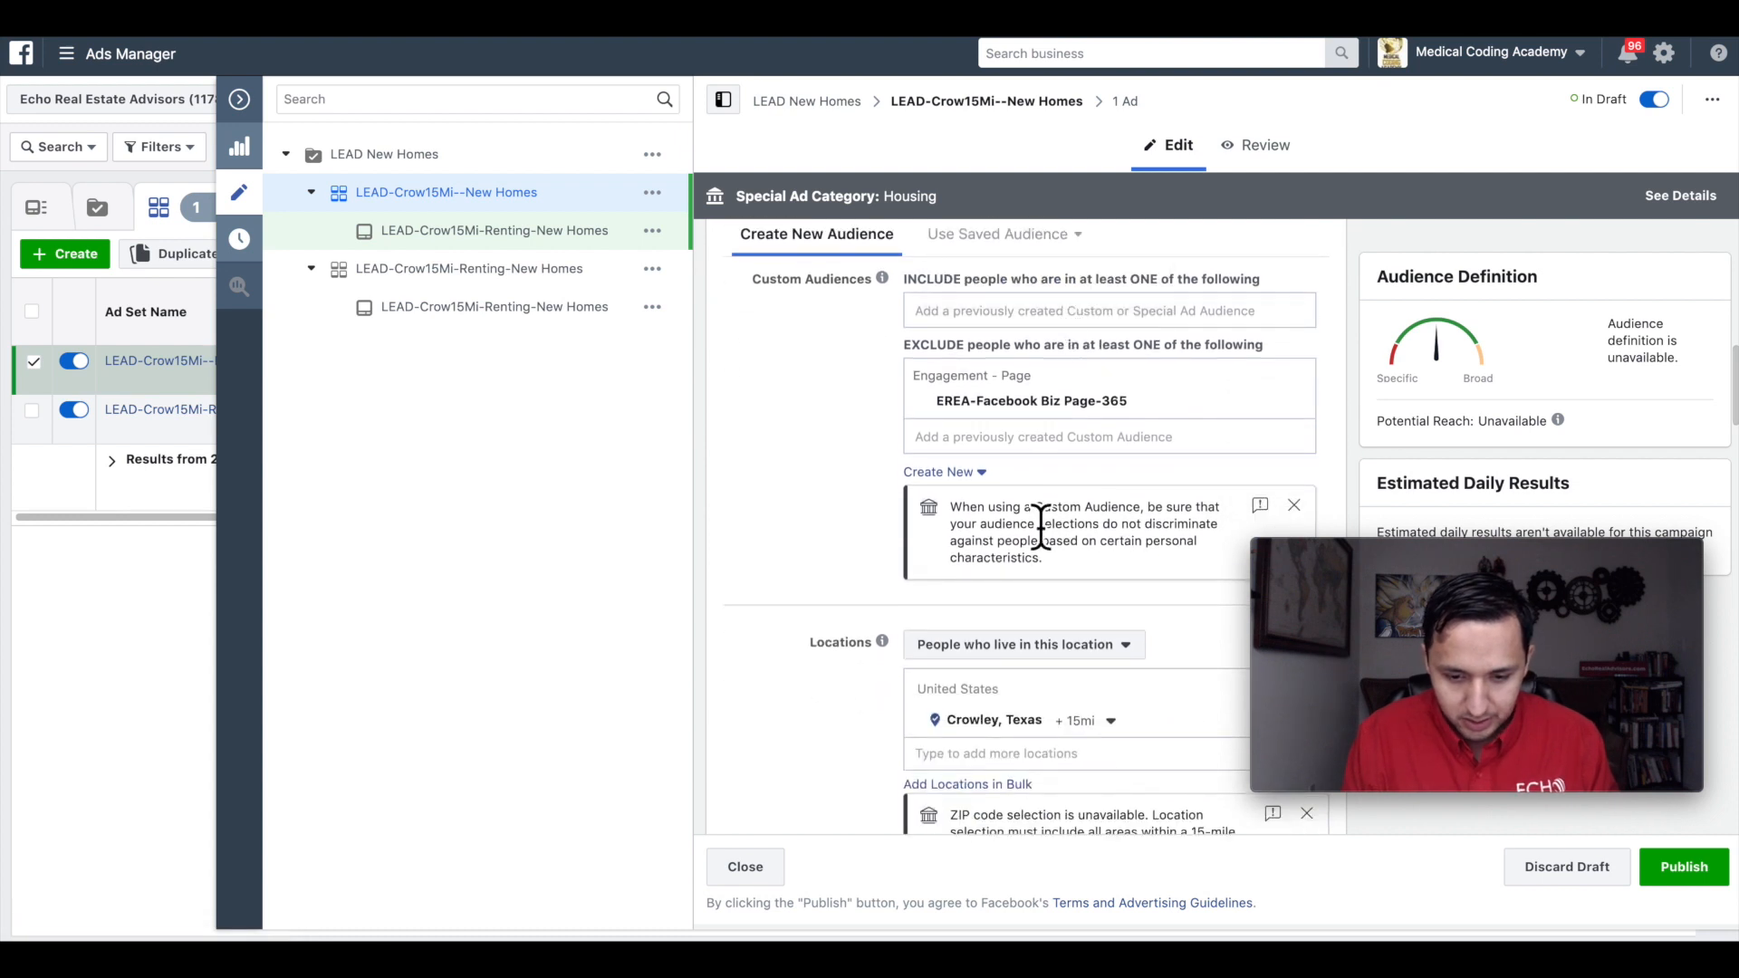
{"action": "scroll", "coordinate": [1041, 522], "scroll_direction": "up", "scroll_amount": 10}
{"action": "triple_click", "coordinate": [997, 272]}
{"action": "key", "text": "ctrl+c"}
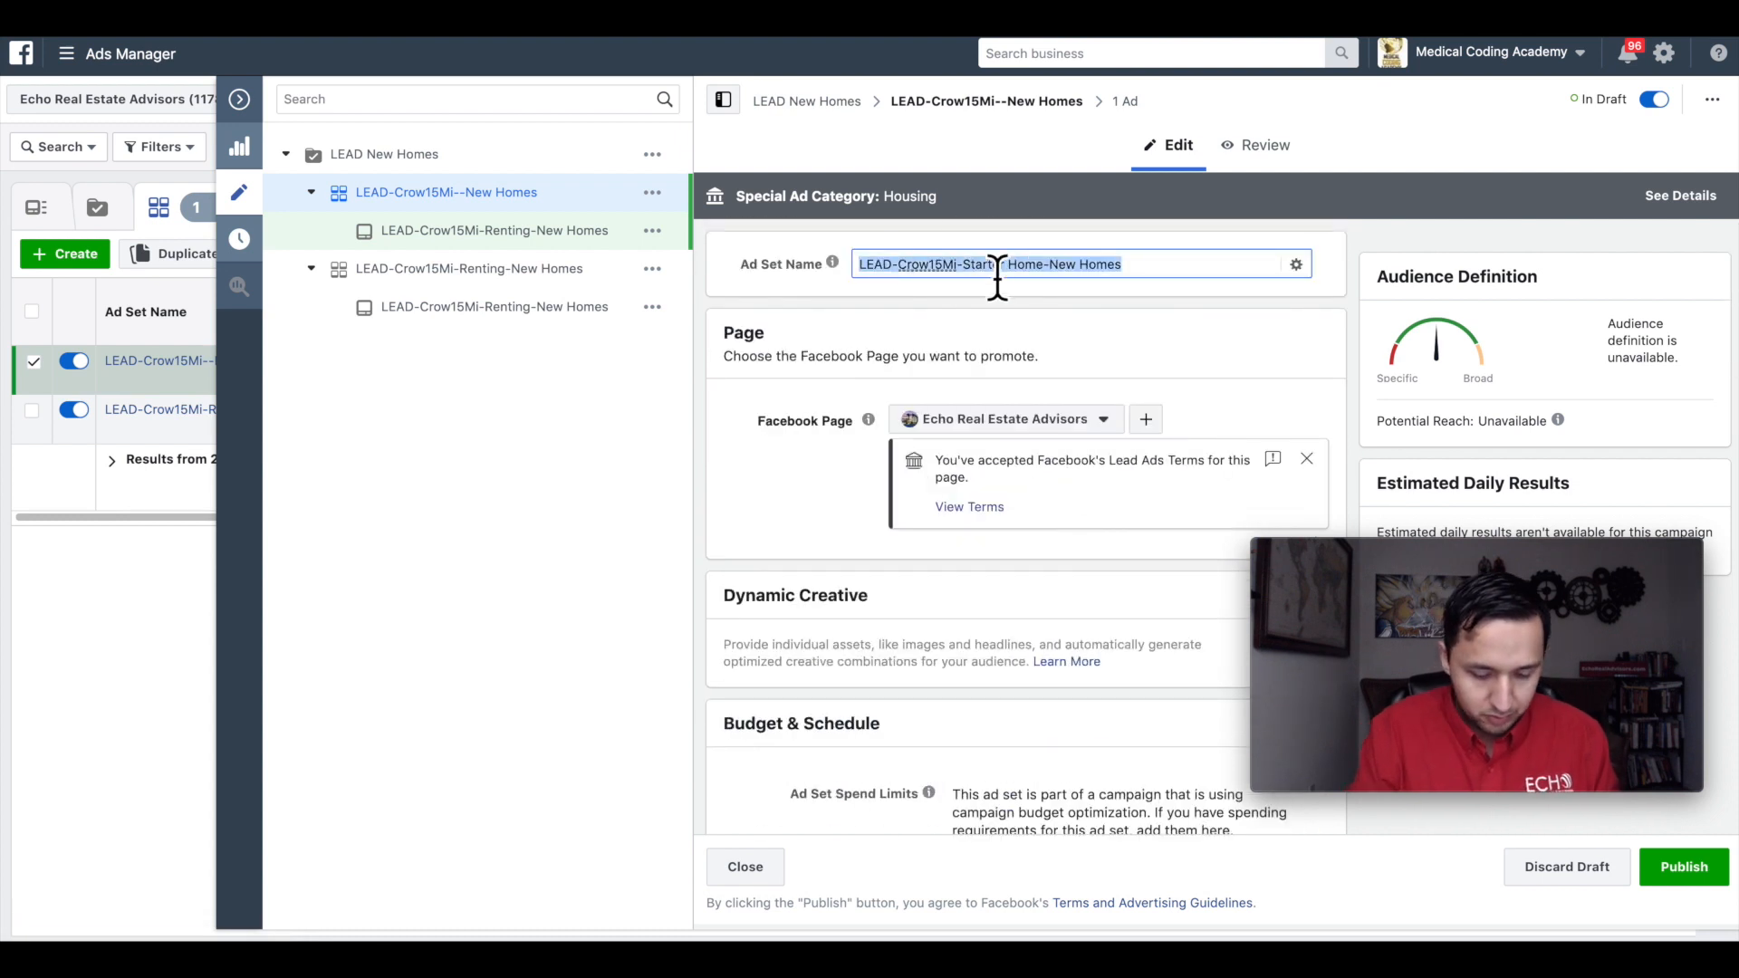
Step: Replace the Renting interest in the ad set's detailed targeting with "Starter home"
{"action": "scroll", "coordinate": [930, 464], "scroll_direction": "down", "scroll_amount": 12}
{"action": "scroll", "coordinate": [932, 486], "scroll_direction": "up", "scroll_amount": 3}
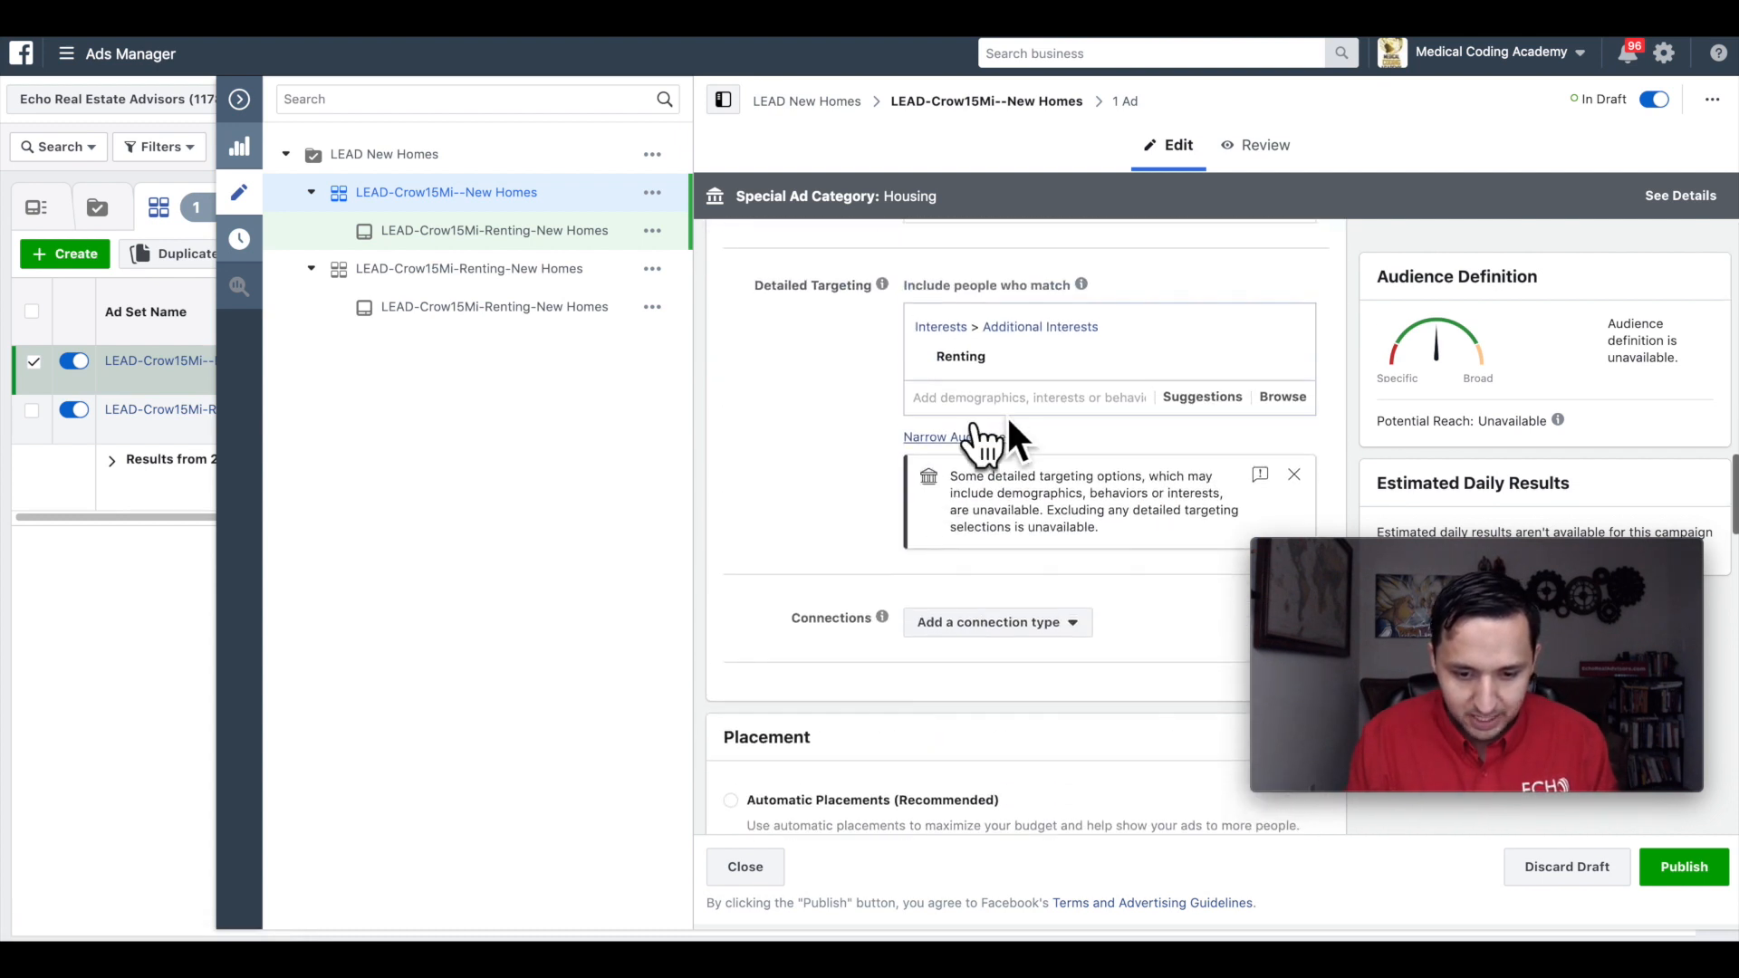
{"action": "left_click", "coordinate": [1287, 354]}
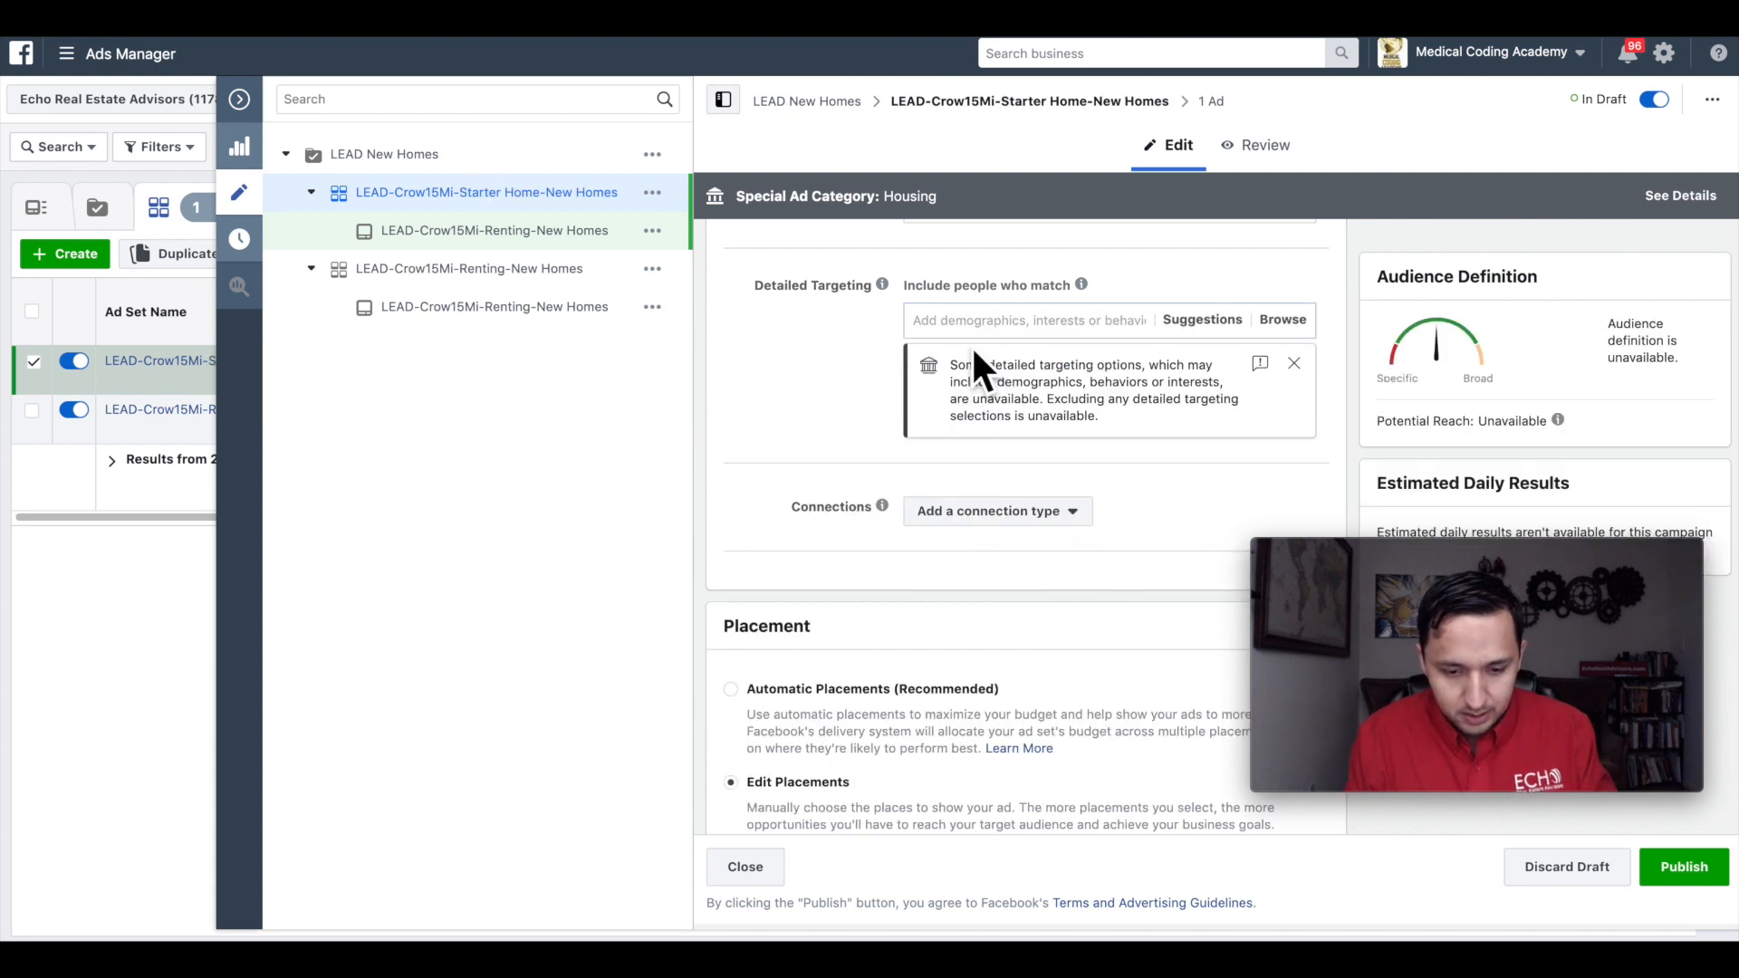
{"action": "left_click", "coordinate": [987, 319]}
{"action": "type", "text": "starter"}
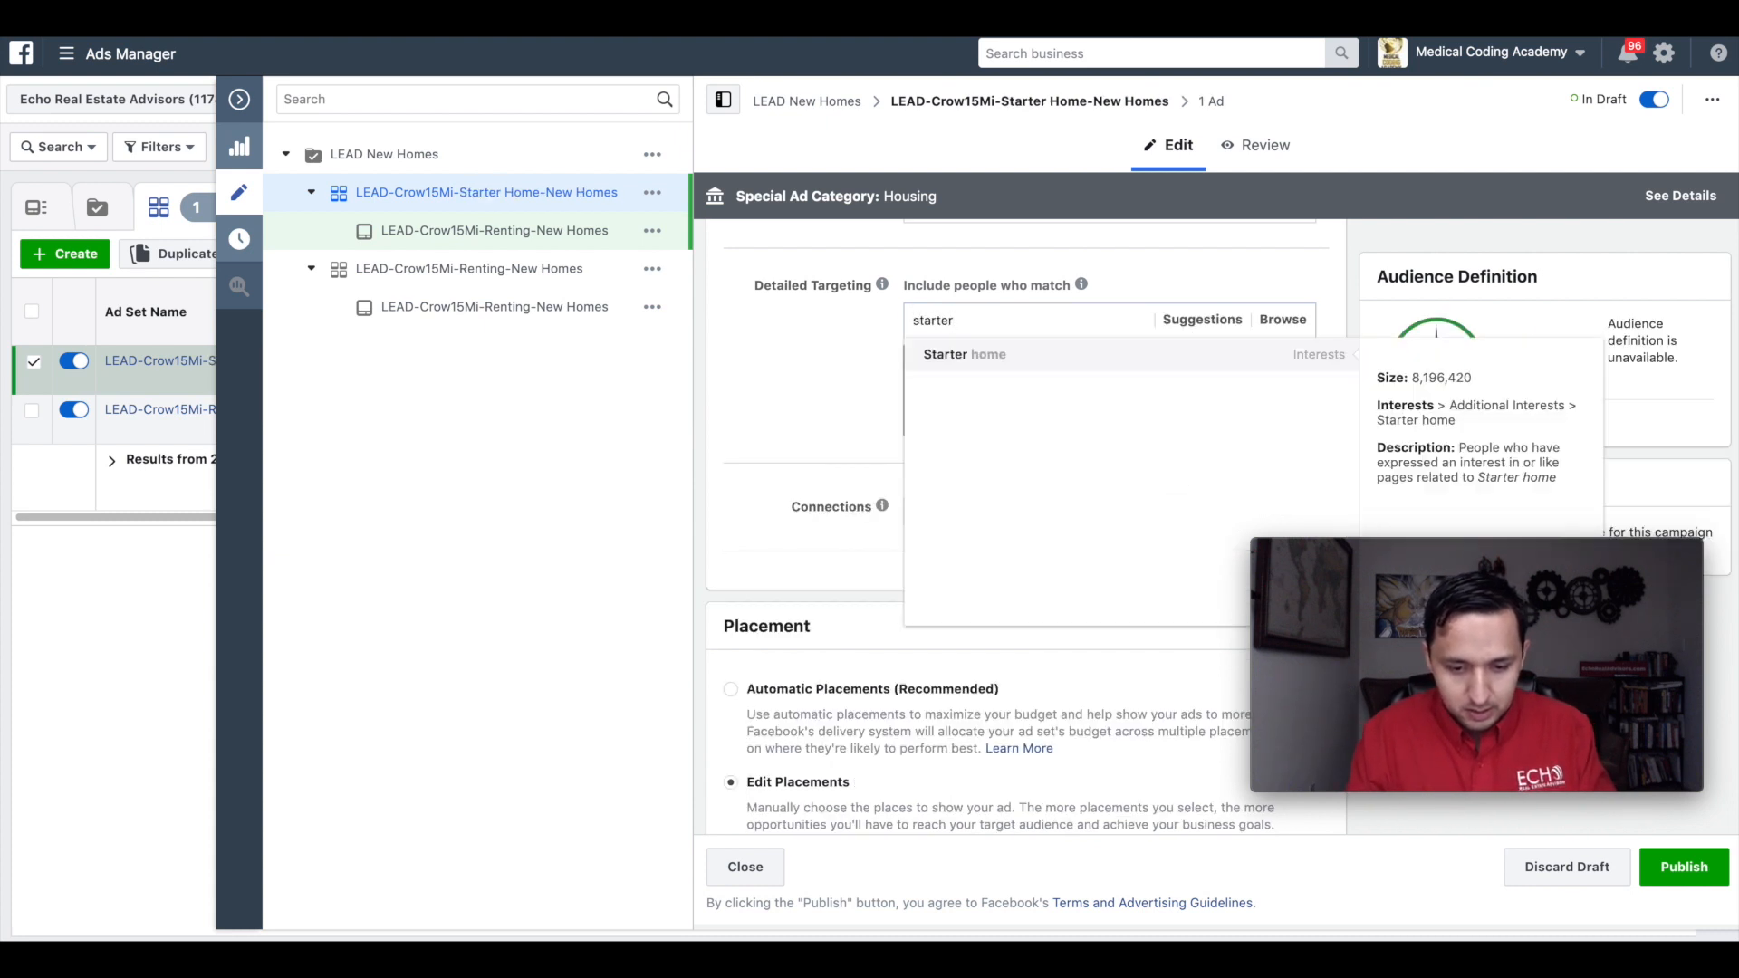
{"action": "left_click", "coordinate": [967, 363]}
{"action": "left_click", "coordinate": [825, 394]}
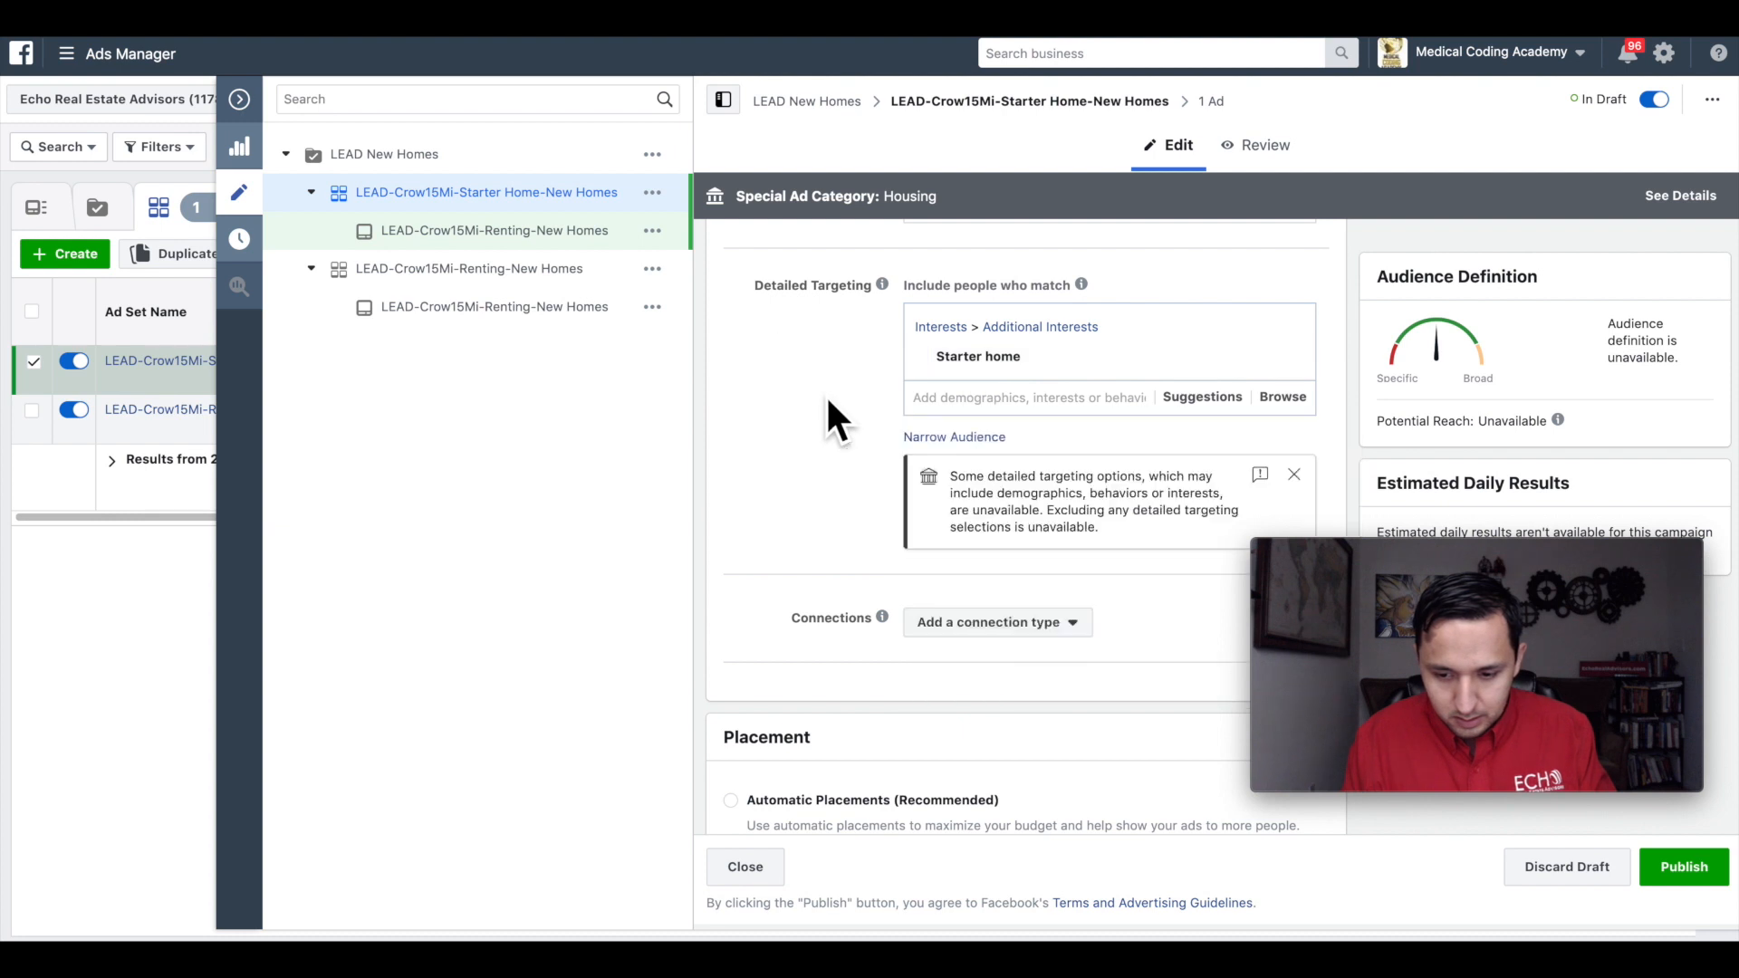
Step: Rename the ad inside the Starter Home ad set with the copied name "LEAD-Crow15Mi-Starter Home-New Homes"
{"action": "scroll", "coordinate": [824, 394], "scroll_direction": "down", "scroll_amount": 5}
{"action": "scroll", "coordinate": [824, 407], "scroll_direction": "down", "scroll_amount": 10}
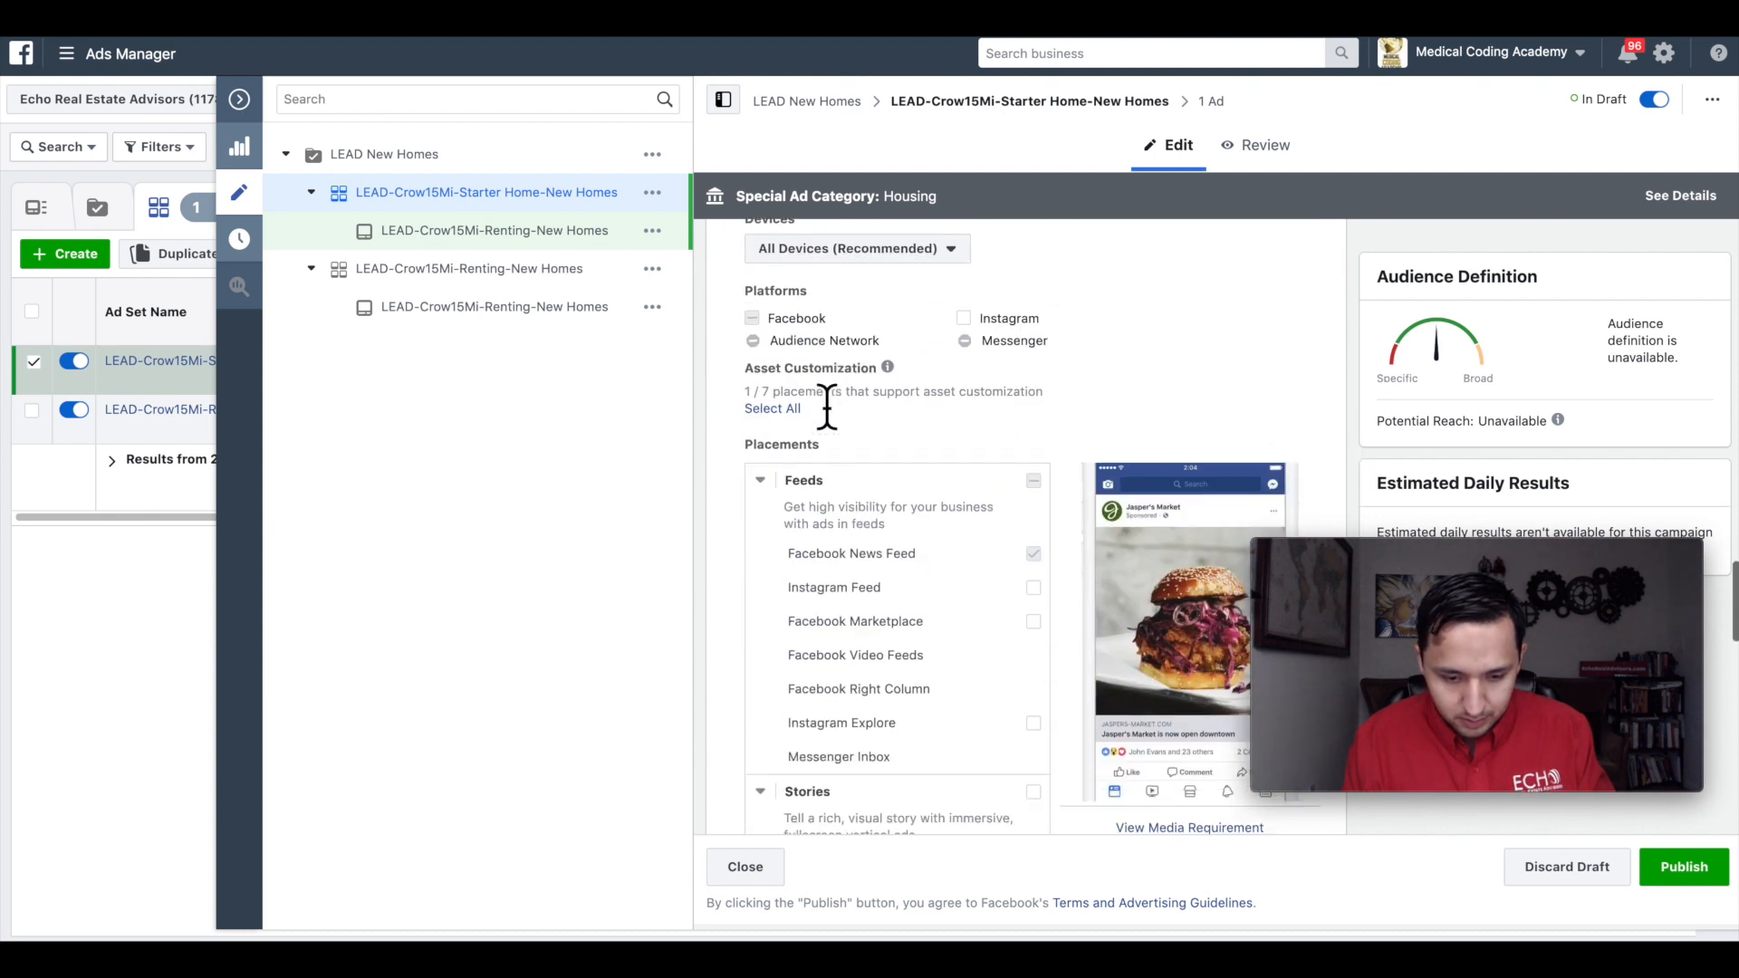
{"action": "scroll", "coordinate": [827, 403], "scroll_direction": "down", "scroll_amount": 10}
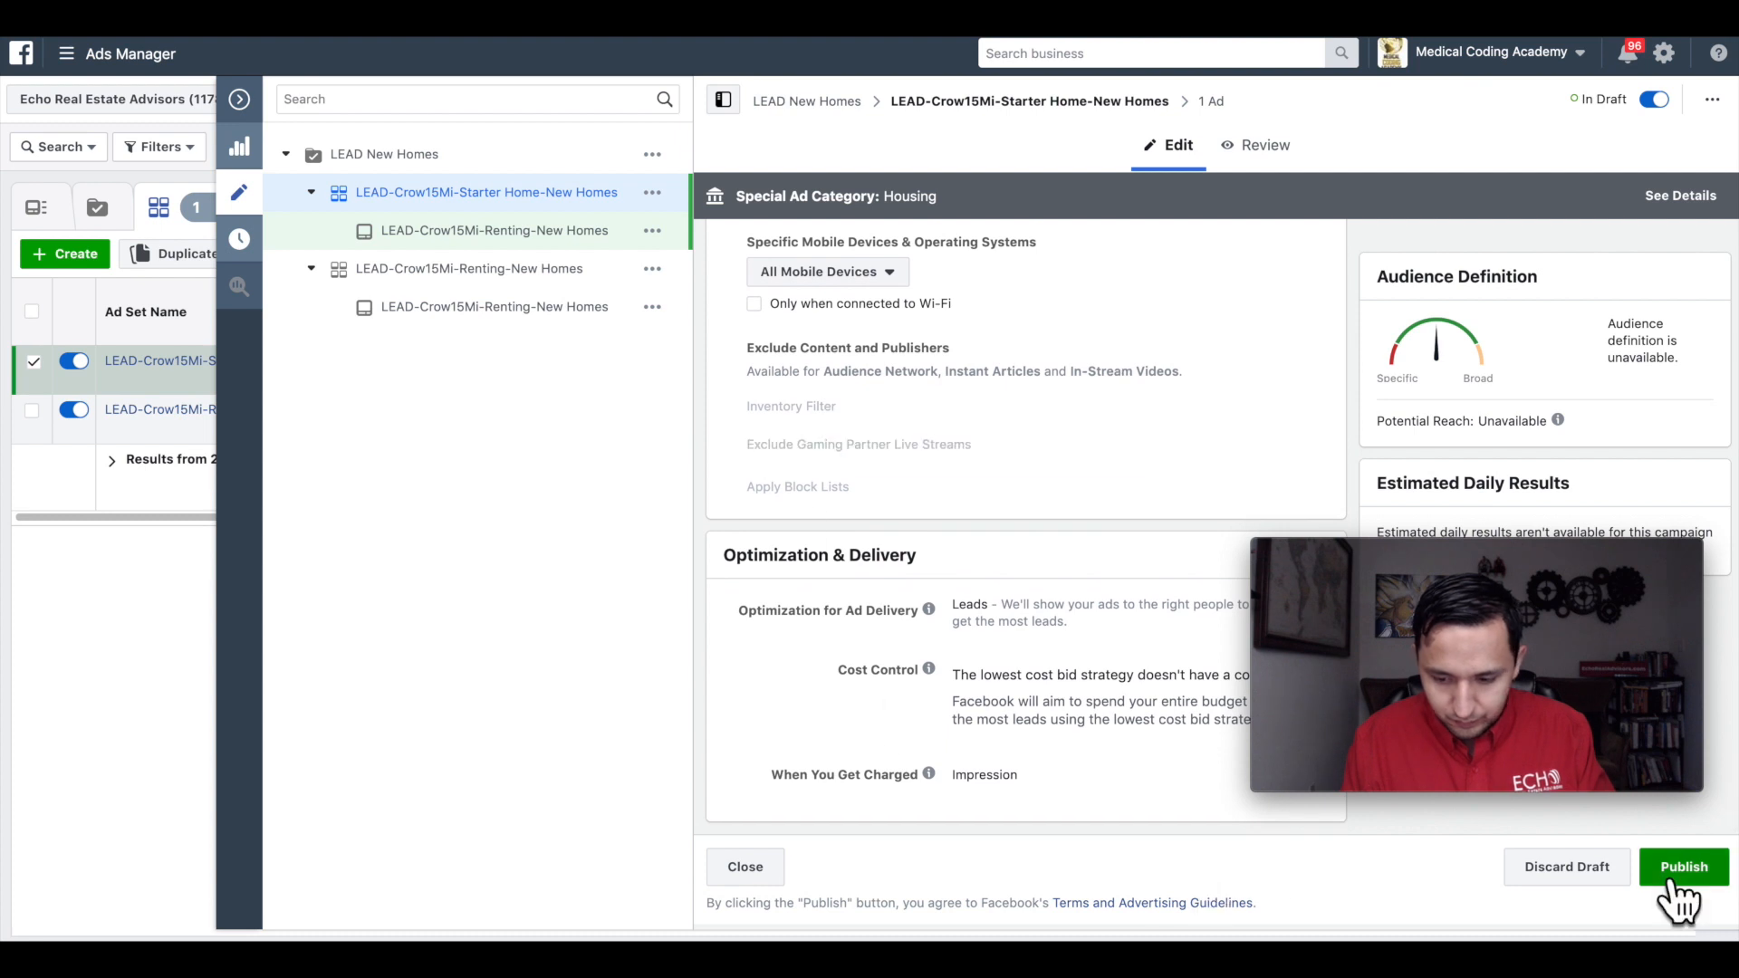
{"action": "scroll", "coordinate": [1123, 635], "scroll_direction": "up", "scroll_amount": 20}
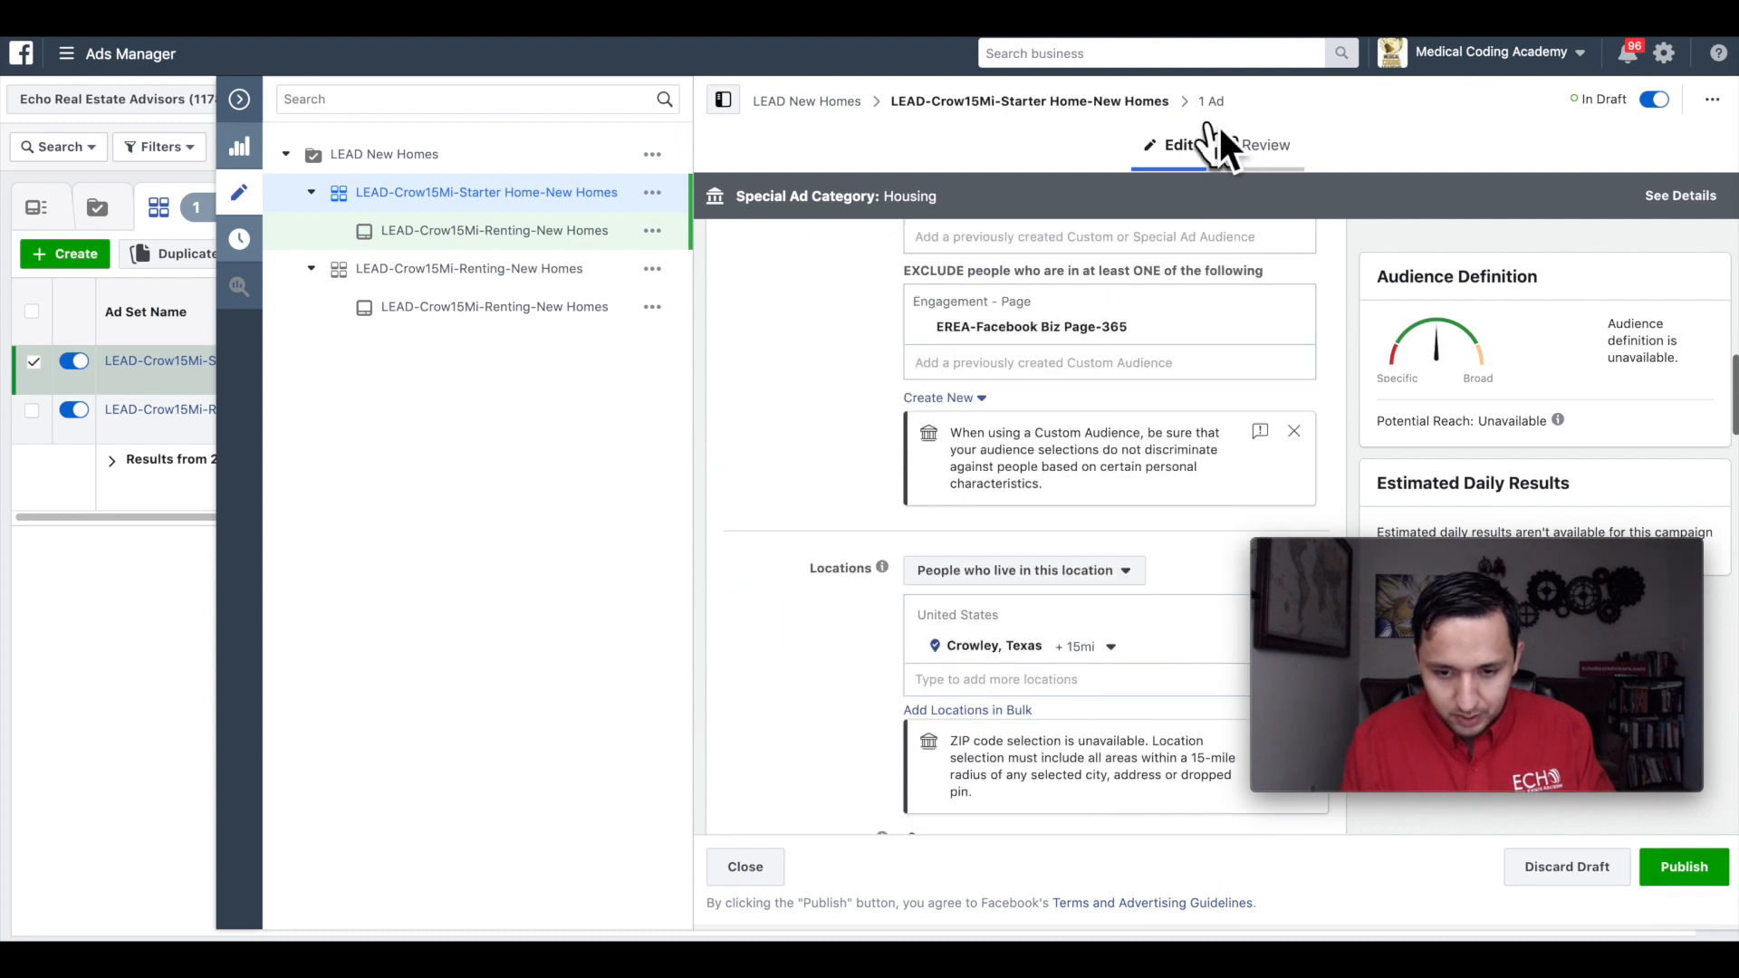
{"action": "left_click", "coordinate": [1214, 101]}
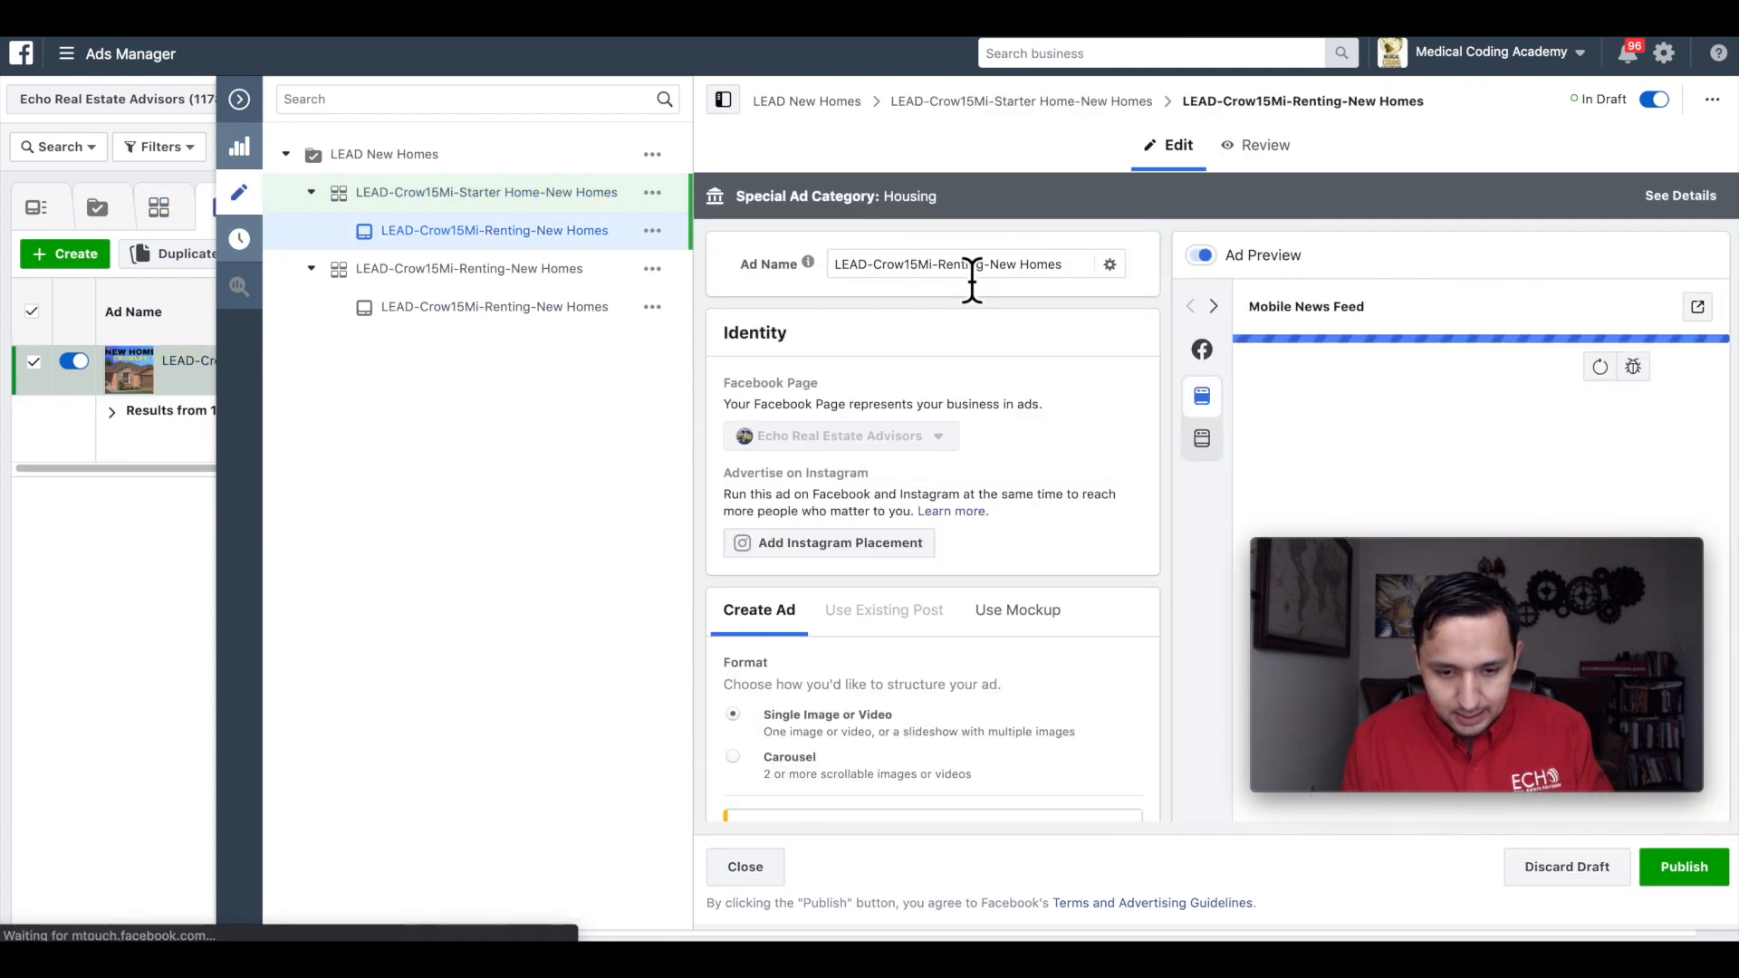
{"action": "triple_click", "coordinate": [972, 277]}
{"action": "key", "text": "ctrl+v"}
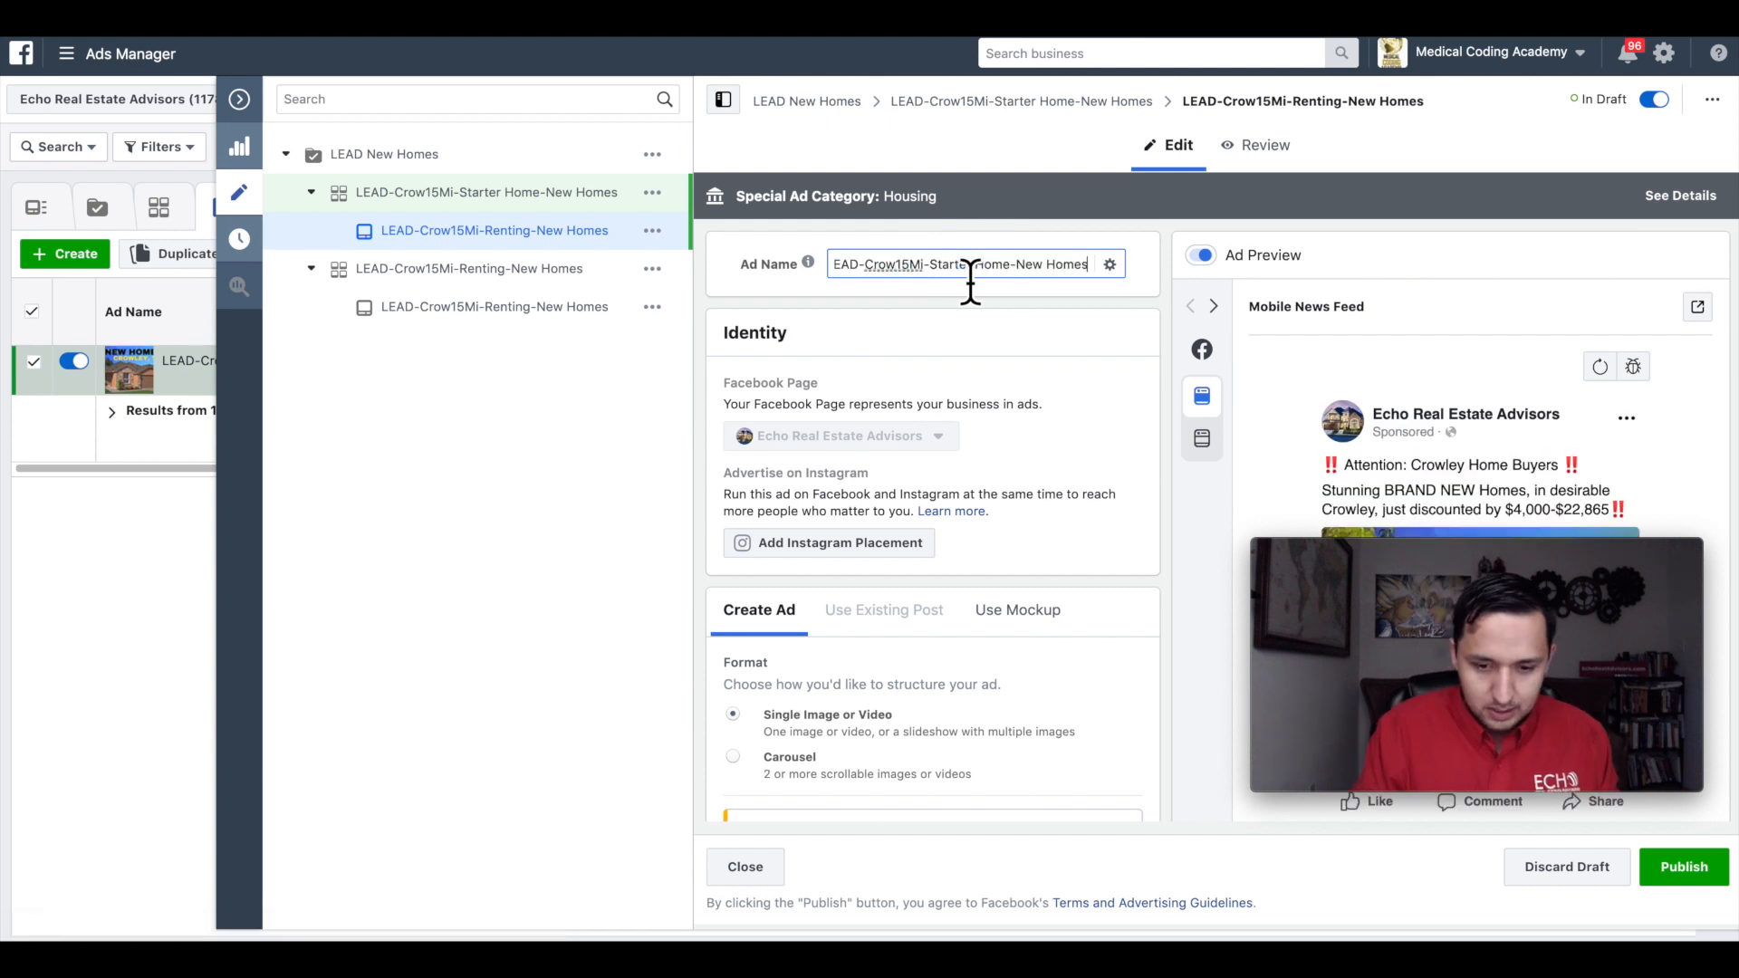
{"action": "left_click", "coordinate": [1024, 319]}
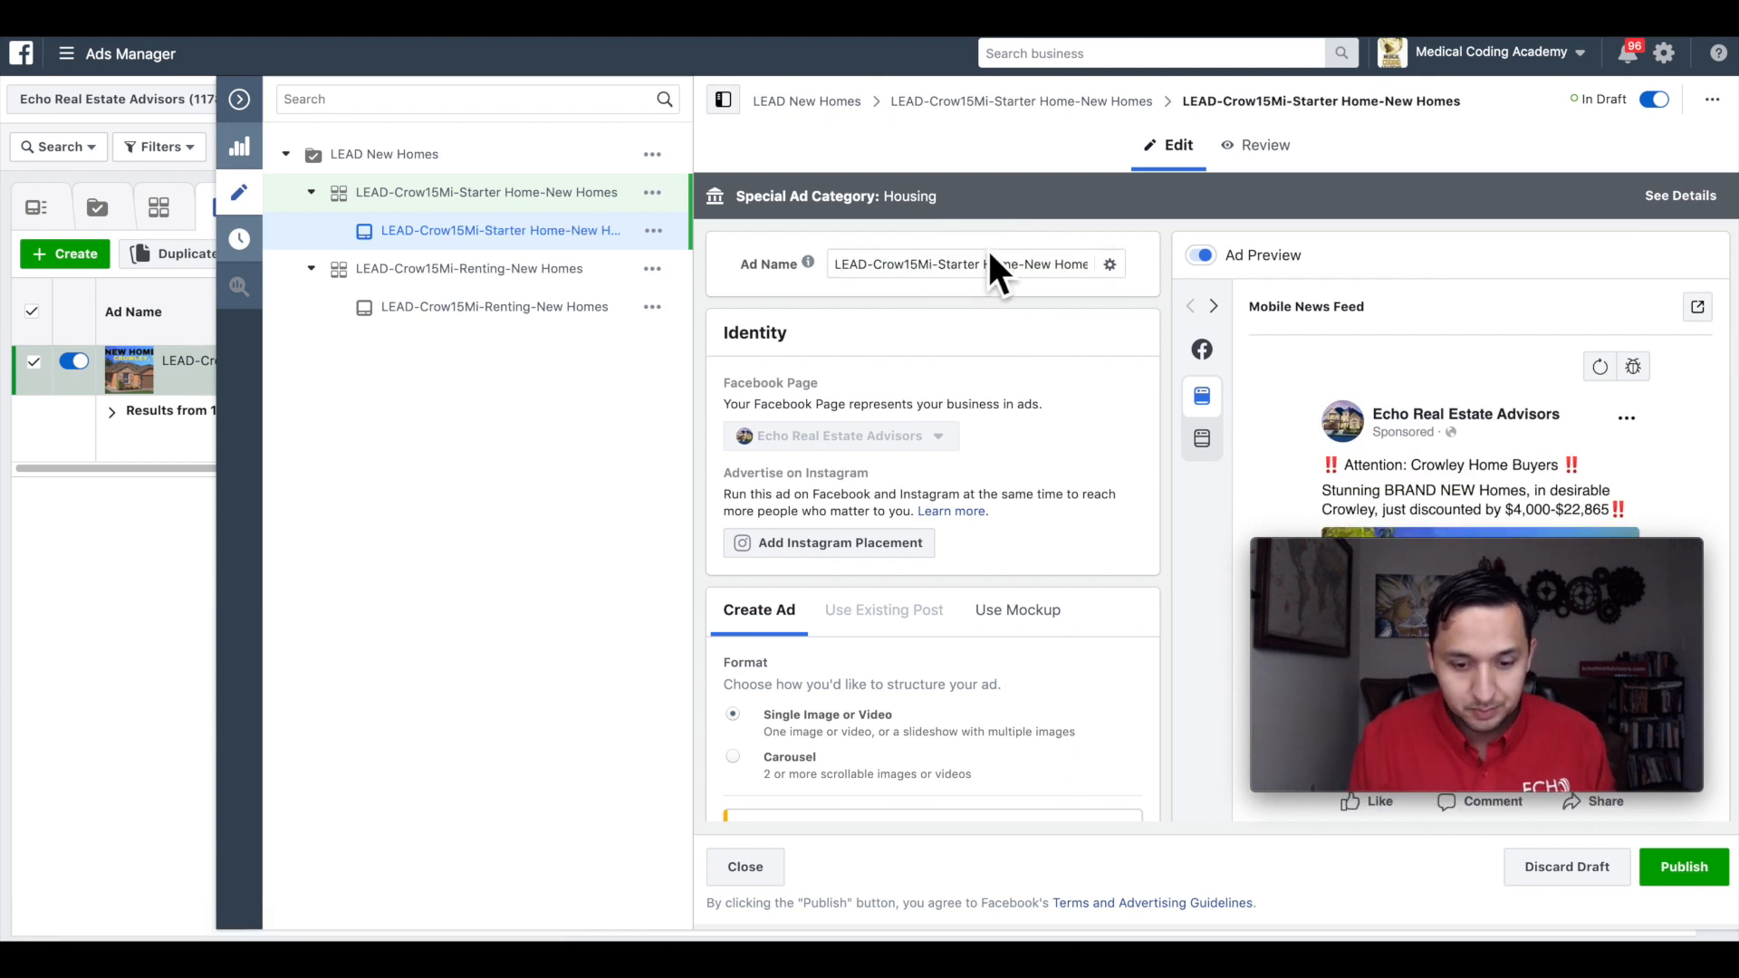
{"action": "double_click", "coordinate": [962, 277]}
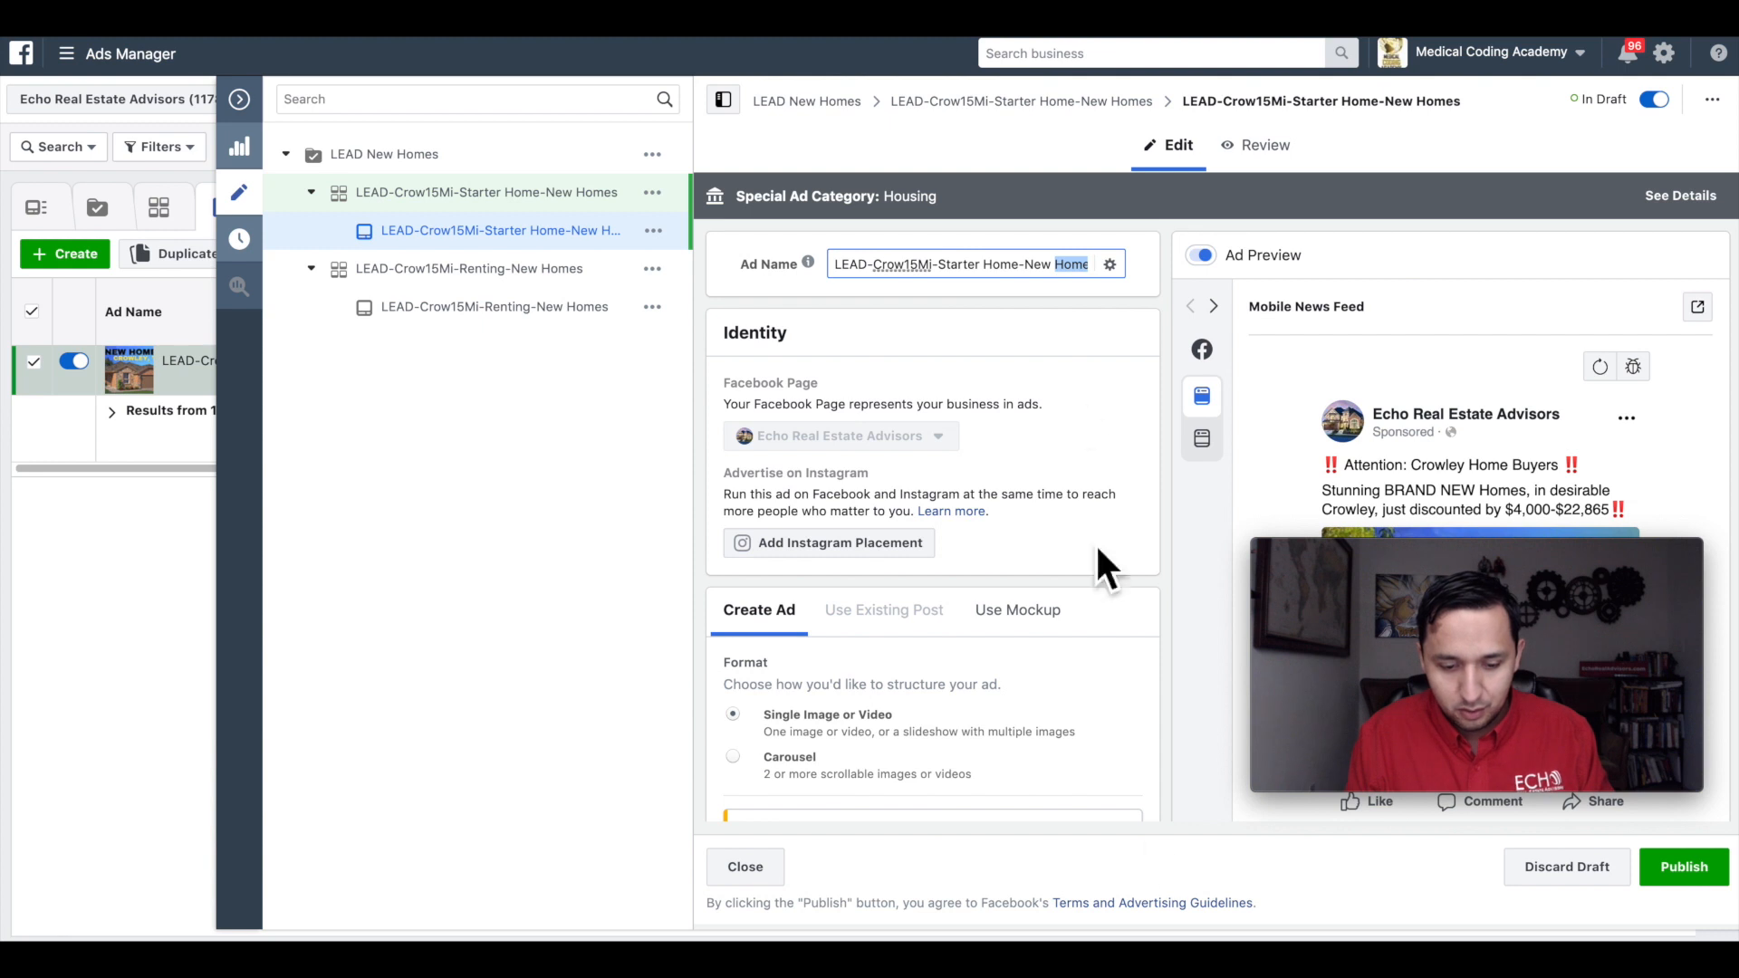
Step: Publish the Starter Home ad set with its ad and return to the campaign's list of ad sets
{"action": "left_click", "coordinate": [1680, 867]}
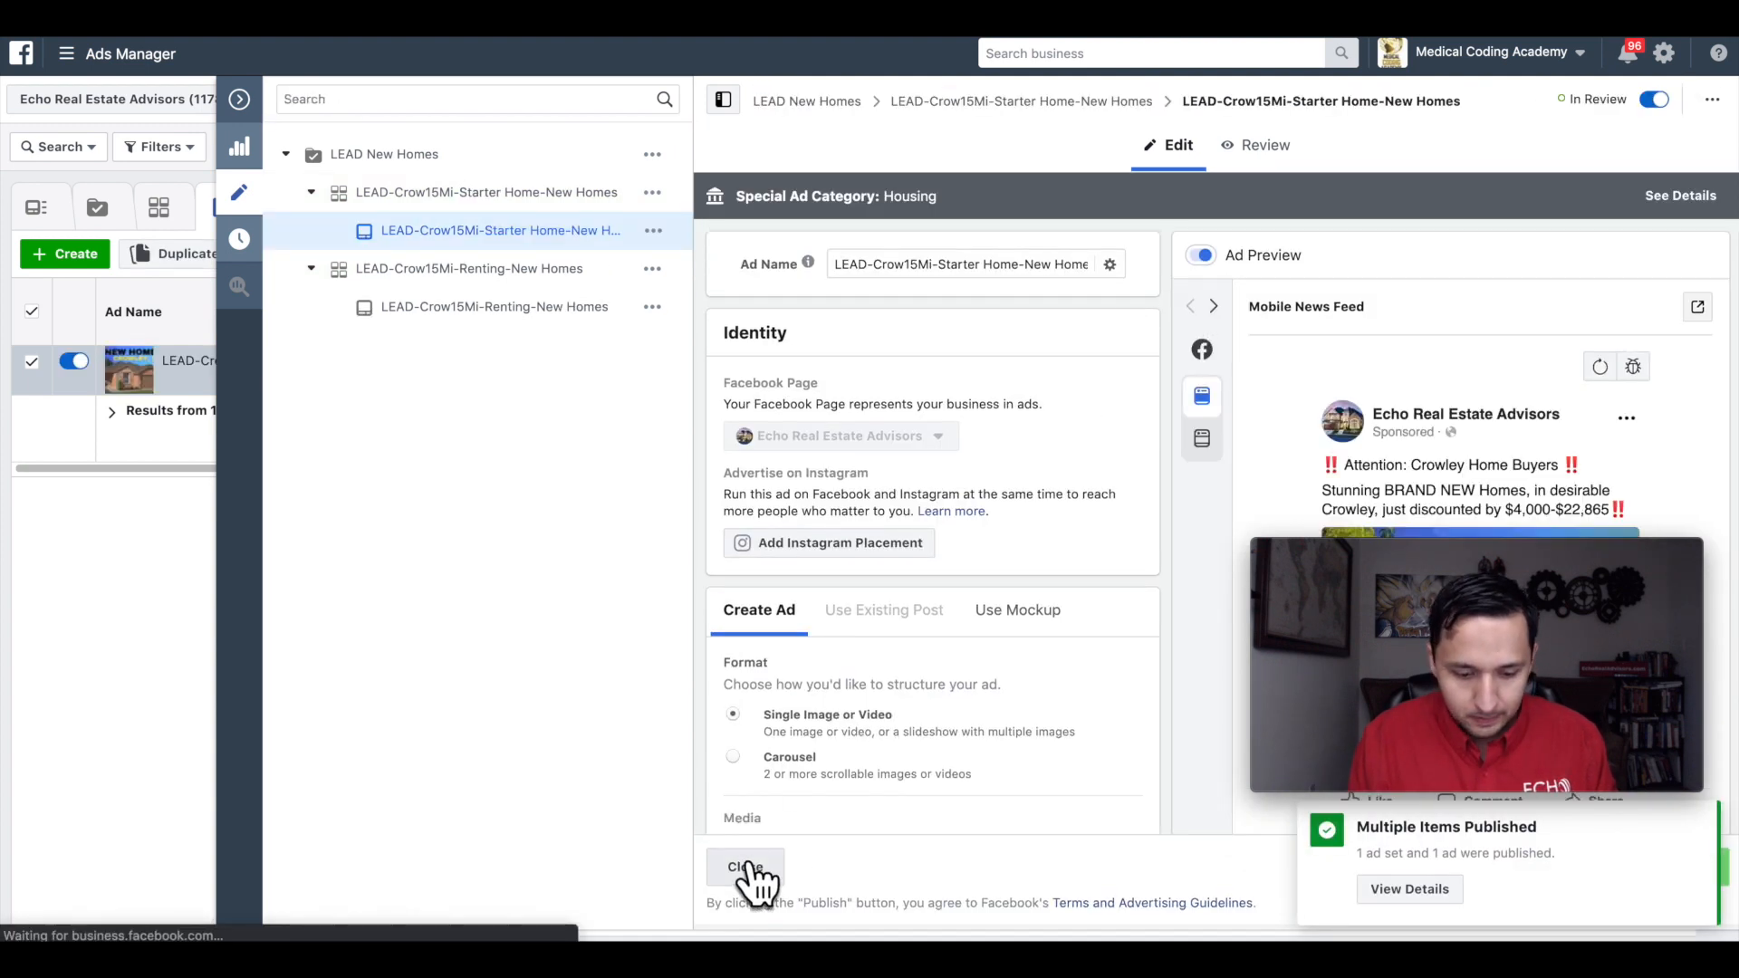
{"action": "left_click", "coordinate": [750, 868]}
{"action": "left_click", "coordinate": [748, 212]}
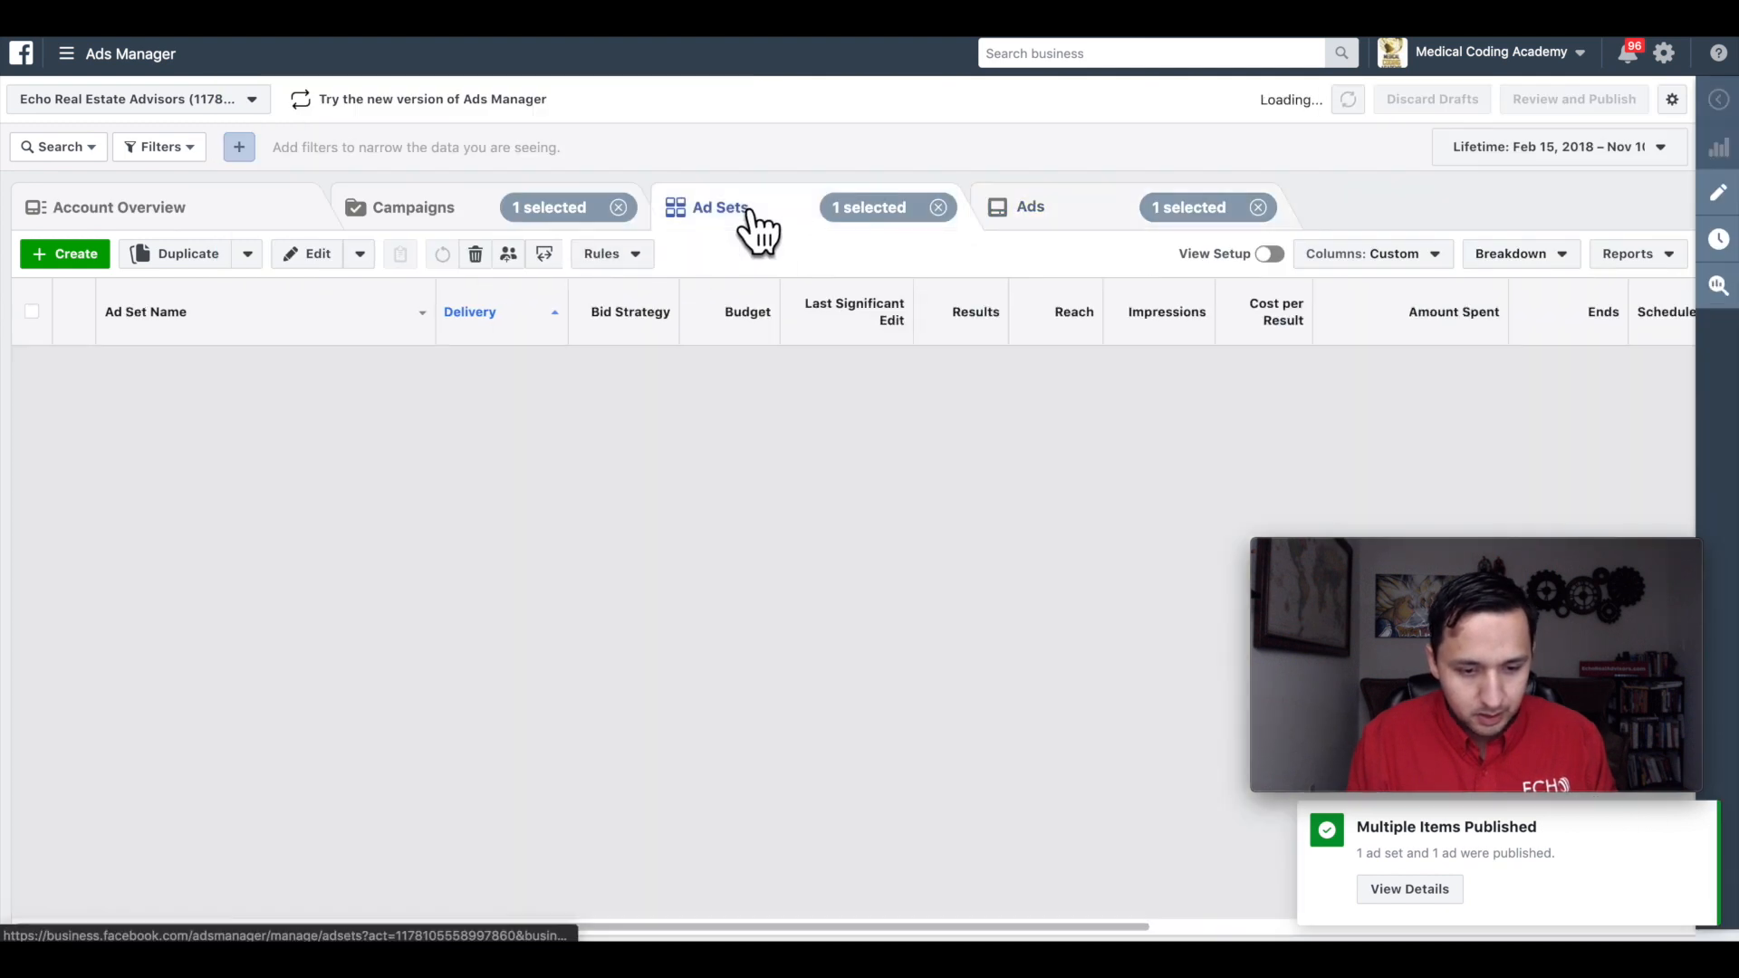
Step: Create another duplicate of the ad set "LEAD-Crow15Mi-Renting-New Homes", leaving the Starter Home ad set unselected
{"action": "left_click", "coordinate": [31, 411]}
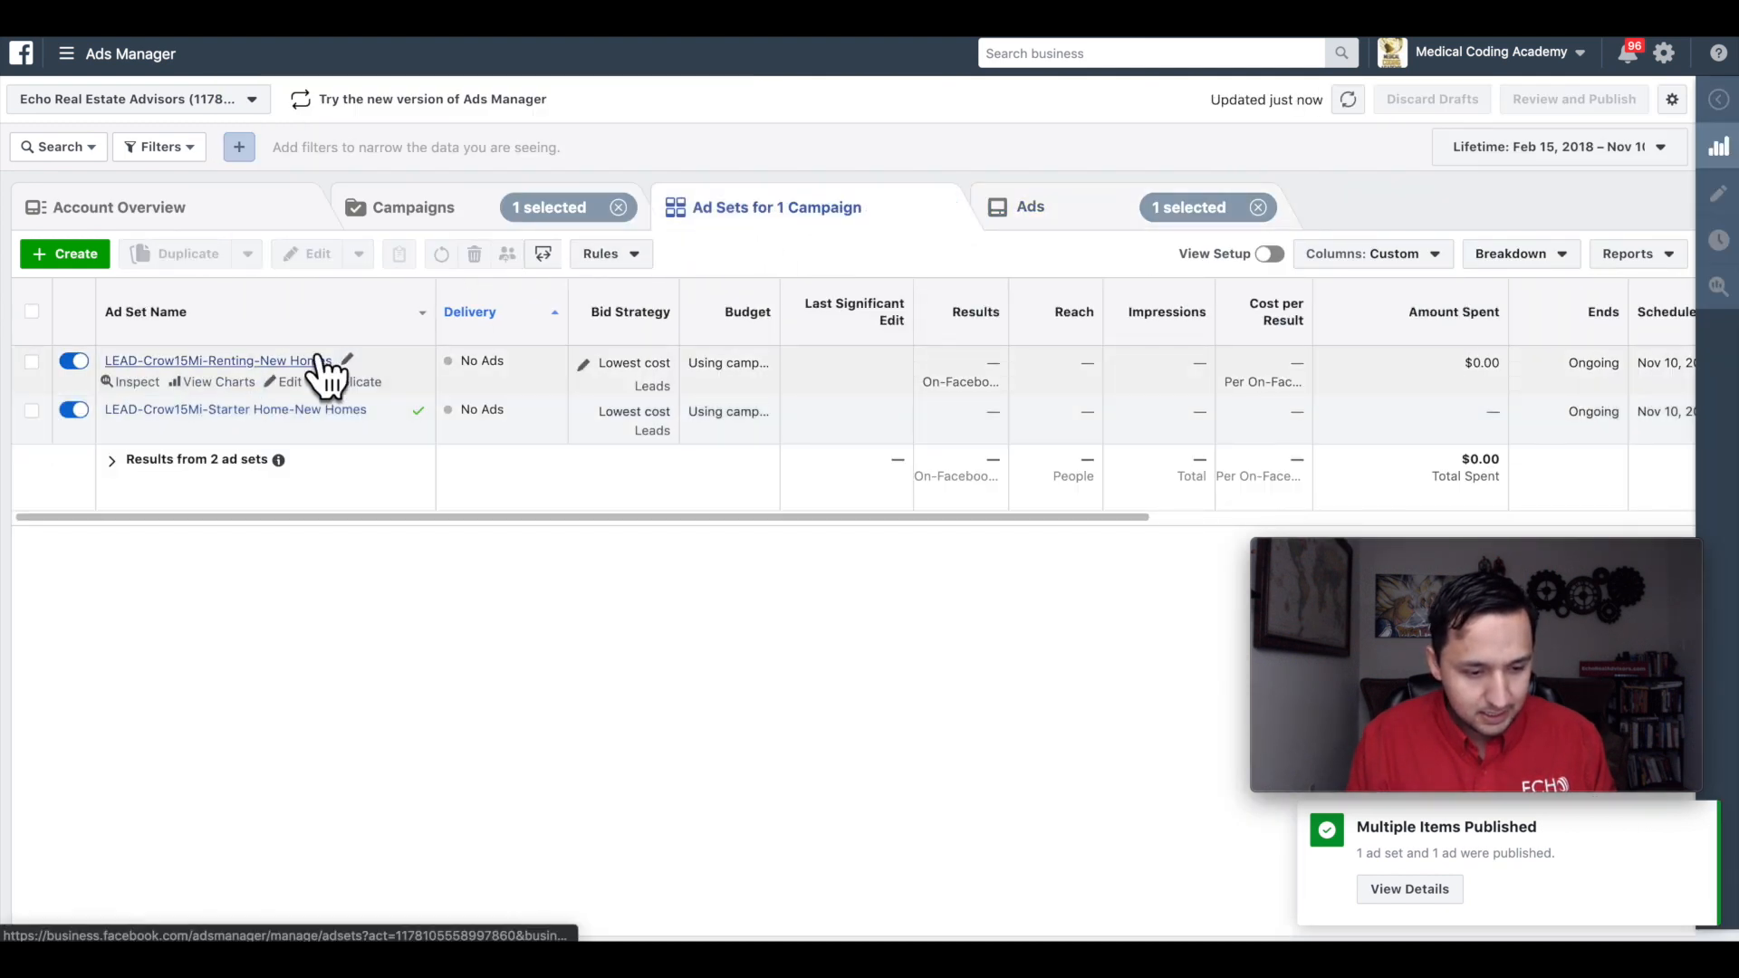
{"action": "left_click", "coordinate": [357, 382]}
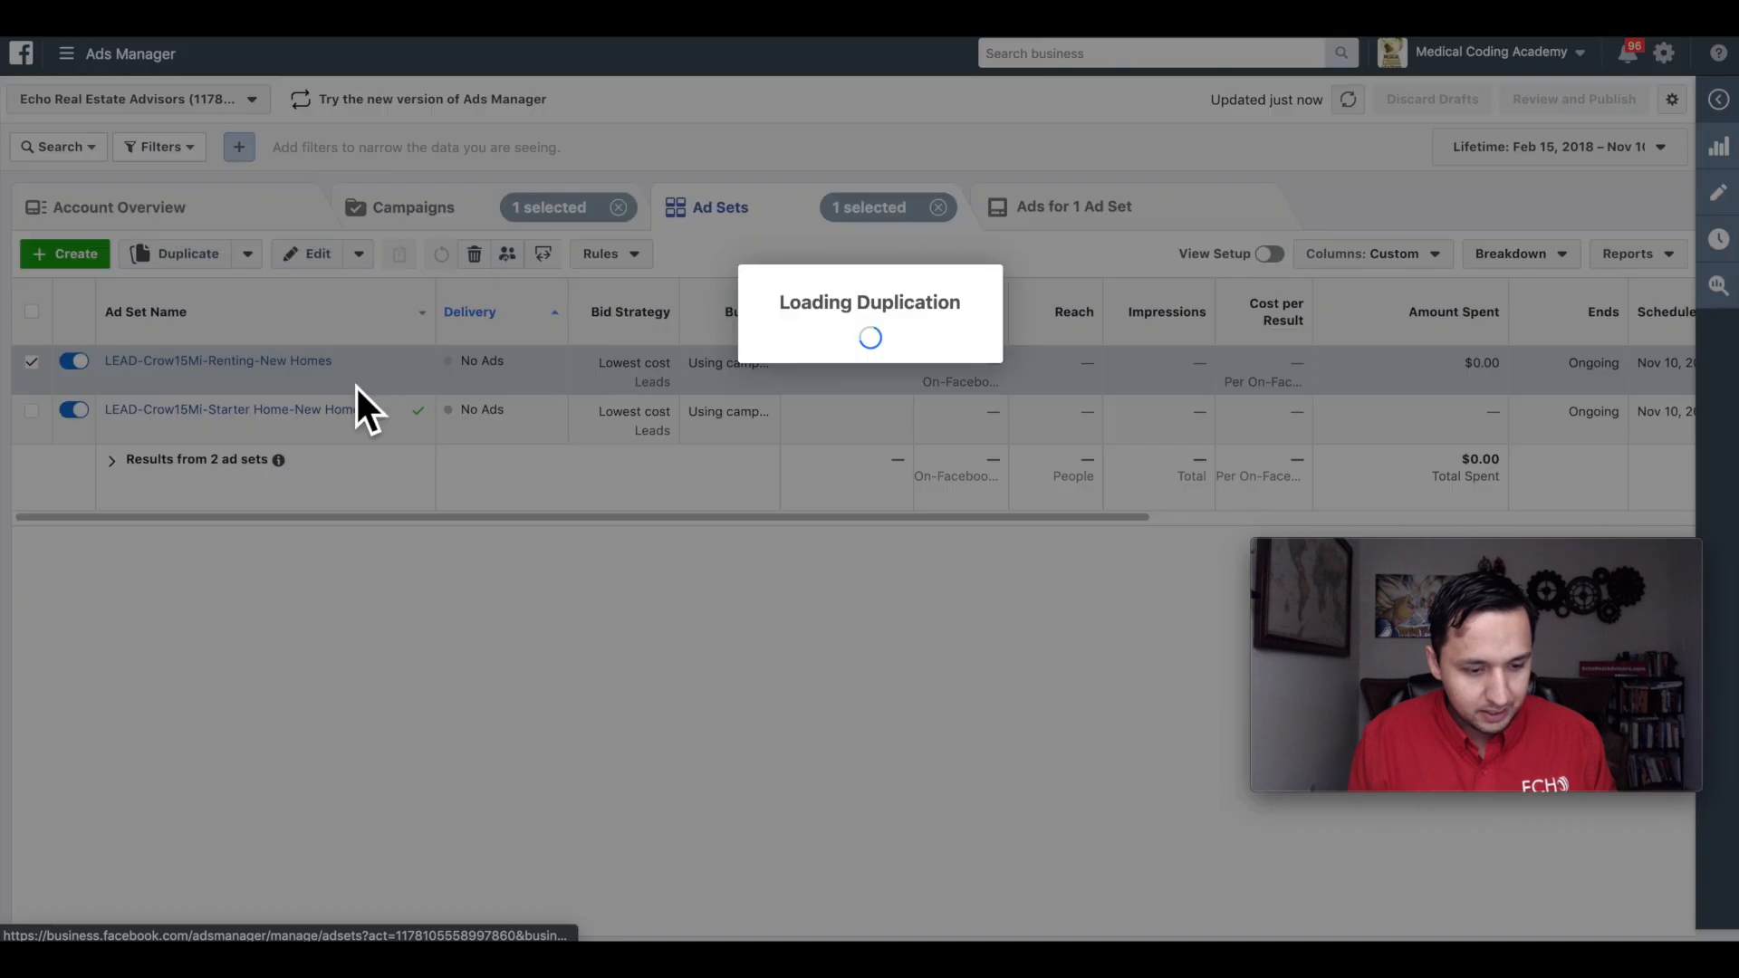
{"action": "left_click", "coordinate": [1150, 566]}
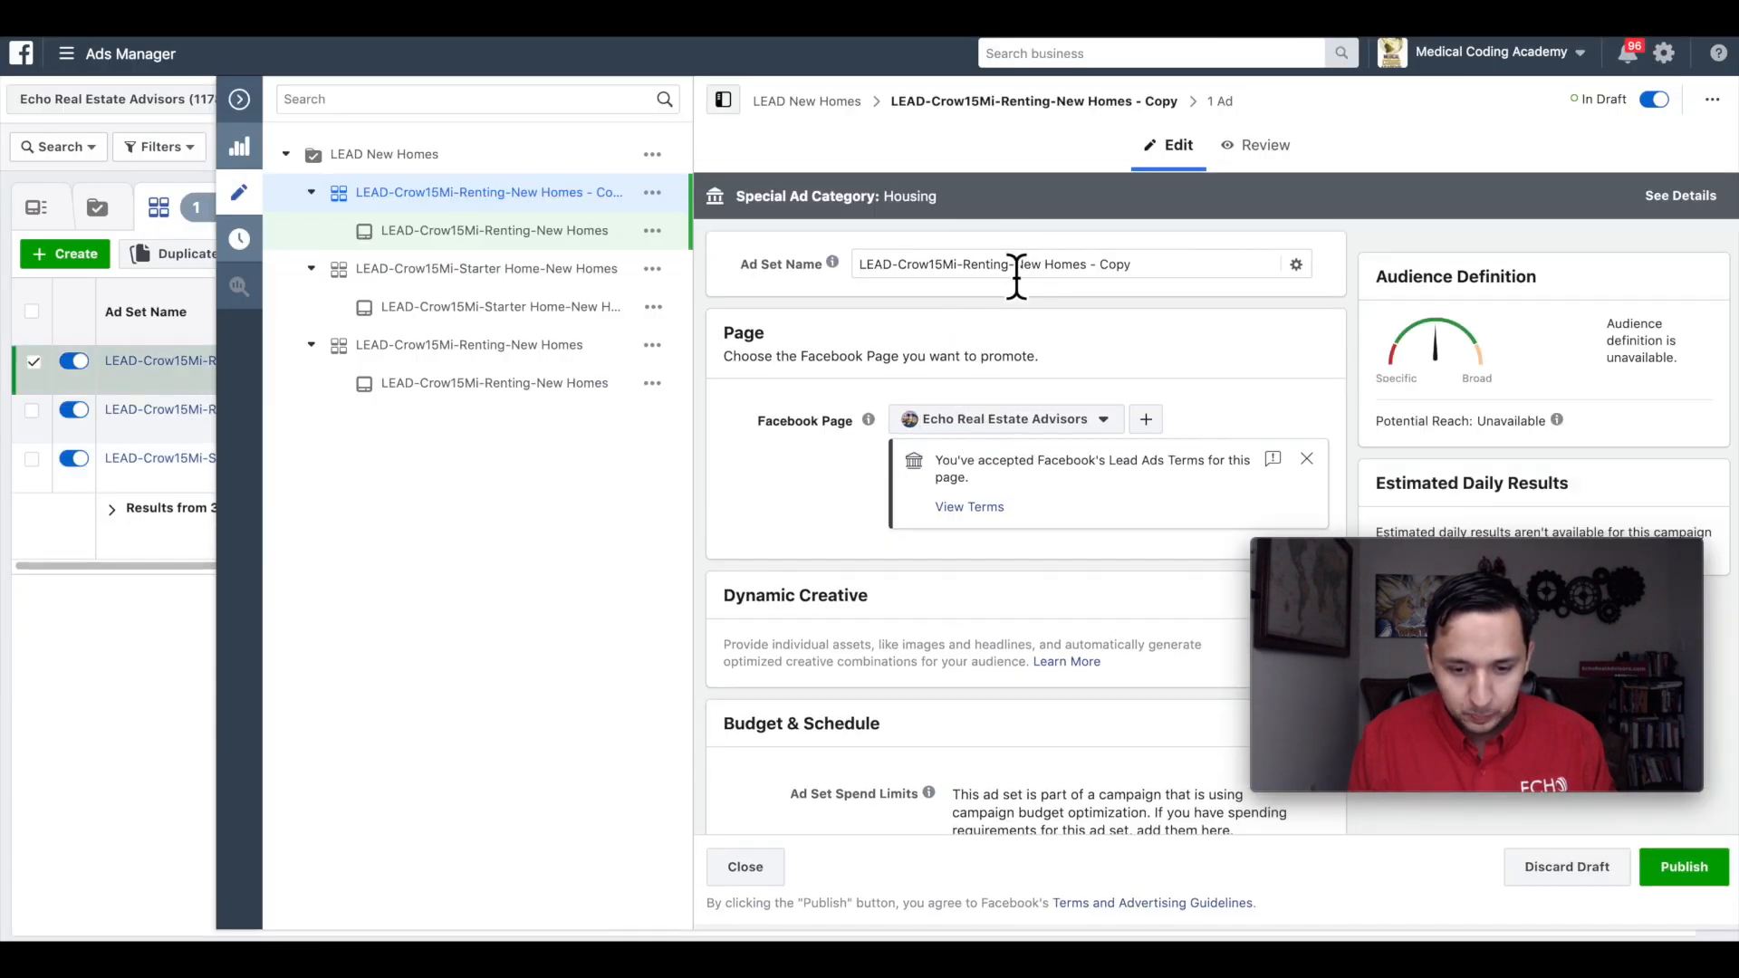
Step: Rename the new ad set copy as "LEAD-Crow15Mi-Wealth Management-New Homes" and copy that name
{"action": "left_click", "coordinate": [1014, 265]}
{"action": "key", "text": "BackSpace"}
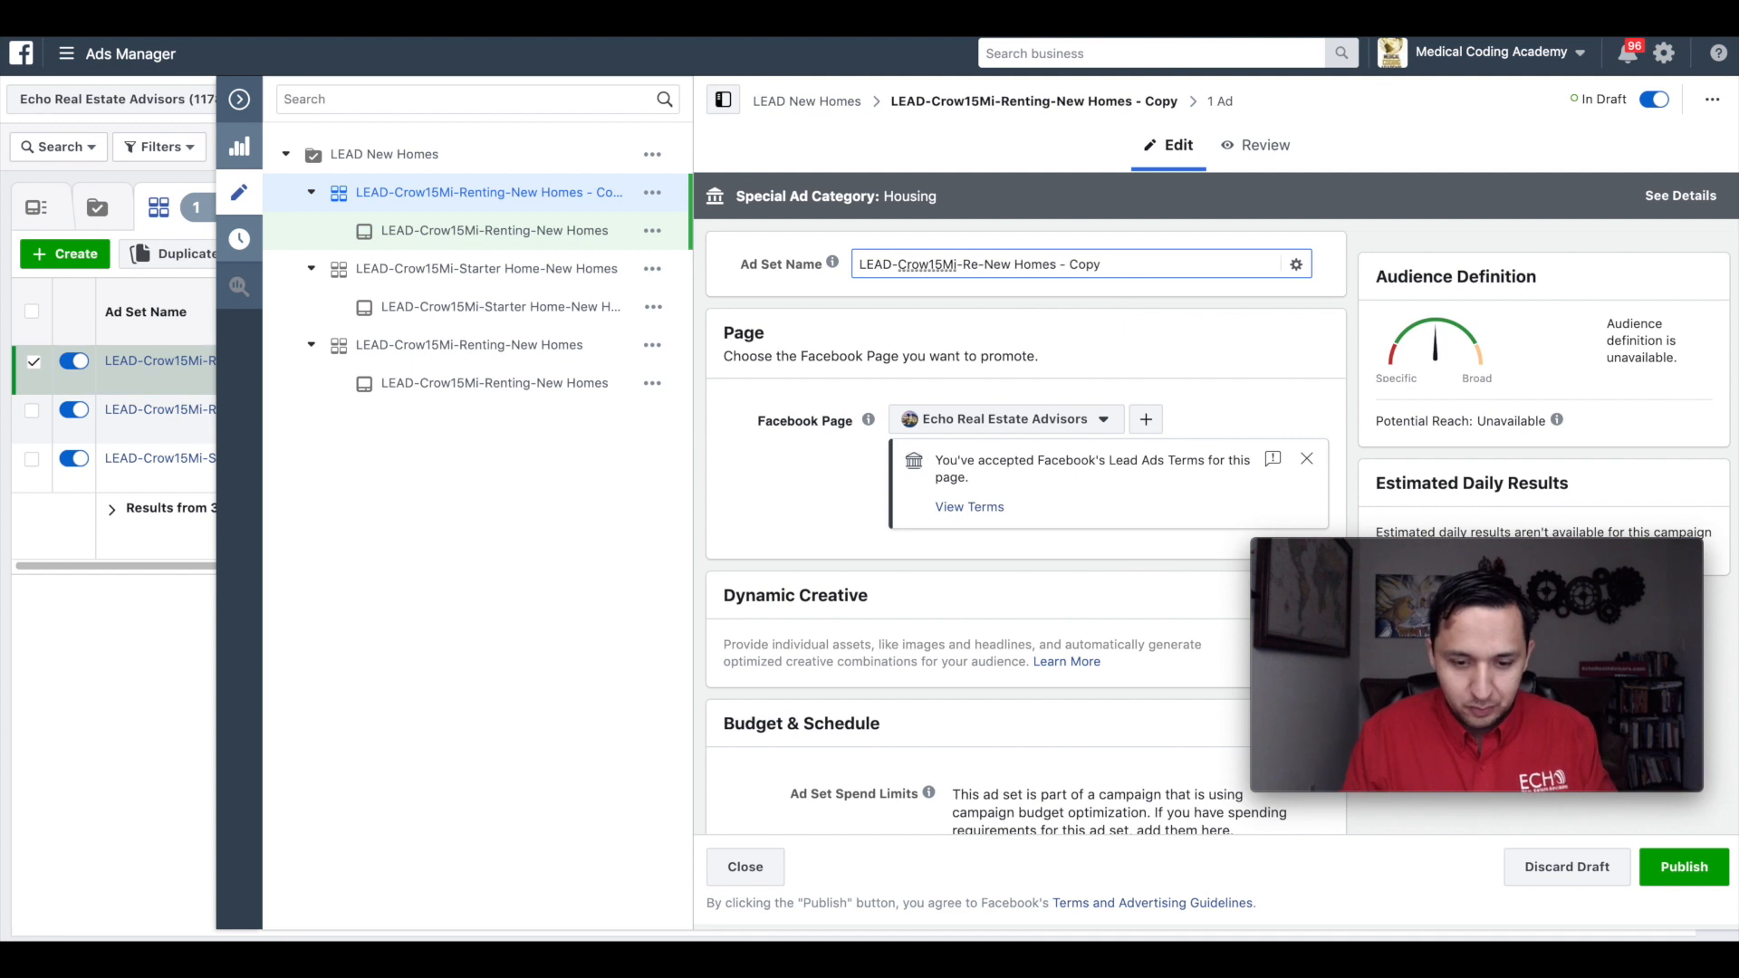
{"action": "key", "text": "BackSpace"}
{"action": "key", "text": "BackSpace"}
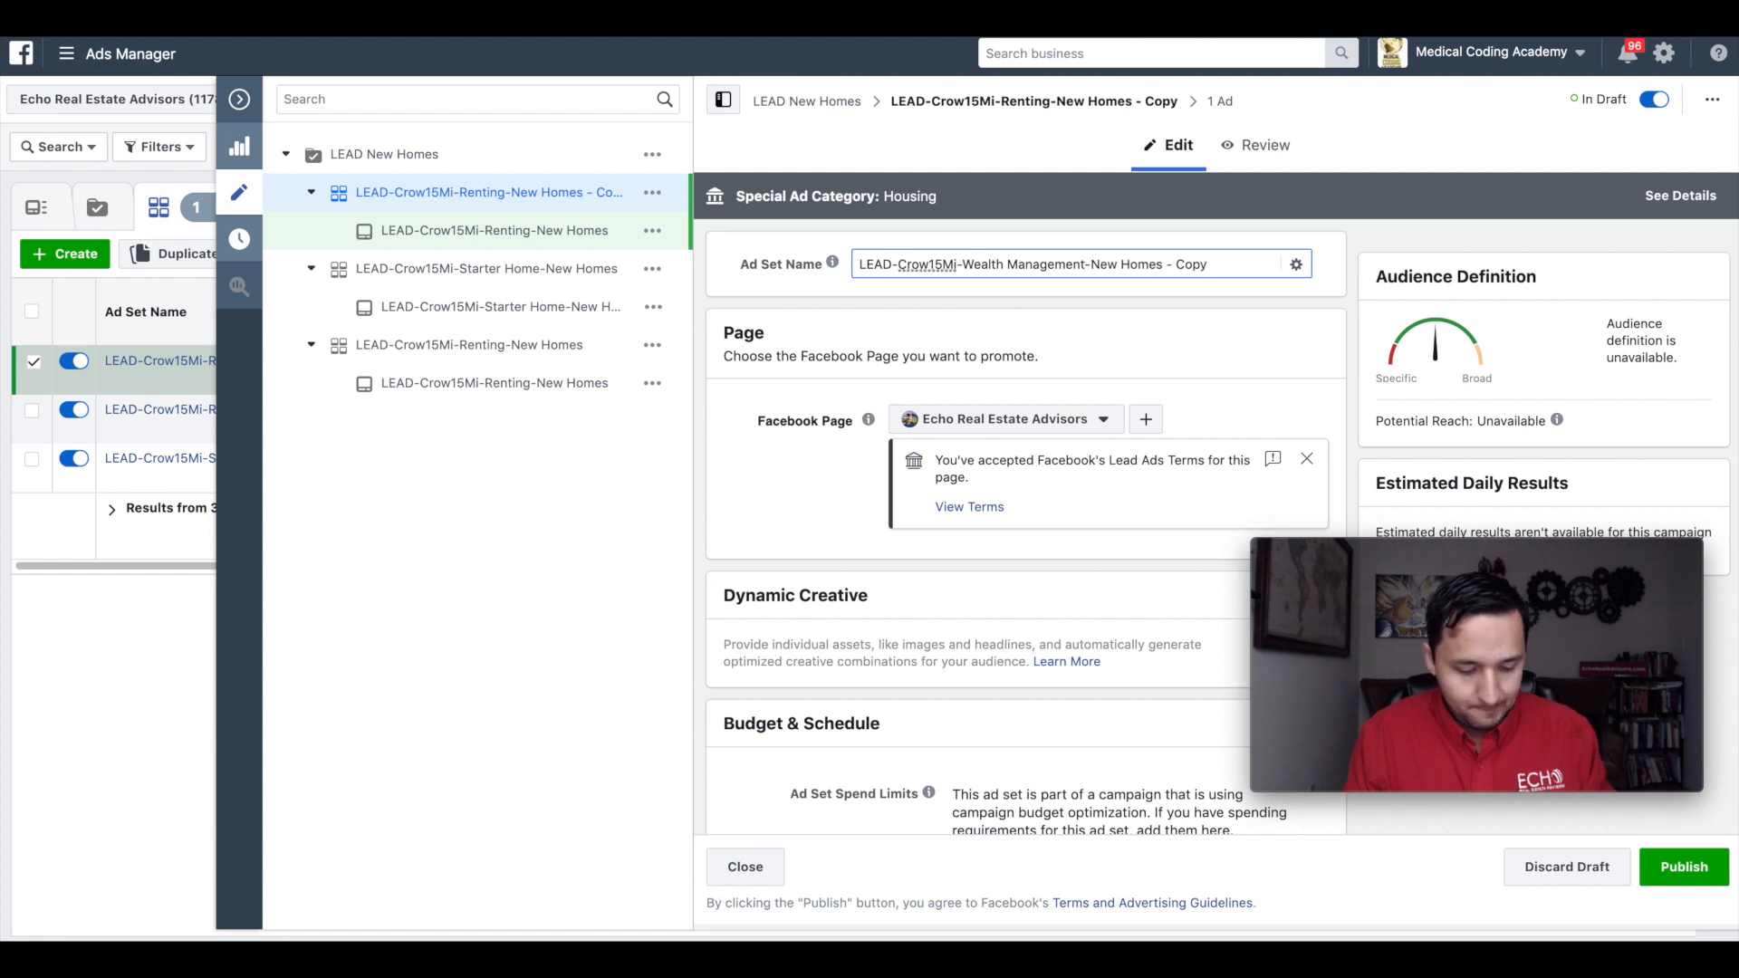
{"action": "key", "text": "ctrl+a"}
{"action": "left_click", "coordinate": [1219, 269]}
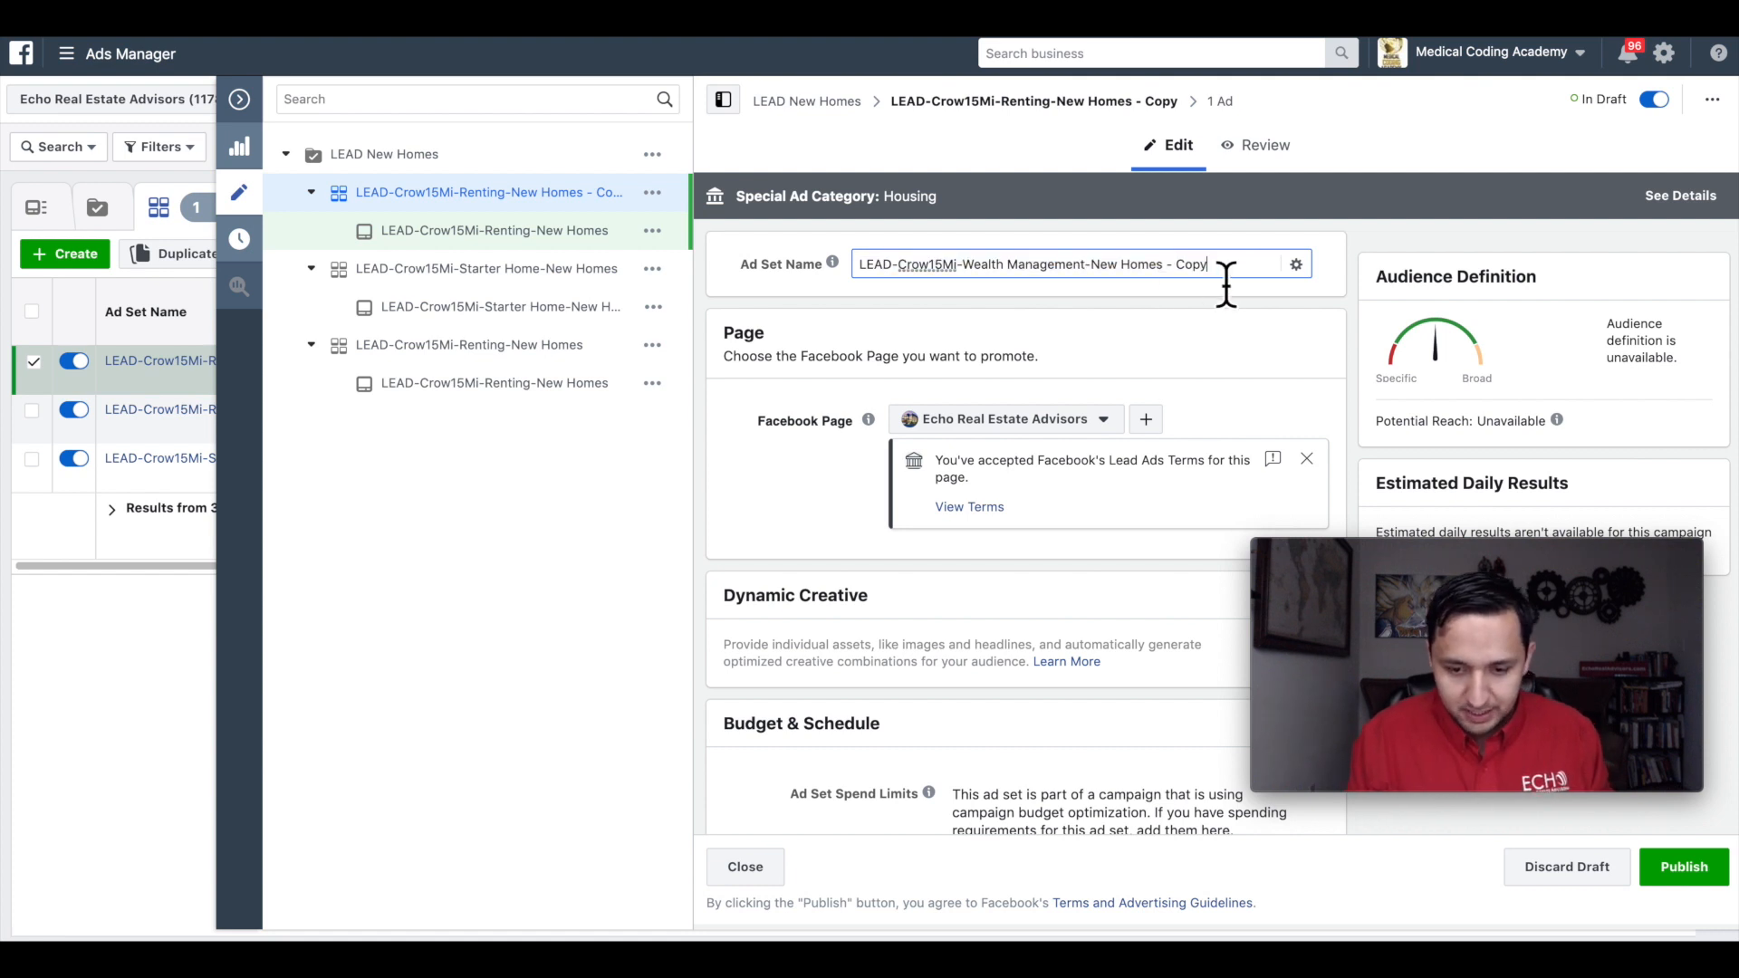
{"action": "key", "text": "ctrl+a"}
{"action": "key", "text": "ctrl+c"}
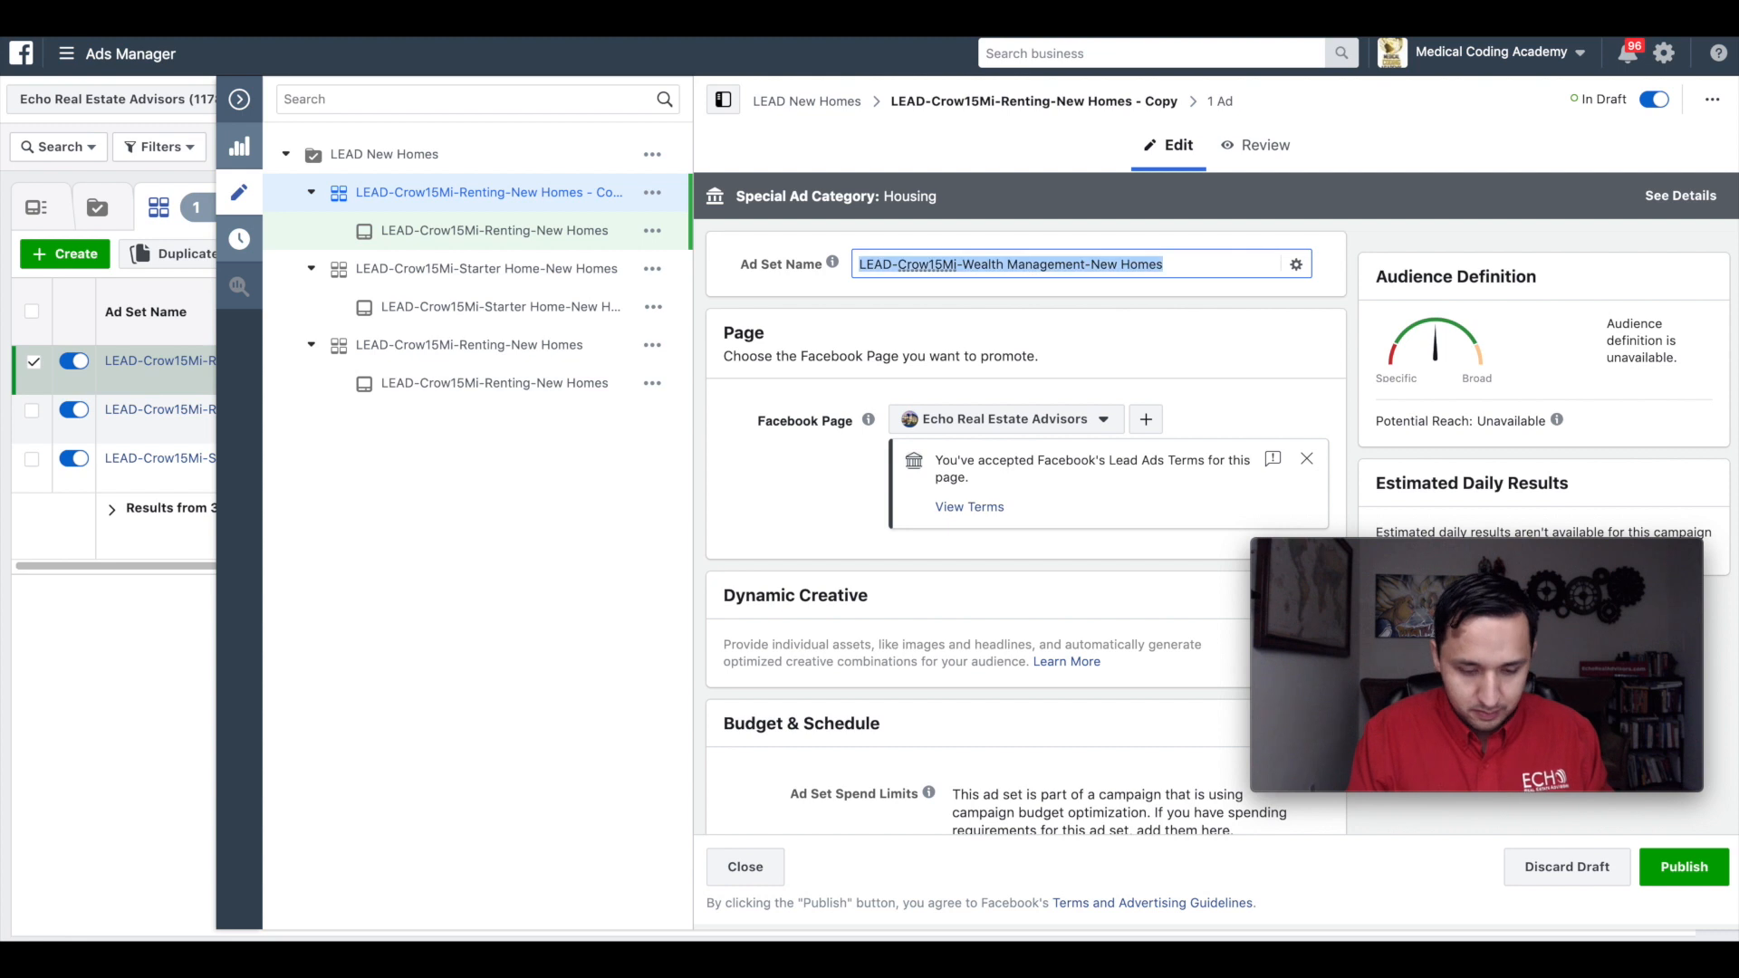
Step: Replace the Renting interest in the Wealth Management ad set's detailed targeting with "Wealth management"
{"action": "scroll", "coordinate": [1023, 539], "scroll_direction": "down", "scroll_amount": 10}
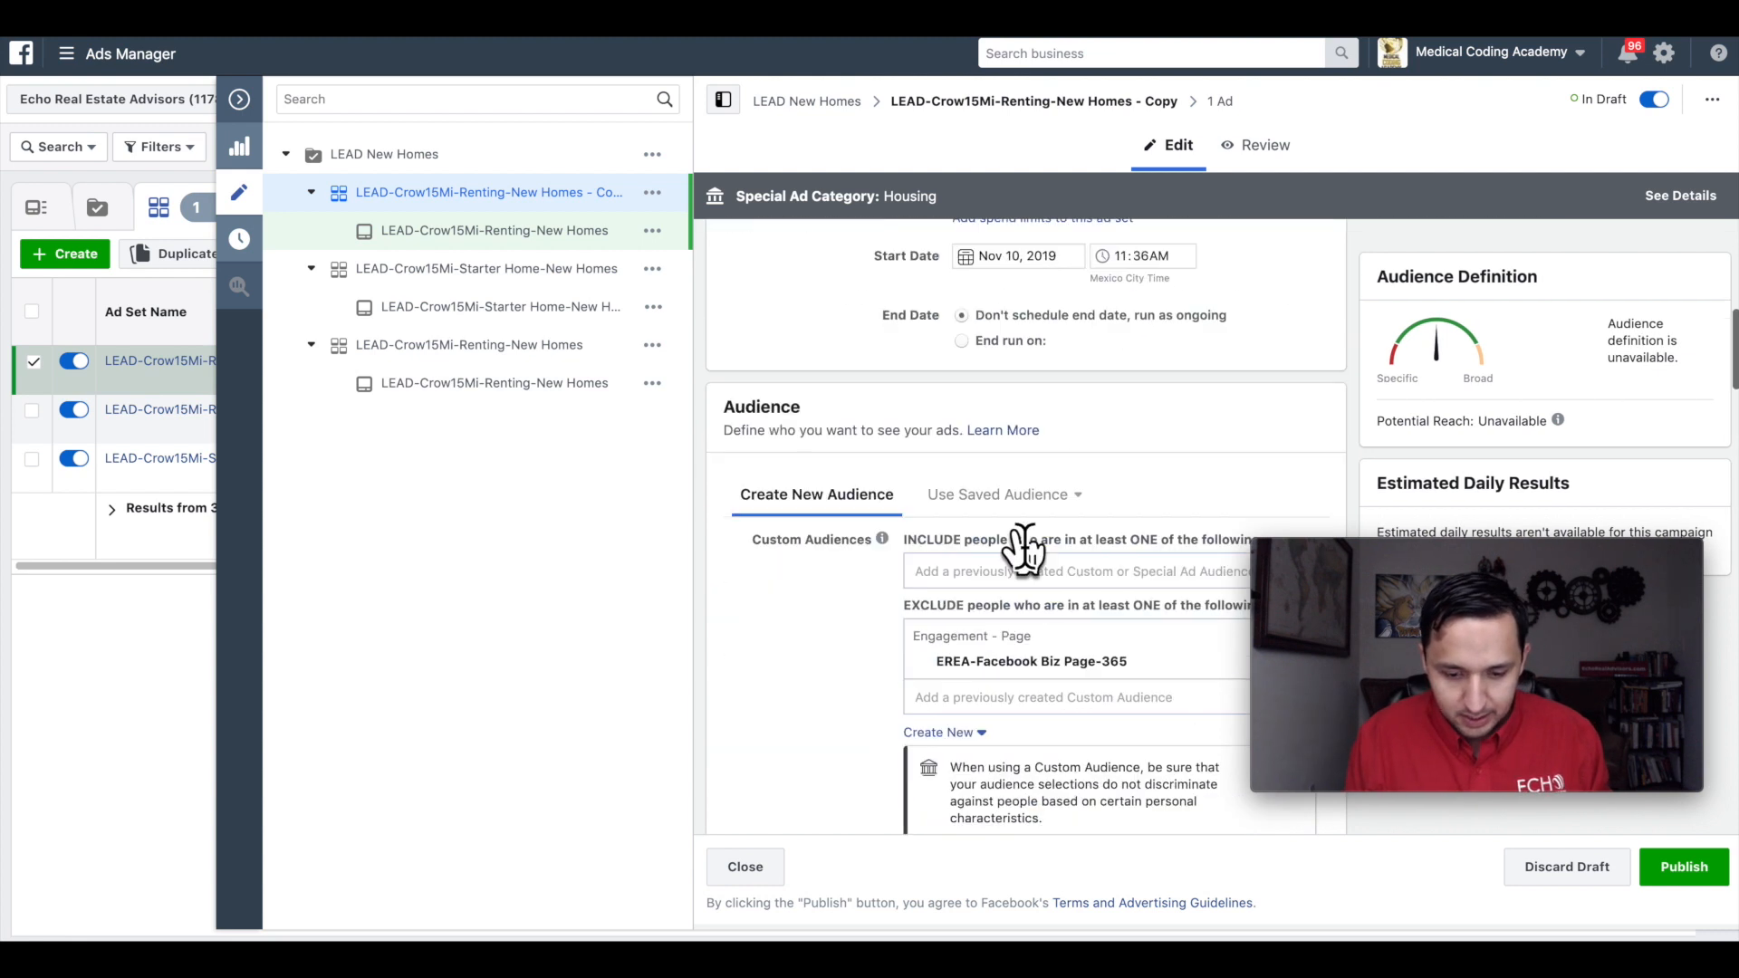
{"action": "scroll", "coordinate": [1024, 534], "scroll_direction": "down", "scroll_amount": 10}
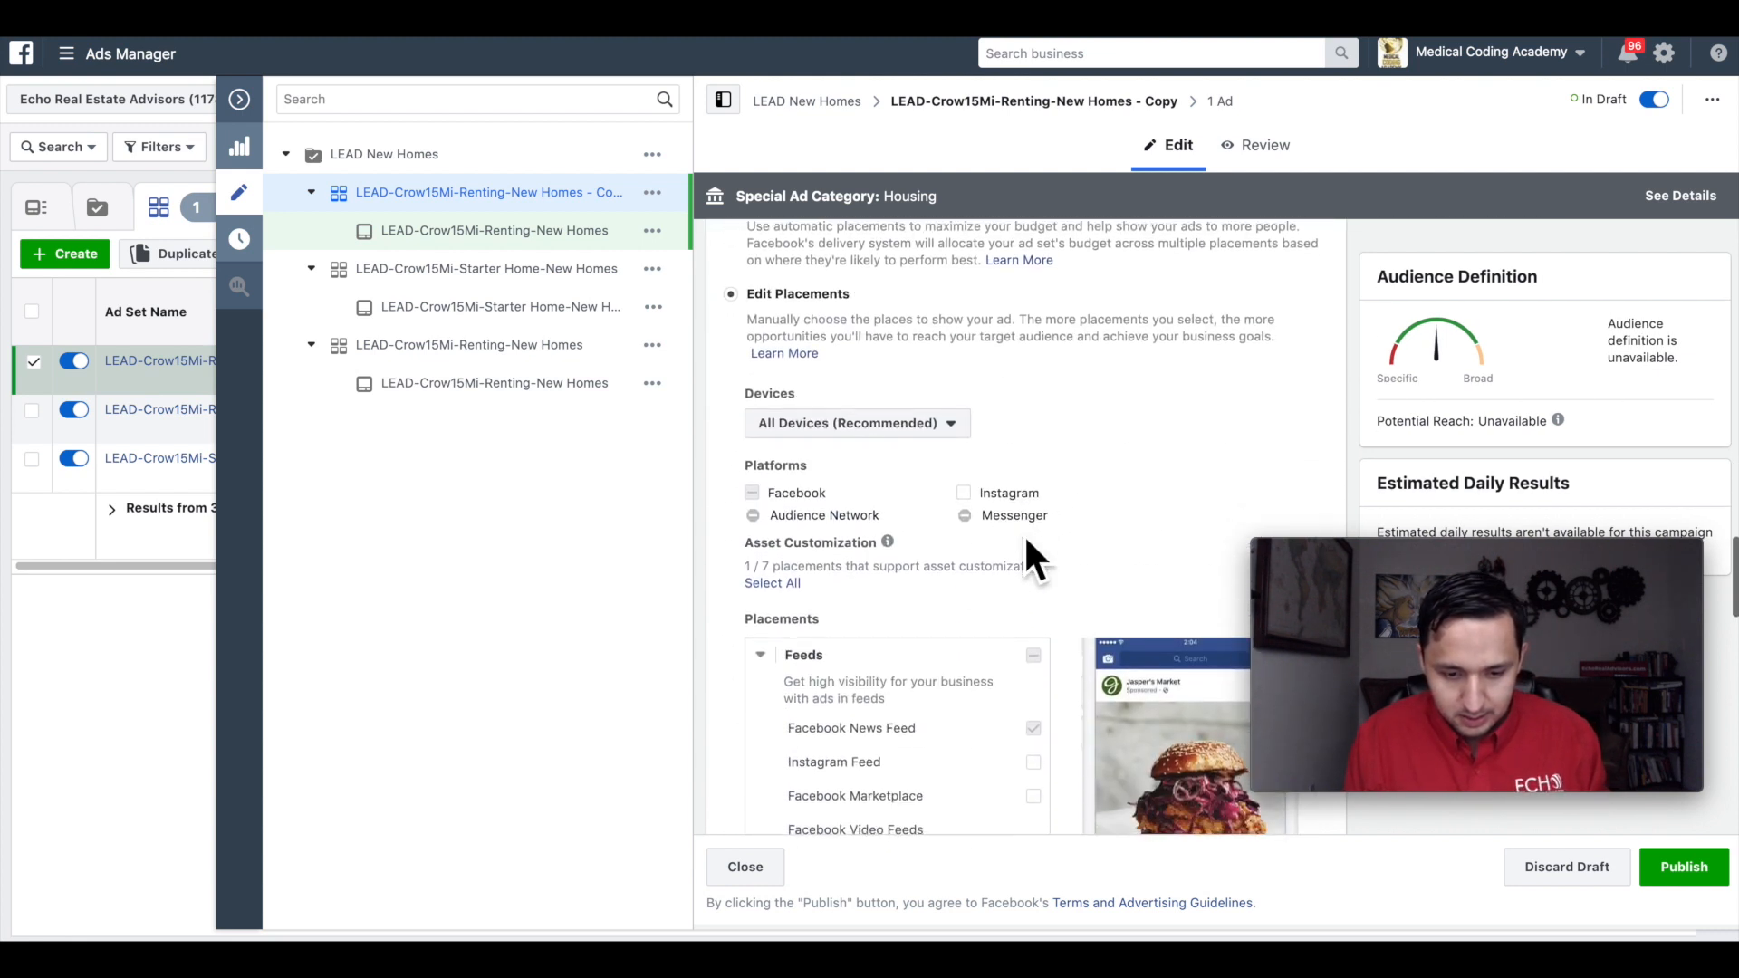
{"action": "scroll", "coordinate": [1024, 534], "scroll_direction": "up", "scroll_amount": 5}
{"action": "left_click", "coordinate": [1286, 269]}
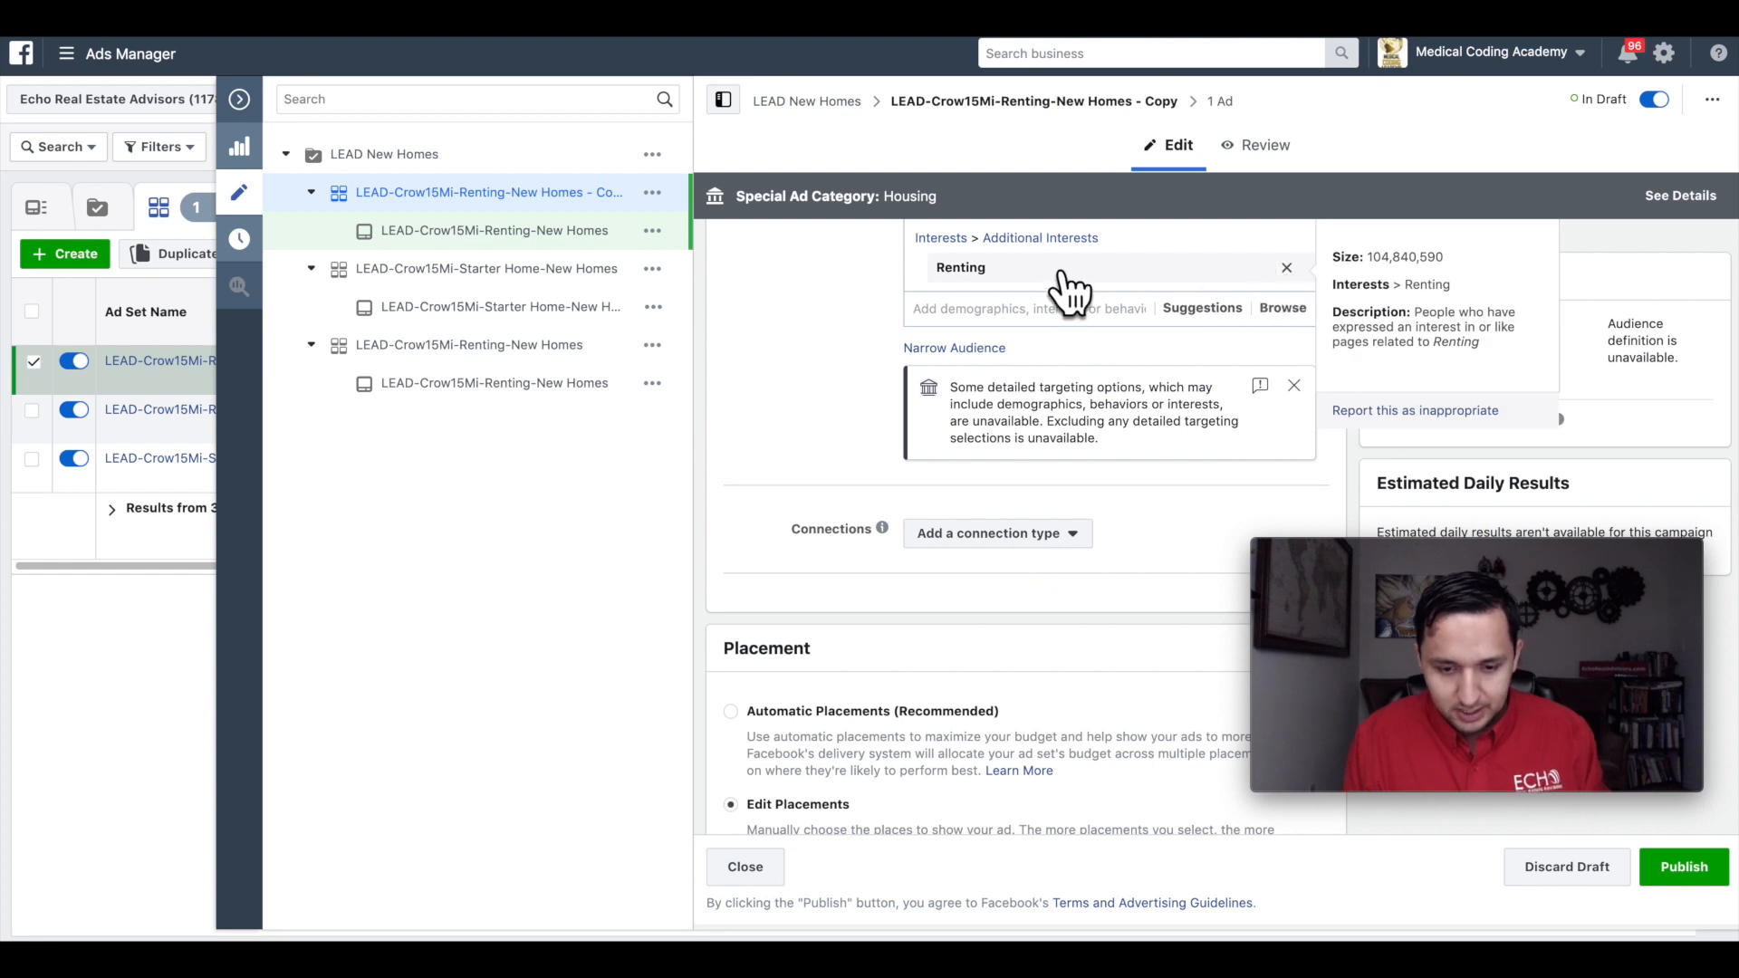
{"action": "left_click", "coordinate": [1008, 234]}
{"action": "type", "text": "wel"}
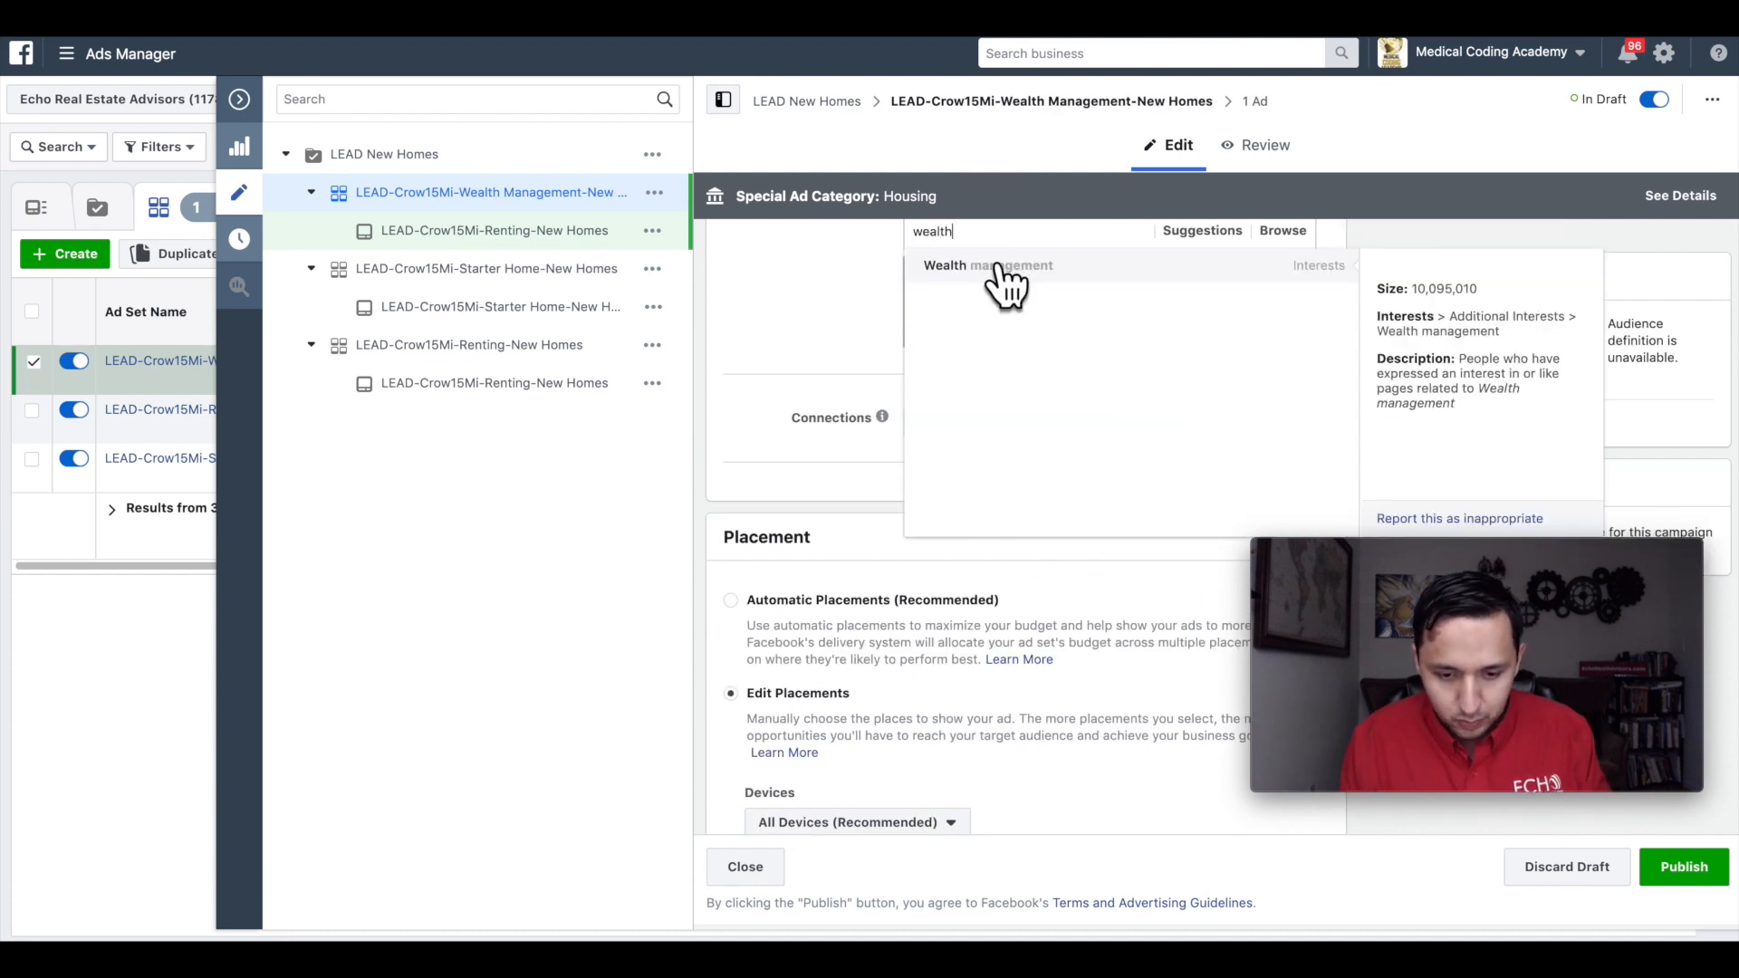
{"action": "left_click", "coordinate": [1008, 264]}
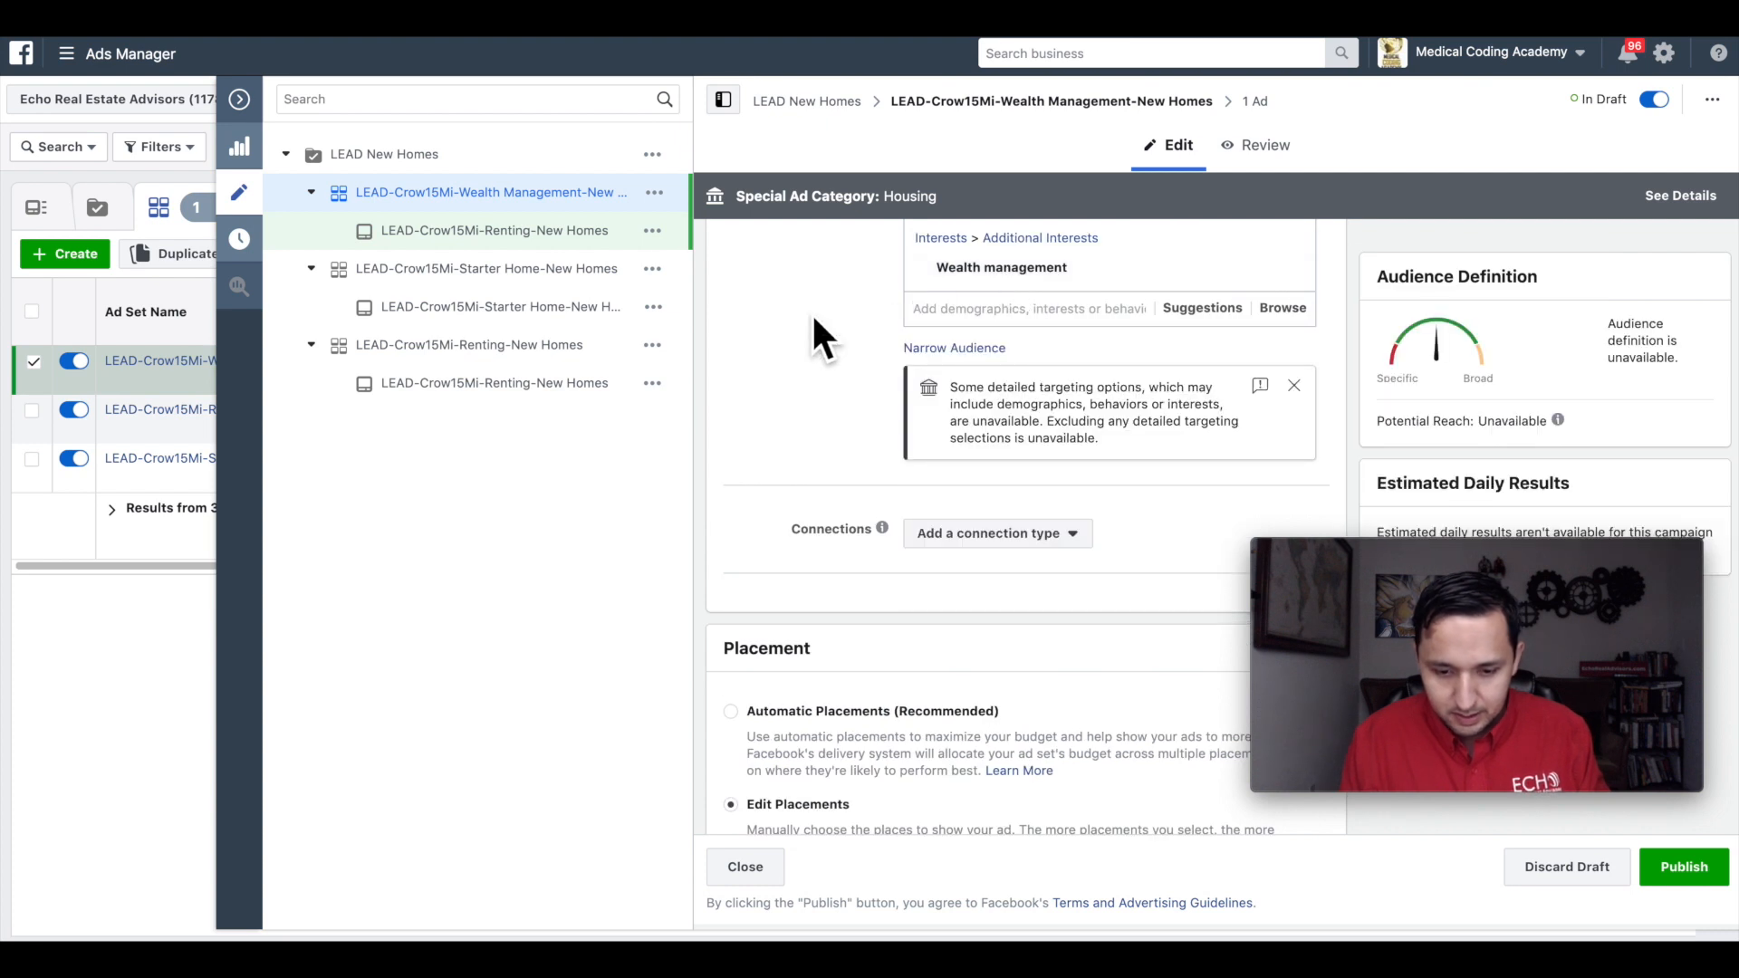
Step: Rename the ad inside the Wealth Management ad set with the copied name "LEAD-Crow15Mi-Wealth Management-New Homes"
{"action": "scroll", "coordinate": [812, 319], "scroll_direction": "down", "scroll_amount": 10}
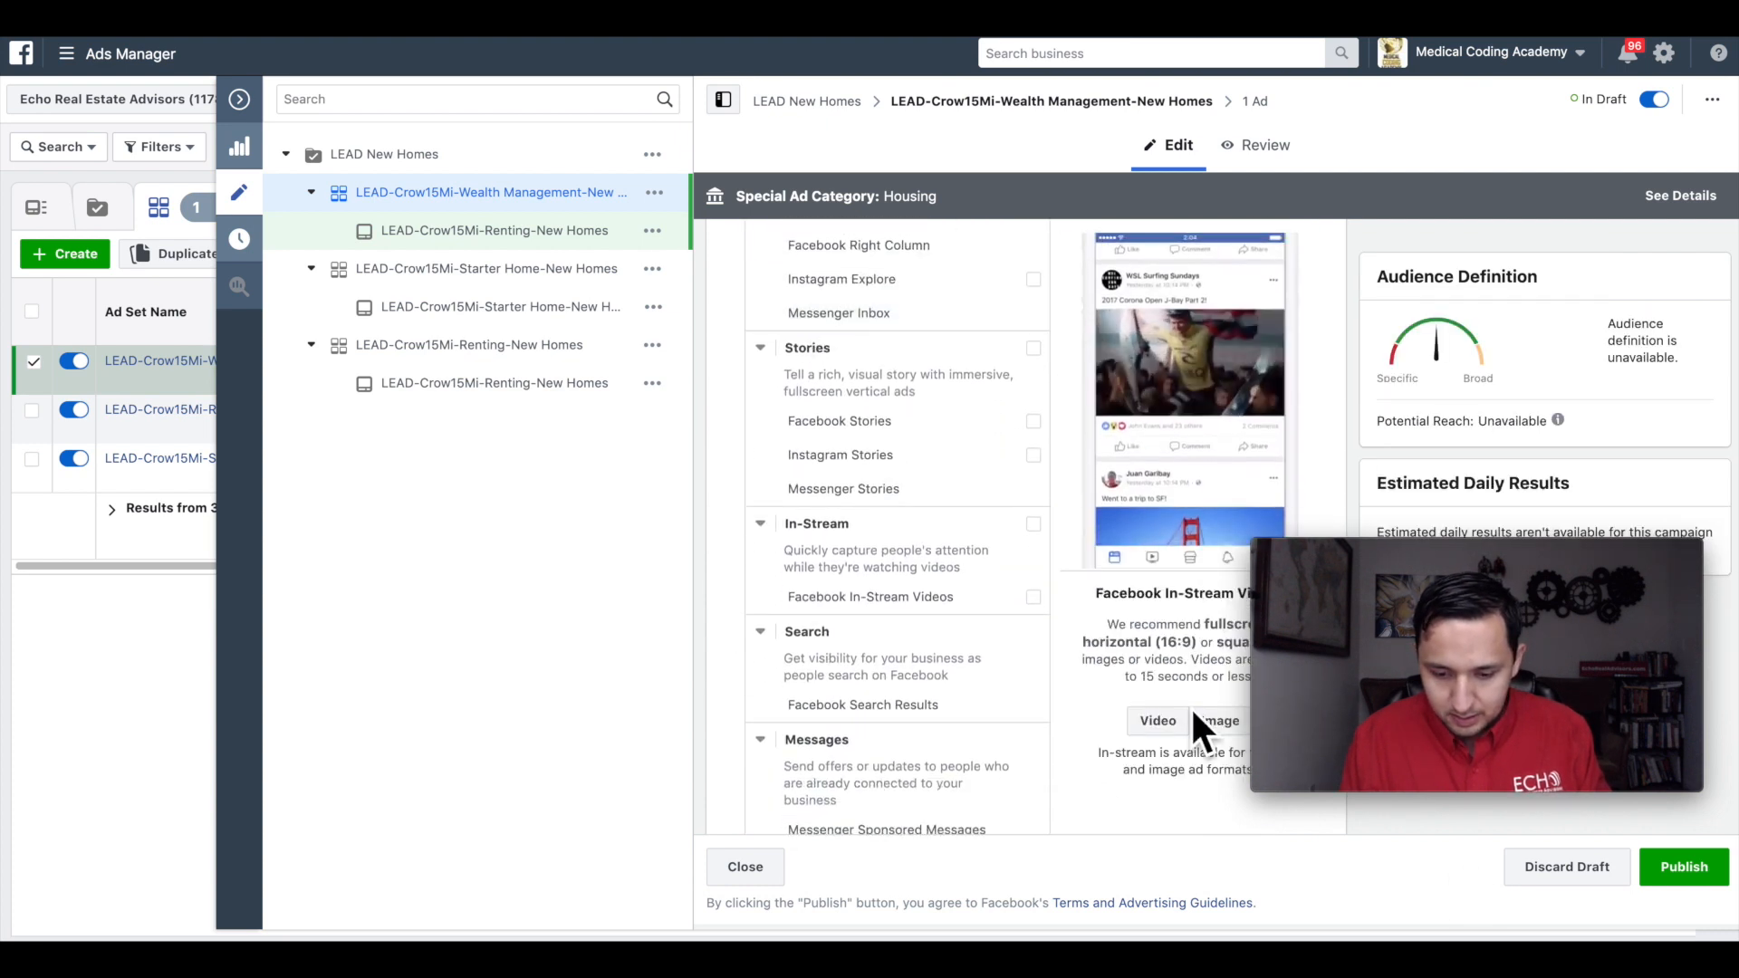
{"action": "scroll", "coordinate": [1191, 704], "scroll_direction": "up", "scroll_amount": 15}
{"action": "left_click", "coordinate": [1257, 102]}
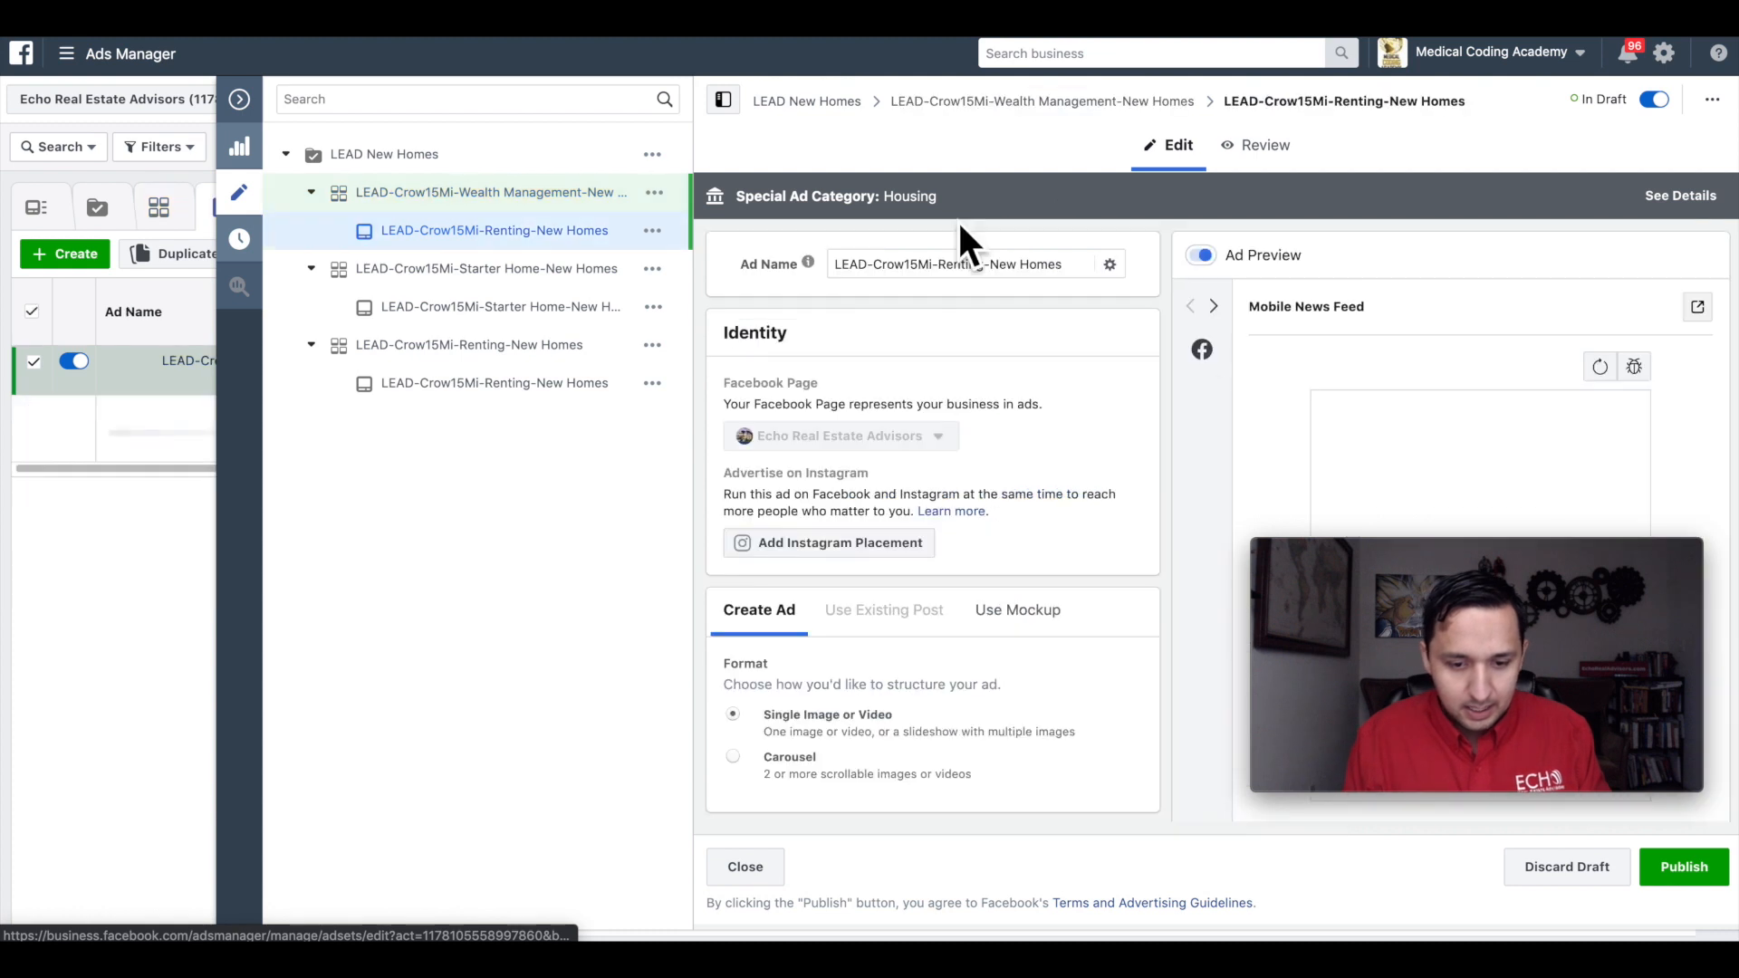
{"action": "triple_click", "coordinate": [913, 264]}
{"action": "key", "text": "ctrl+v"}
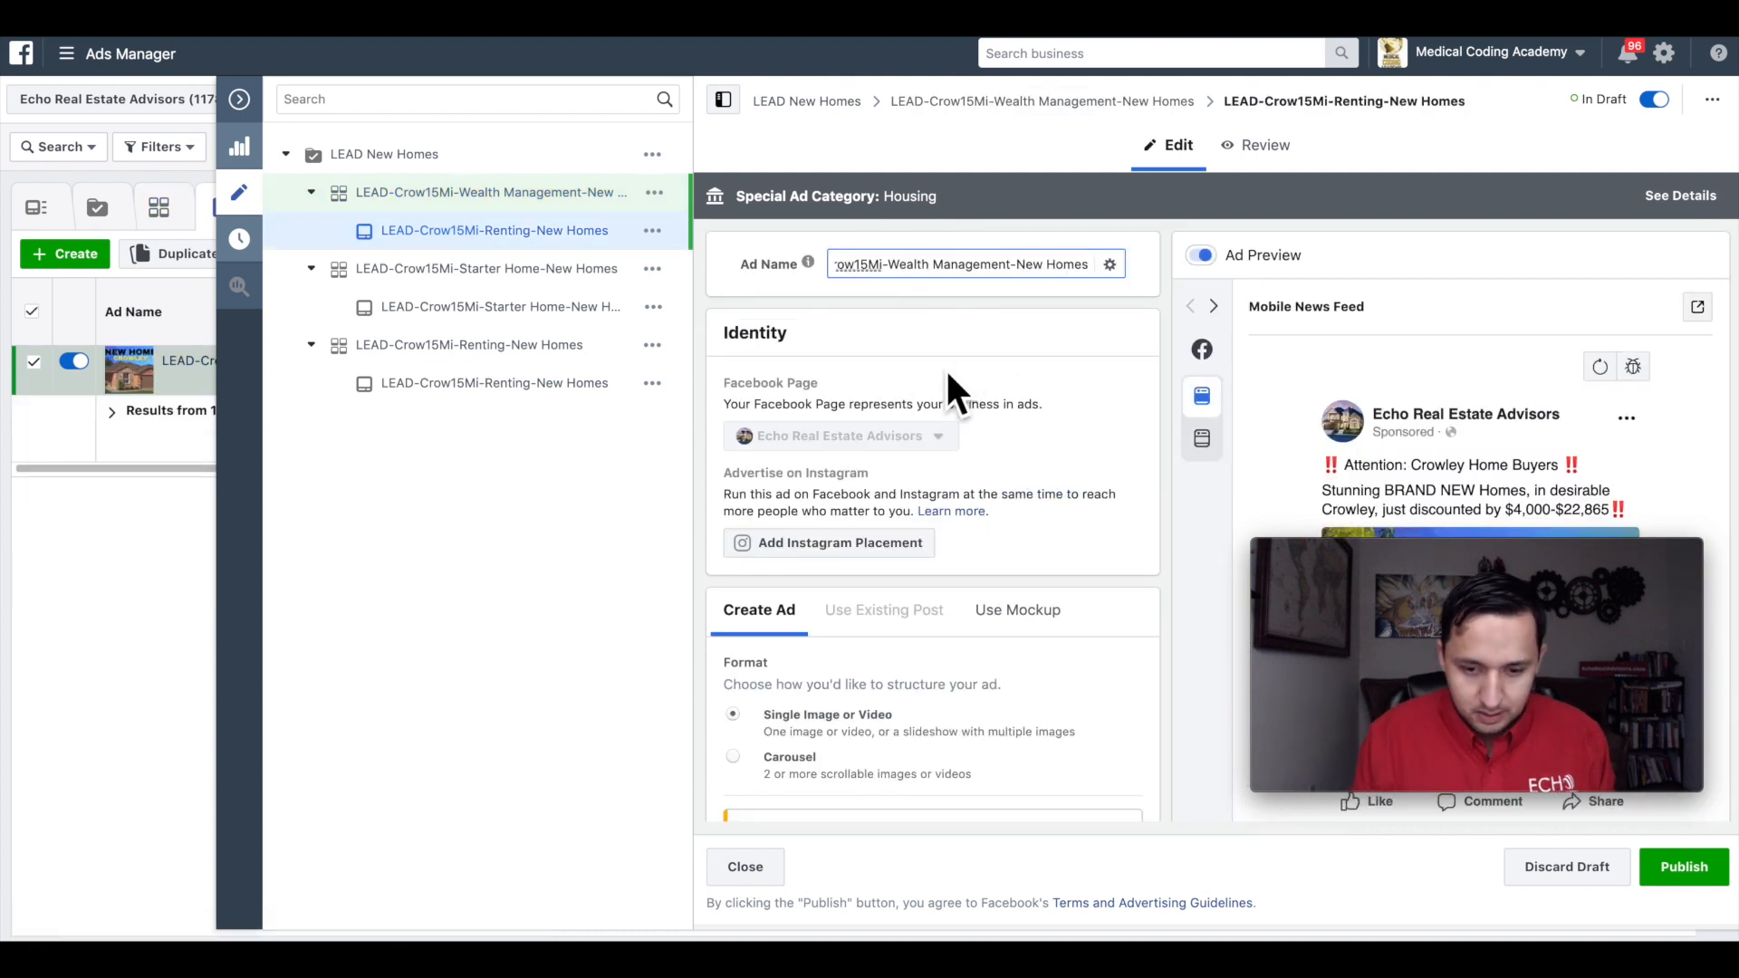
Step: Publish the Wealth Management ad set with its ad and return to the campaign's list of ad sets
{"action": "left_click", "coordinate": [1701, 859]}
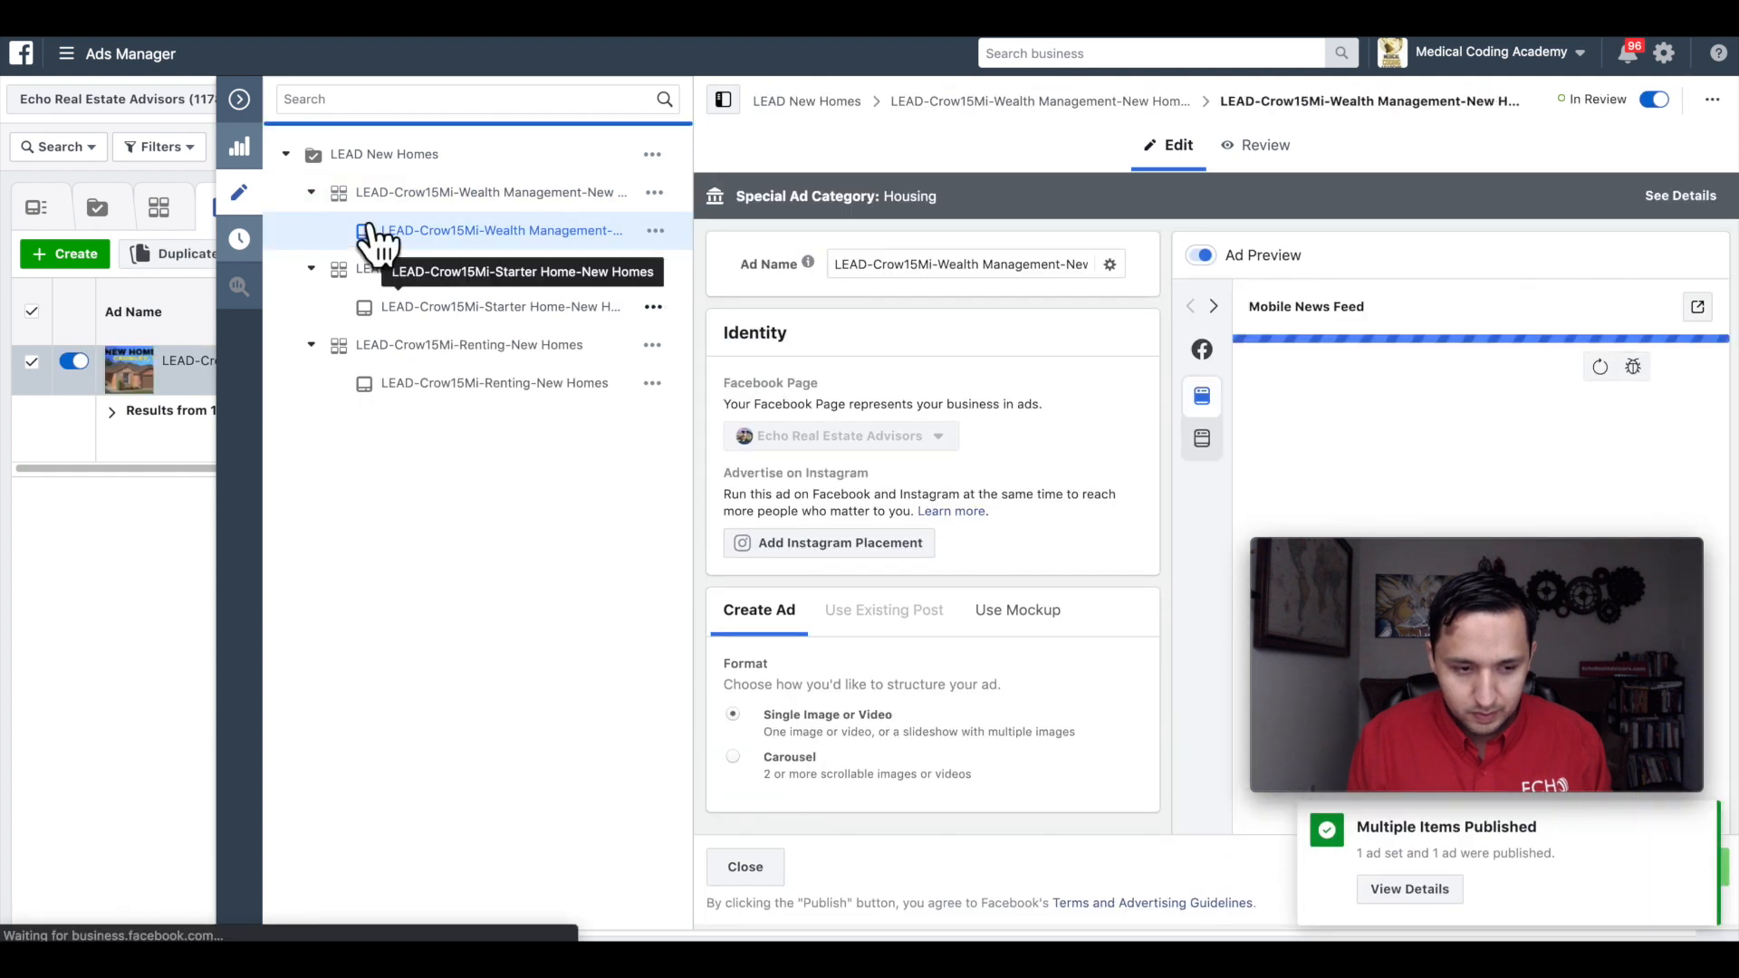
{"action": "left_click", "coordinate": [238, 100]}
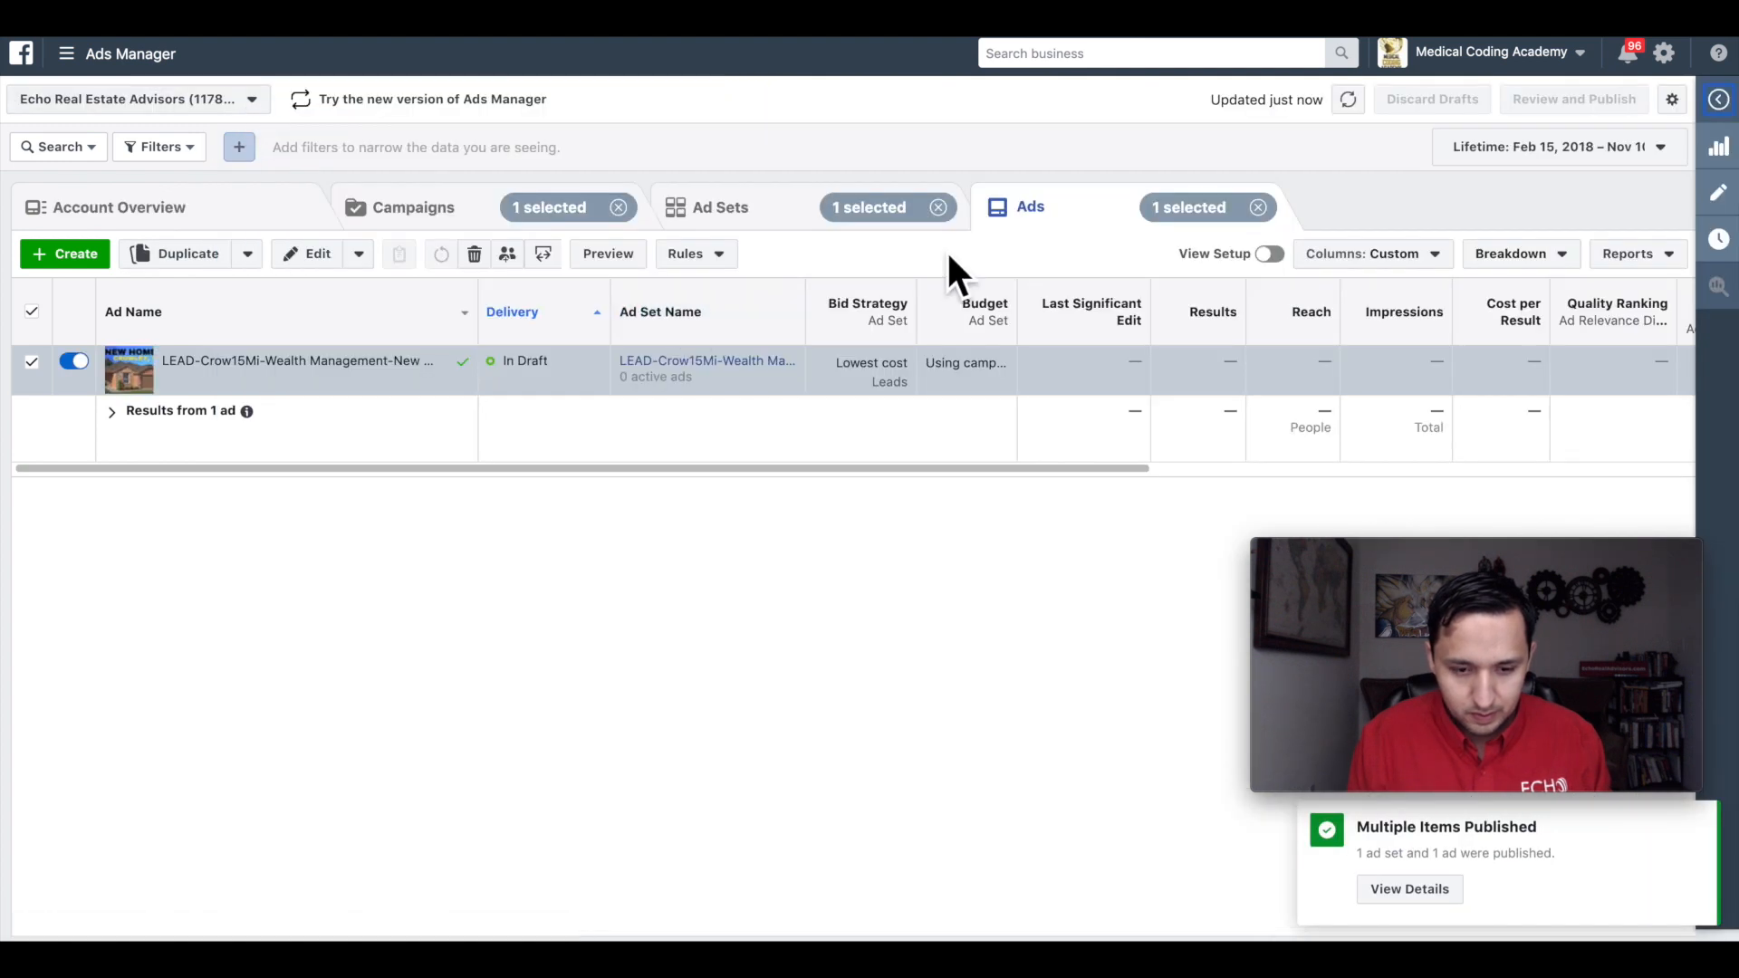
{"action": "left_click", "coordinate": [729, 218]}
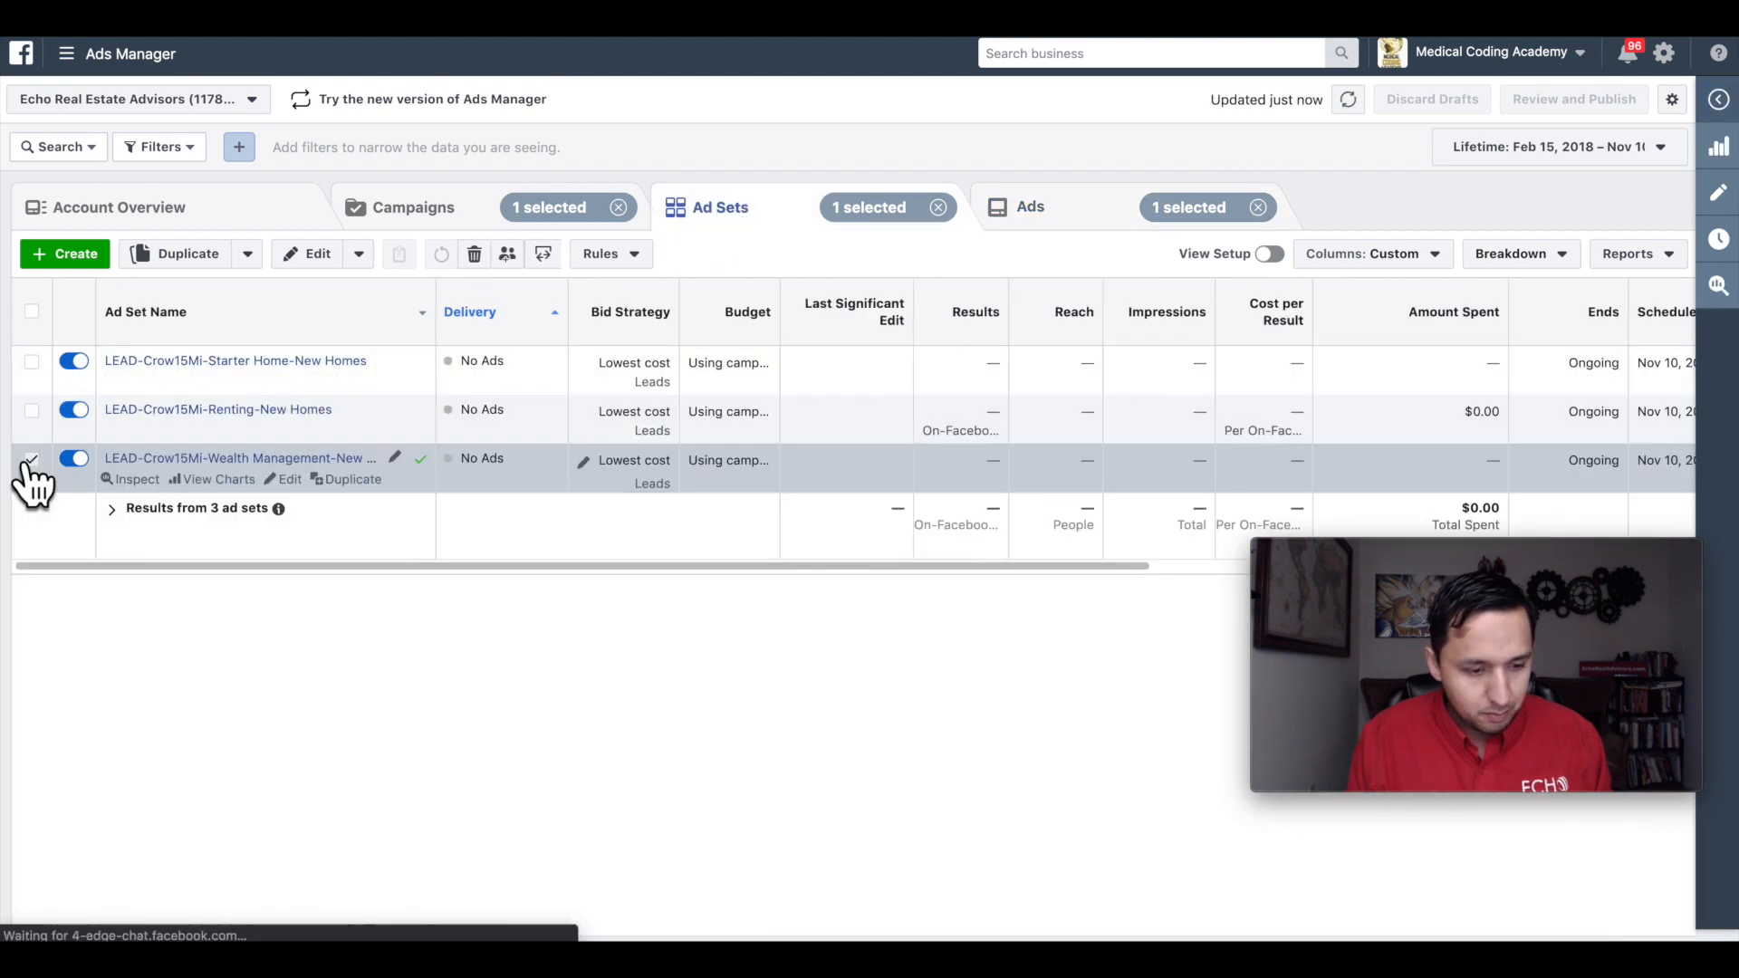
Step: Duplicate only the ad set "LEAD-Crow15Mi-Renting-New Homes" once into the original campaign, leaving the Wealth Management ad set unselected
{"action": "left_click", "coordinate": [30, 462]}
{"action": "left_click", "coordinate": [353, 433]}
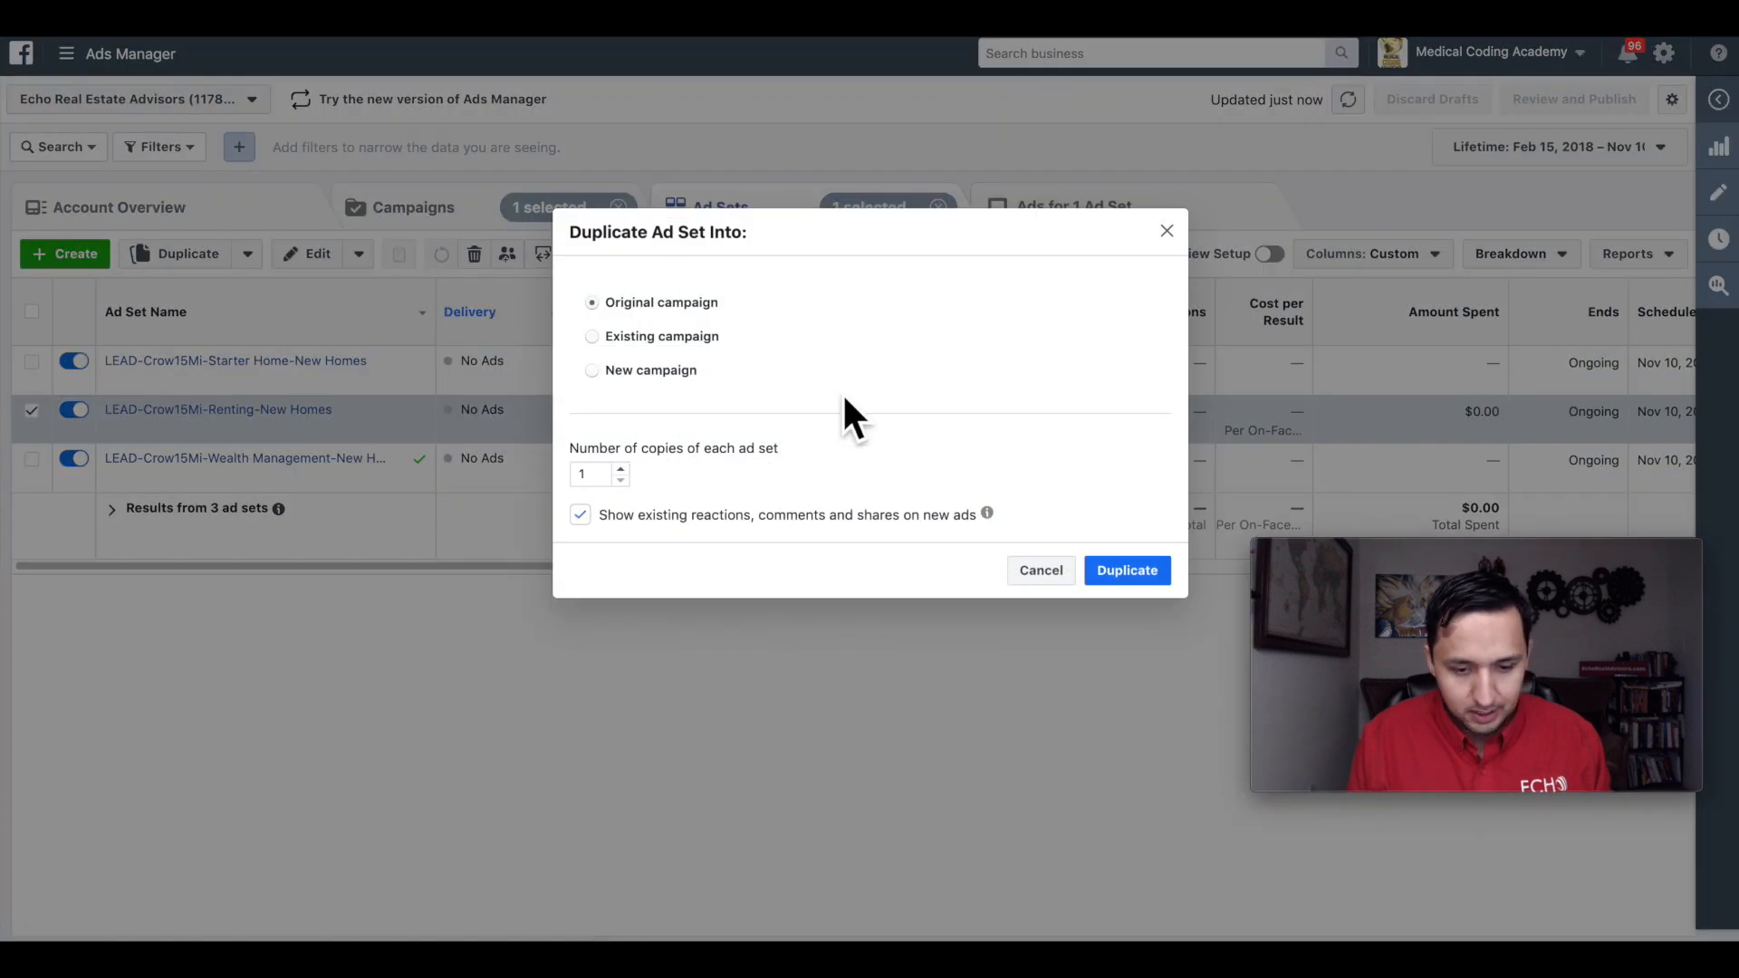
{"action": "mouse_move", "coordinate": [987, 513]}
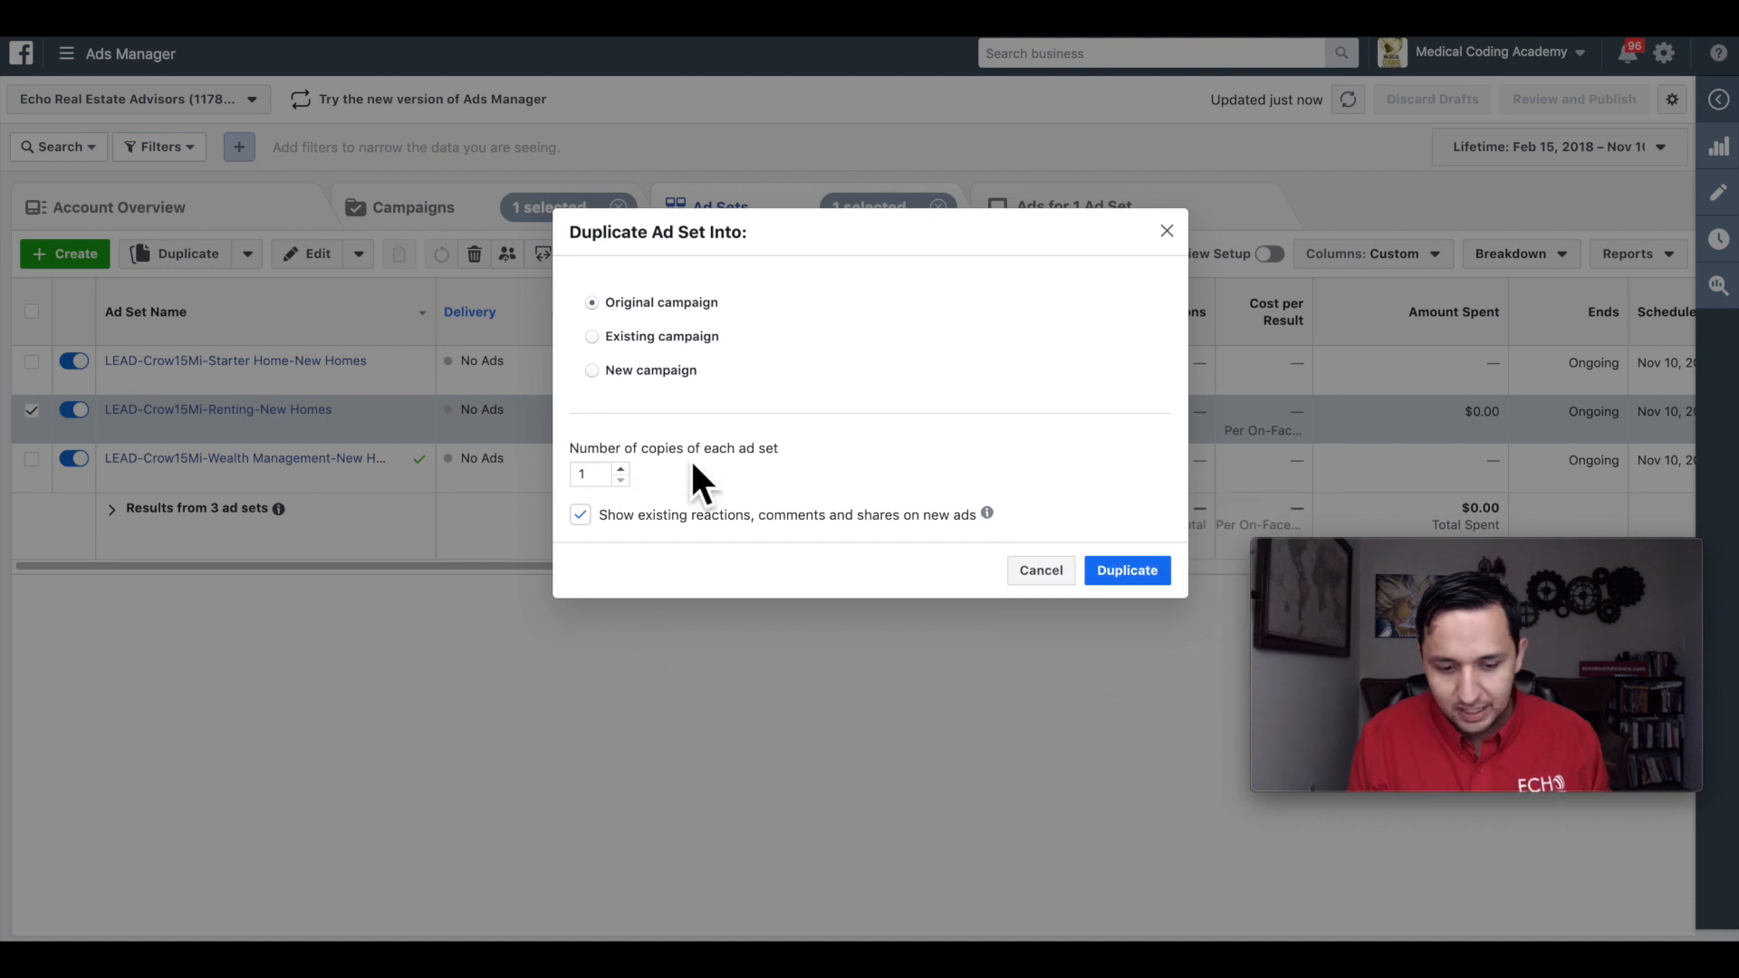
{"action": "left_click", "coordinate": [1148, 567]}
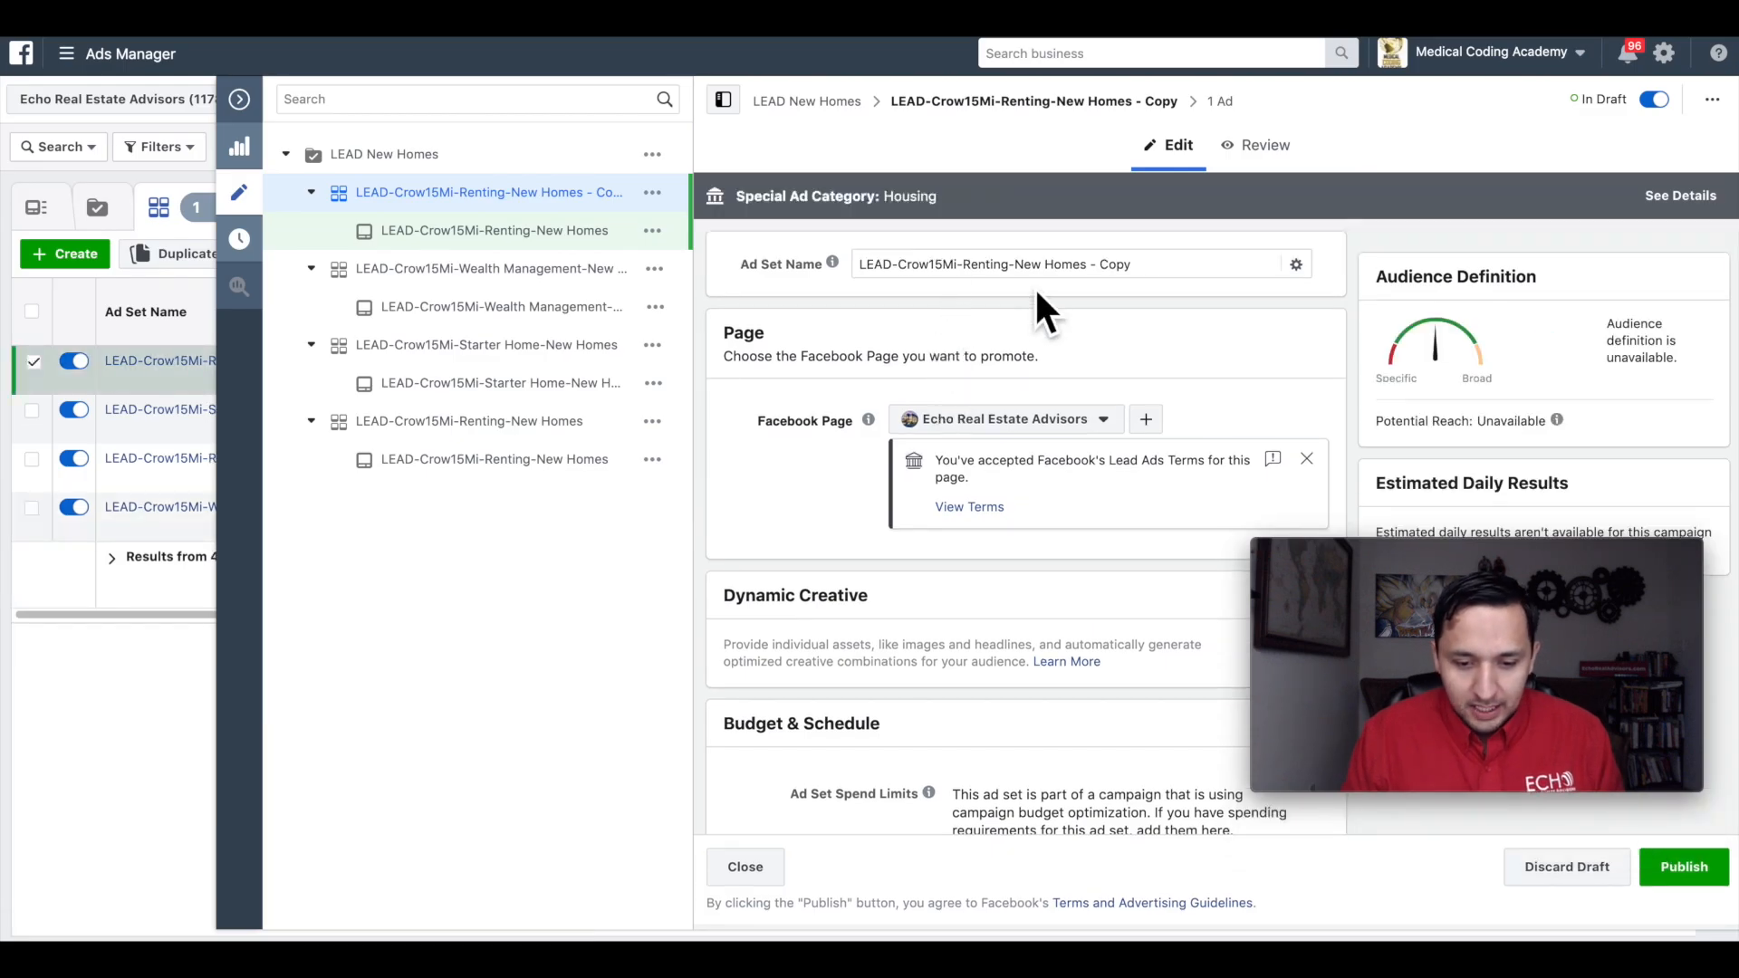
Step: Rename the duplicated ad set as "LEAD-Crow15Mi-Commercial Property-New Homes" and copy that name
{"action": "left_click", "coordinate": [1015, 264]}
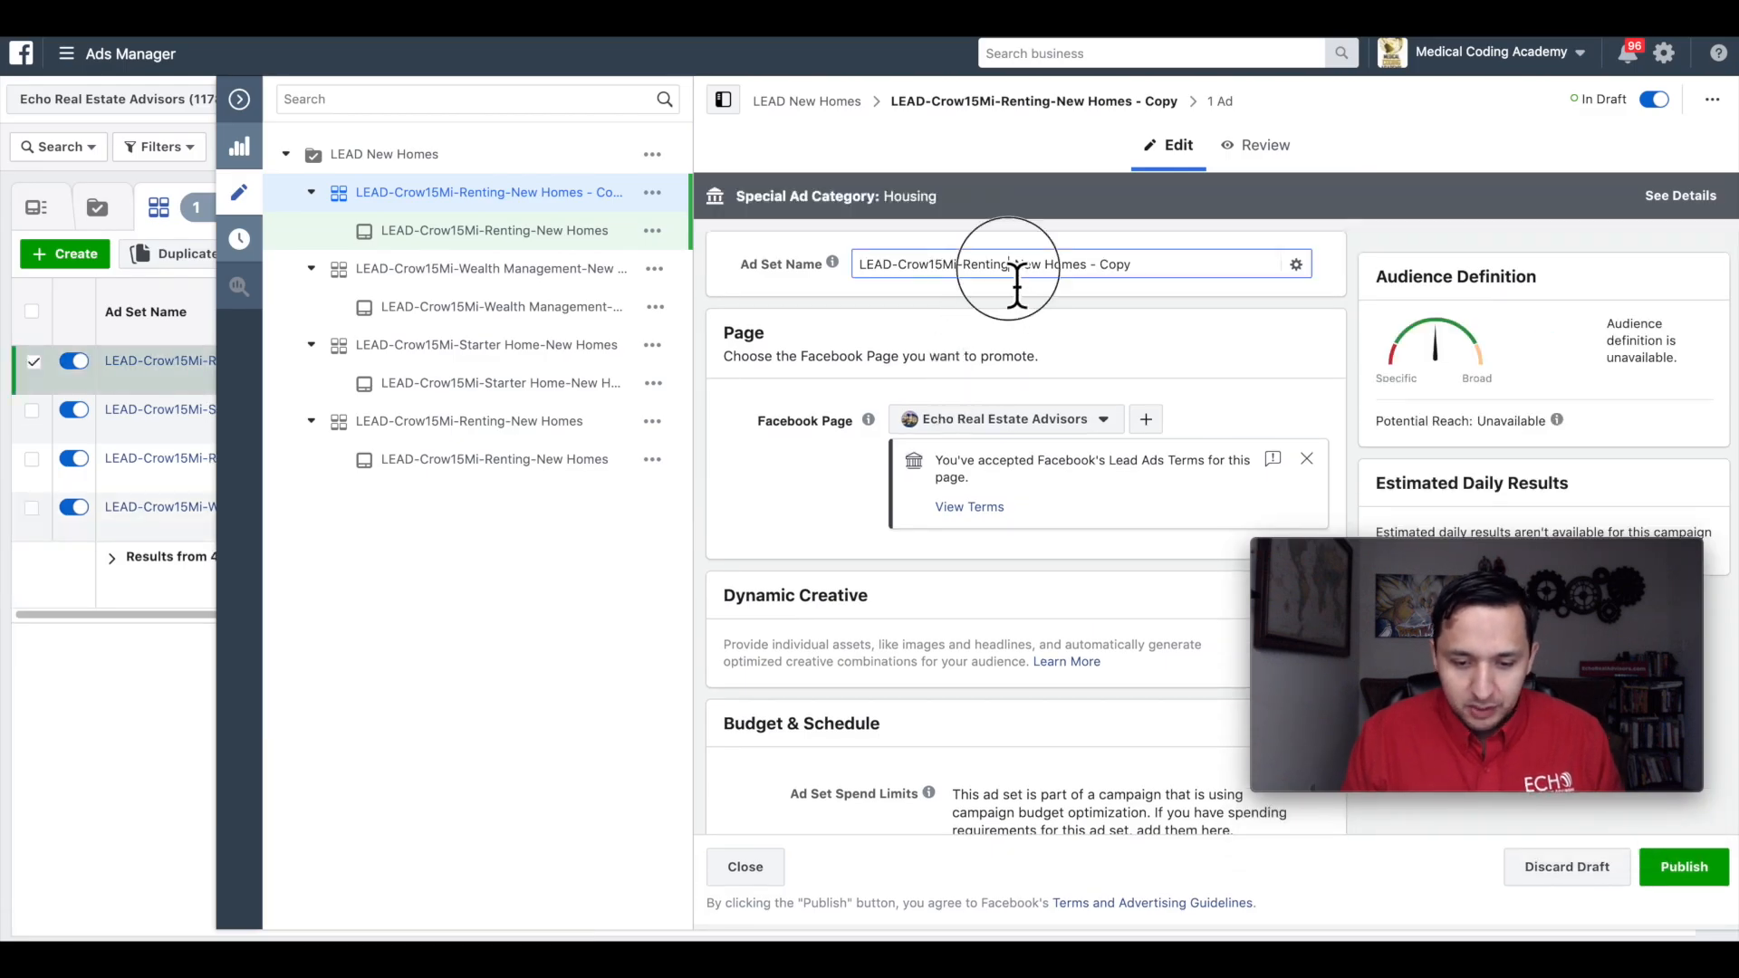
{"action": "key", "text": "BackSpace"}
{"action": "key", "text": "BackSpace"}
{"action": "key", "text": "BackSpace"}
{"action": "key", "text": "BackSpace"}
{"action": "key", "text": "BackSpace"}
{"action": "key", "text": "BackSpace"}
{"action": "key", "text": "BackSpace"}
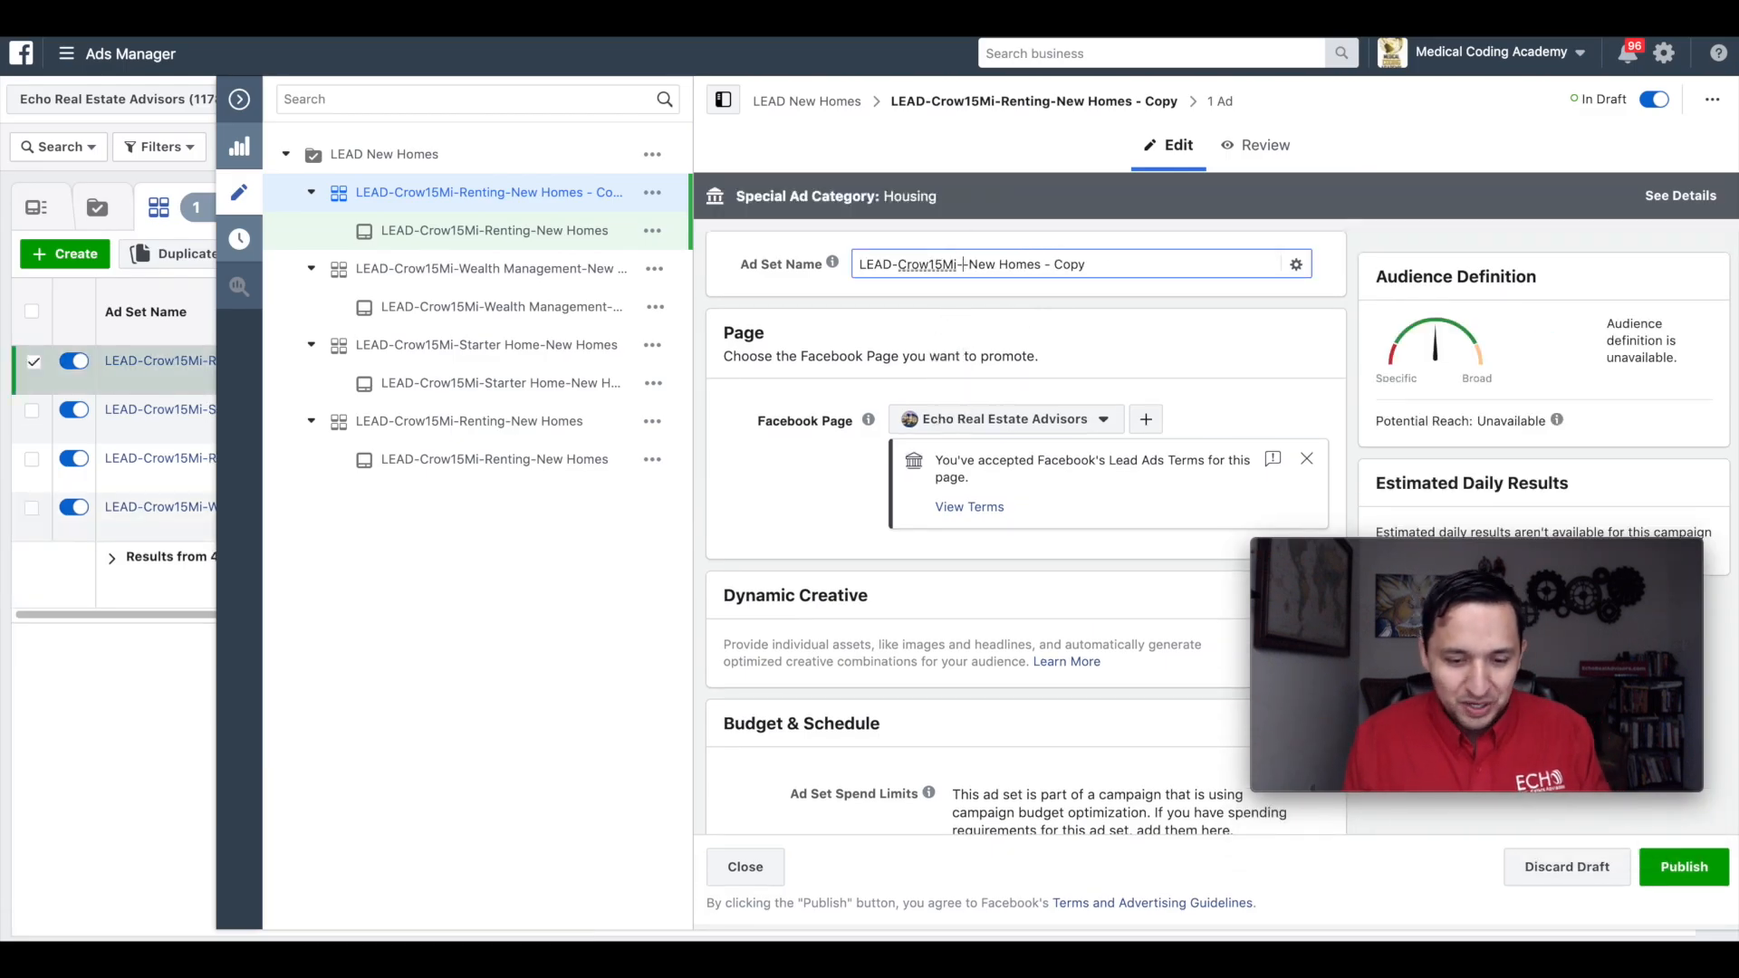
{"action": "type", "text": "Commerical"}
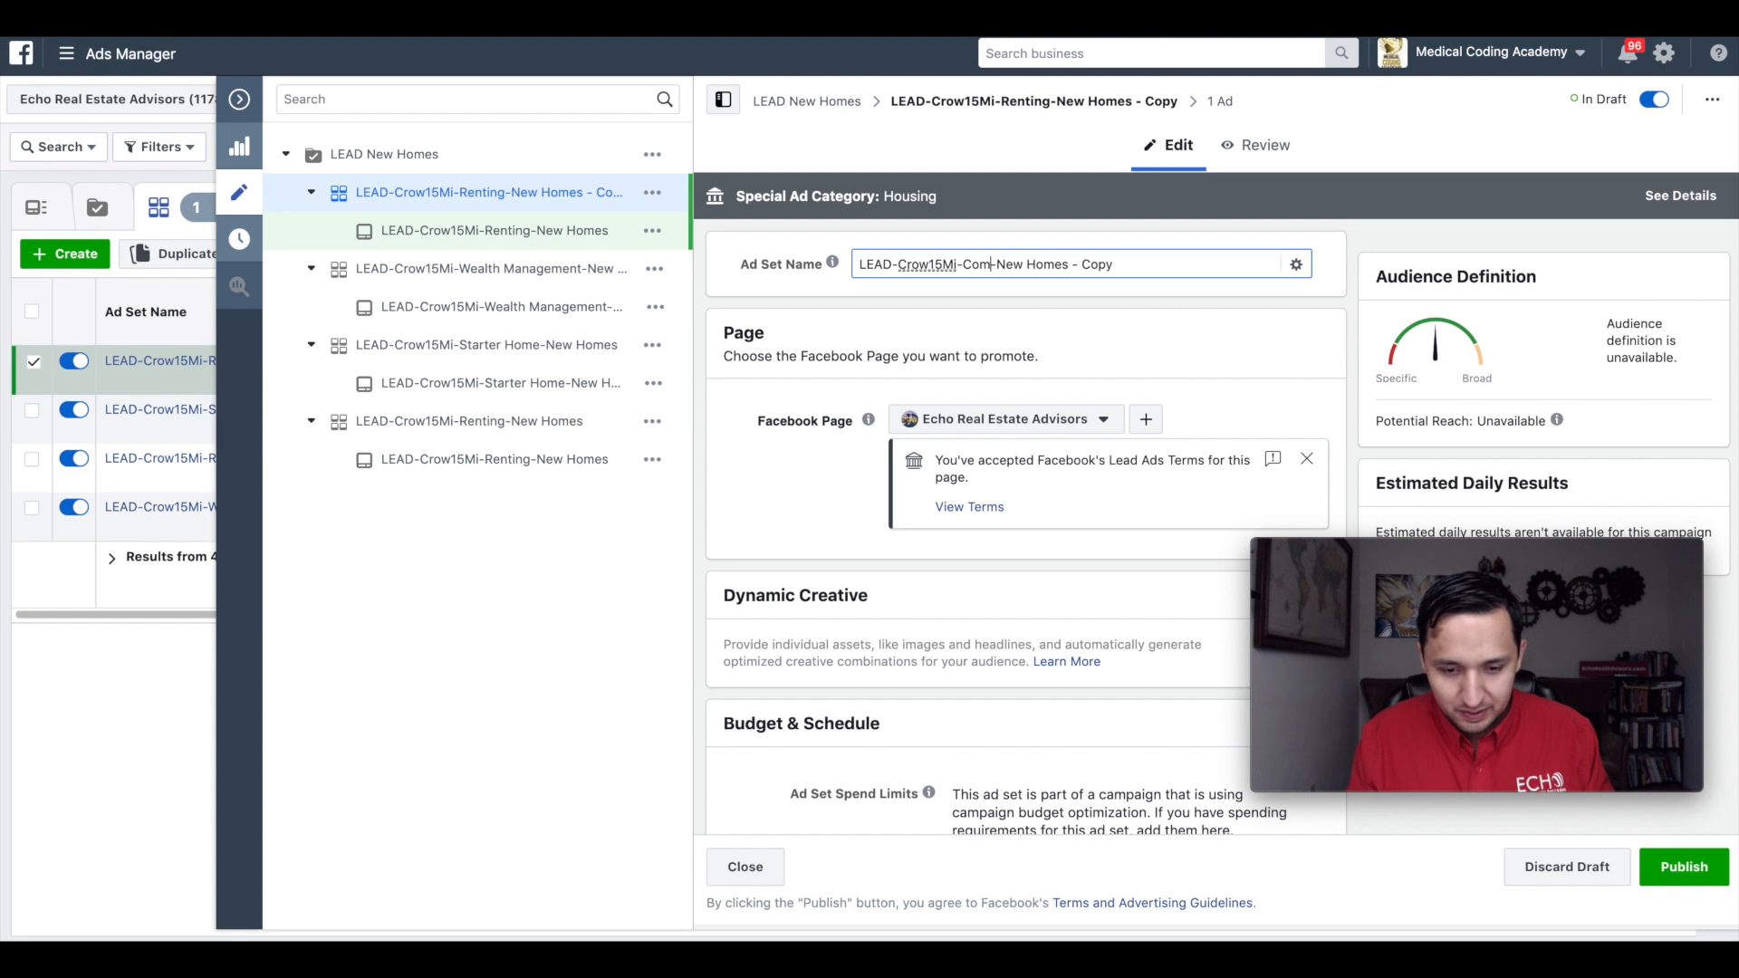
{"action": "type", "text": " Property"}
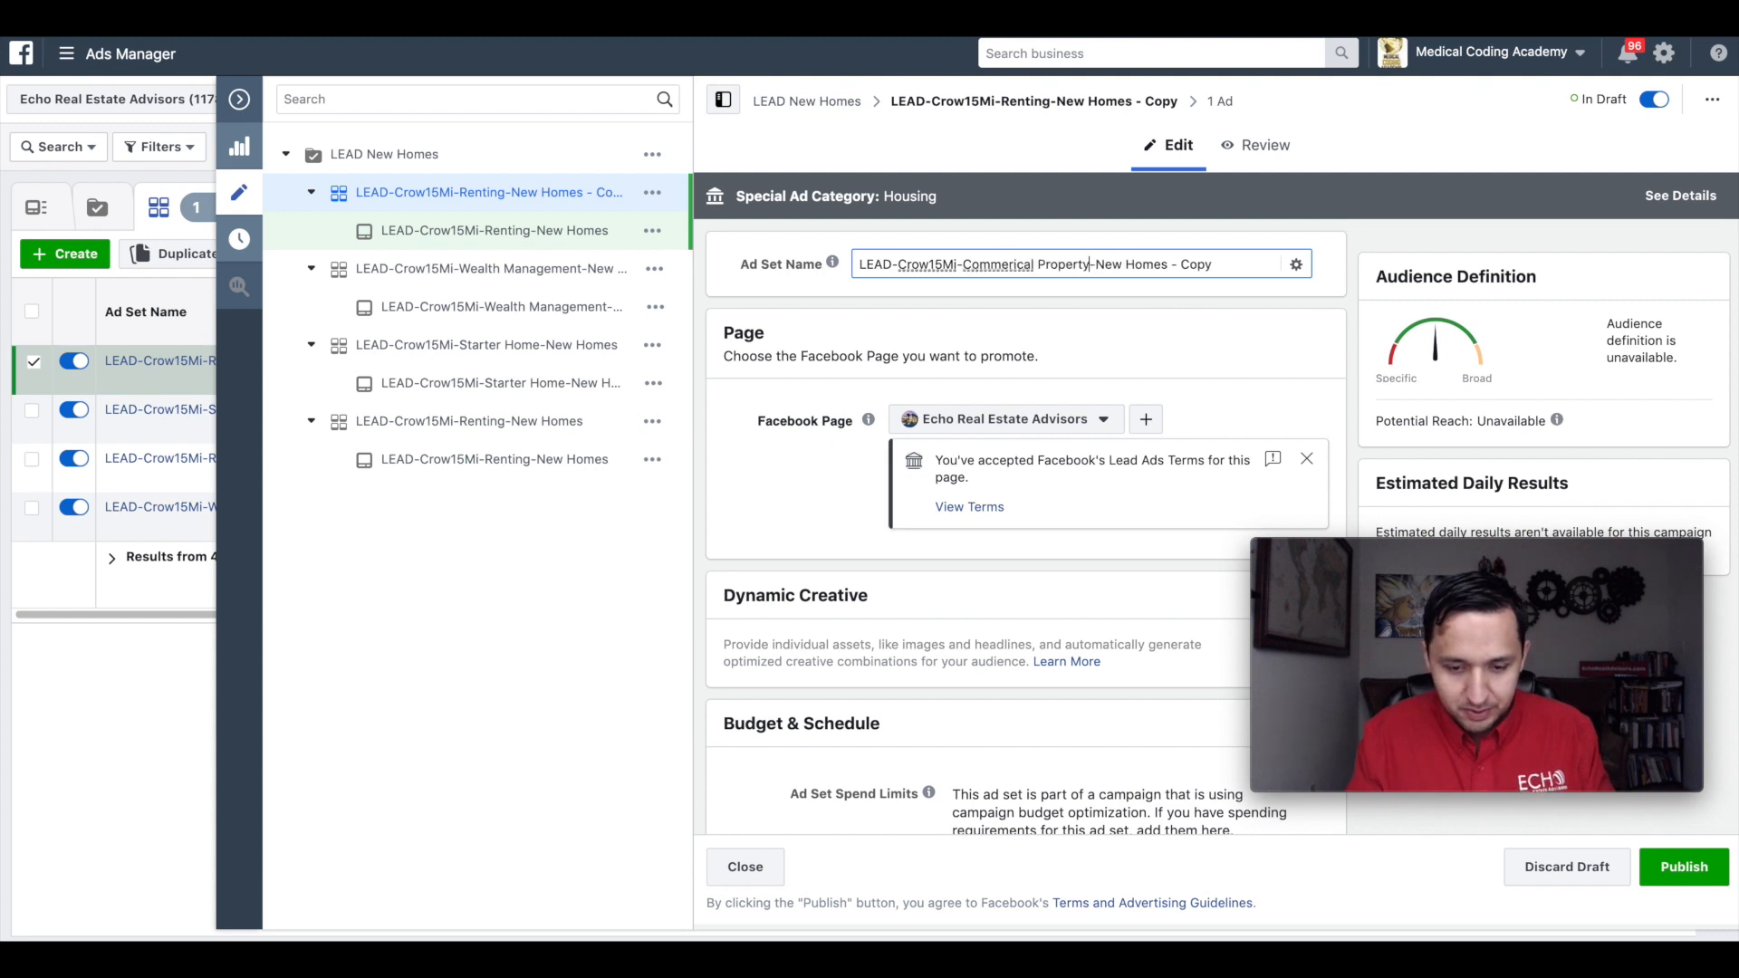
{"action": "key", "text": "BackSpace"}
{"action": "key", "text": "BackSpace"}
{"action": "key", "text": "BackSpace"}
{"action": "key", "text": "BackSpace"}
{"action": "key", "text": "BackSpace"}
{"action": "key", "text": "BackSpace"}
{"action": "key", "text": "BackSpace"}
{"action": "key", "text": "BackSpace"}
{"action": "key", "text": "BackSpace"}
{"action": "key", "text": "BackSpace"}
{"action": "key", "text": "BackSpace"}
{"action": "key", "text": "BackSpace"}
{"action": "key", "text": "BackSpace"}
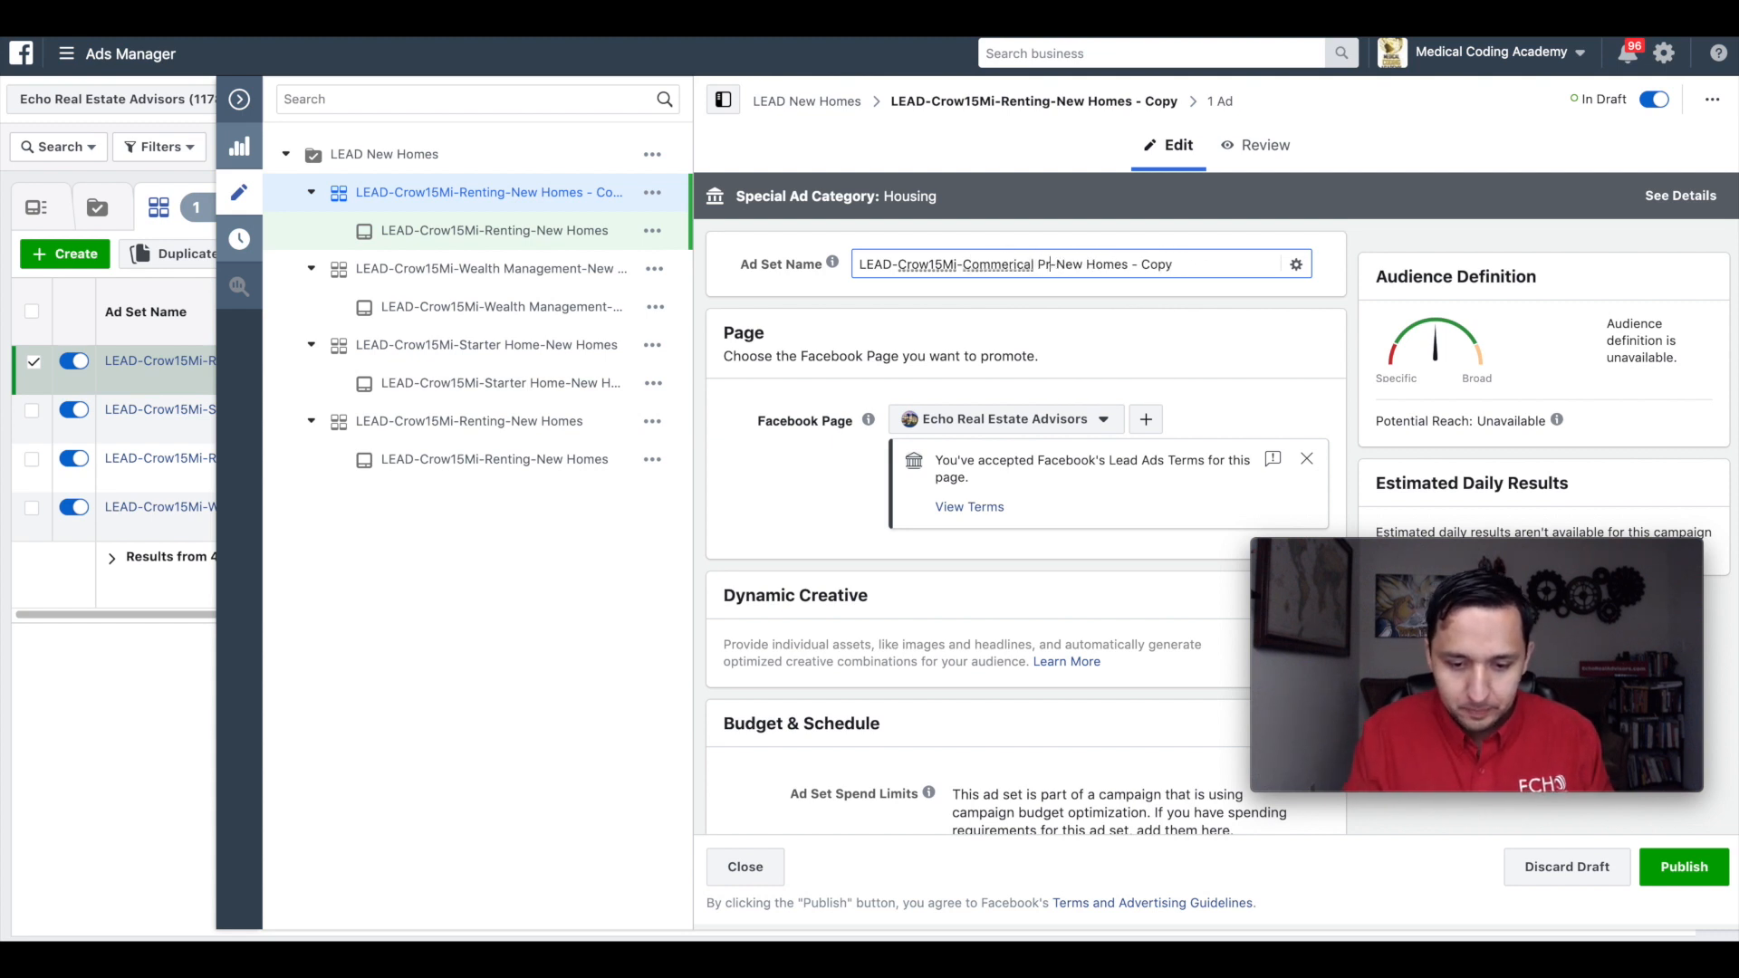
{"action": "type", "text": "cial Property"}
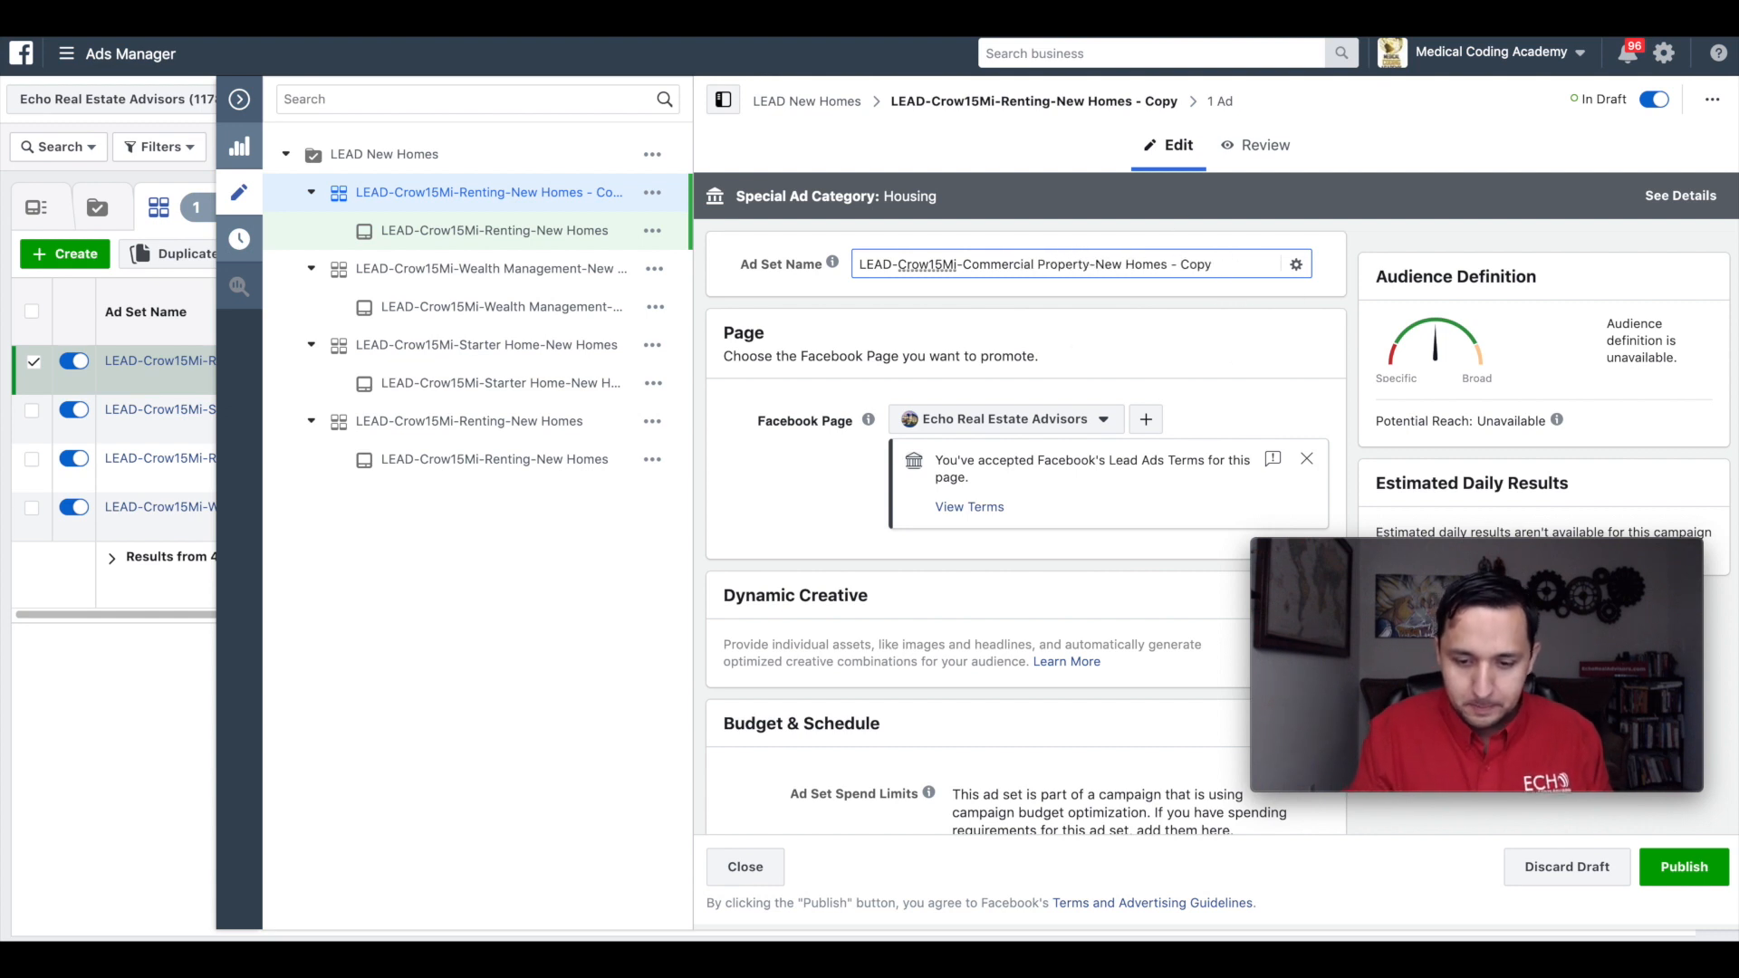
{"action": "key", "text": "ctrl+a"}
{"action": "key", "text": "ctrl+c"}
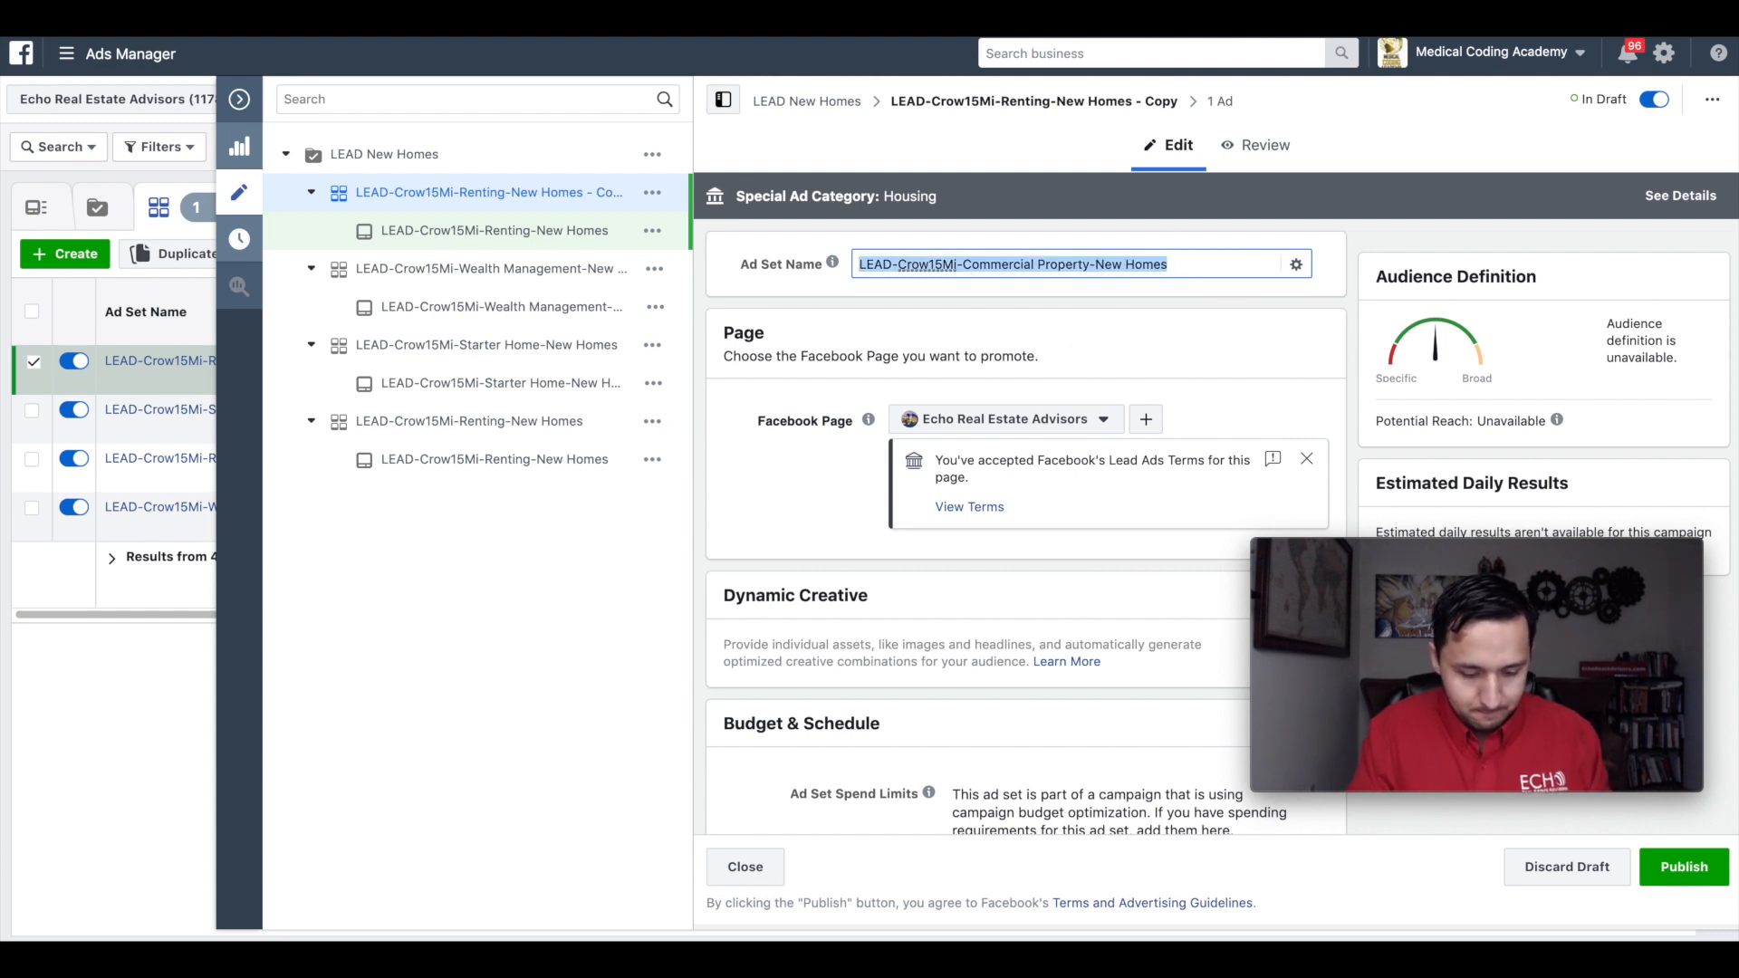
Step: Replace the Renting interest in the Commercial Property ad set's detailed targeting with "Commercial property"
{"action": "scroll", "coordinate": [1225, 271], "scroll_direction": "down", "scroll_amount": 15}
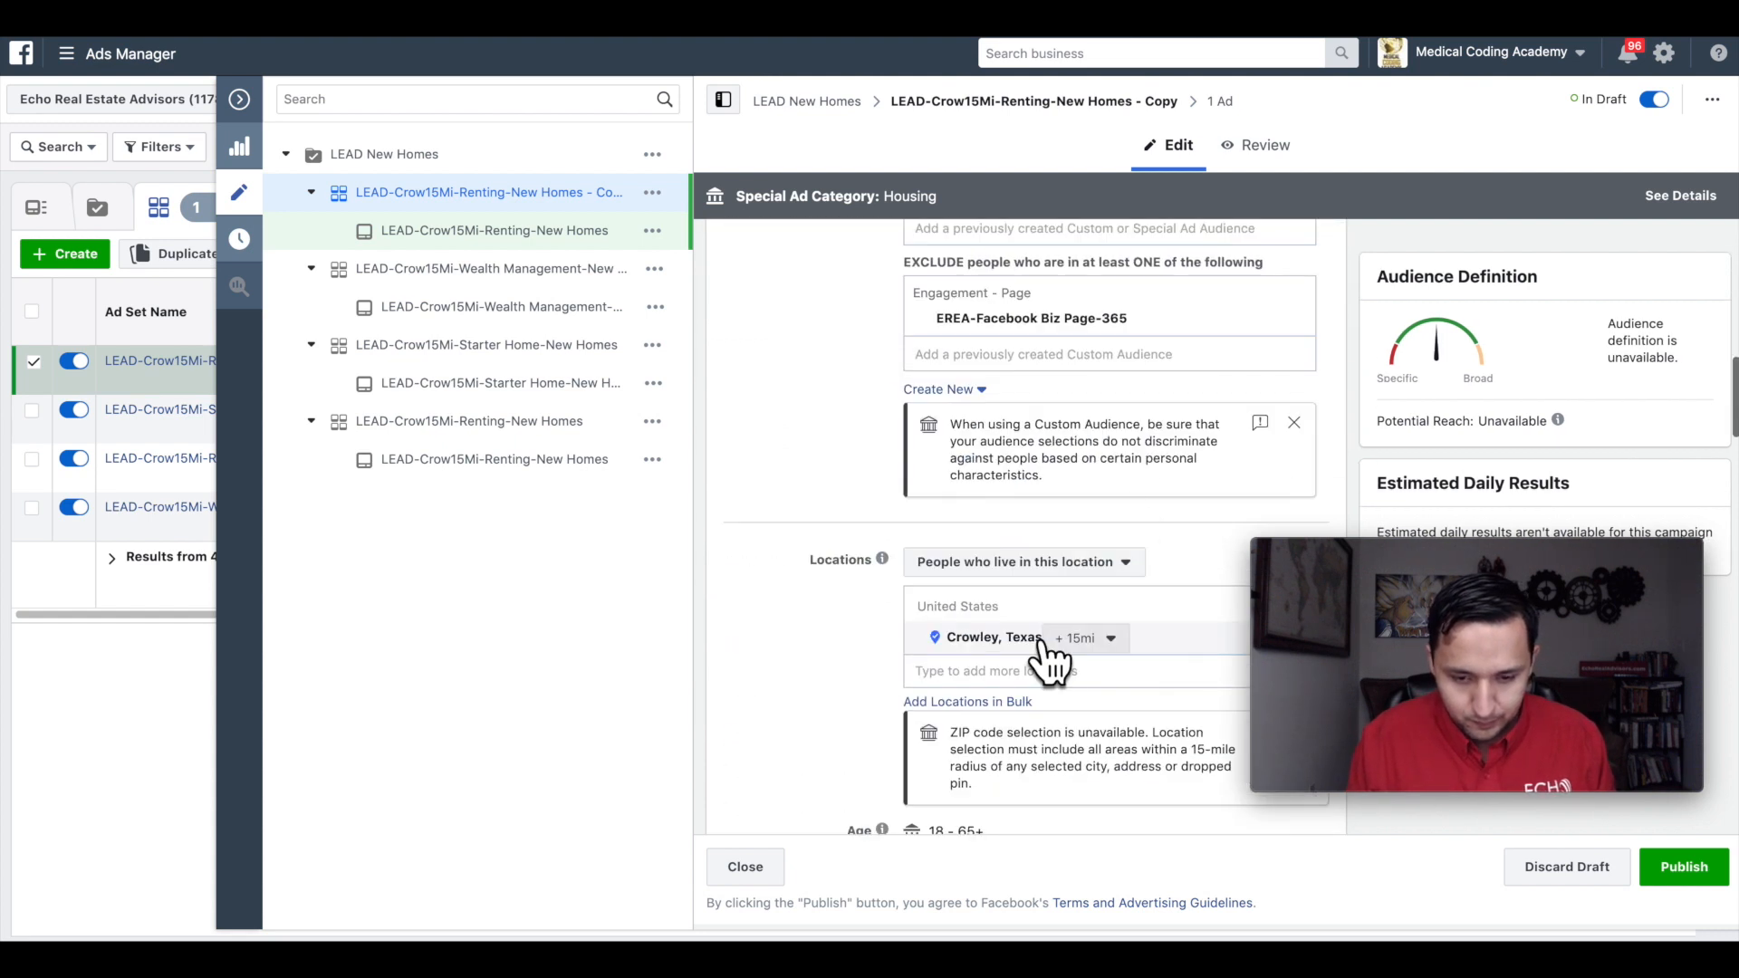
{"action": "scroll", "coordinate": [1147, 490], "scroll_direction": "down", "scroll_amount": 4}
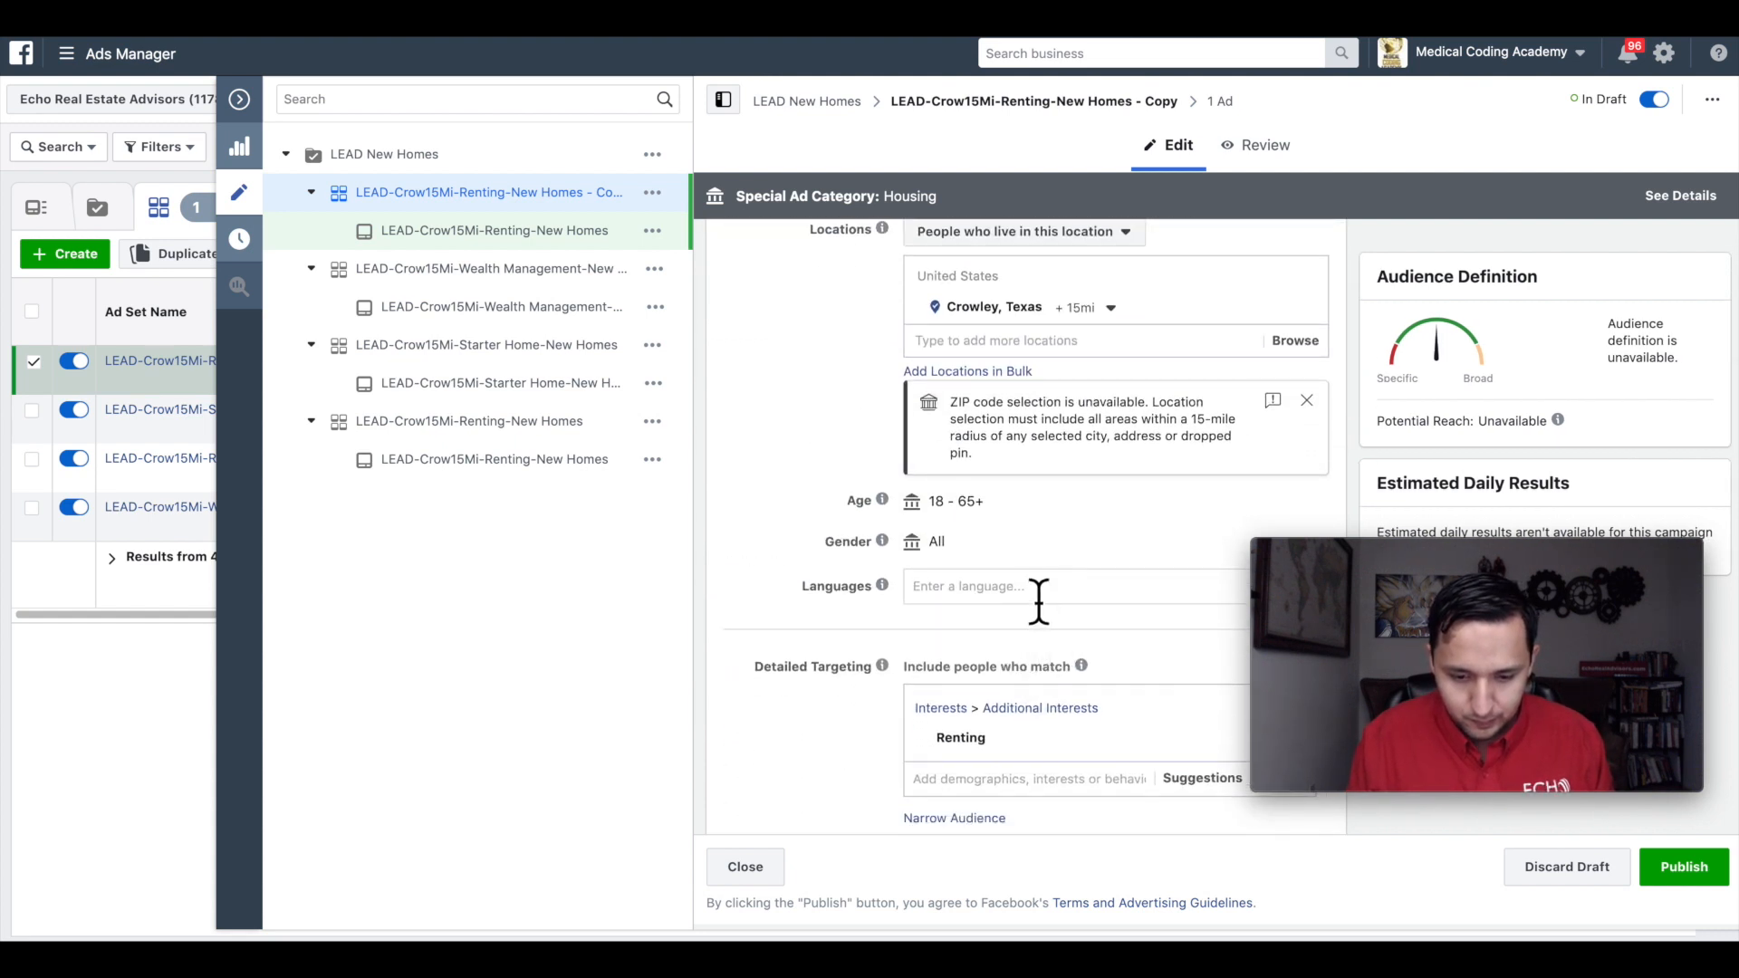
{"action": "scroll", "coordinate": [1039, 603], "scroll_direction": "down", "scroll_amount": 3}
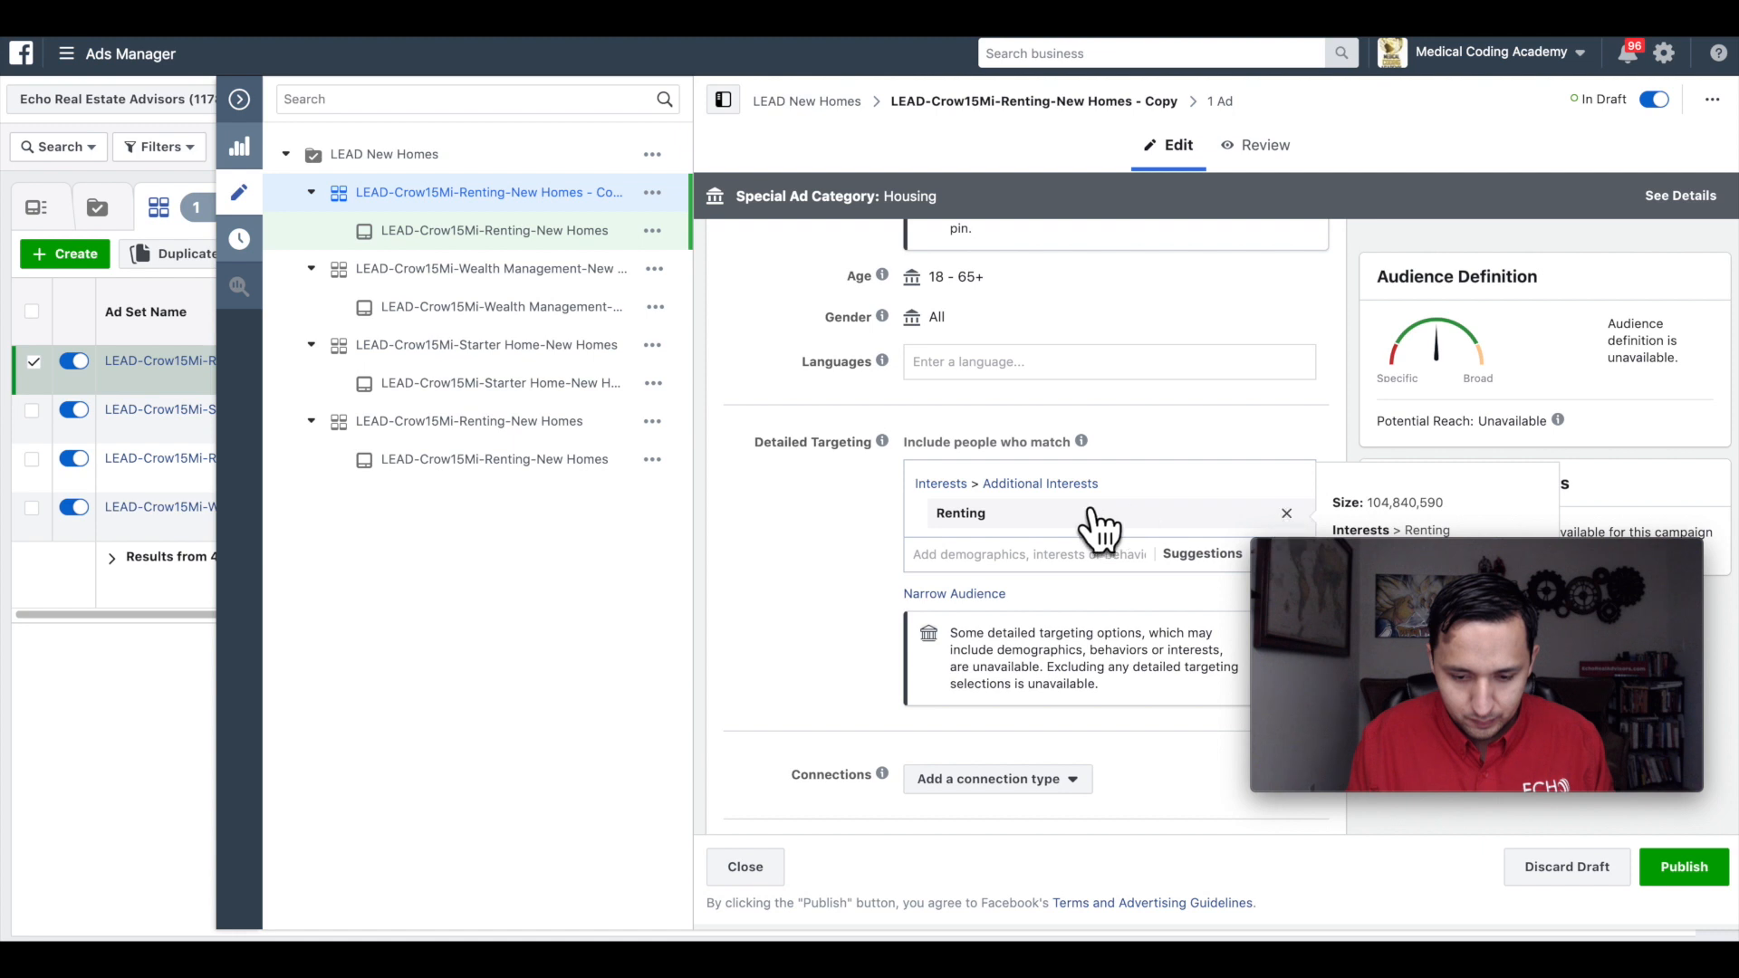
{"action": "left_click", "coordinate": [1042, 516]}
{"action": "type", "text": "commercial"}
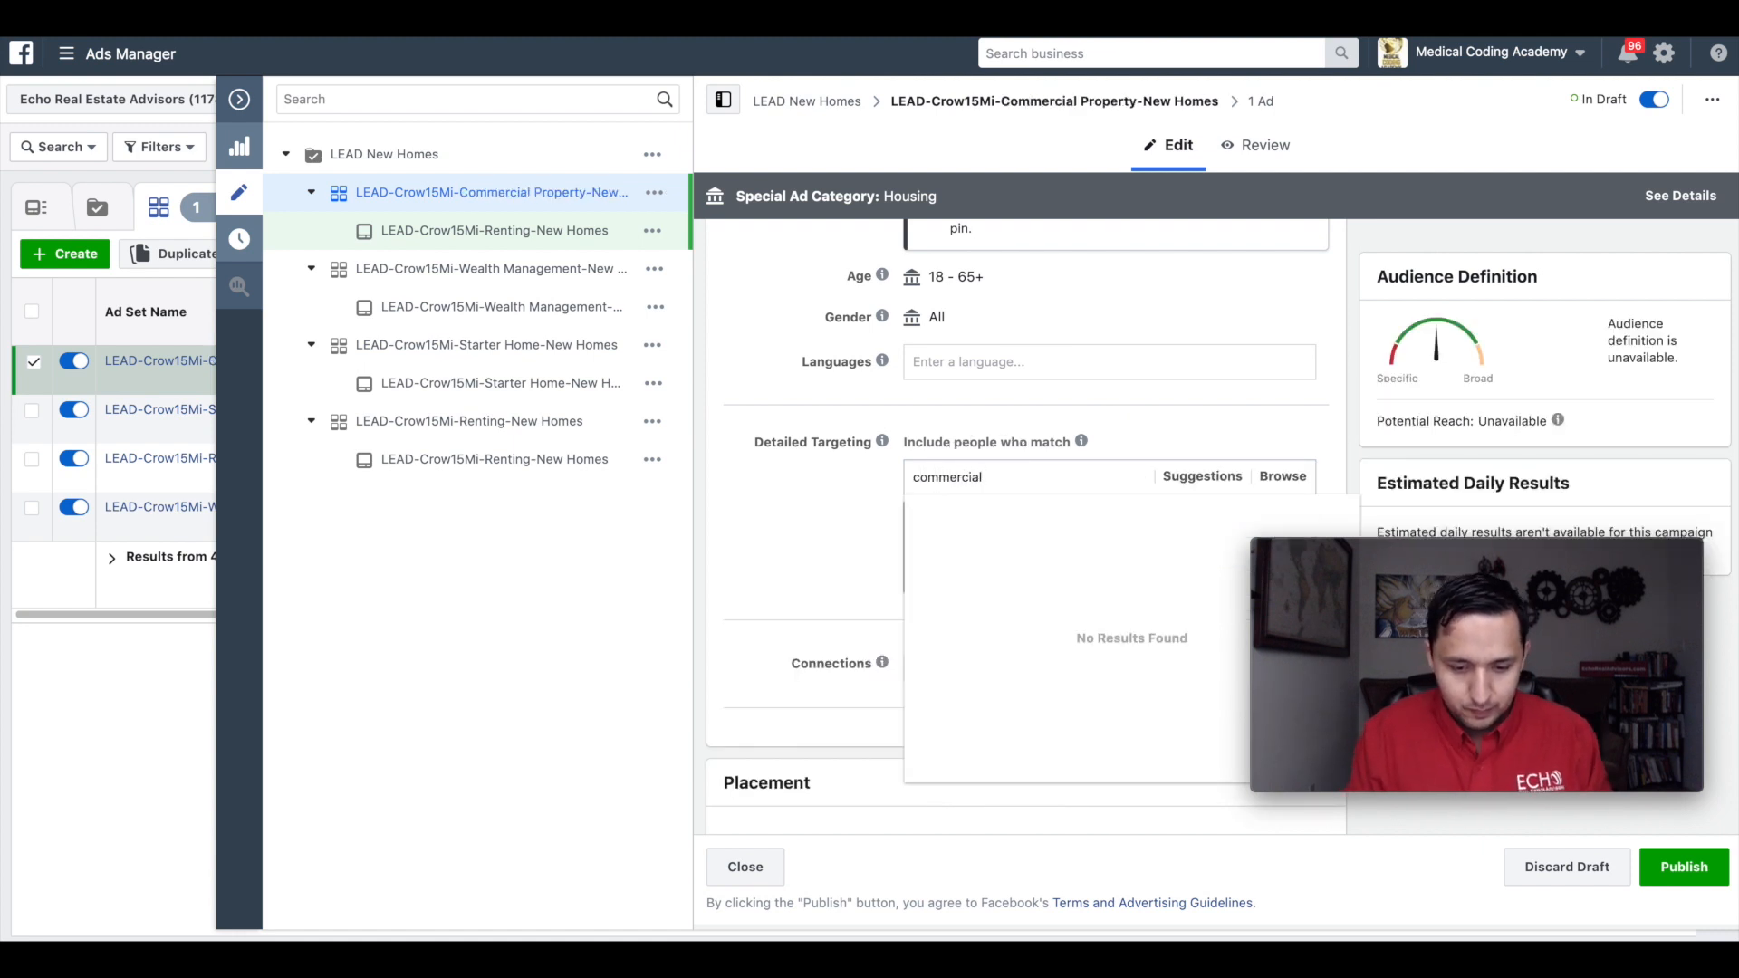
{"action": "left_click", "coordinate": [963, 515]}
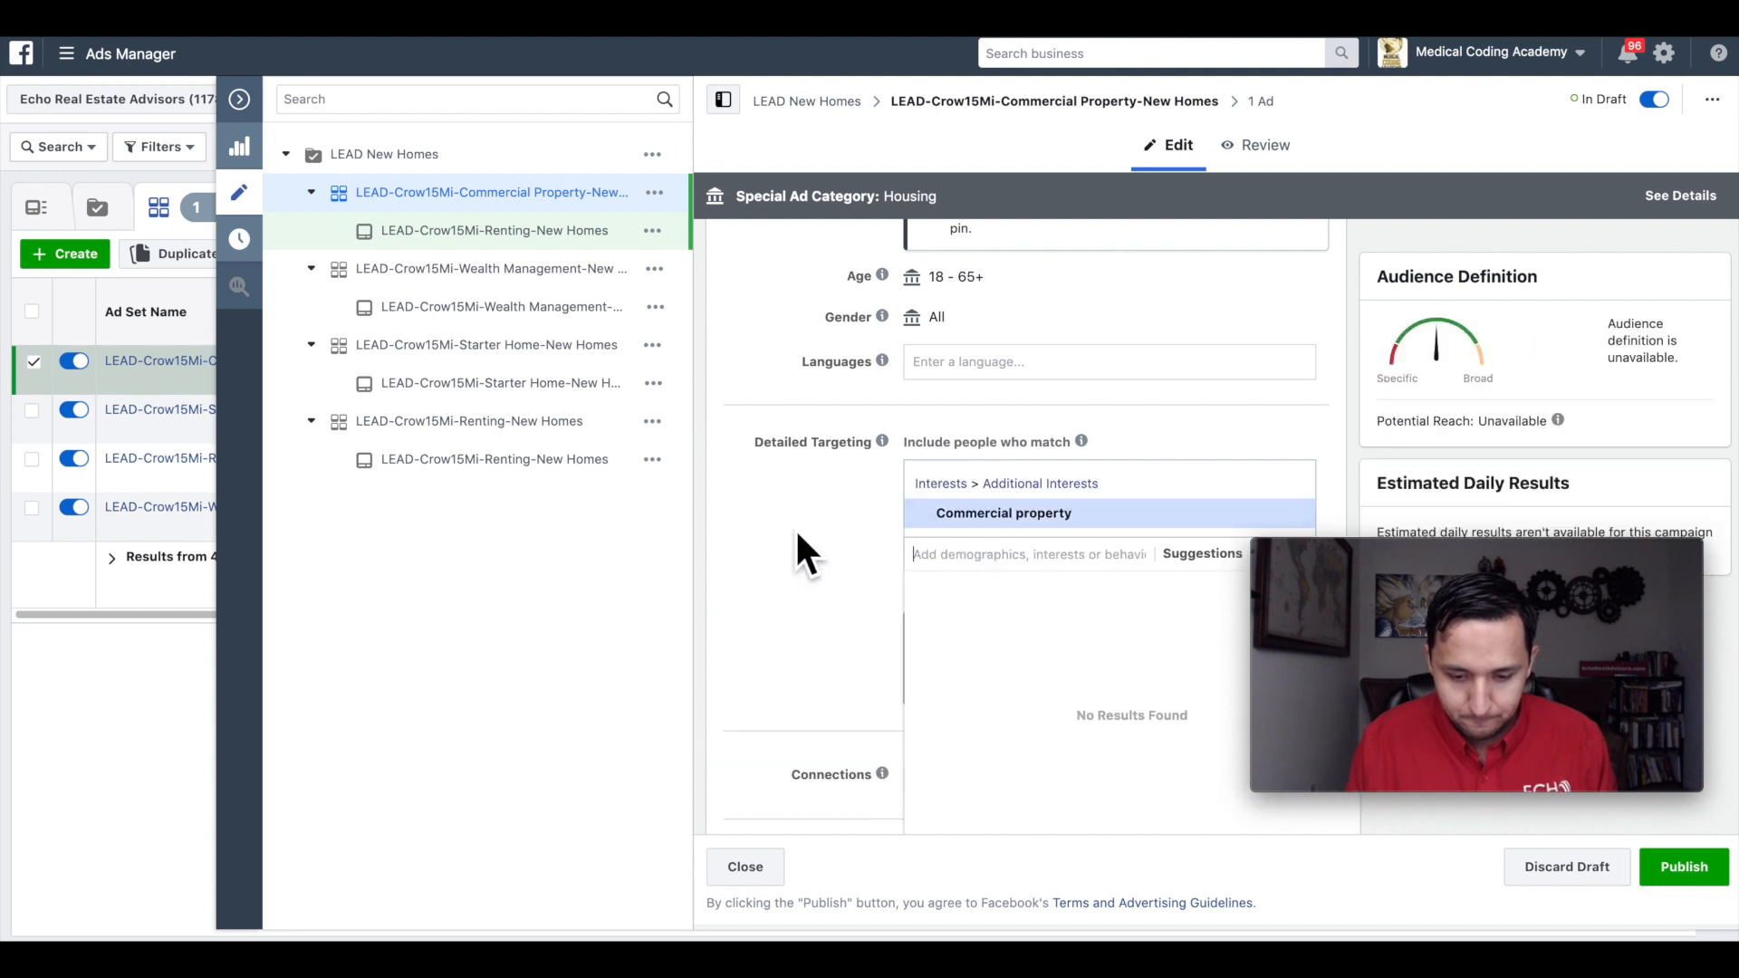
Step: Rename the ad inside the Commercial Property ad set with the copied name "LEAD-Crow15Mi-Commercial Property-New Homes"
{"action": "scroll", "coordinate": [795, 535], "scroll_direction": "down", "scroll_amount": 5}
{"action": "scroll", "coordinate": [792, 534], "scroll_direction": "down", "scroll_amount": 8}
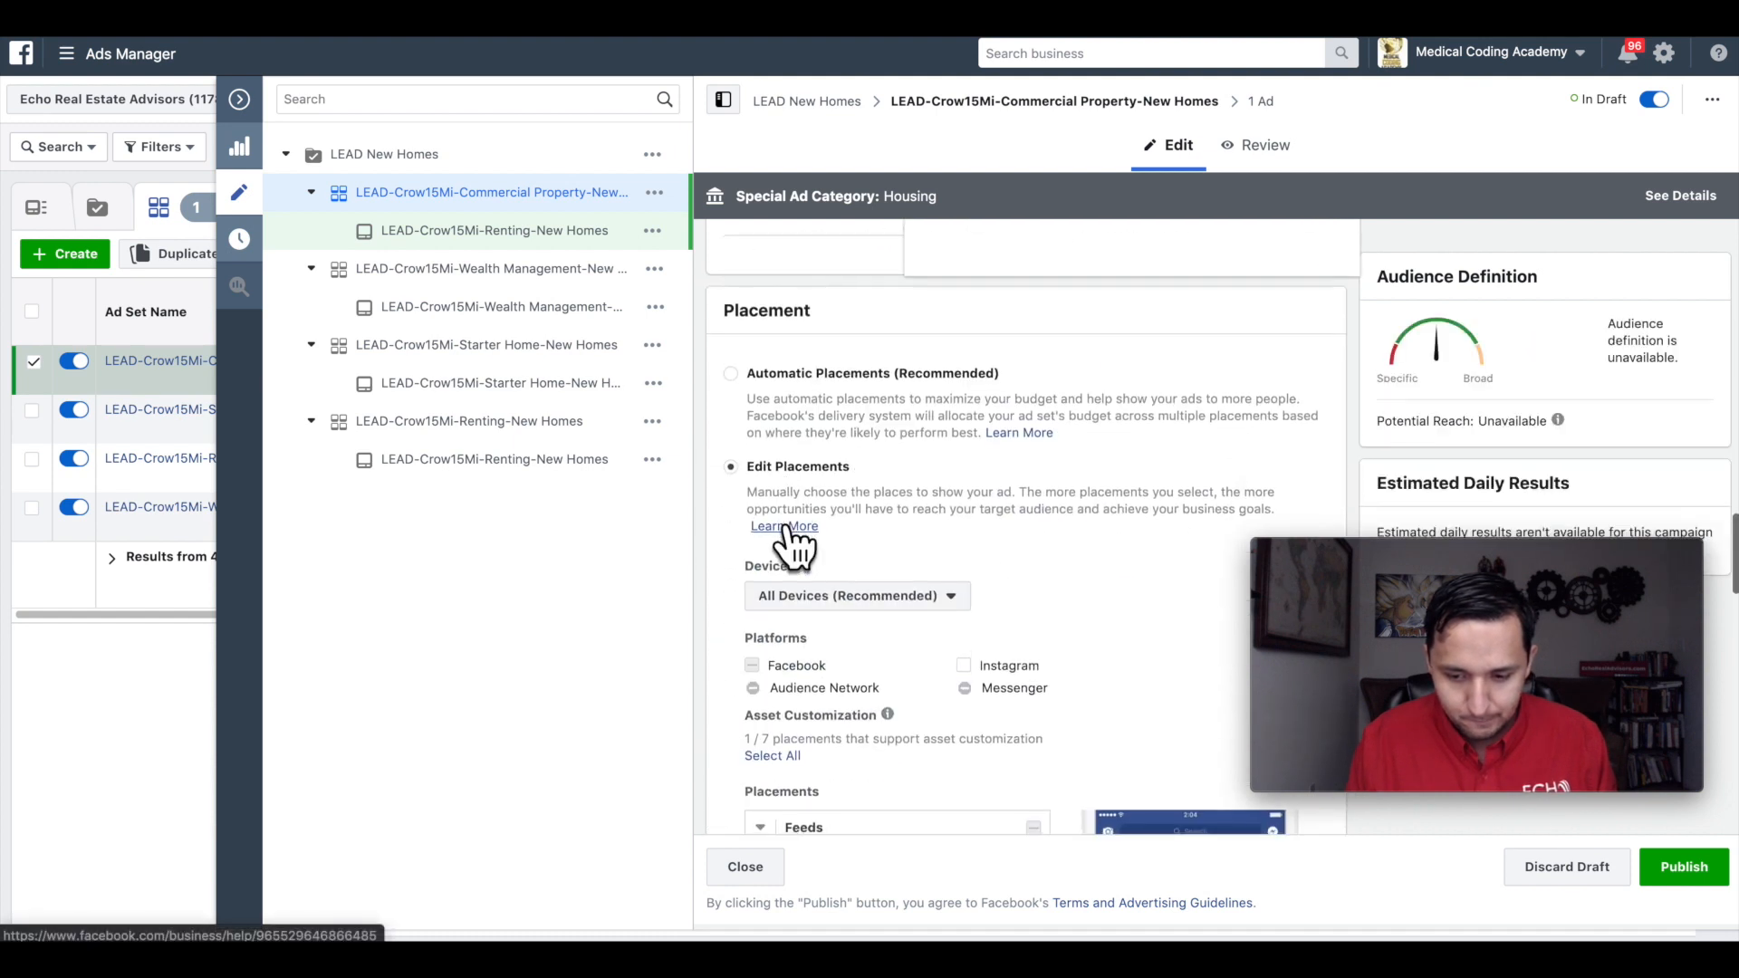
{"action": "scroll", "coordinate": [796, 541], "scroll_direction": "down", "scroll_amount": 10}
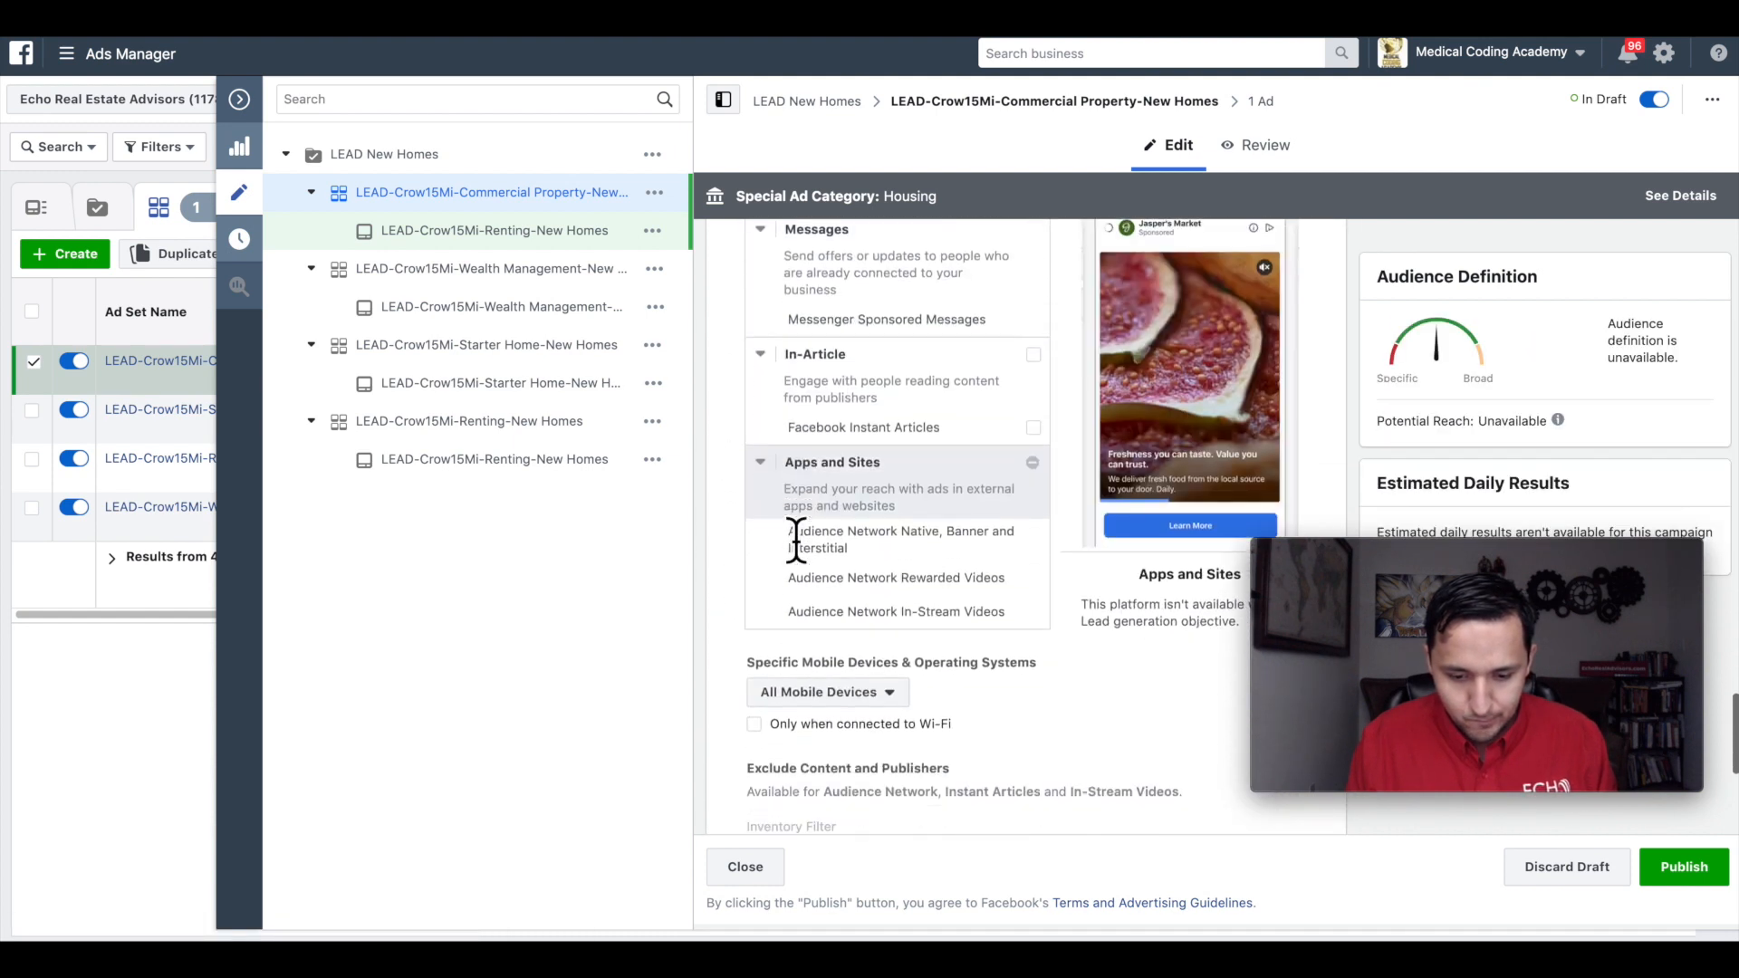
{"action": "left_click", "coordinate": [1262, 101]}
{"action": "left_click", "coordinate": [951, 264]}
{"action": "key", "text": "ctrl+a"}
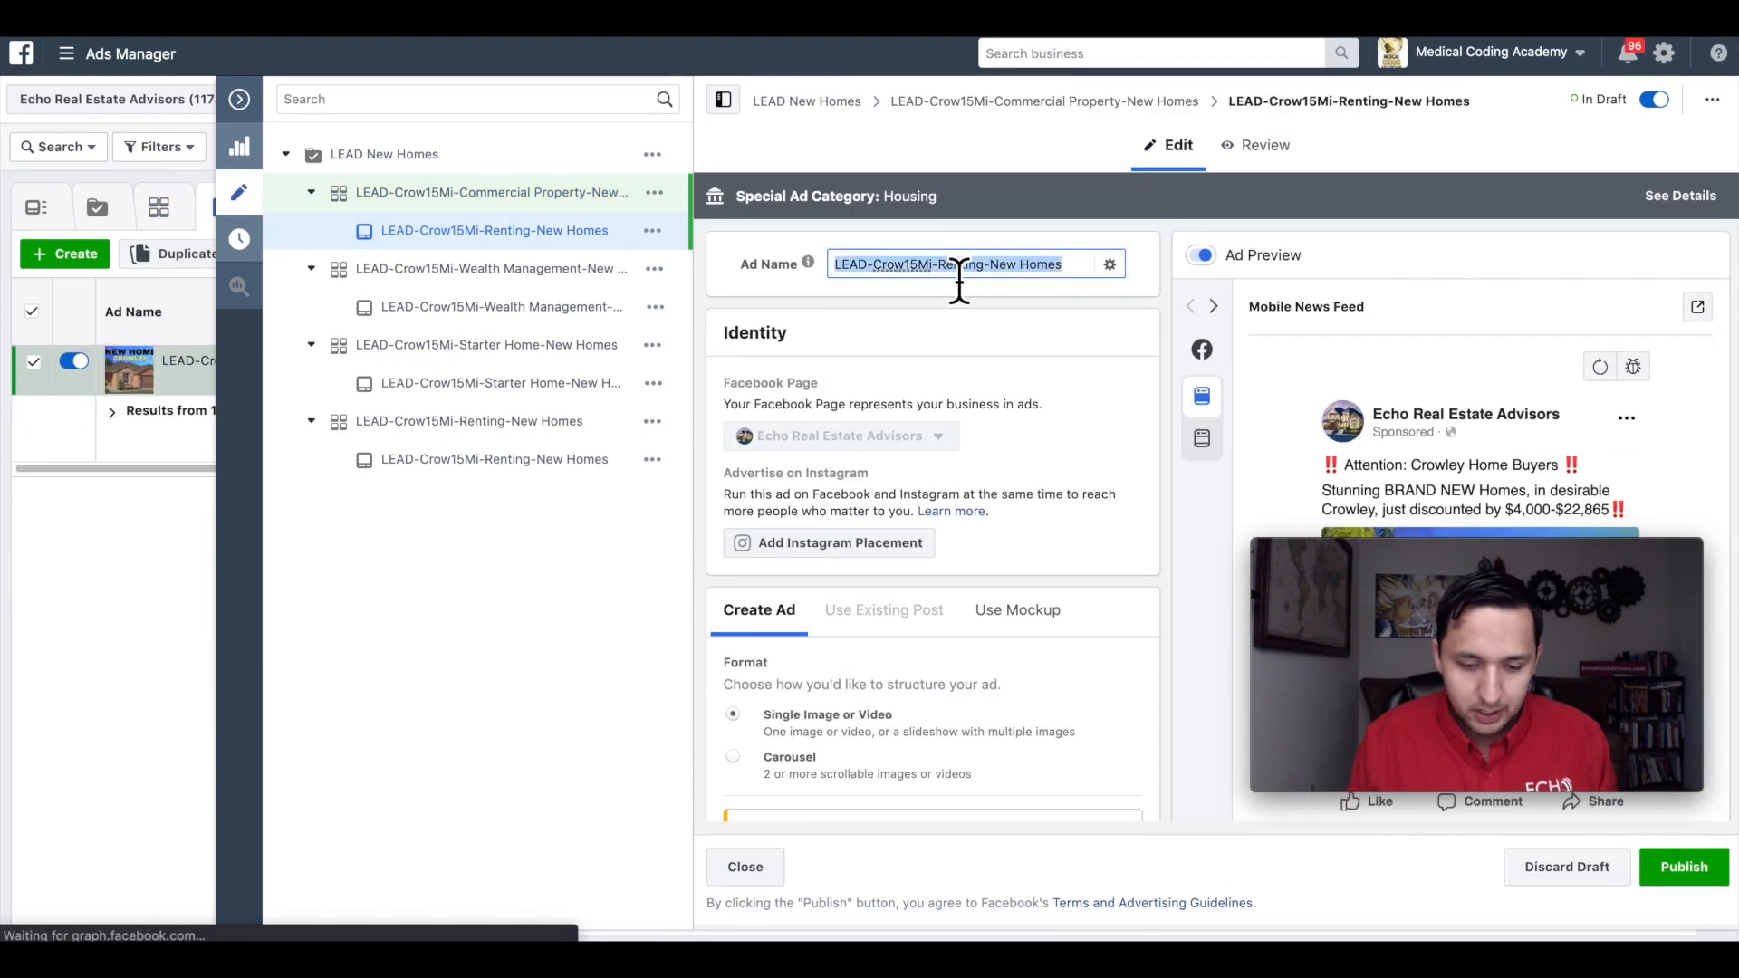
{"action": "key", "text": "ctrl+v"}
Step: Publish the Commercial Property ad set with its ad and go back to the campaign's ad sets
{"action": "left_click", "coordinate": [1681, 865]}
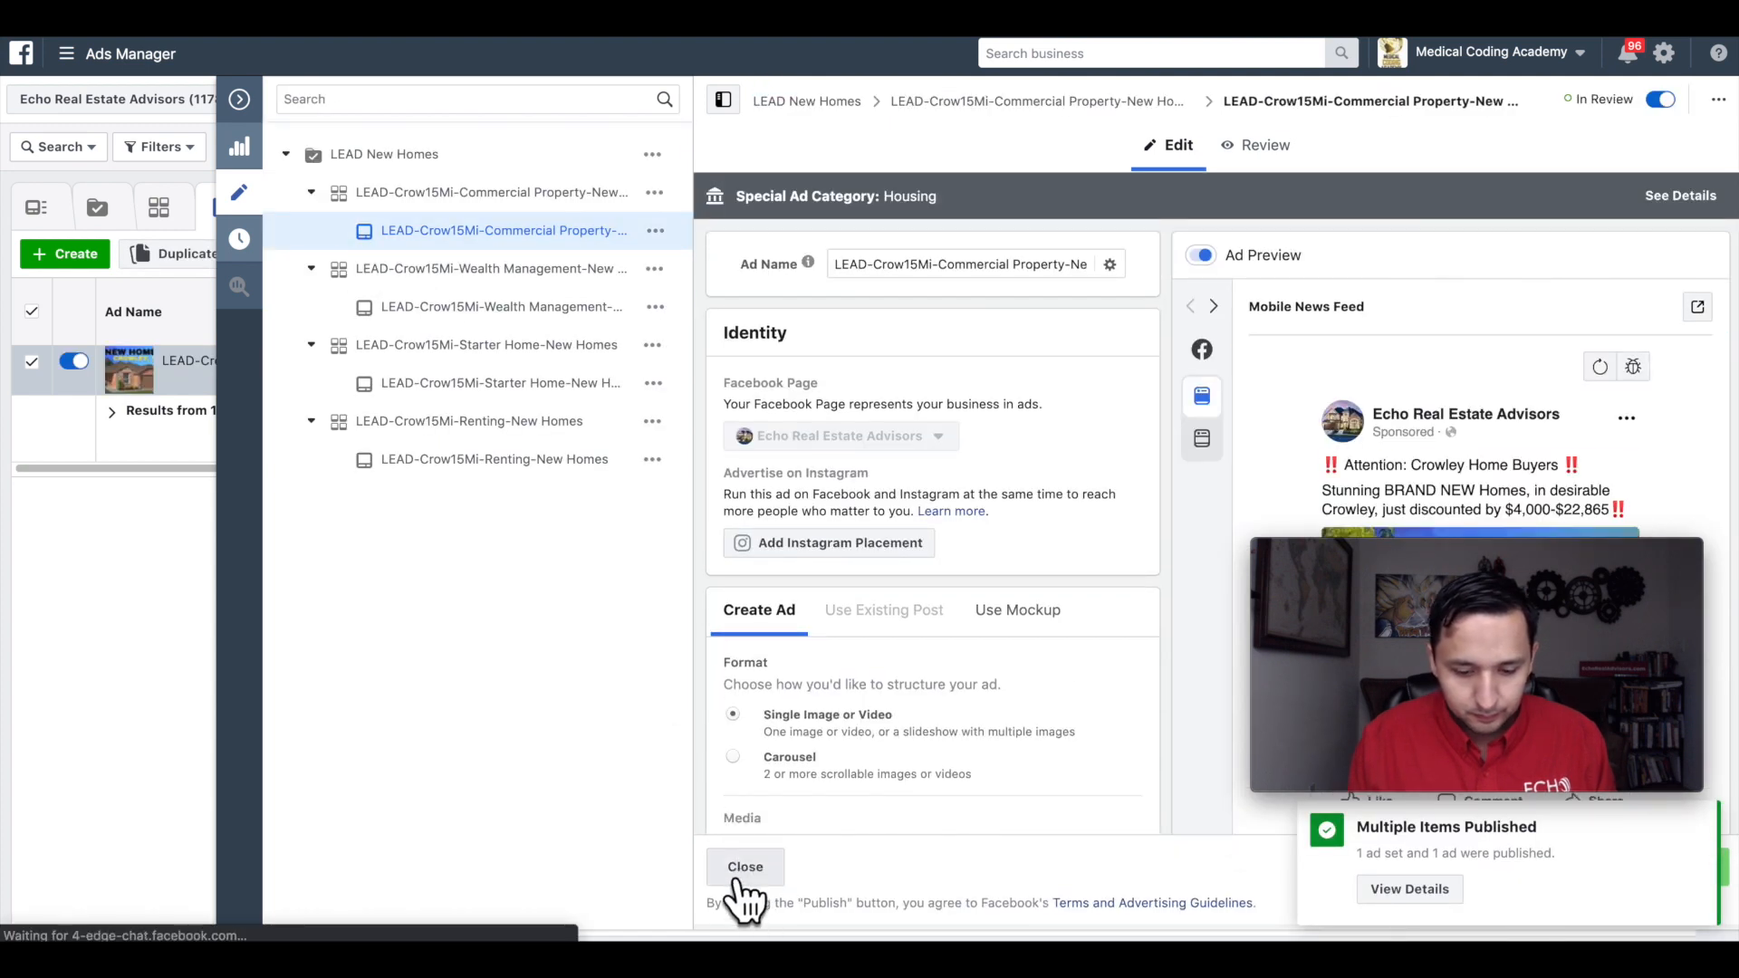
{"action": "left_click", "coordinate": [741, 868]}
{"action": "left_click", "coordinate": [718, 219]}
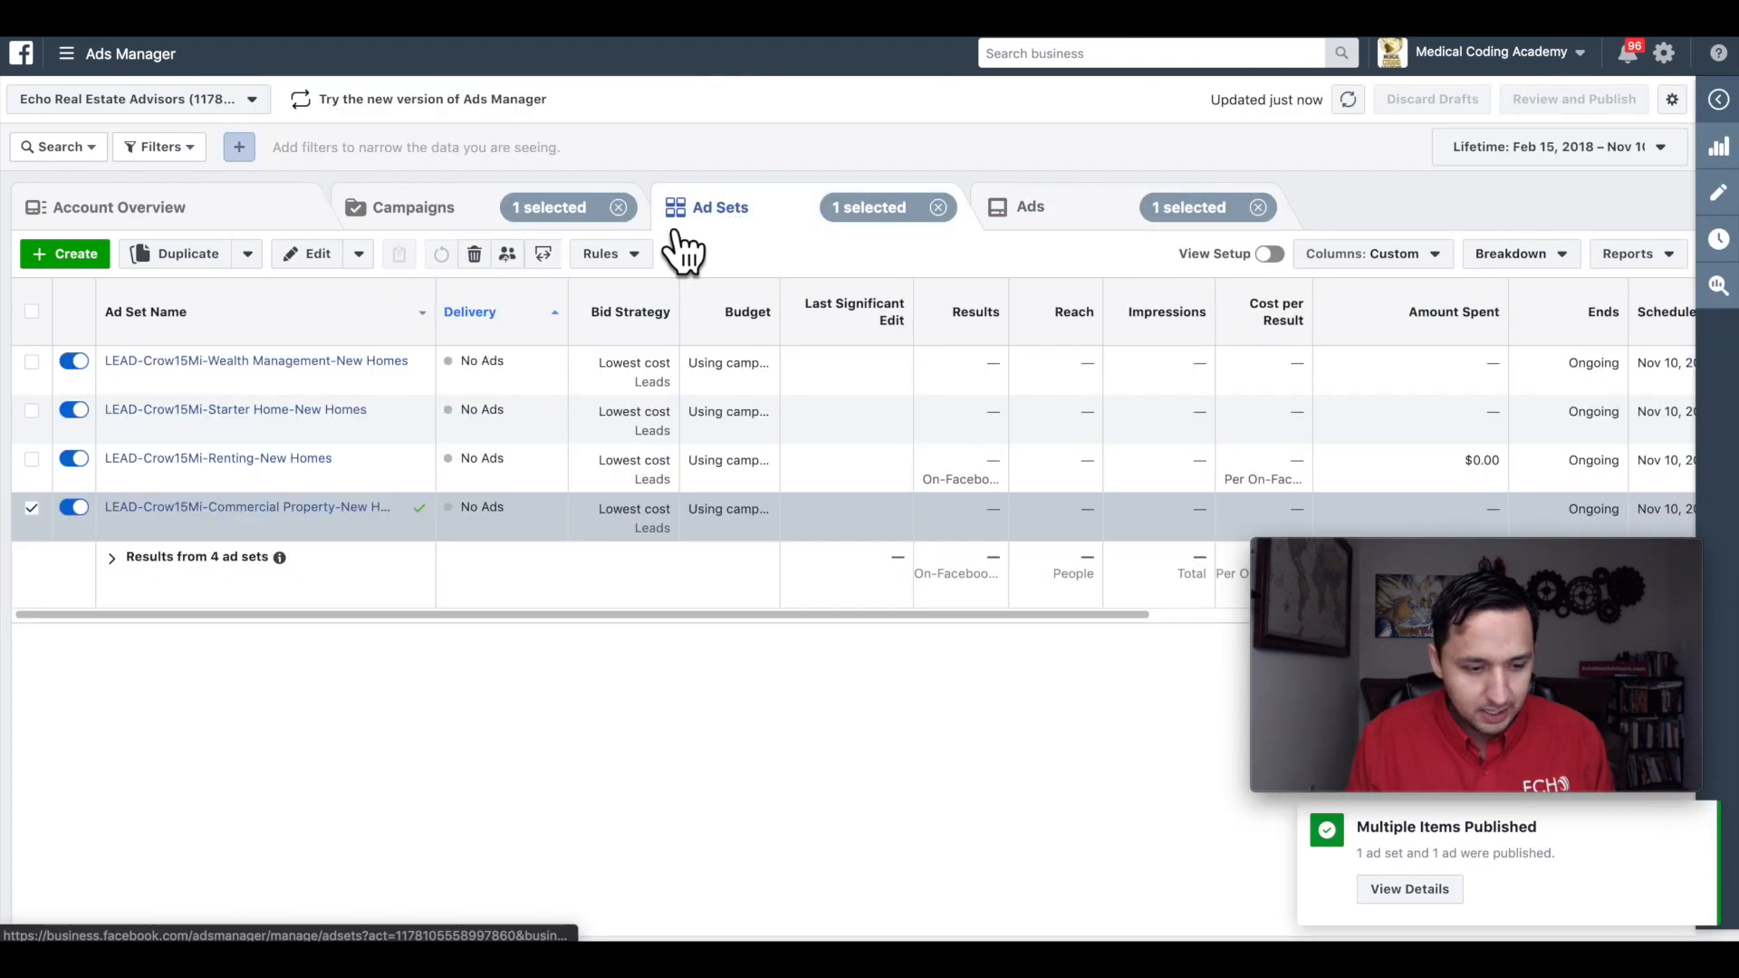
Step: Deselect the Commercial Property ad set and make one more copy of "LEAD-Crow15Mi-Renting-New Homes" in the original campaign
{"action": "left_click", "coordinate": [33, 509]}
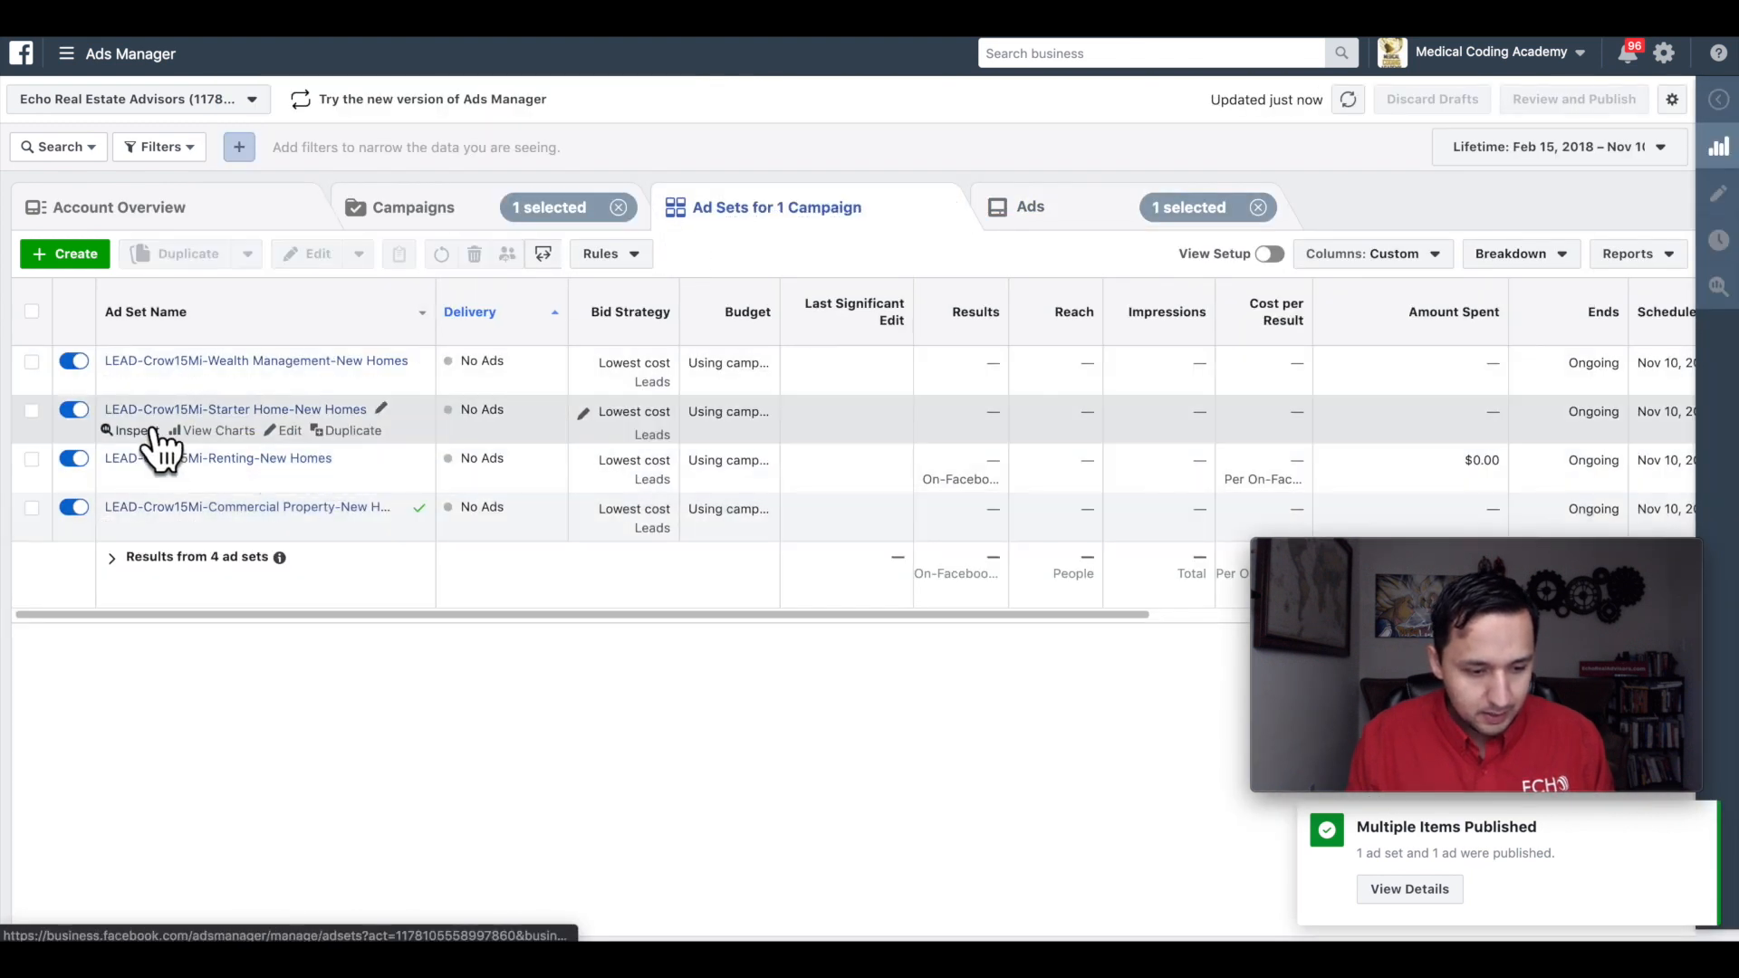
{"action": "left_click", "coordinate": [347, 480]}
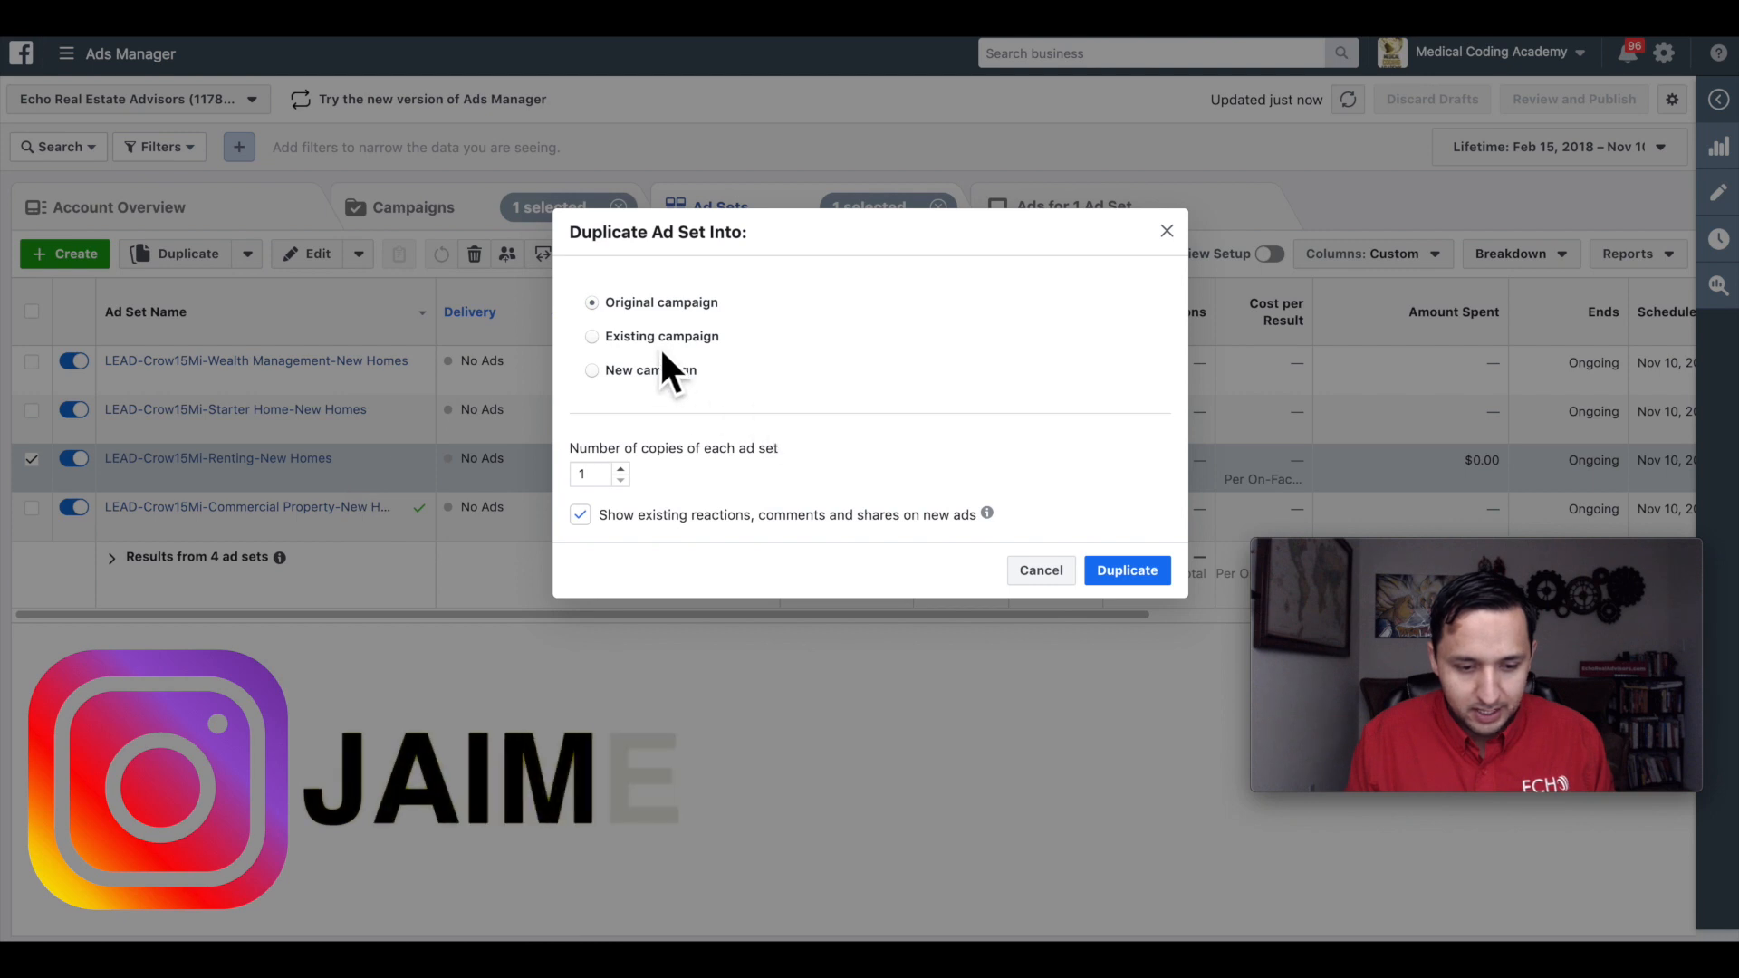
{"action": "left_click", "coordinate": [1133, 571]}
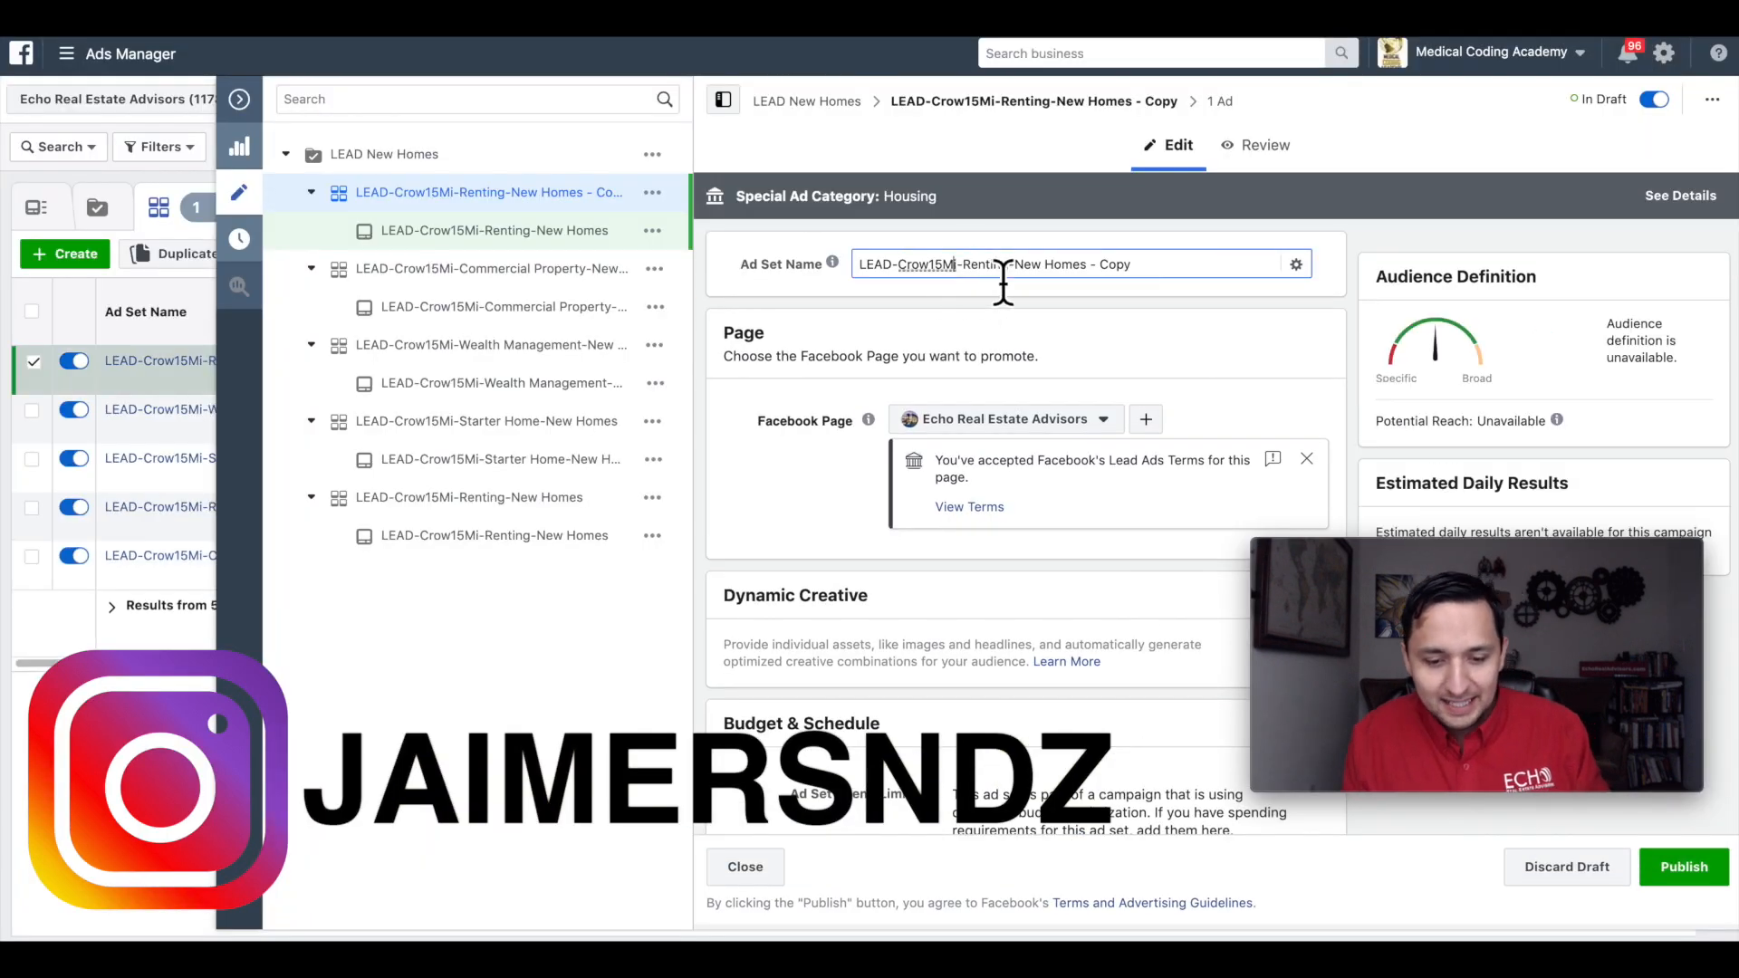
Step: Rename the new ad set copy as "LEAD-Crow15Mi-Self Employment-New Homes" and copy that name
{"action": "left_click", "coordinate": [1011, 267]}
{"action": "key", "text": "BackSpace"}
{"action": "key", "text": "BackSpace"}
{"action": "key", "text": "BackSpace"}
{"action": "key", "text": "BackSpace"}
{"action": "key", "text": "BackSpace"}
{"action": "key", "text": "BackSpace"}
{"action": "key", "text": "BackSpace"}
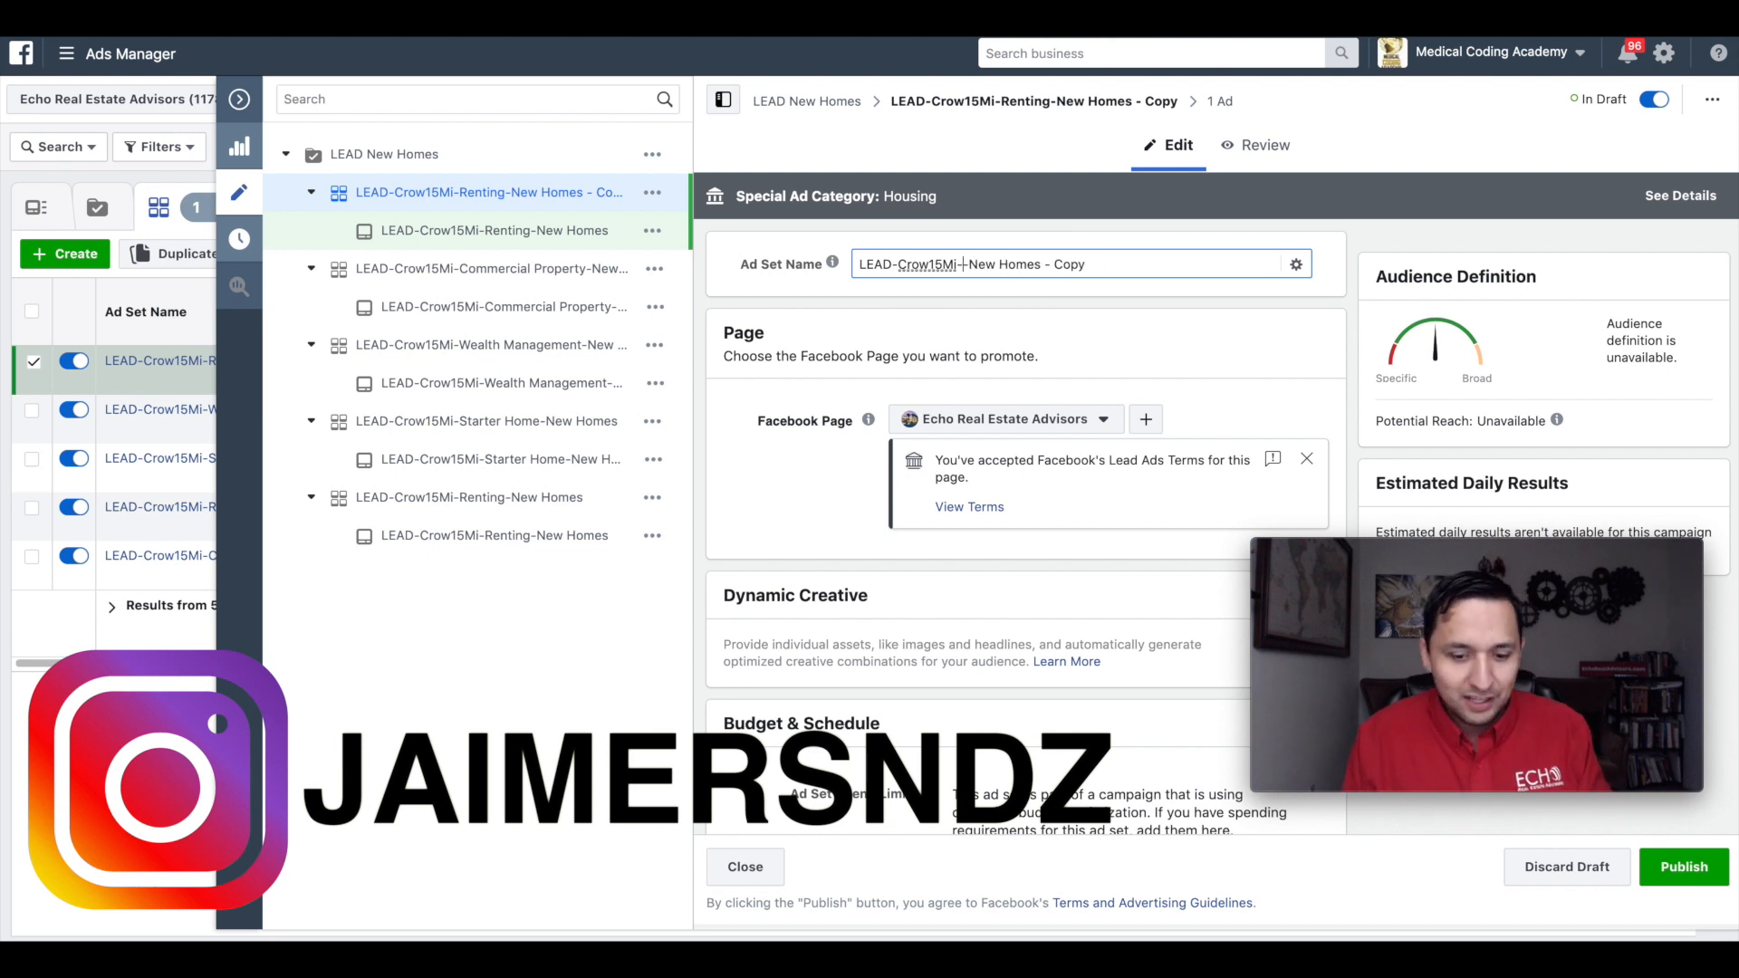
{"action": "type", "text": "Self "}
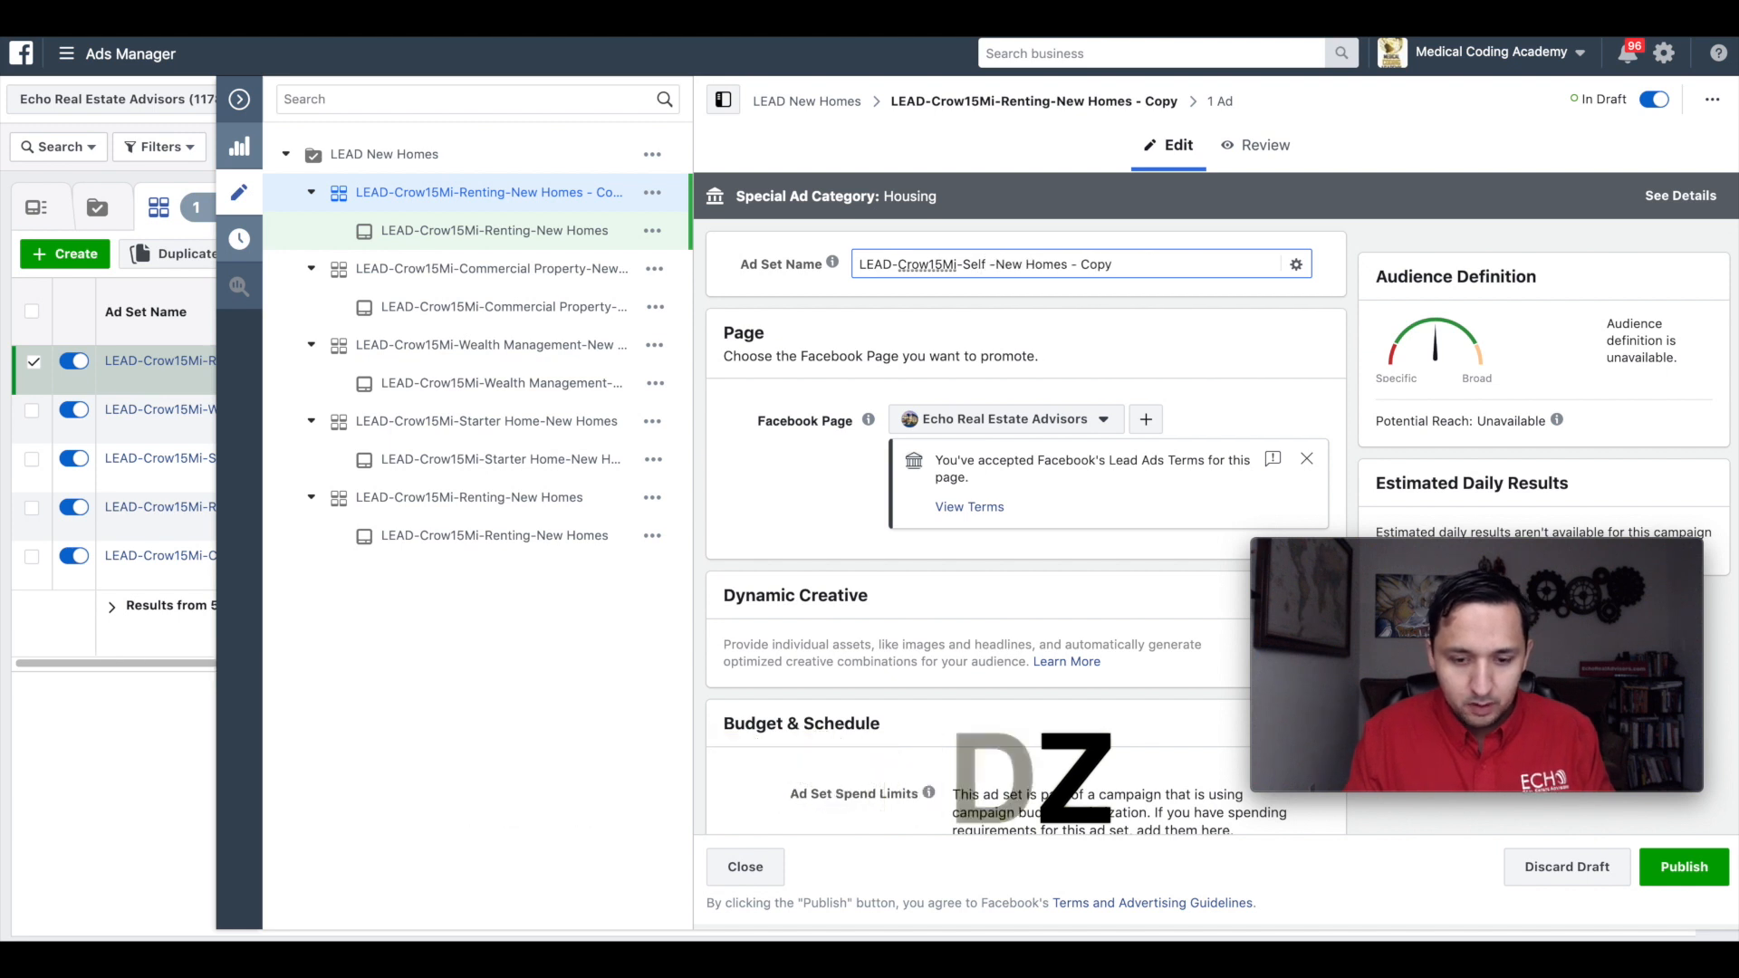
{"action": "type", "text": "Employment"}
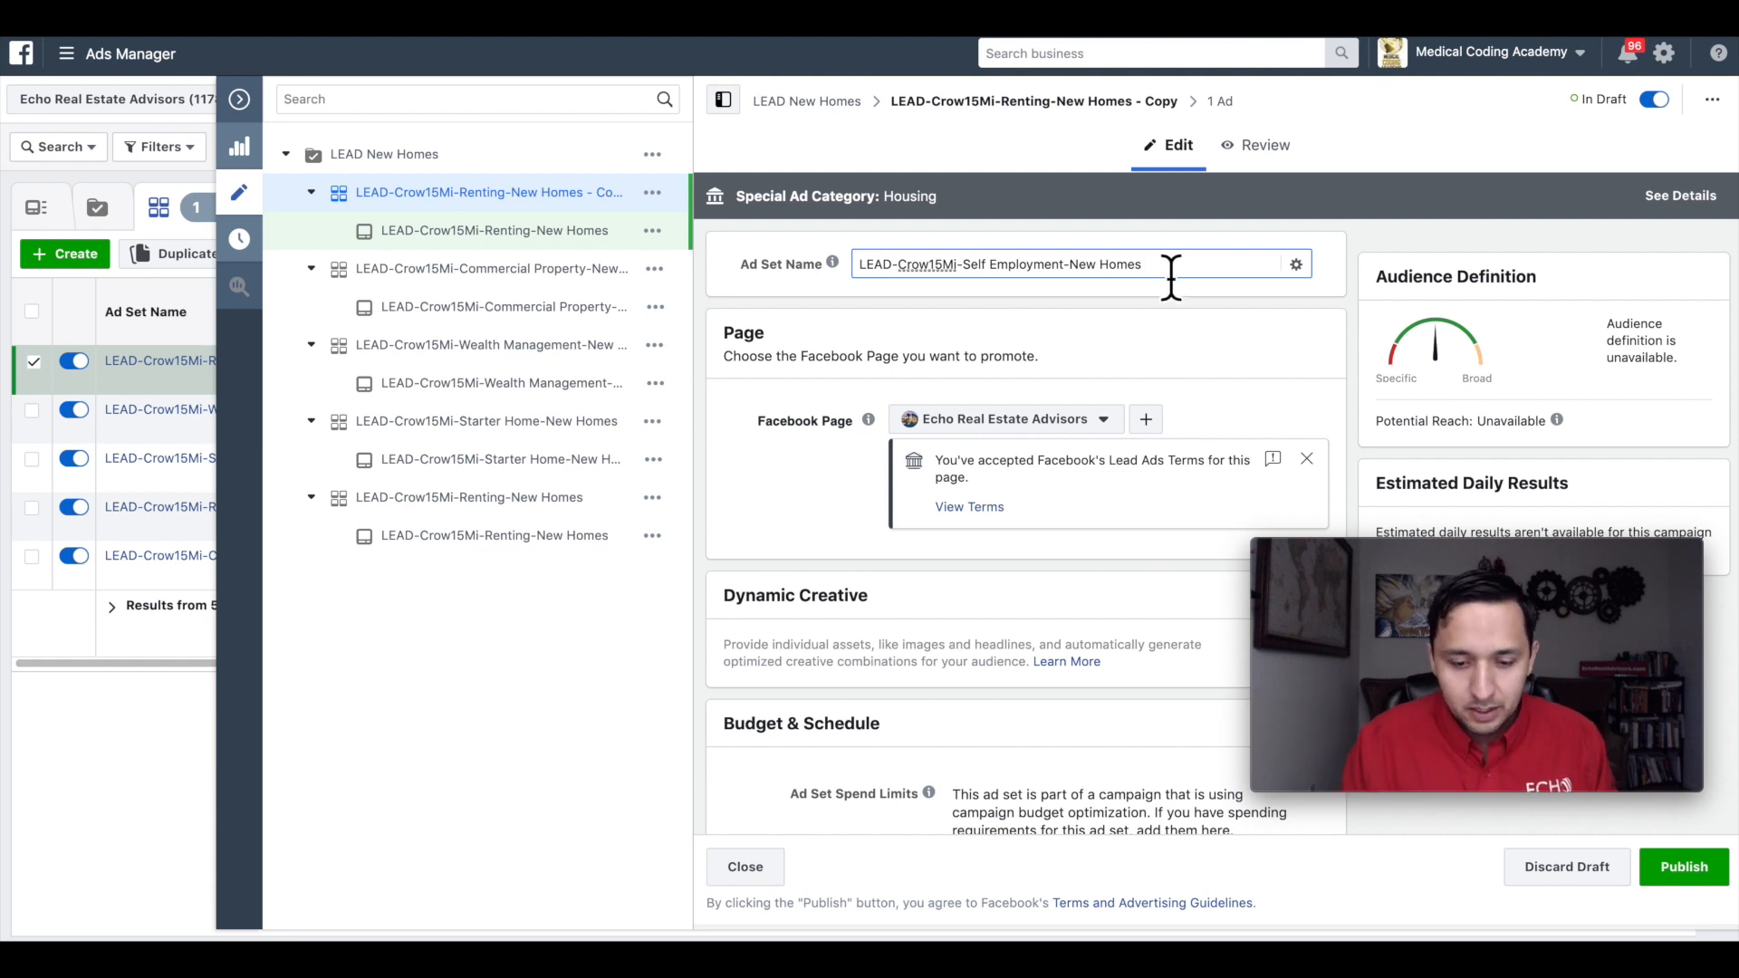
{"action": "double_click", "coordinate": [1126, 270]}
{"action": "triple_click", "coordinate": [1061, 269]}
{"action": "key", "text": "ctrl+c"}
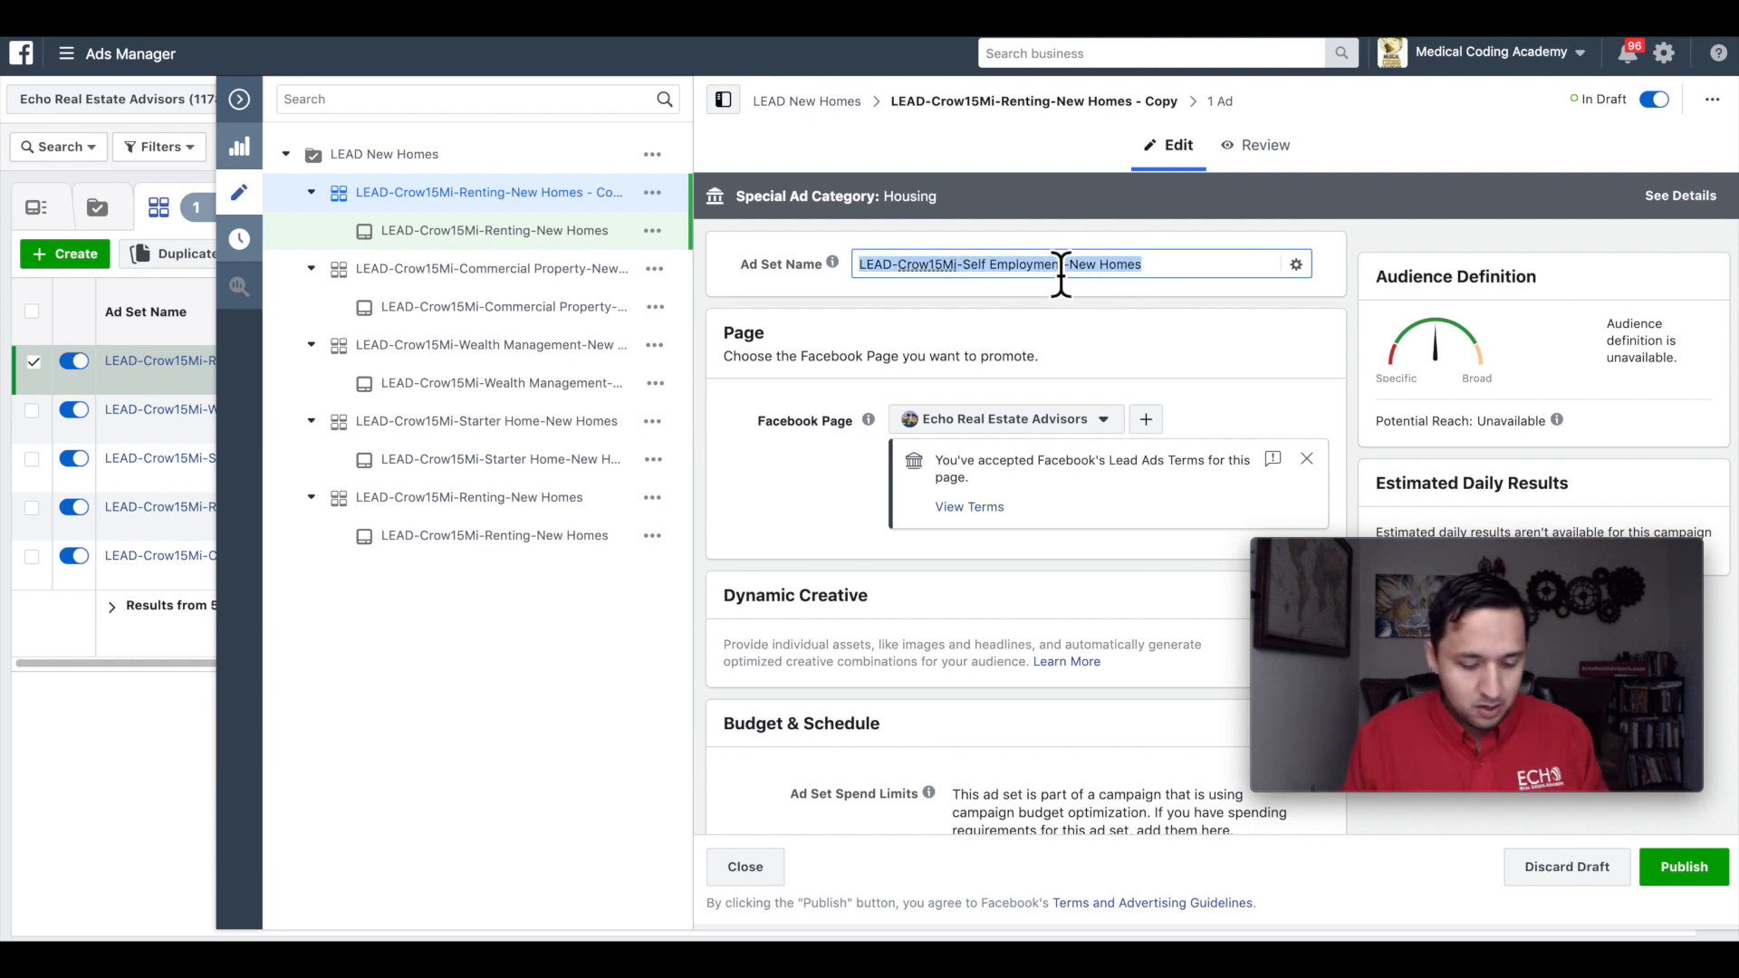
Step: Replace the Renting interest with Self-employment in the detailed targeting of the Self Employment ad set
{"action": "scroll", "coordinate": [1061, 272], "scroll_direction": "down", "scroll_amount": 15}
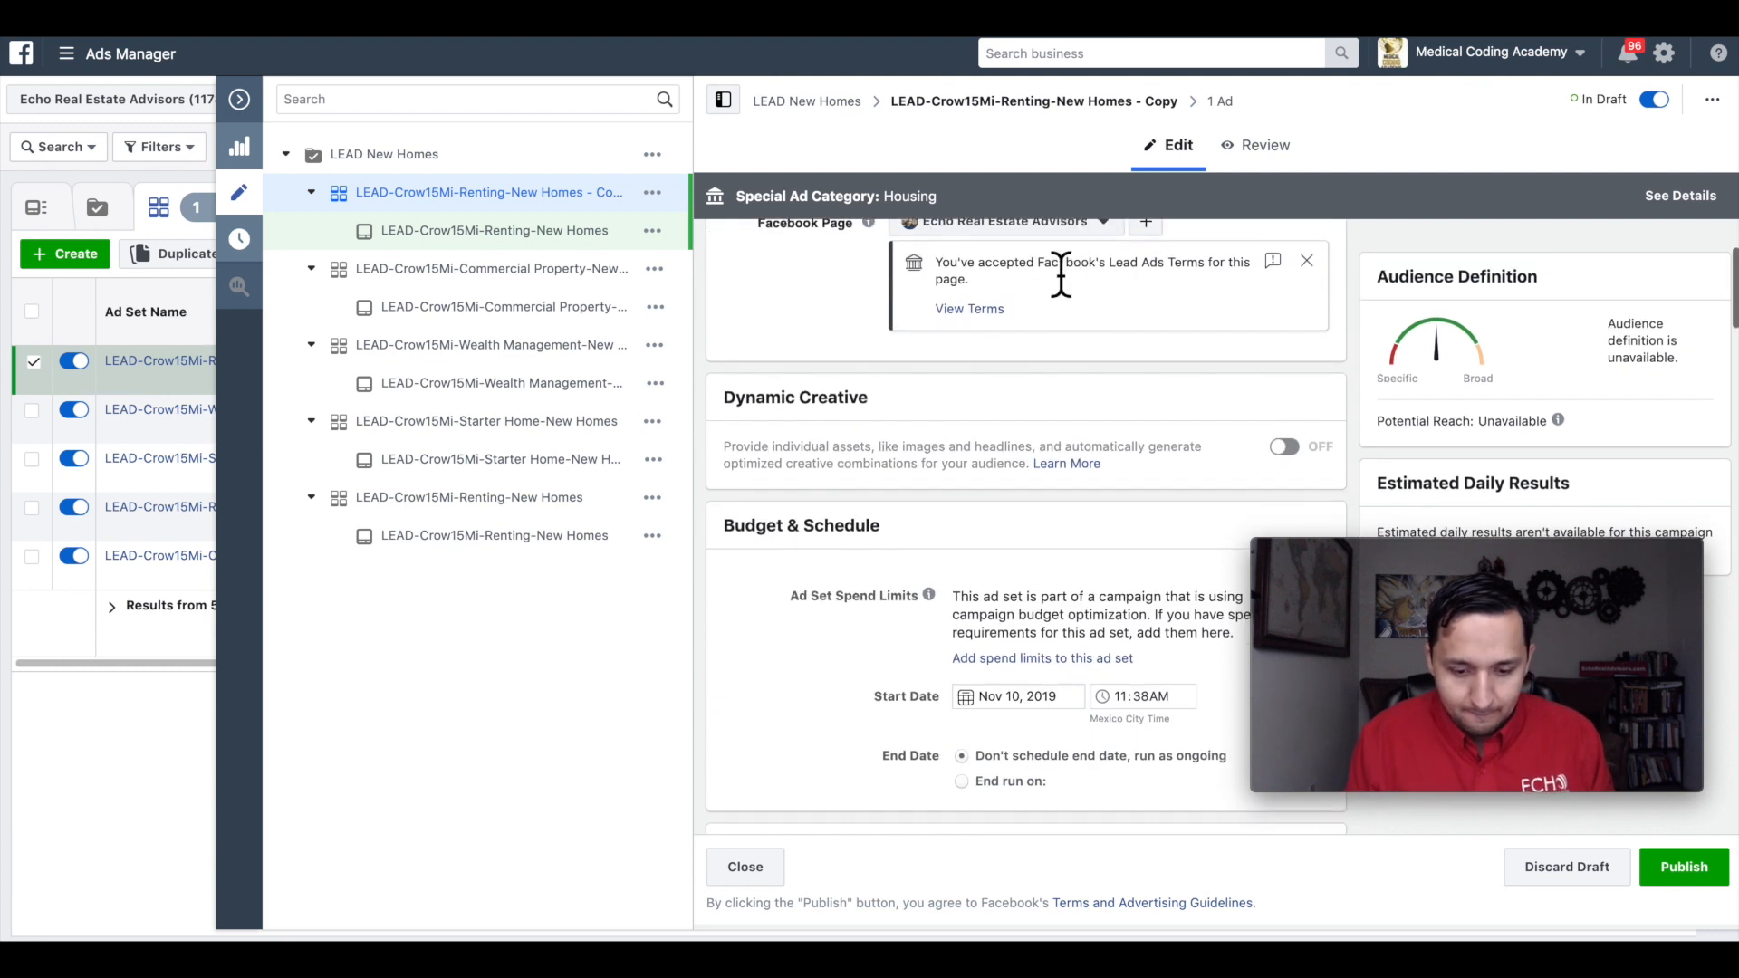
{"action": "scroll", "coordinate": [997, 453], "scroll_direction": "down", "scroll_amount": 5}
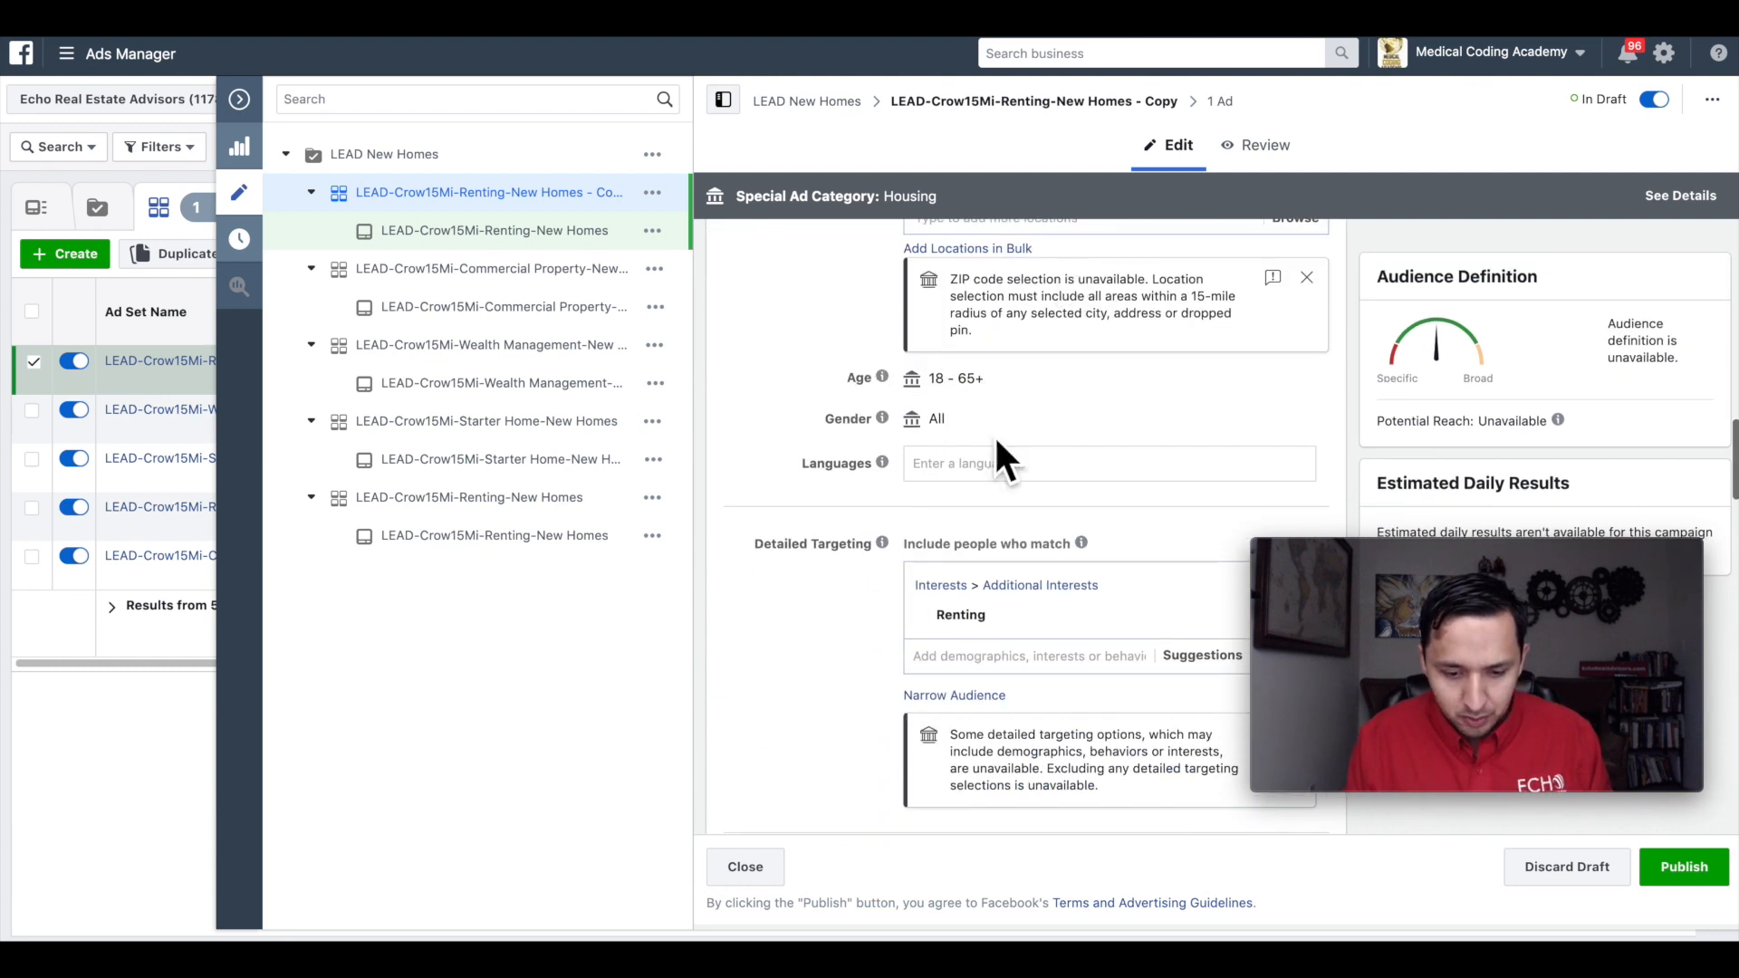
{"action": "scroll", "coordinate": [906, 542], "scroll_direction": "up", "scroll_amount": 1}
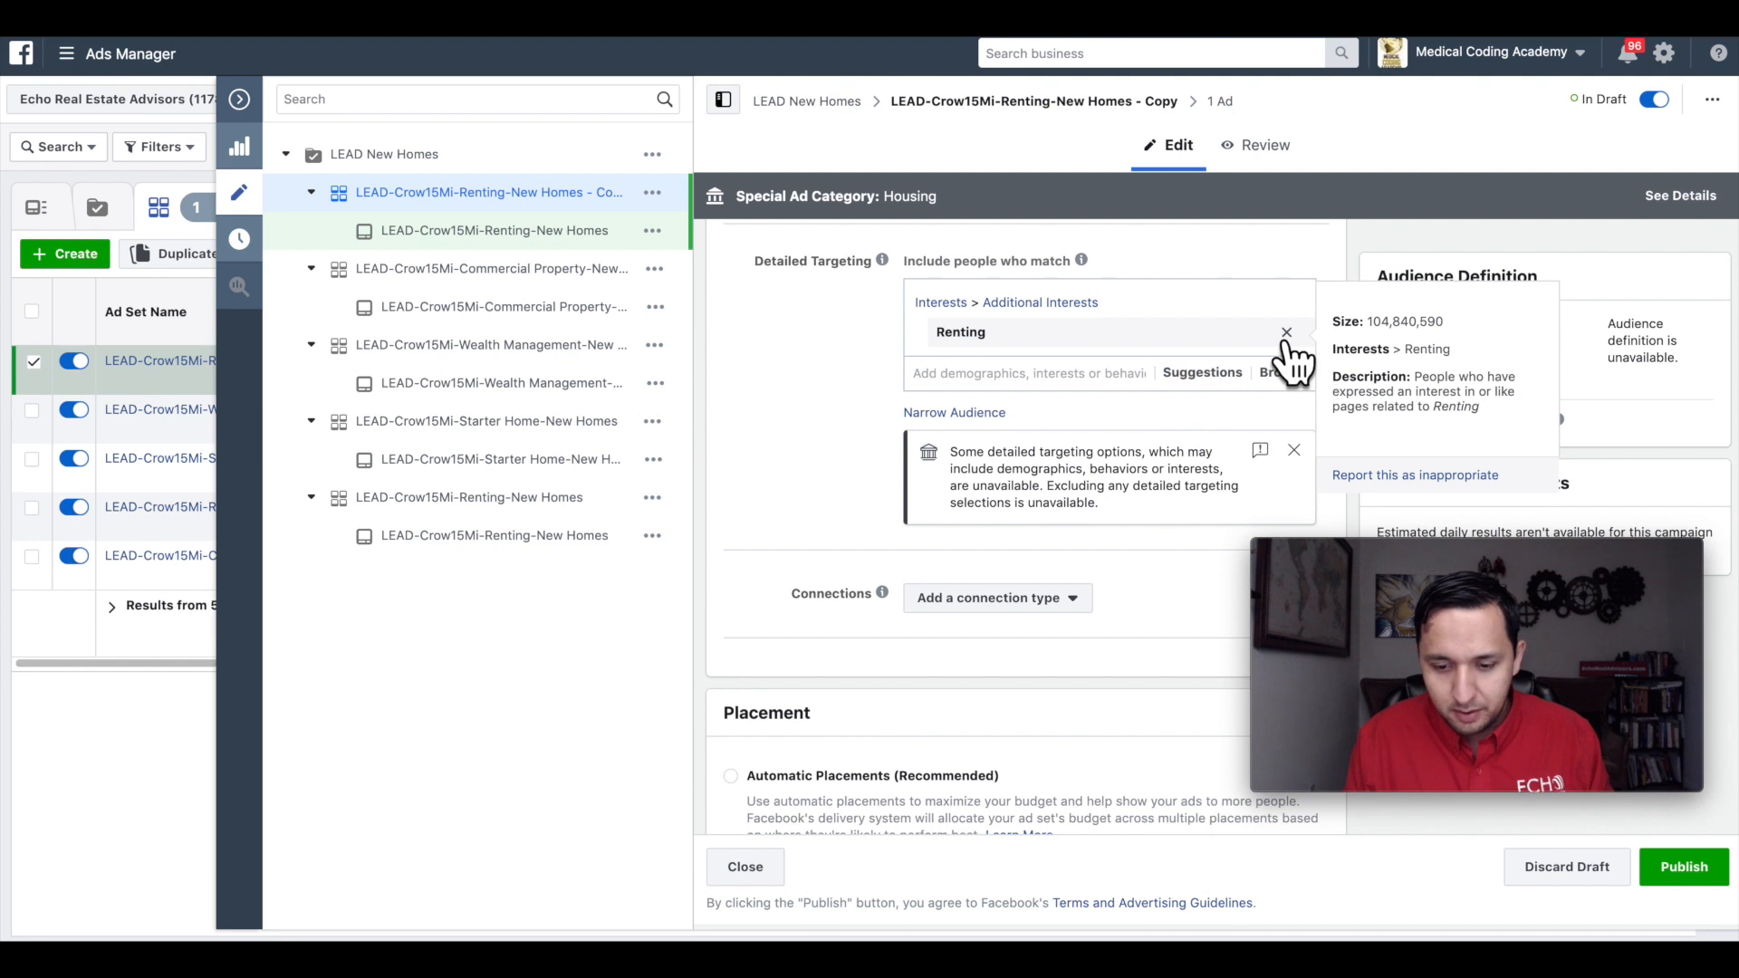
{"action": "left_click", "coordinate": [1286, 332]}
{"action": "left_click", "coordinate": [1010, 299]}
{"action": "type", "text": "hom"}
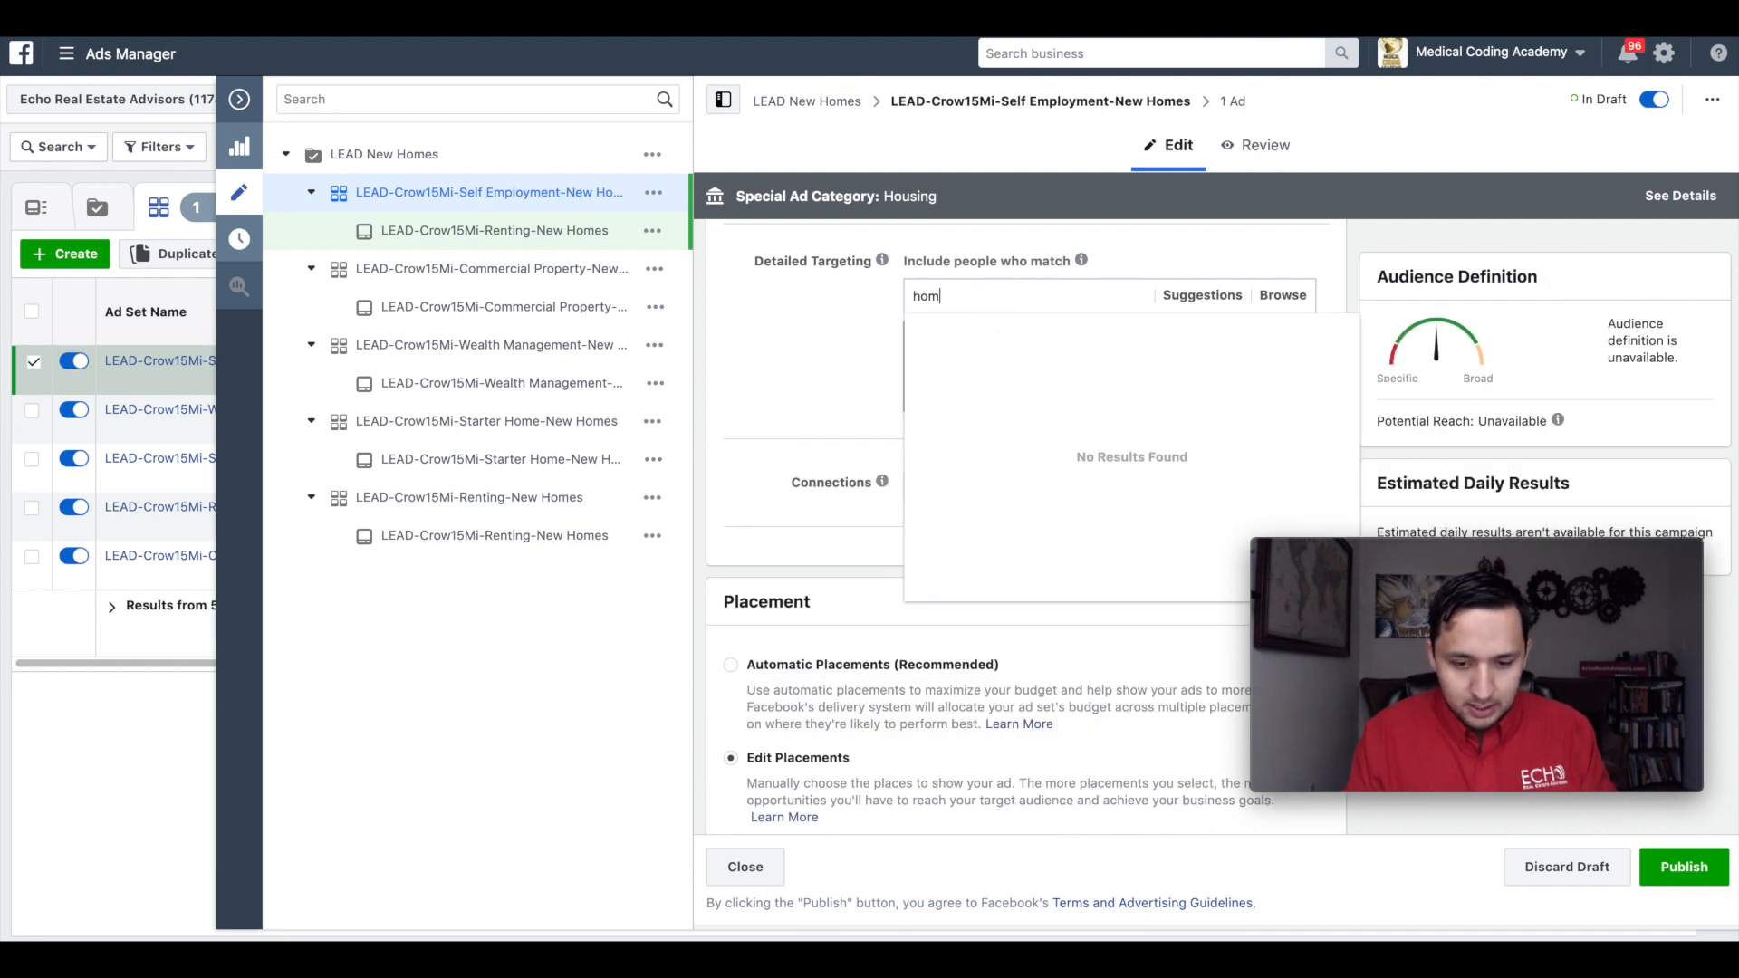
{"action": "key", "text": "BackSpace"}
{"action": "key", "text": "BackSpace"}
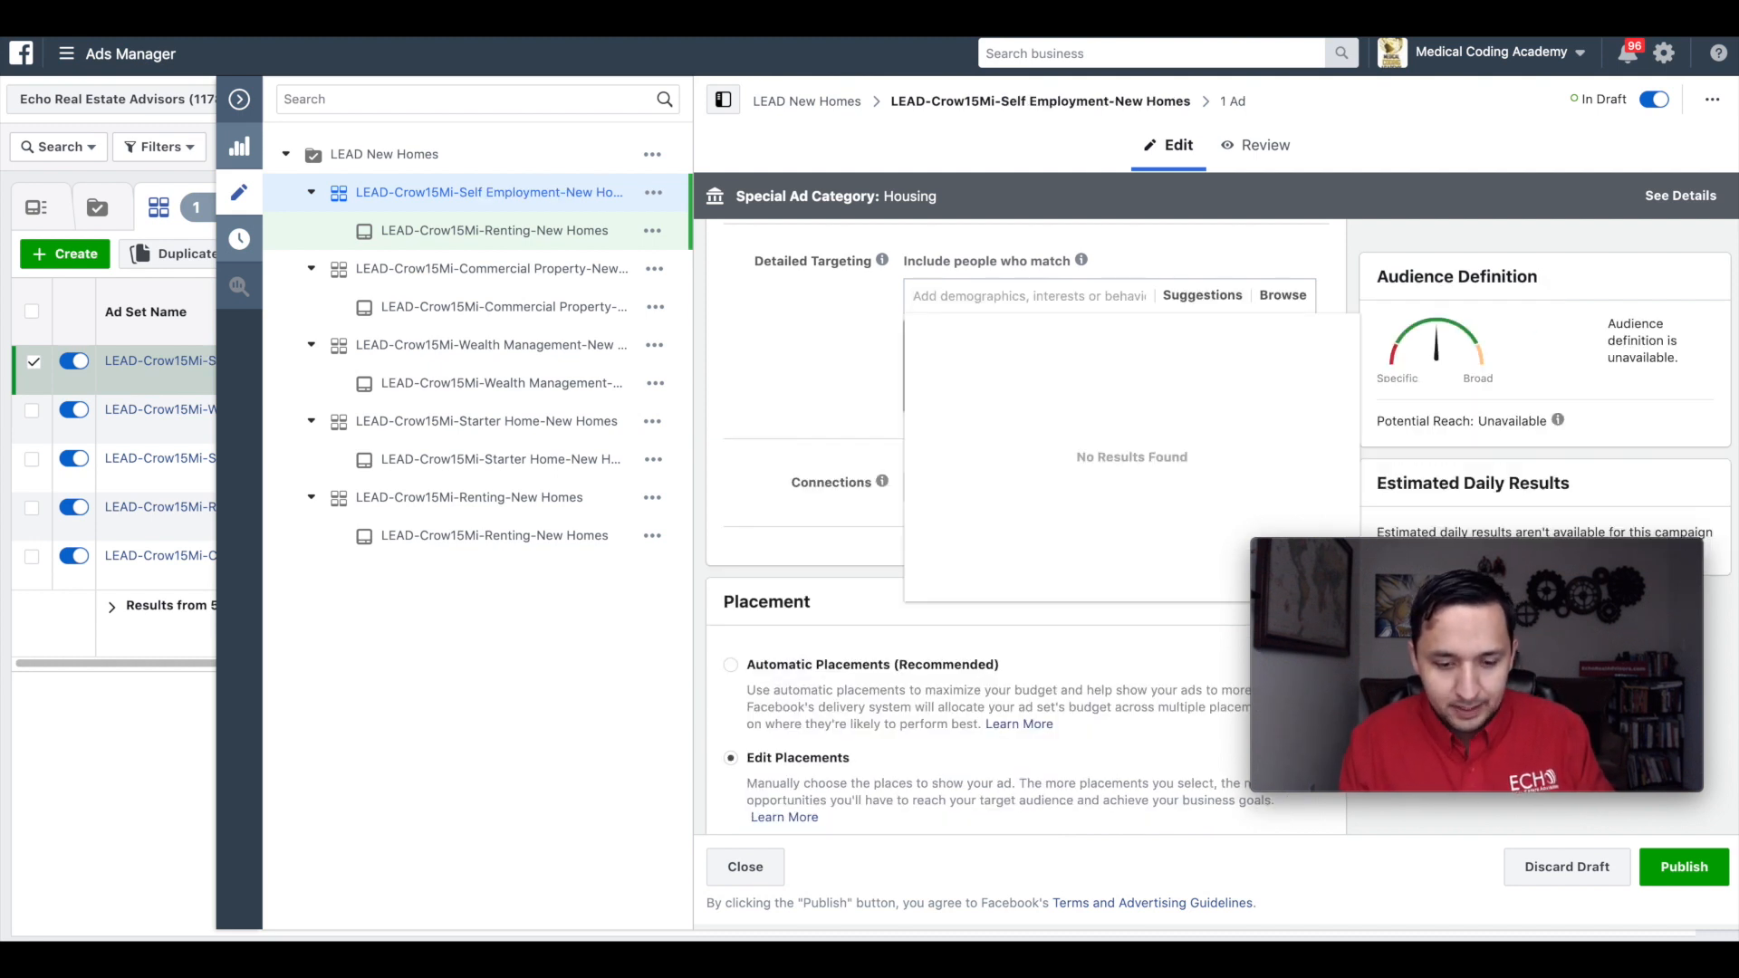
{"action": "type", "text": "sea"}
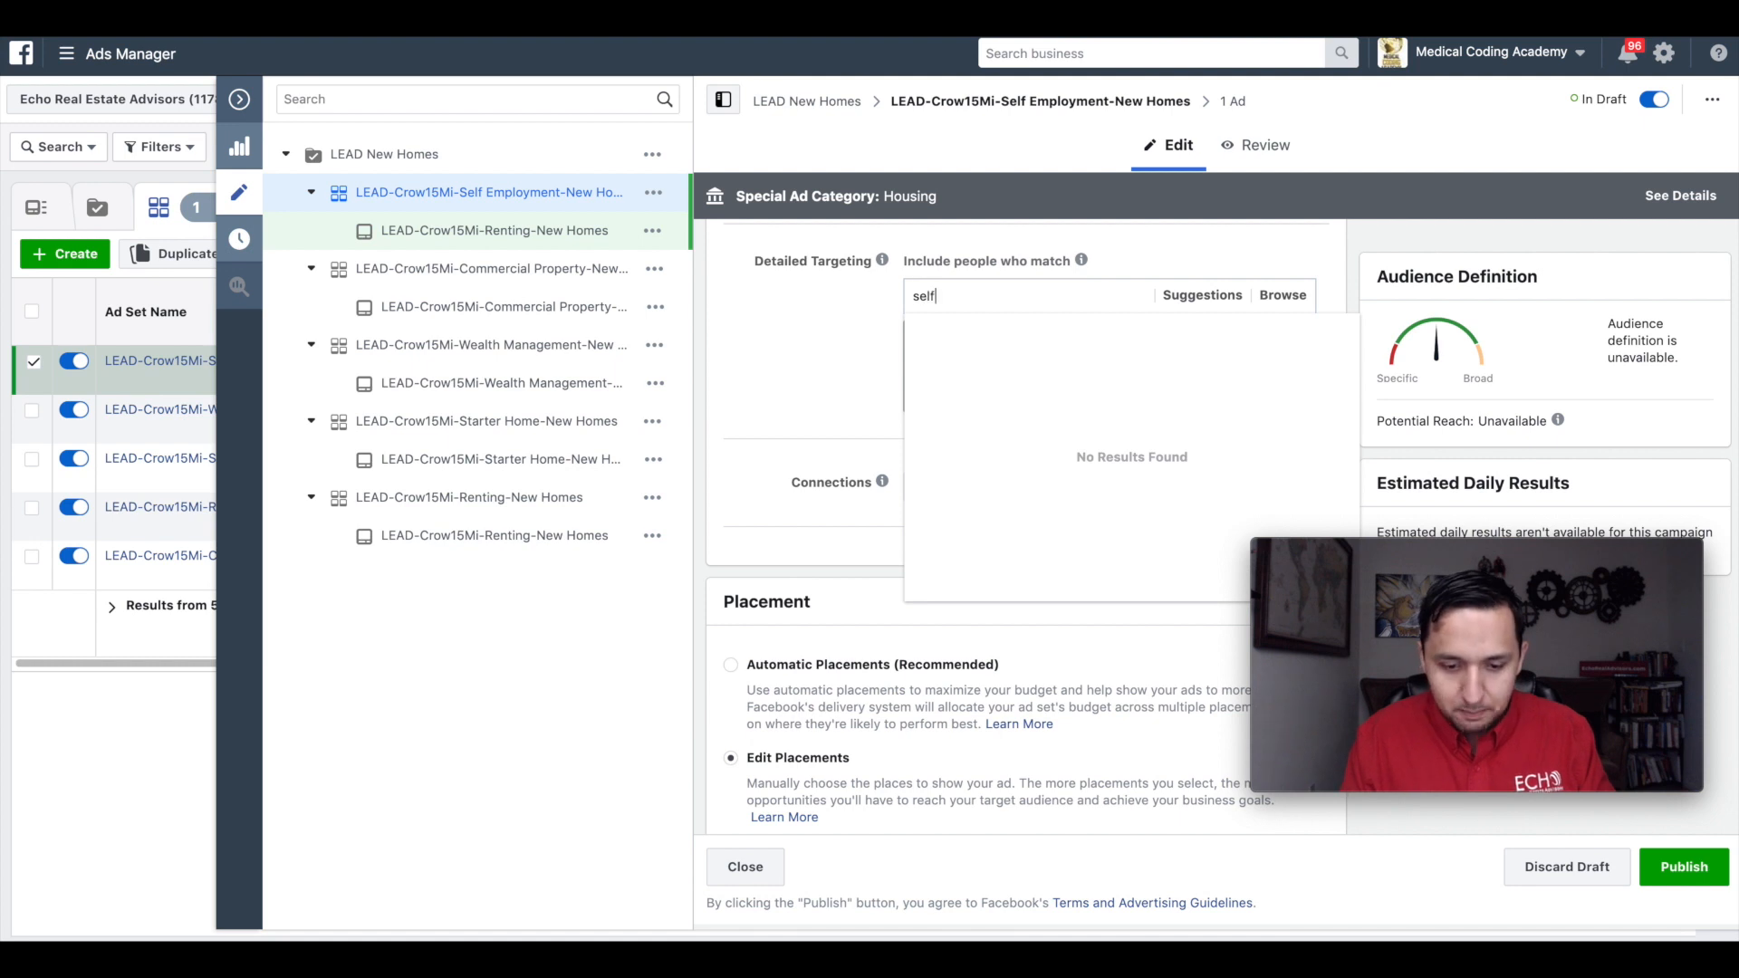
{"action": "type", "text": "f empl"}
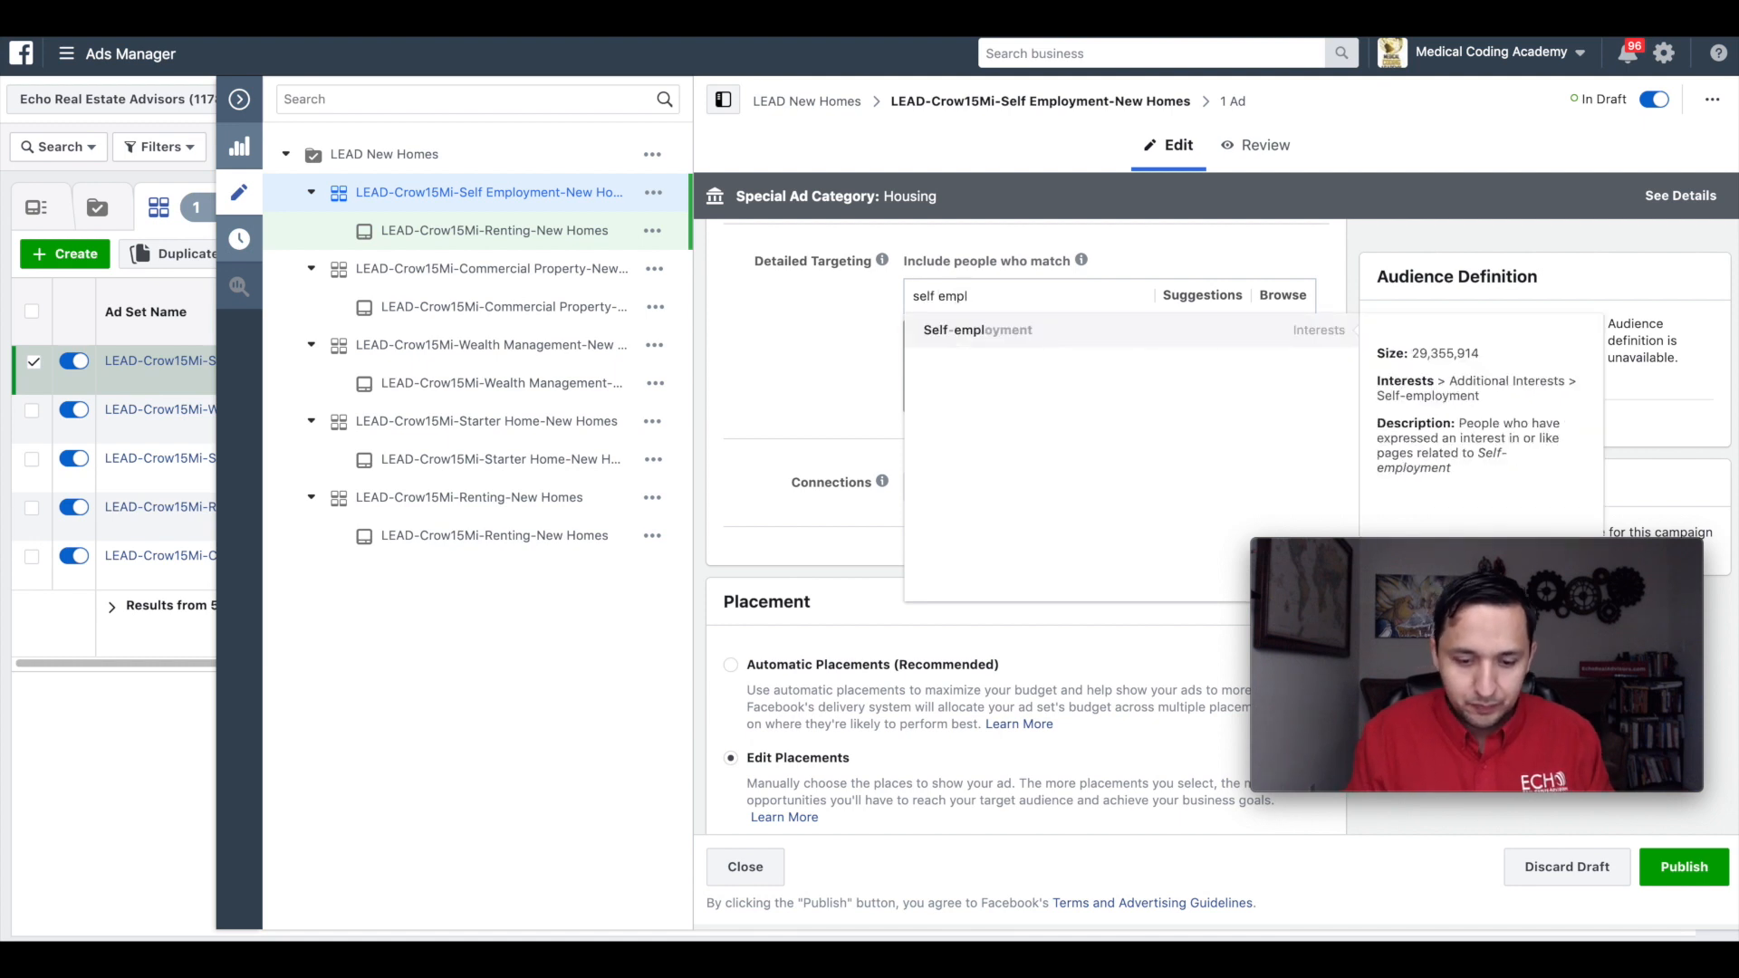
{"action": "left_click", "coordinate": [994, 337]}
{"action": "left_click", "coordinate": [784, 418]}
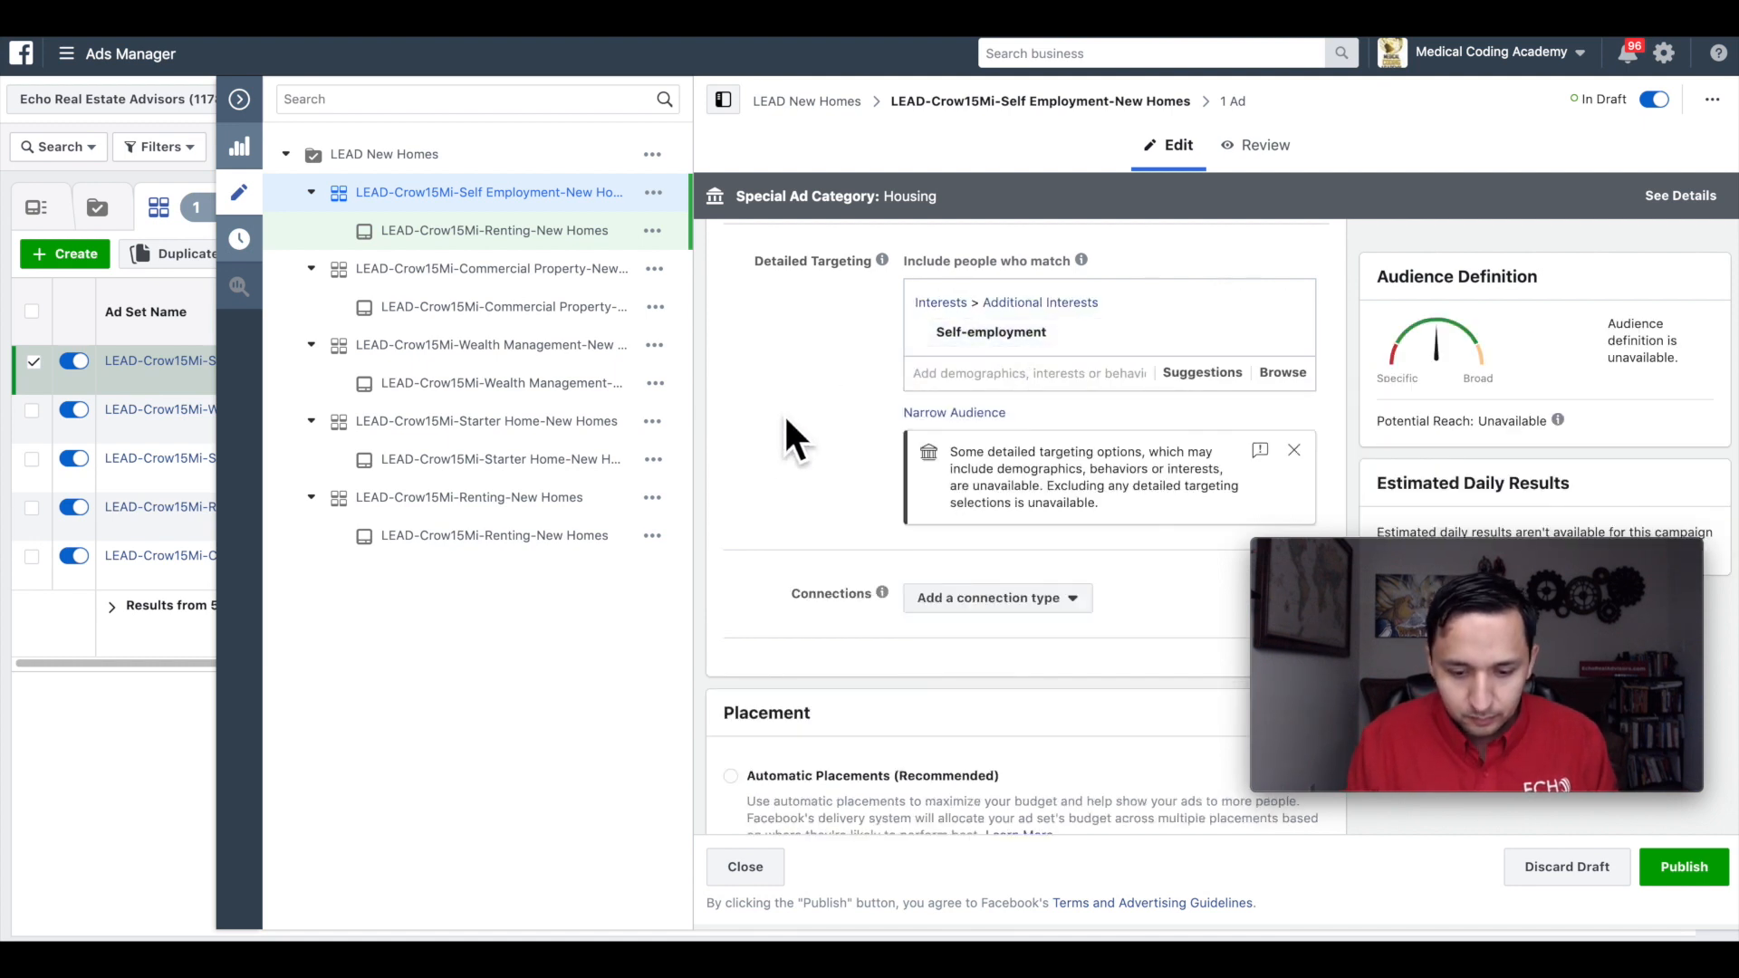
Step: Rename the ad inside the Self Employment ad set with the copied name "LEAD-Crow15Mi-Self Employment-New Homes"
{"action": "scroll", "coordinate": [784, 418], "scroll_direction": "down", "scroll_amount": 10}
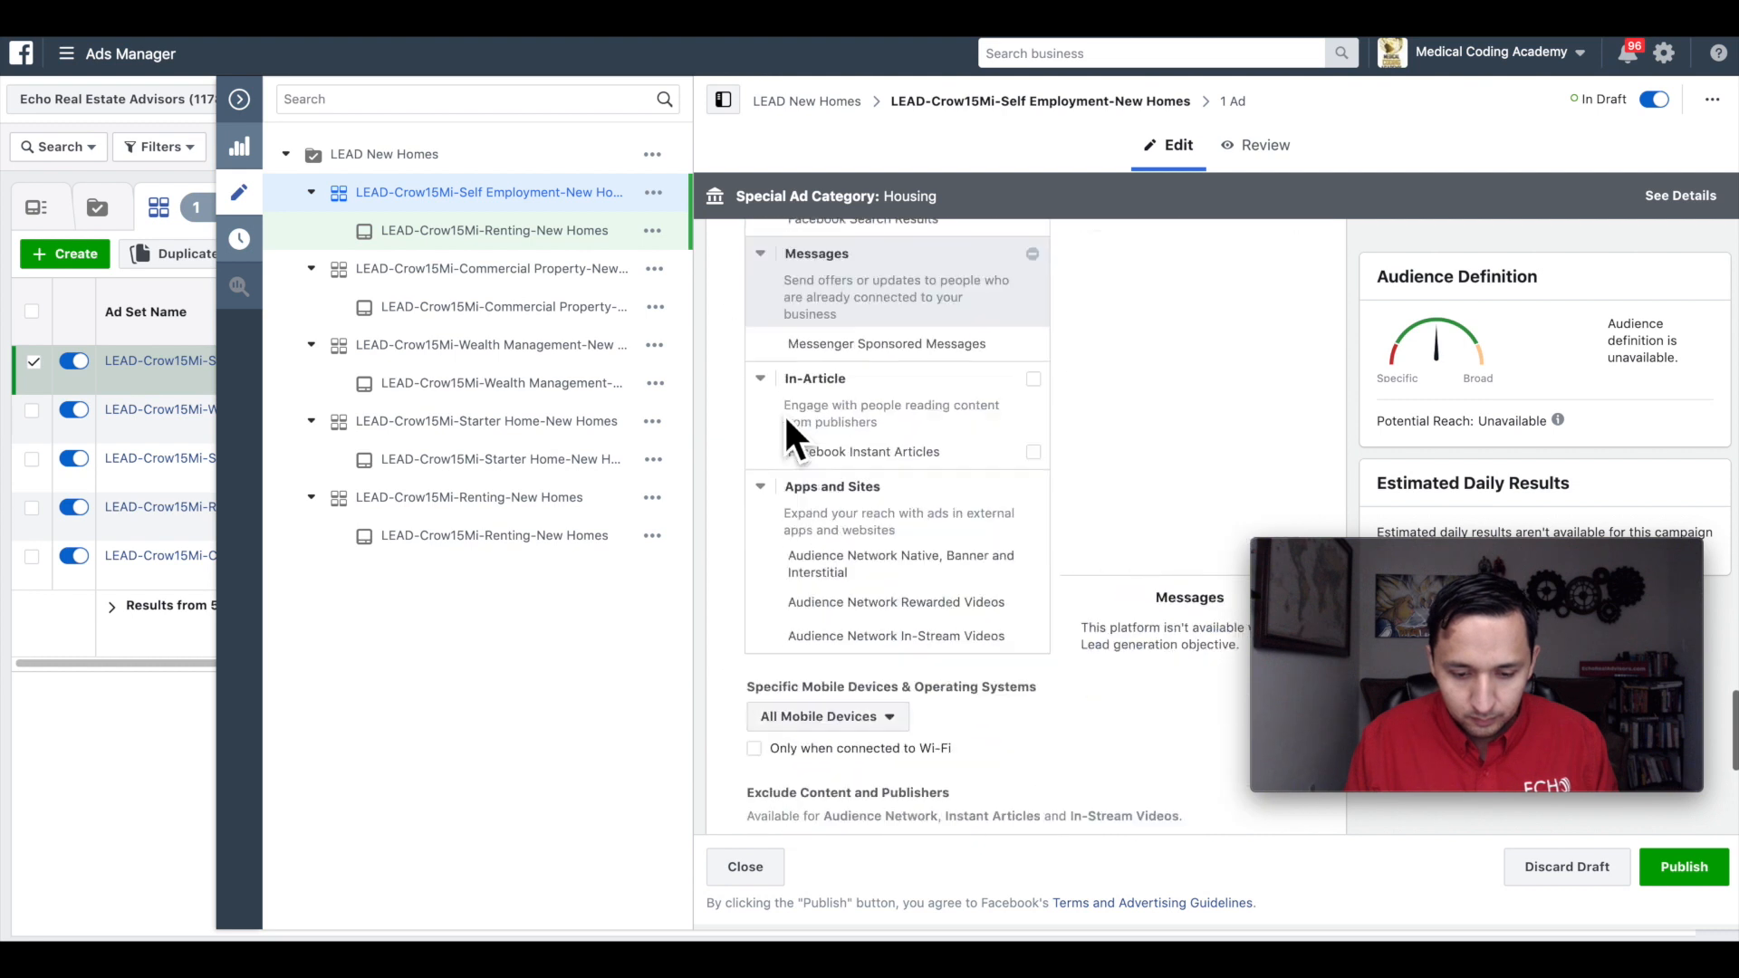
{"action": "left_click", "coordinate": [1234, 102]}
{"action": "triple_click", "coordinate": [947, 272]}
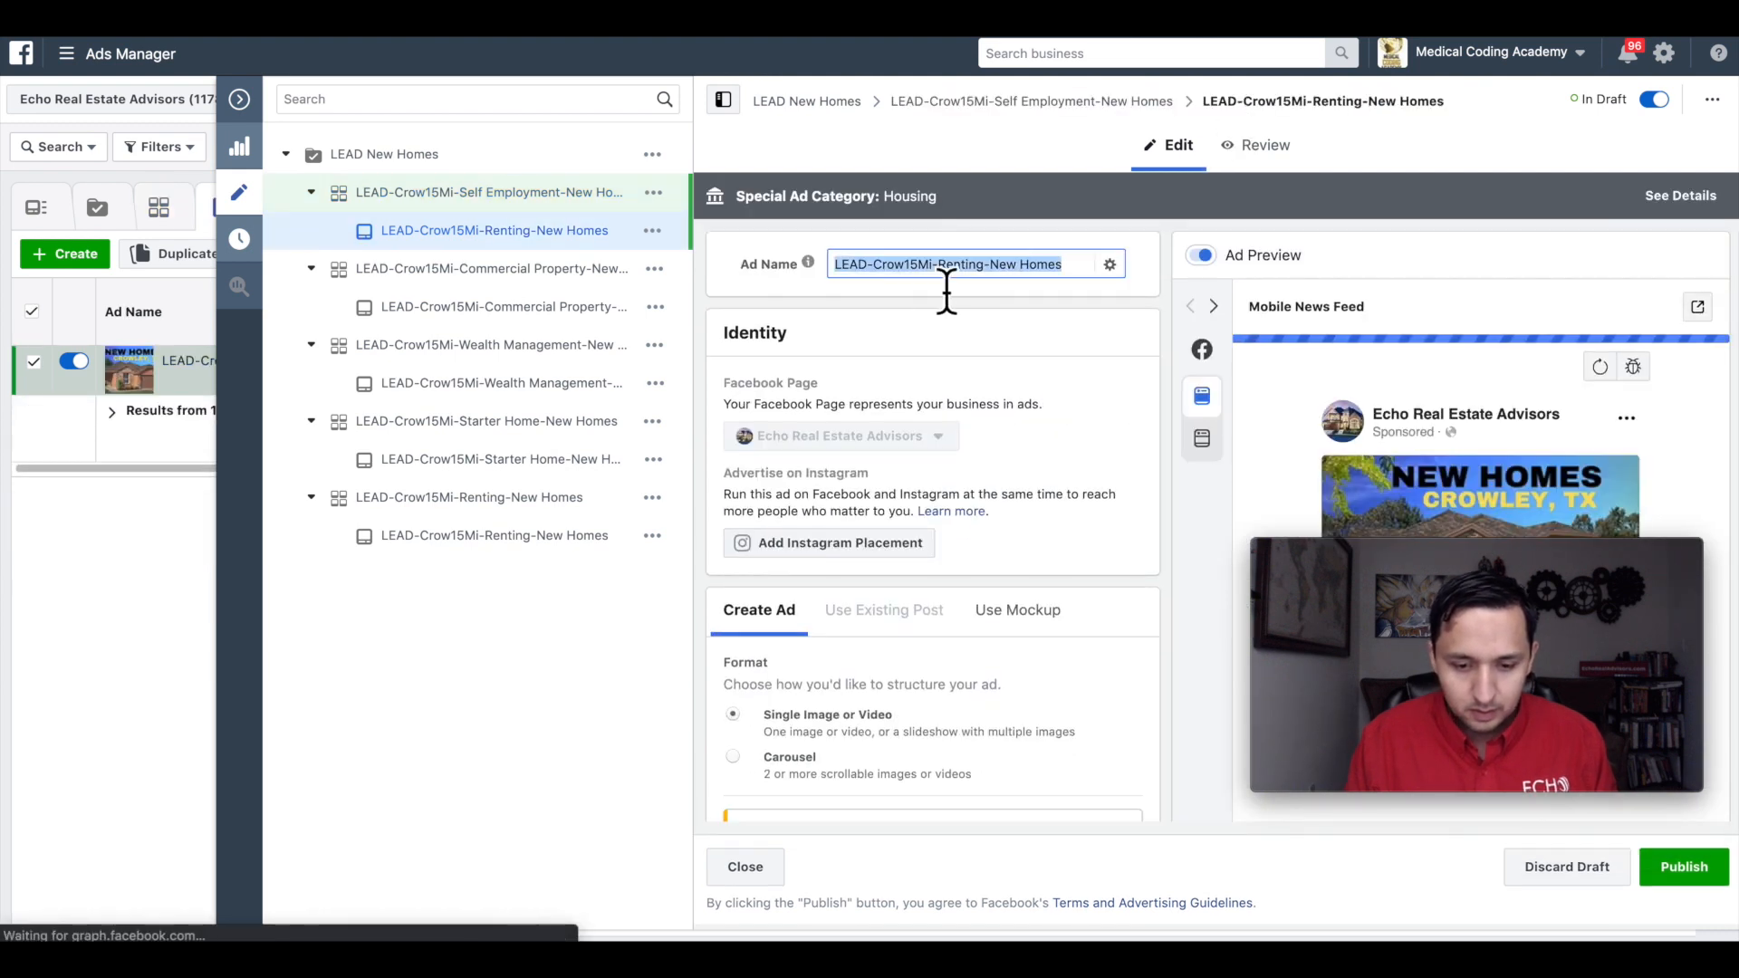
{"action": "key", "text": "ctrl+v"}
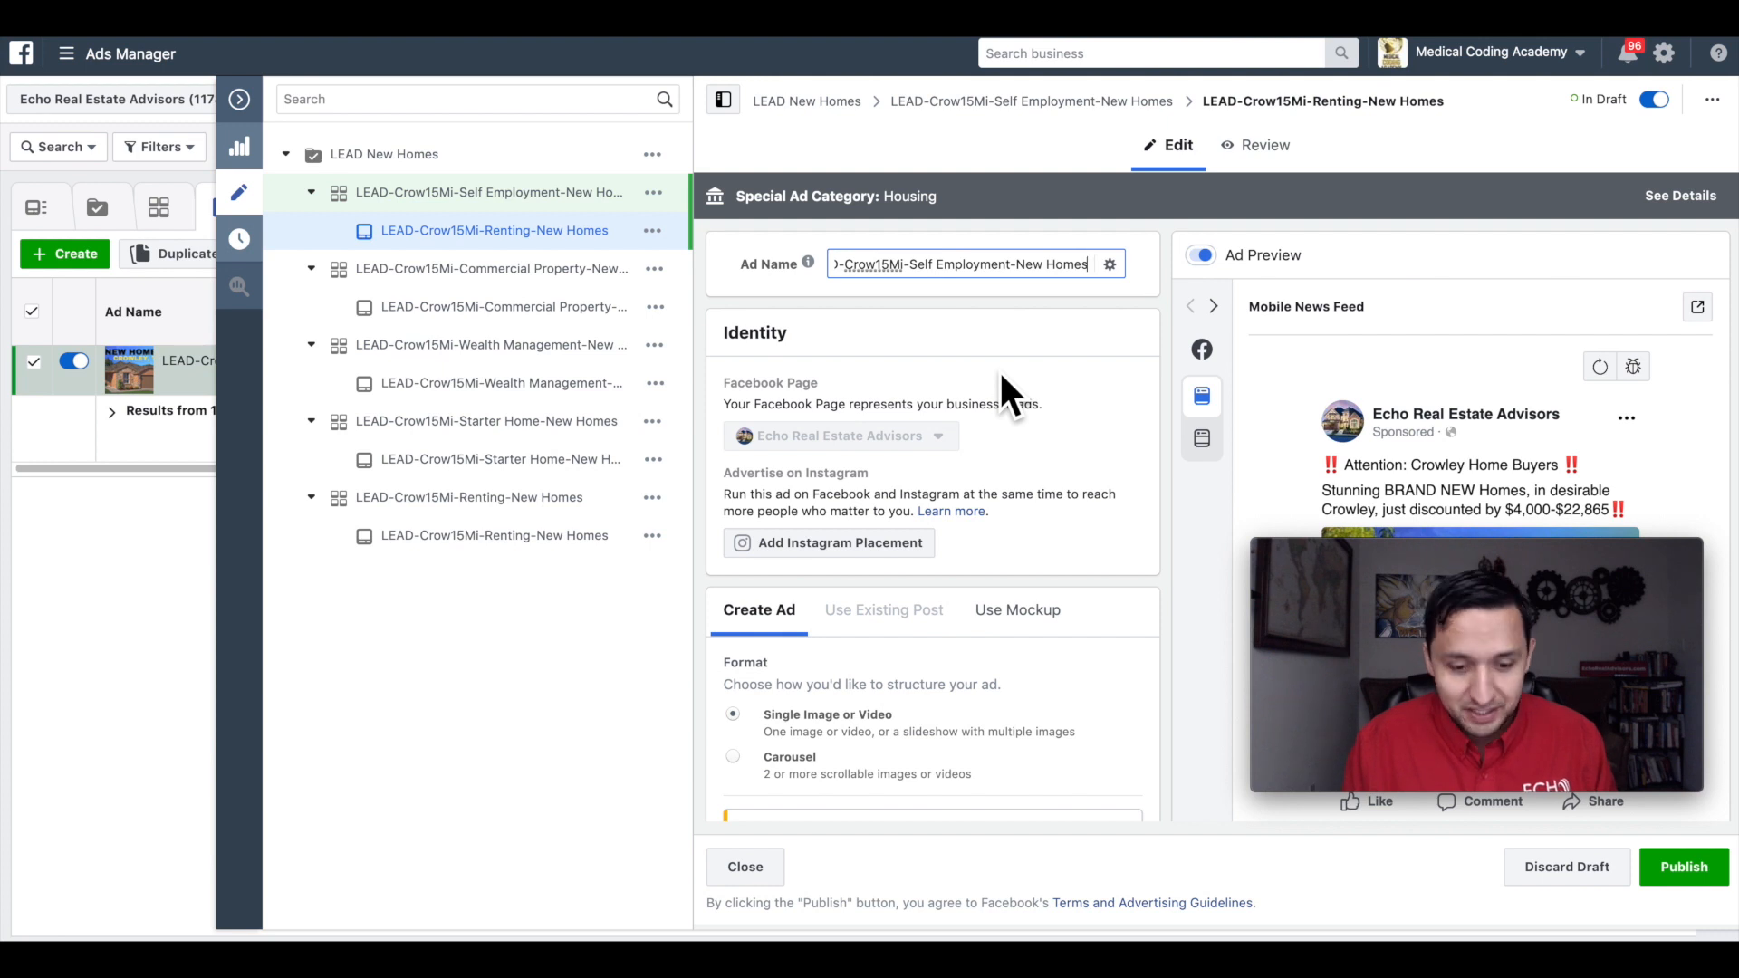
Step: Check the ad's text and instant form, then publish the Self Employment ad set with its ad and close the editor
{"action": "scroll", "coordinate": [998, 371], "scroll_direction": "down", "scroll_amount": 2}
{"action": "scroll", "coordinate": [998, 372], "scroll_direction": "up", "scroll_amount": 2}
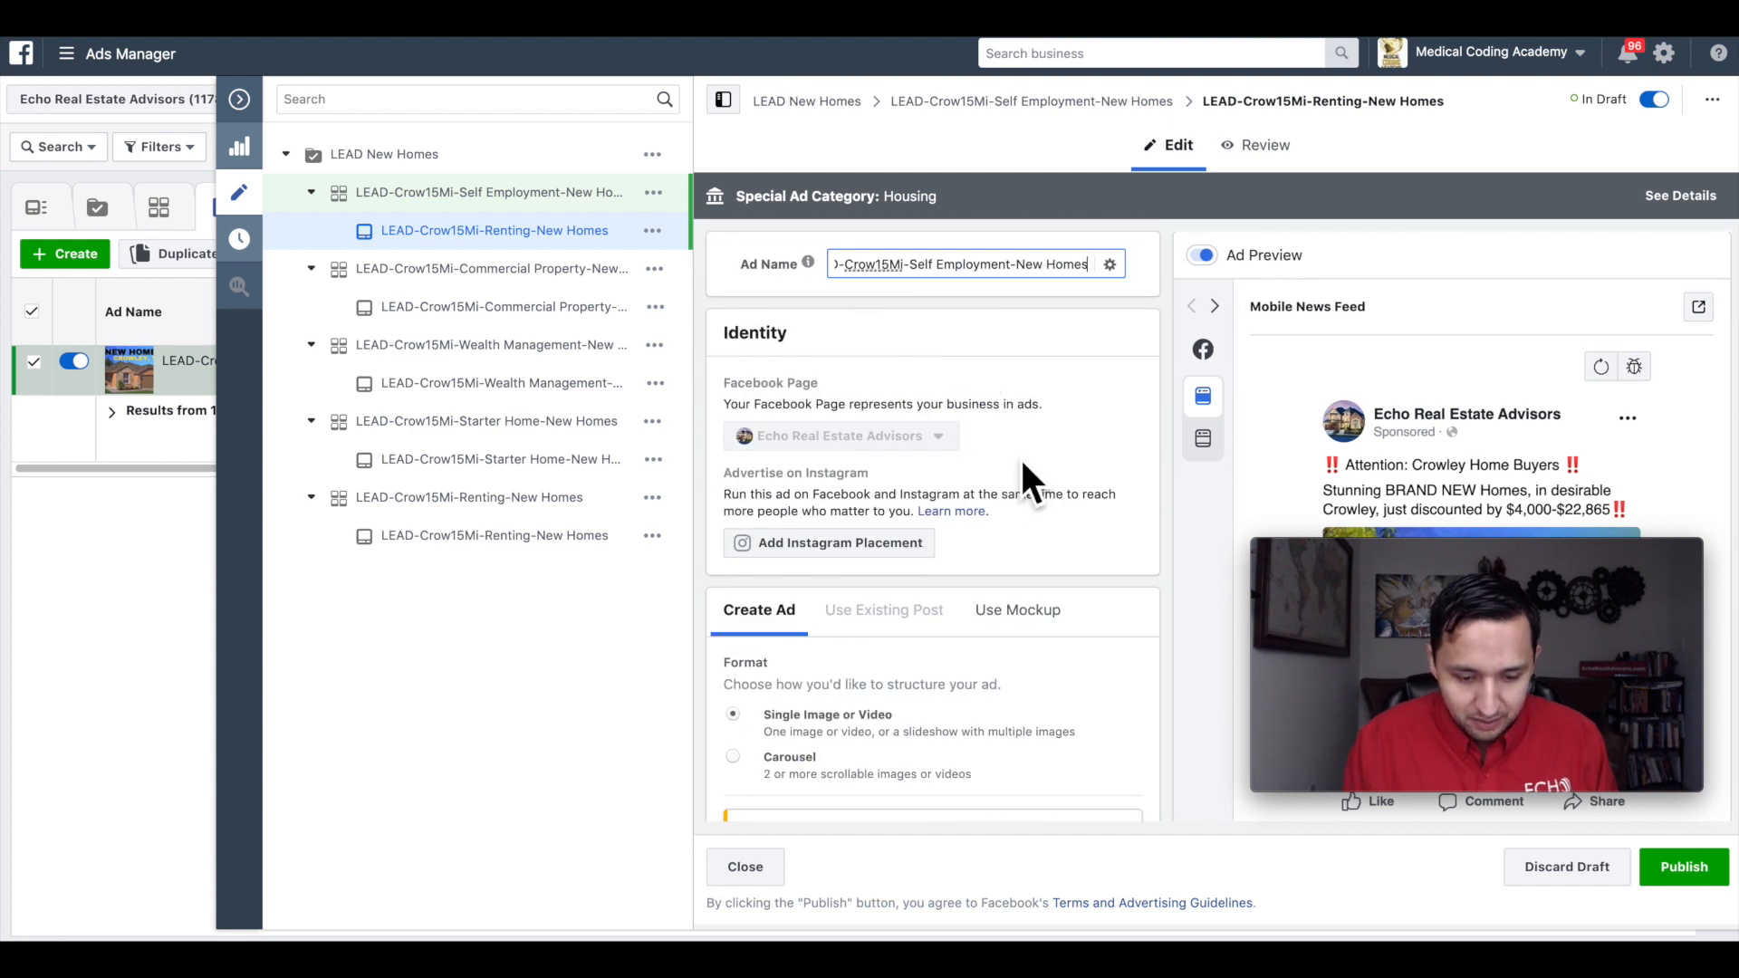
{"action": "scroll", "coordinate": [1020, 457], "scroll_direction": "down", "scroll_amount": 4}
{"action": "scroll", "coordinate": [1169, 530], "scroll_direction": "down", "scroll_amount": 6}
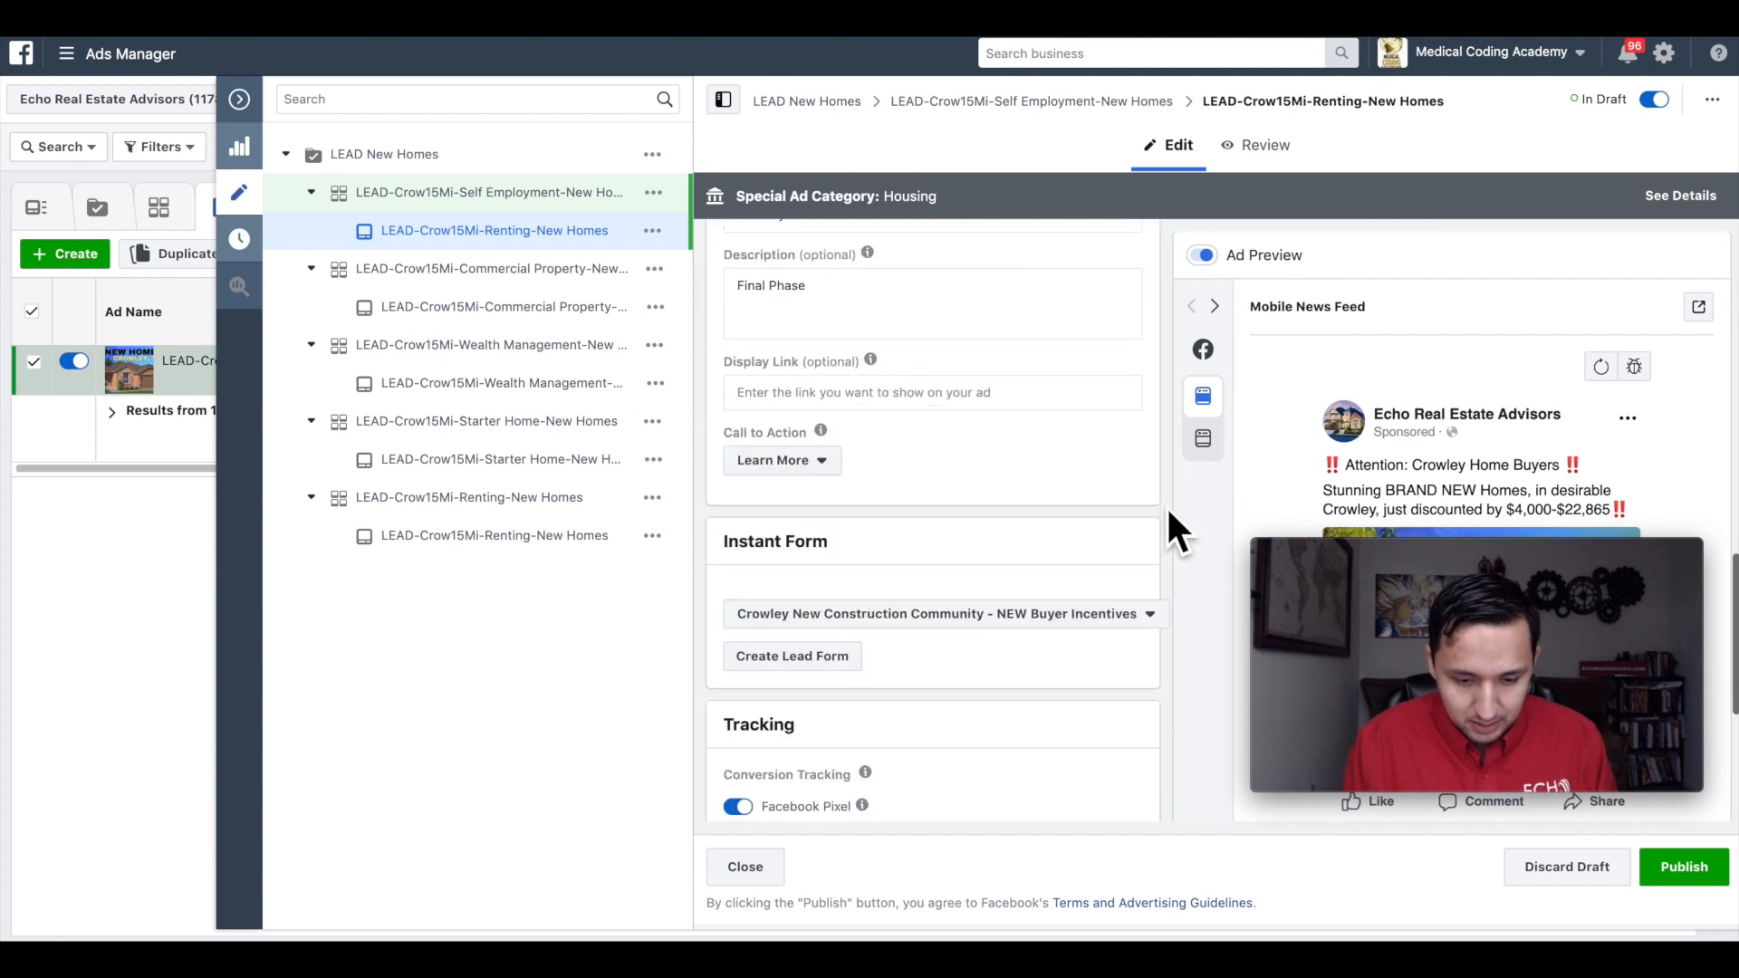
{"action": "scroll", "coordinate": [1166, 504], "scroll_direction": "down", "scroll_amount": 3}
{"action": "scroll", "coordinate": [1165, 503], "scroll_direction": "up", "scroll_amount": 6}
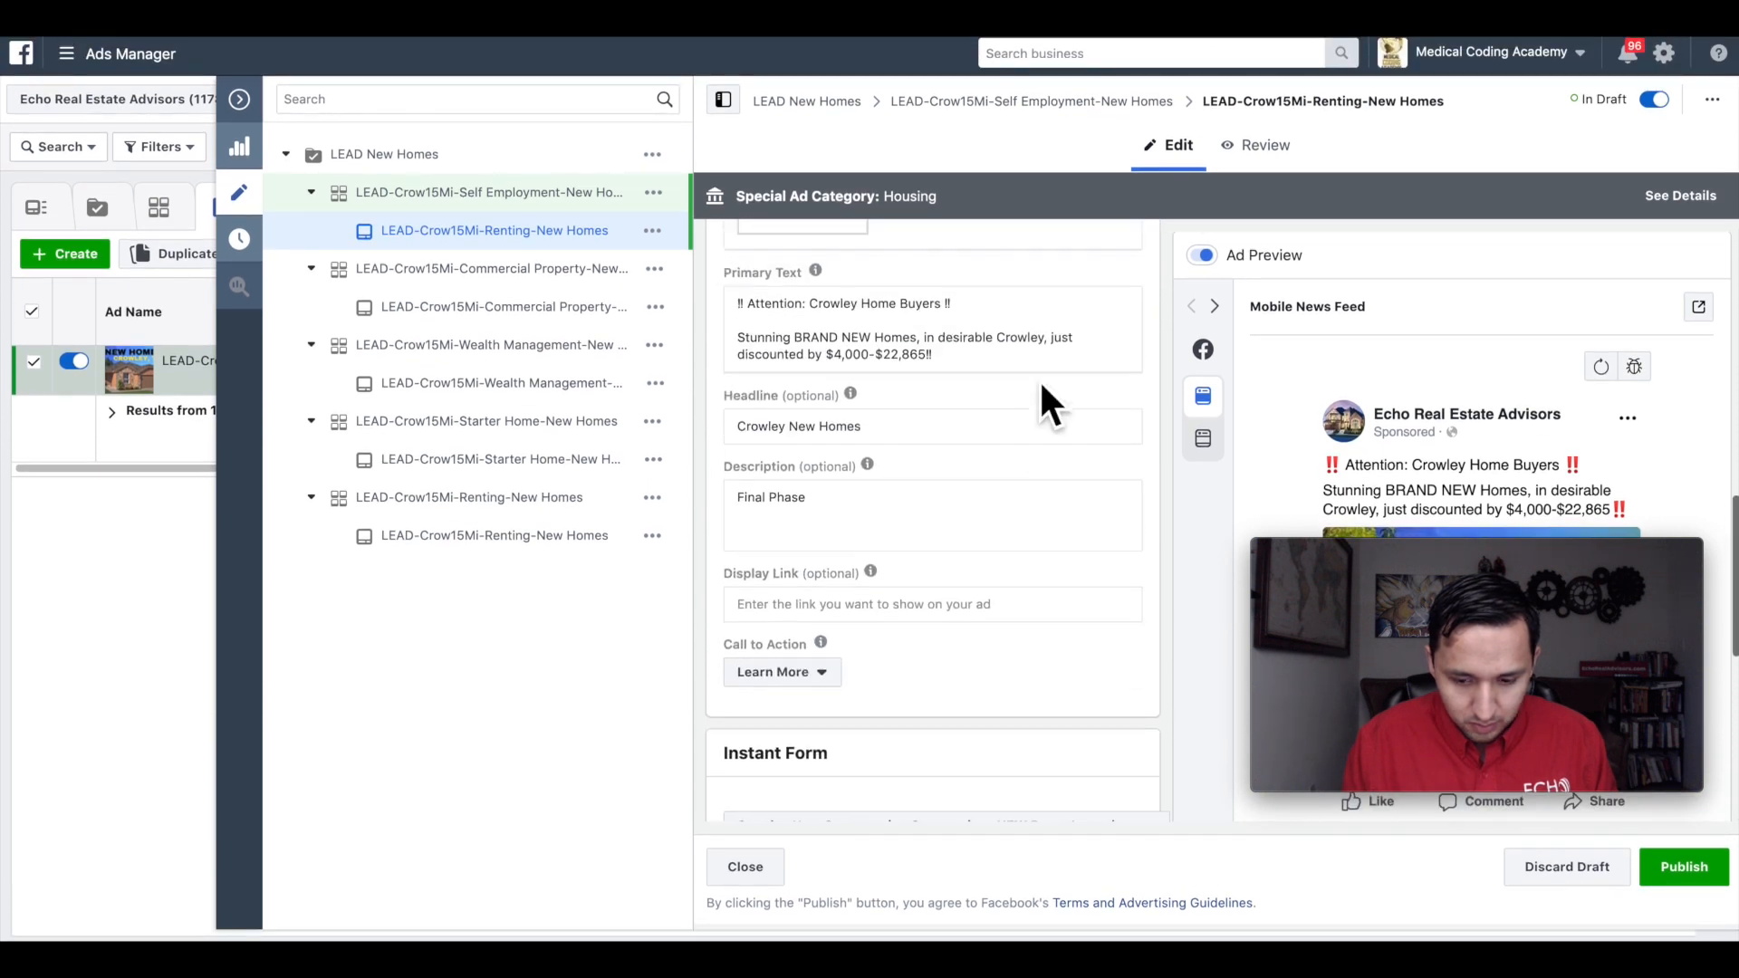
{"action": "left_click", "coordinate": [1684, 867]}
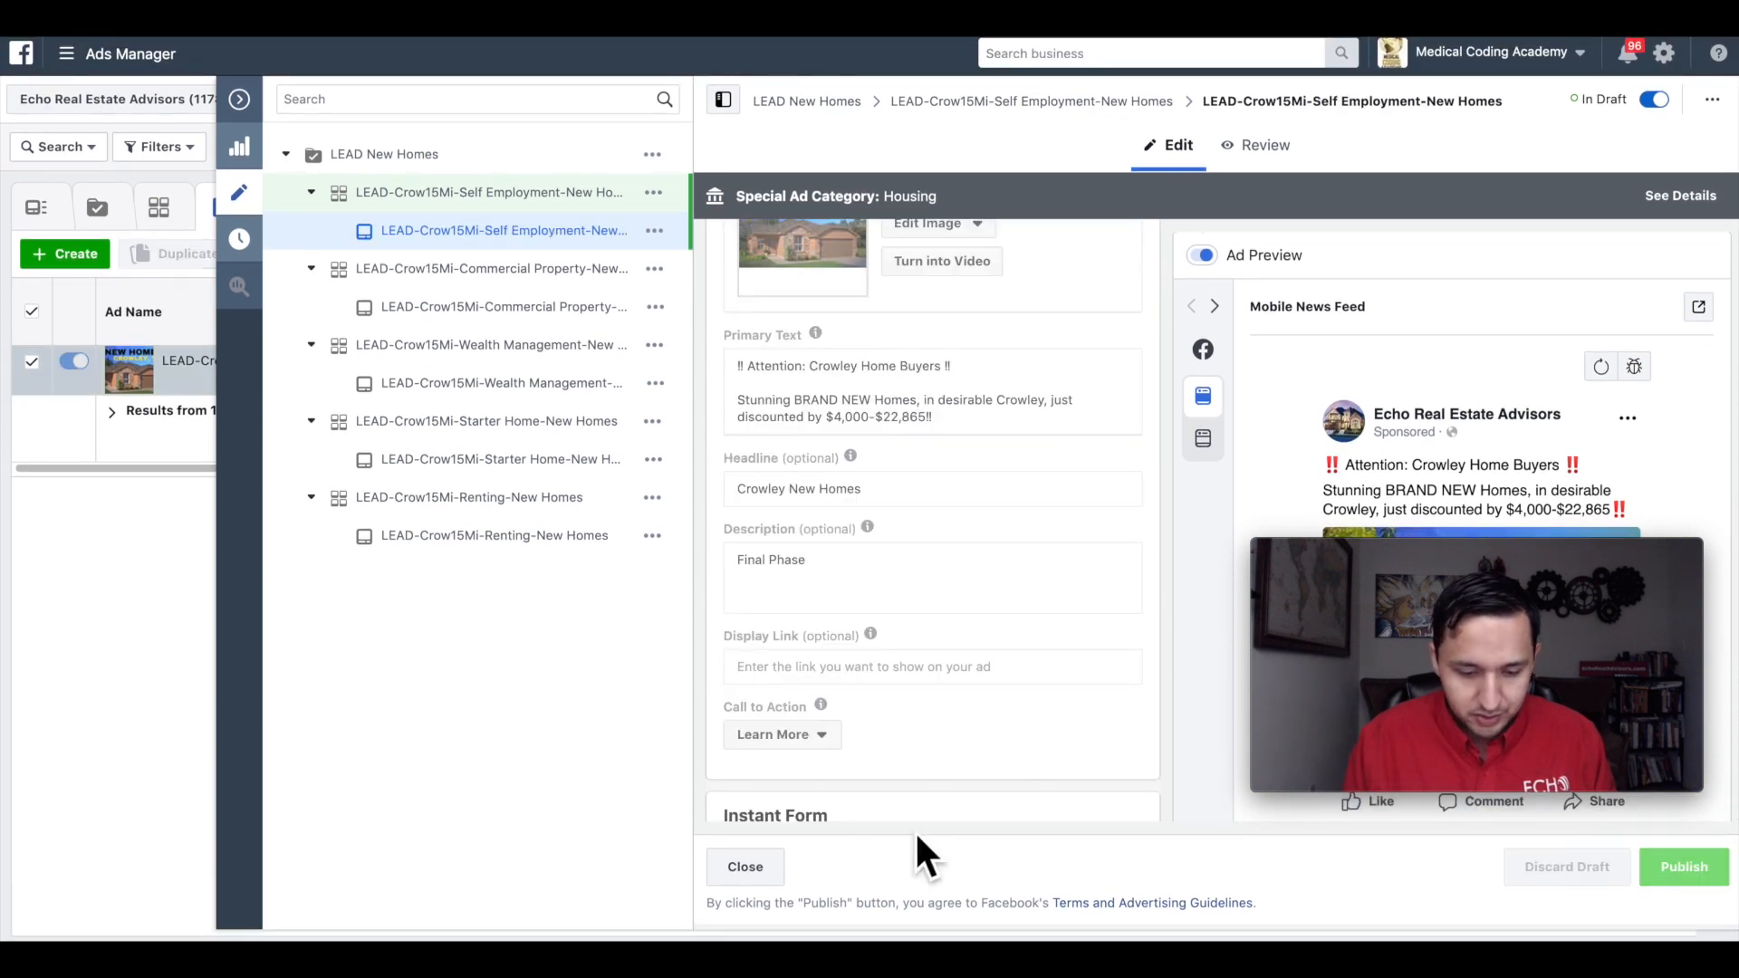
{"action": "left_click", "coordinate": [739, 866]}
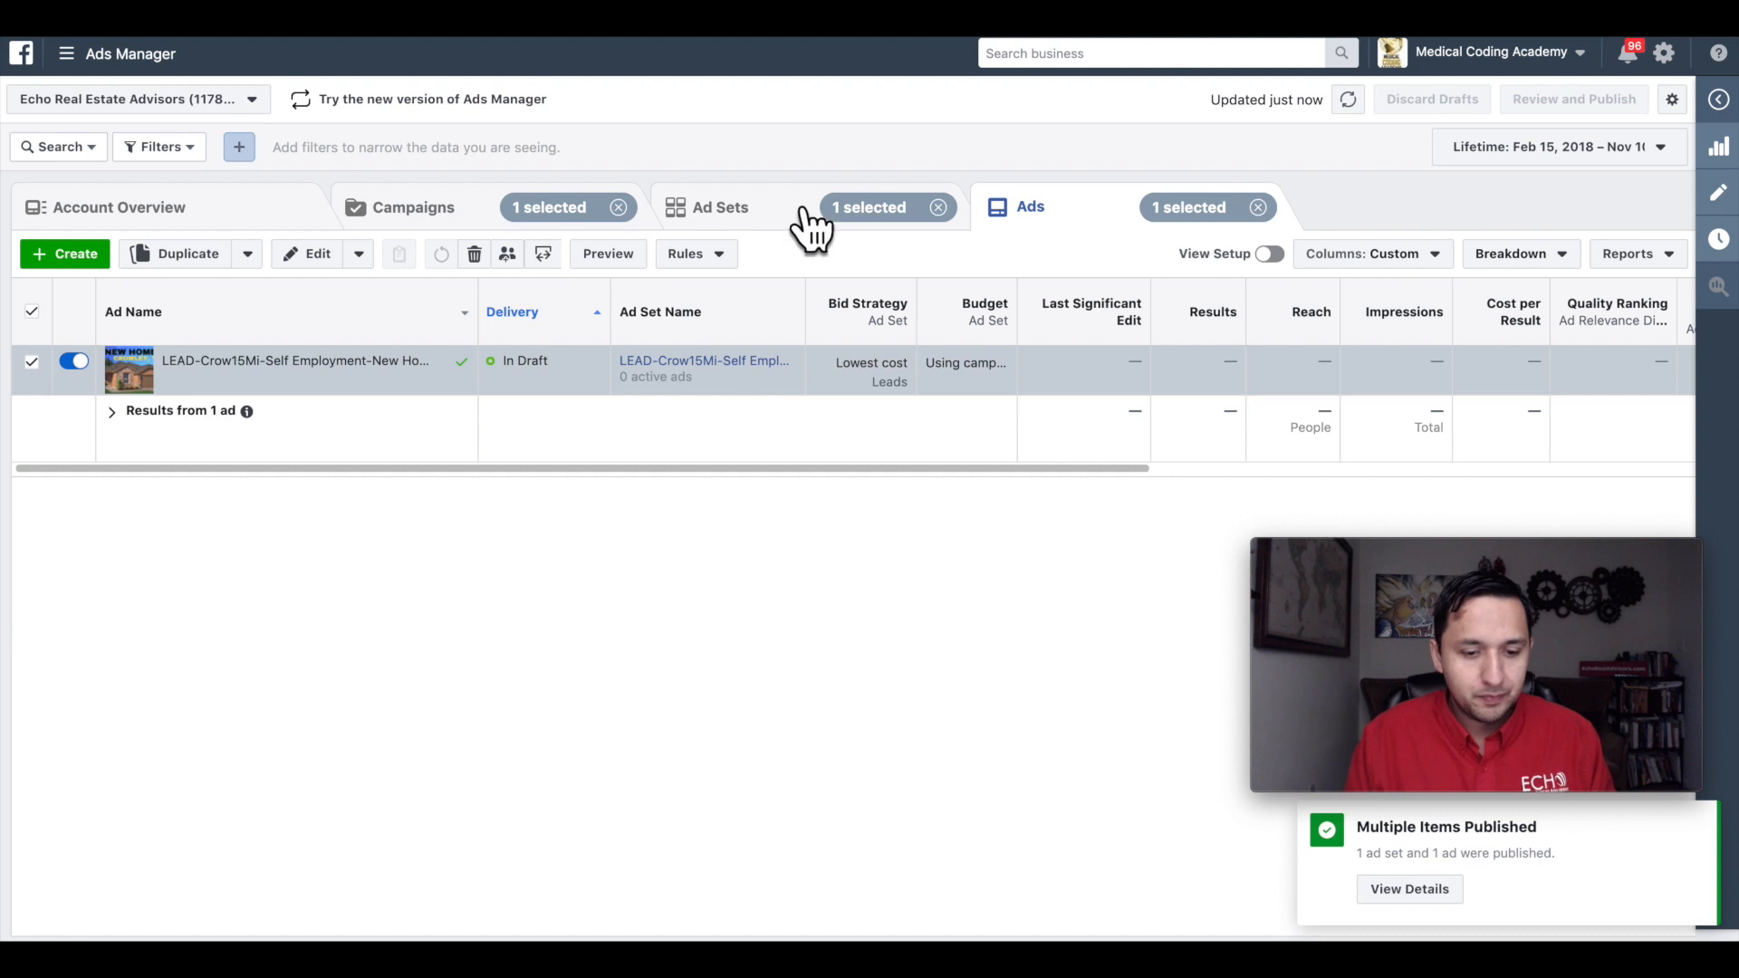
Step: Go back to the campaign's ad sets and deselect the Self Employment ad set
{"action": "left_click", "coordinate": [769, 228]}
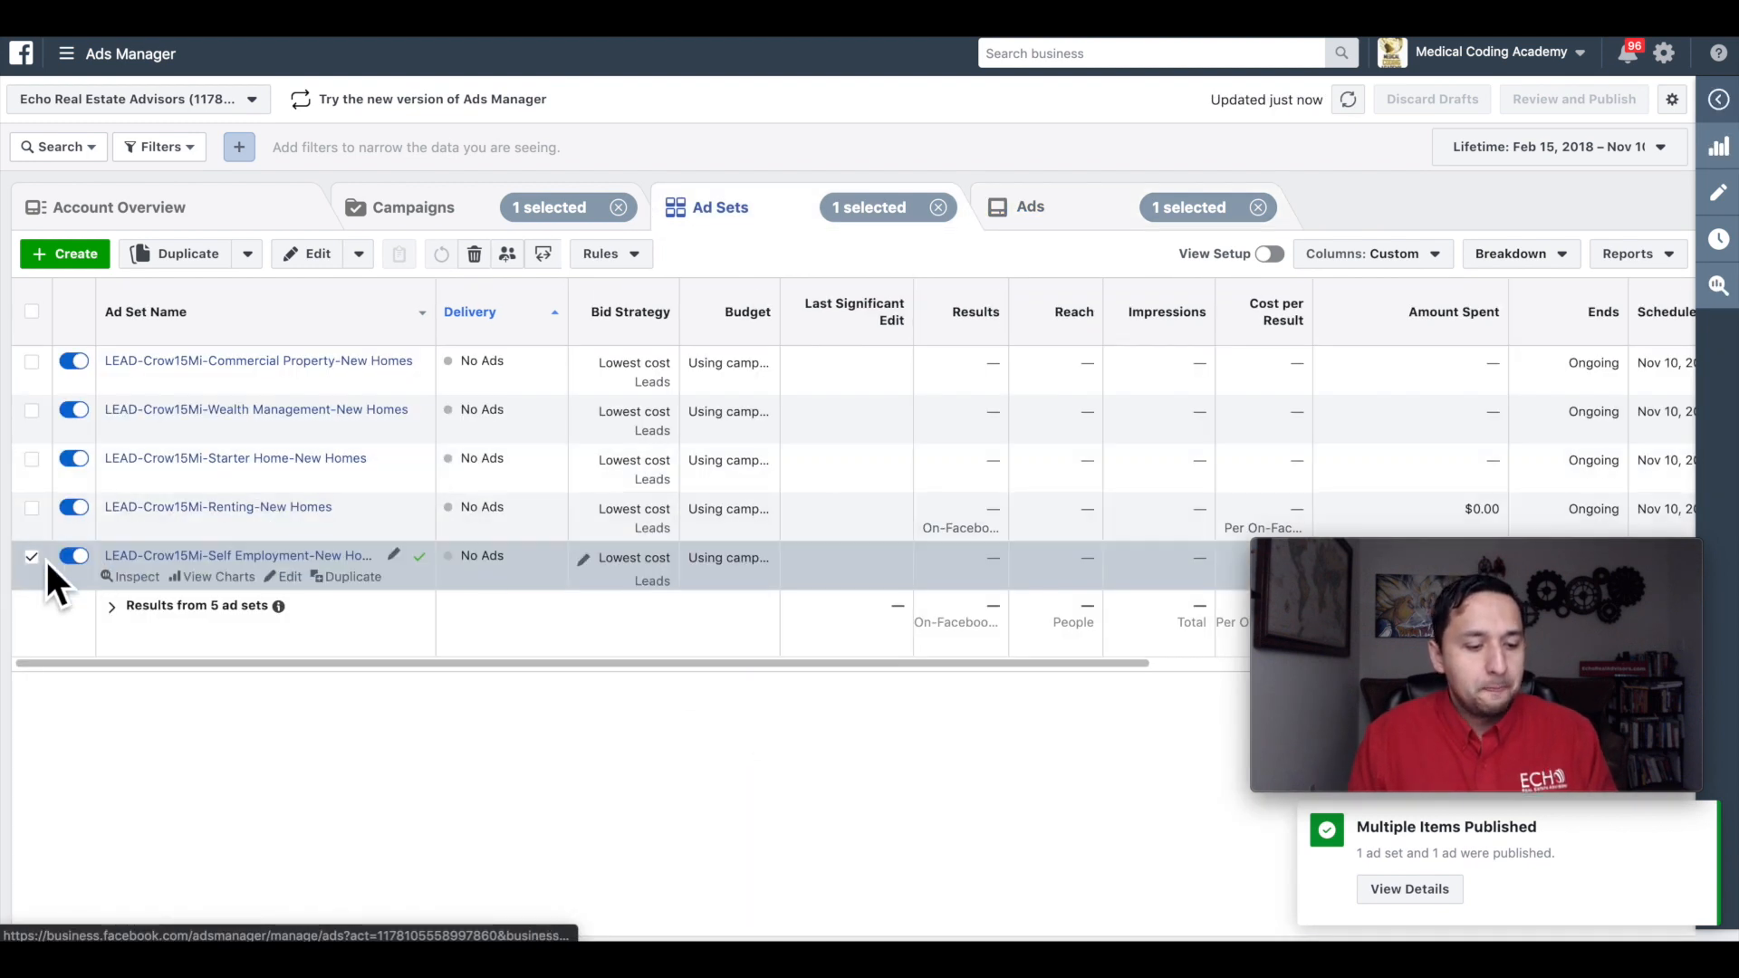
{"action": "left_click", "coordinate": [36, 558]}
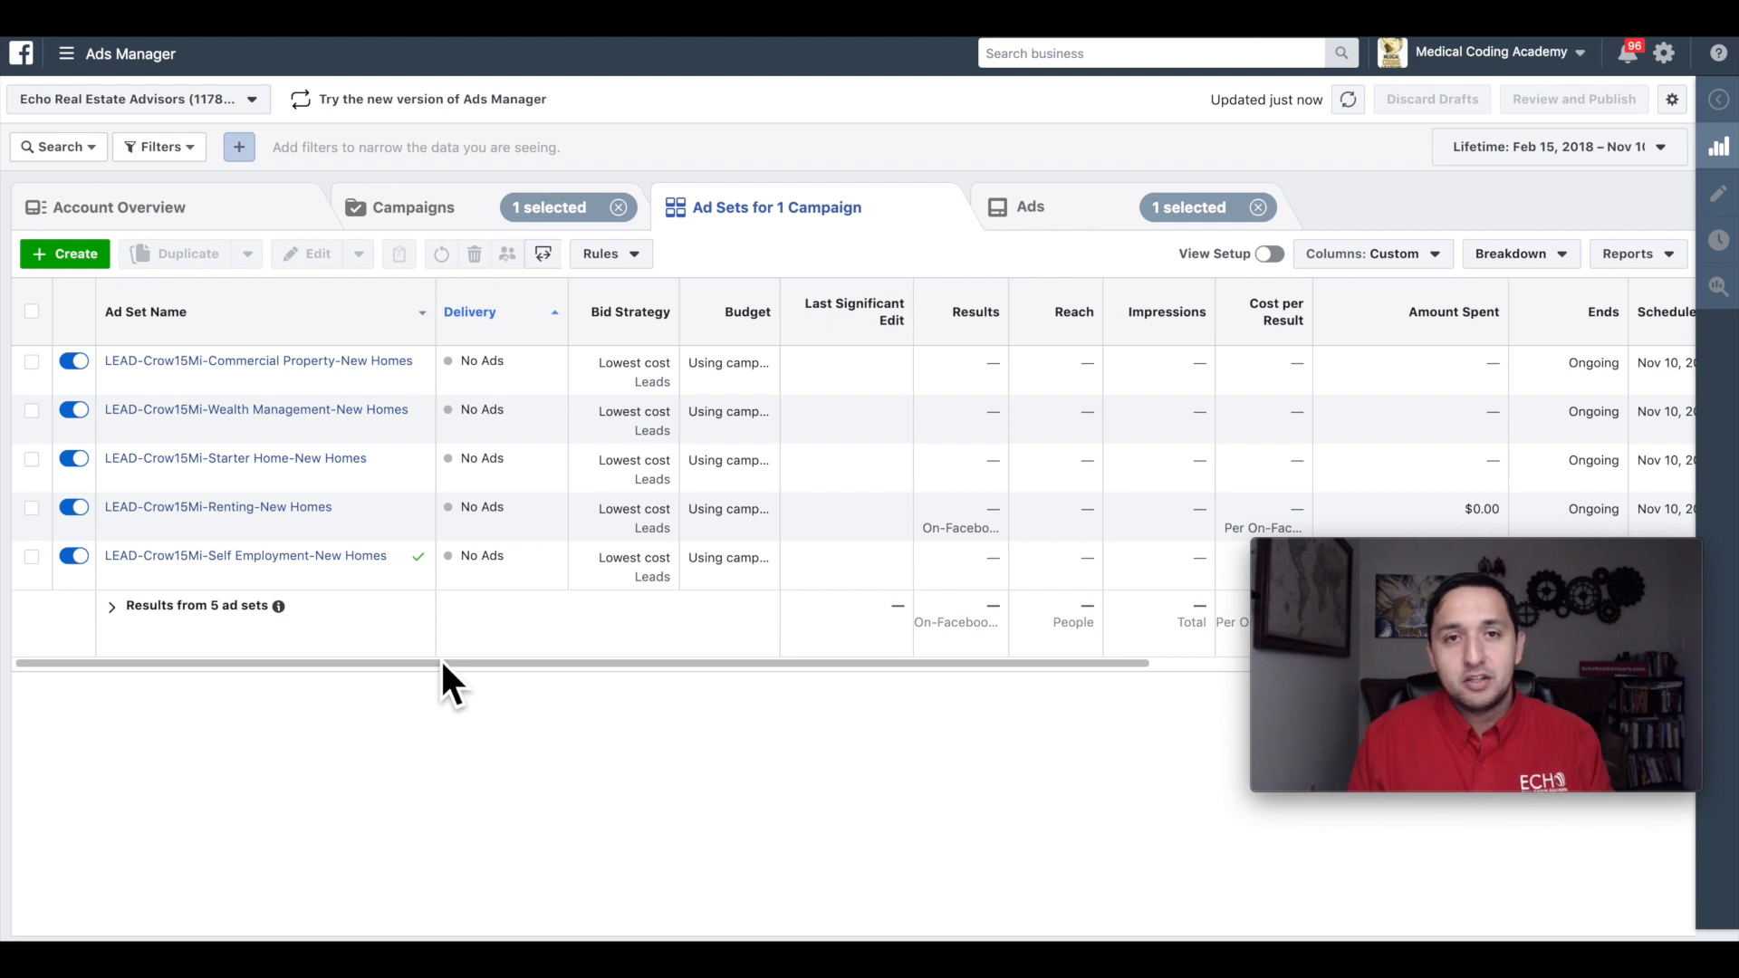
{"action": "mouse_move", "coordinate": [217, 516]}
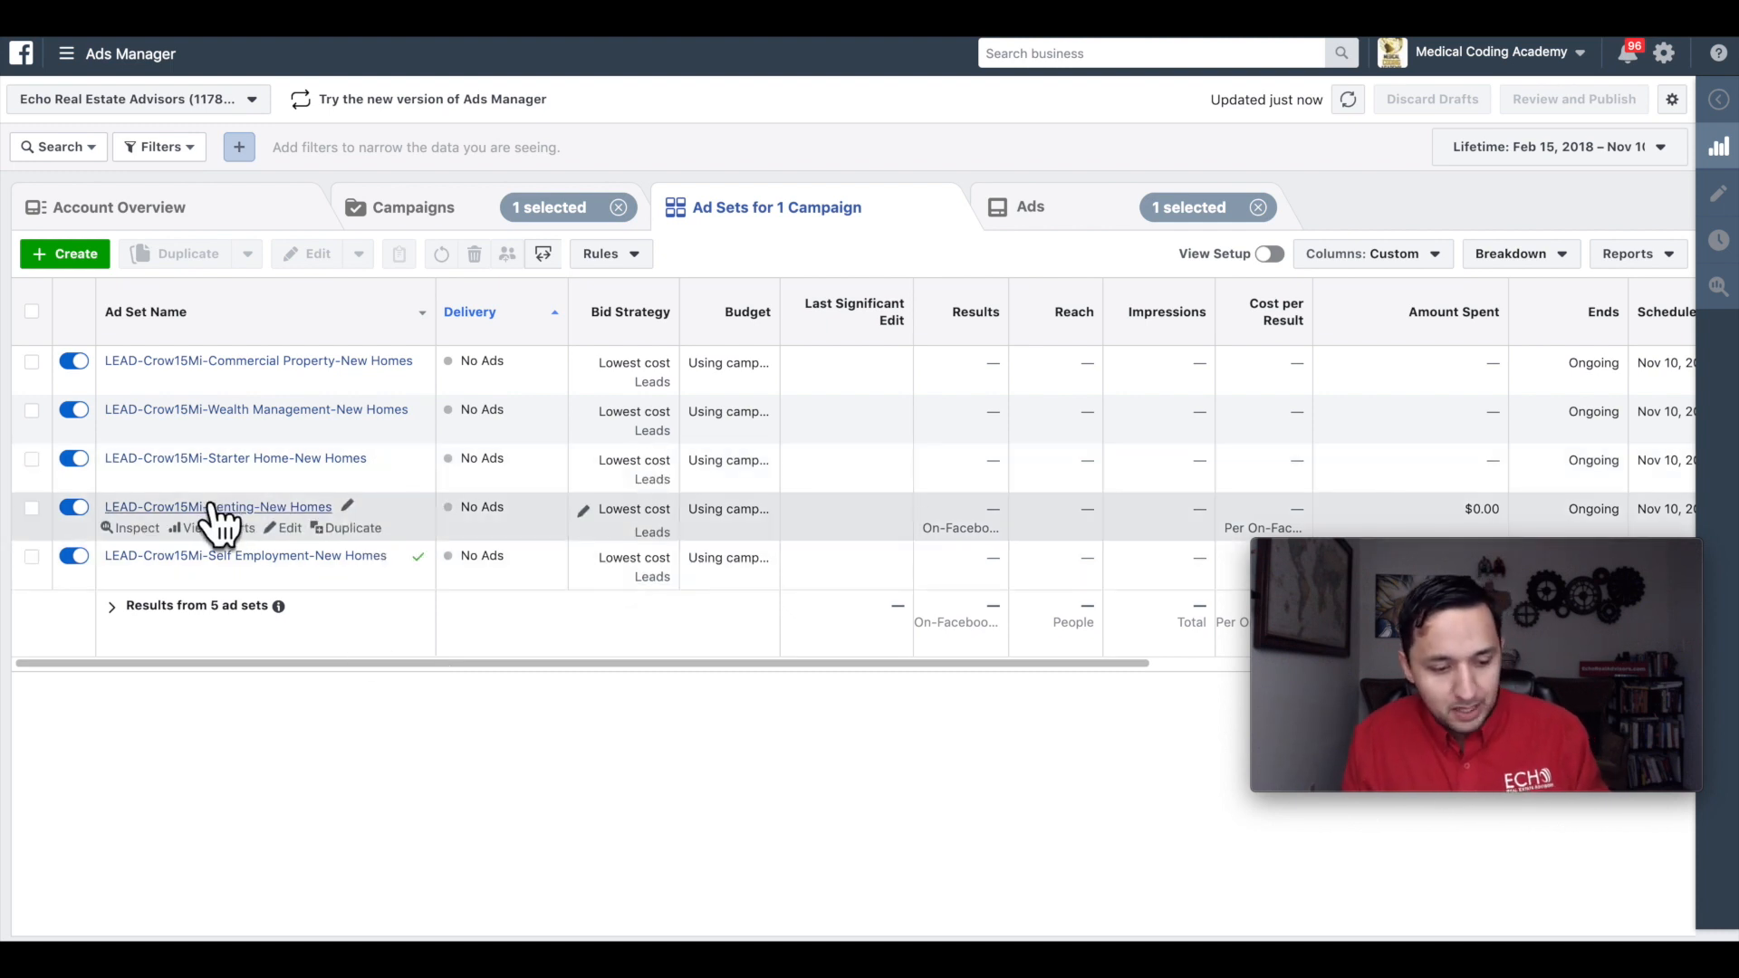